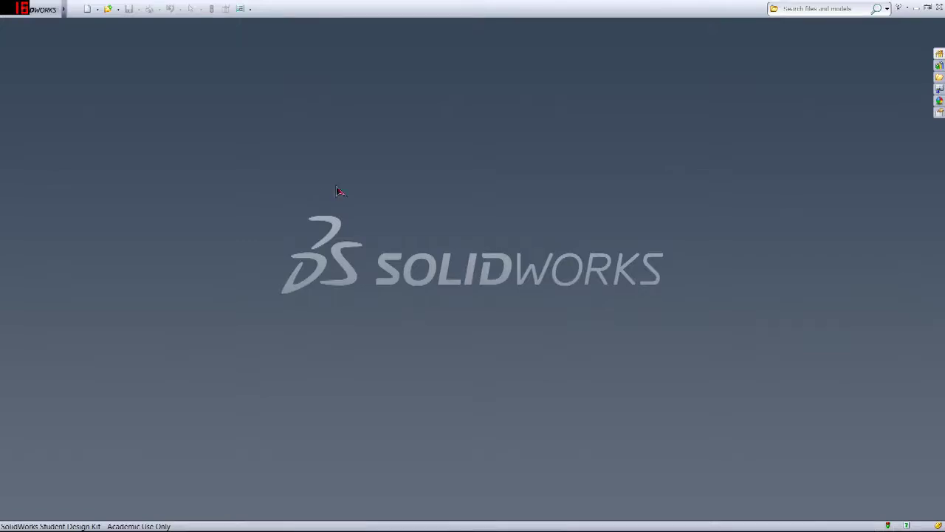
- Create a new part document
{"action": "left_click", "coordinate": [88, 9]}
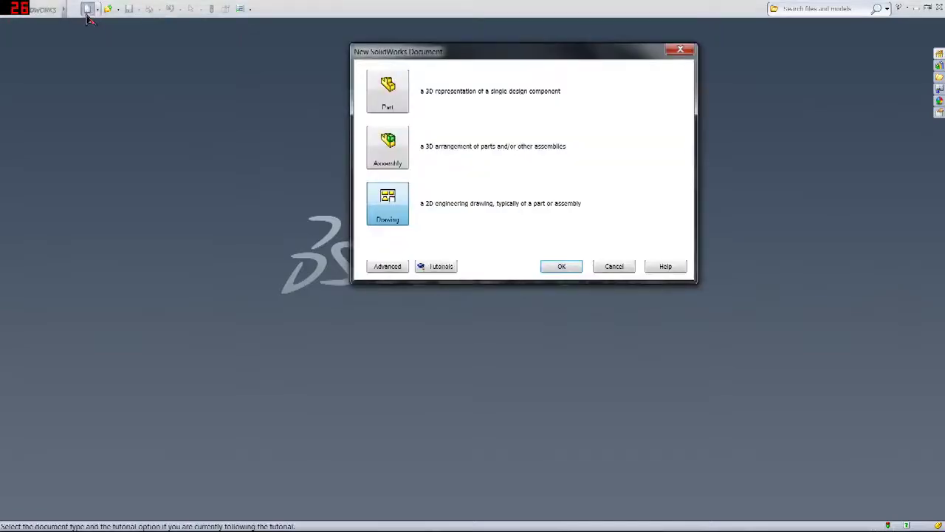
{"action": "left_click", "coordinate": [397, 107]}
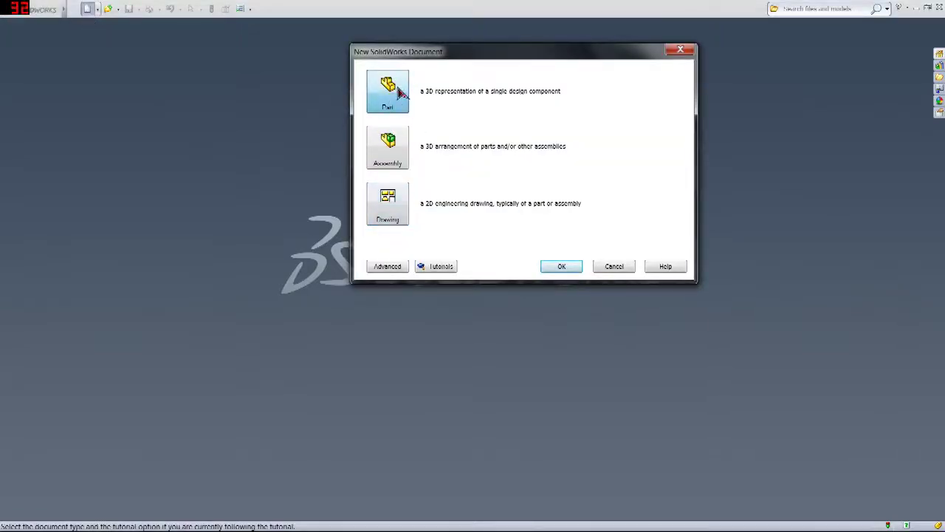
{"action": "left_click", "coordinate": [563, 270]}
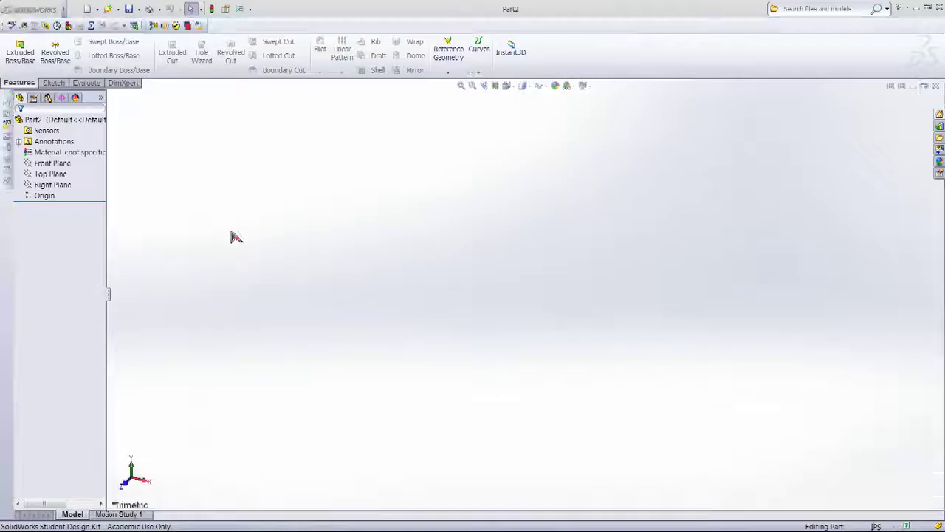
{"action": "middle_click_drag", "start_coordinate": [653, 240], "coordinate": [521, 270]}
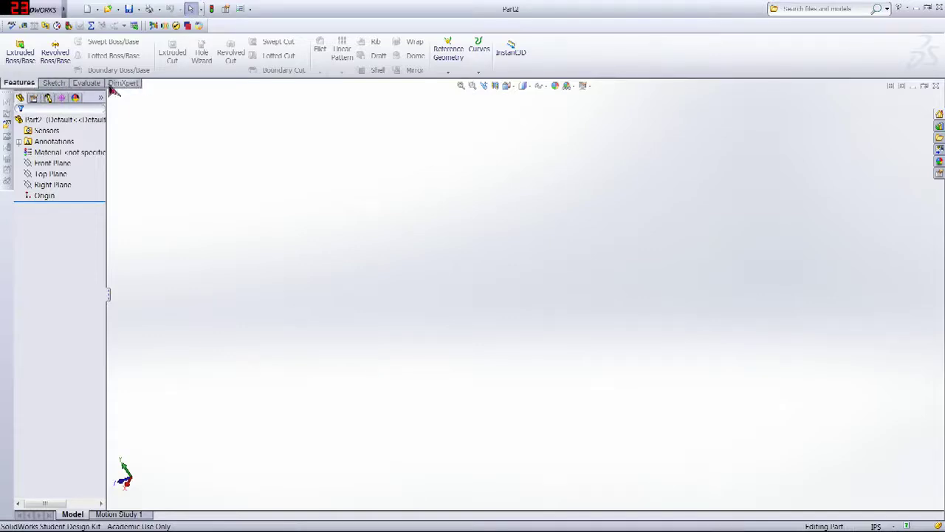
- Start a corner rectangle sketch so that the reference planes are offered for selection
{"action": "left_click", "coordinate": [54, 85]}
{"action": "left_click", "coordinate": [29, 84]}
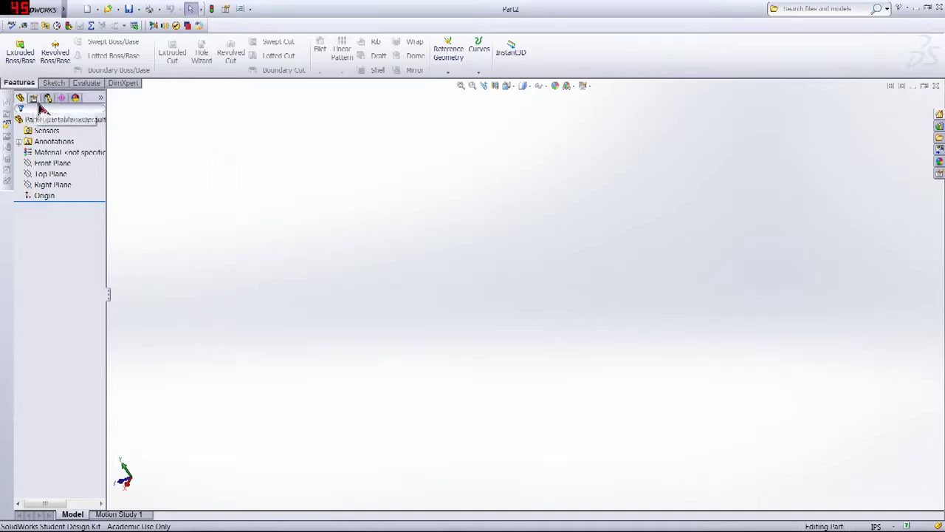
{"action": "left_click", "coordinate": [53, 83]}
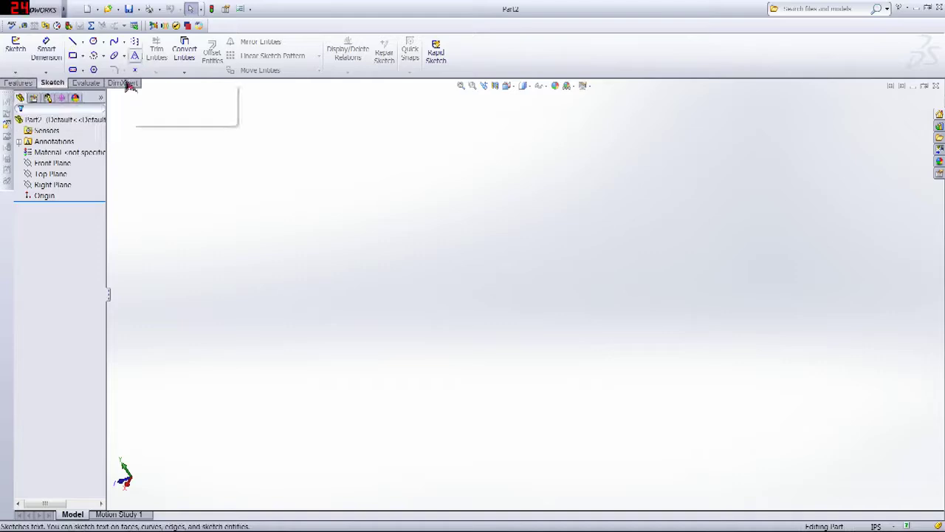
{"action": "left_click", "coordinate": [71, 59]}
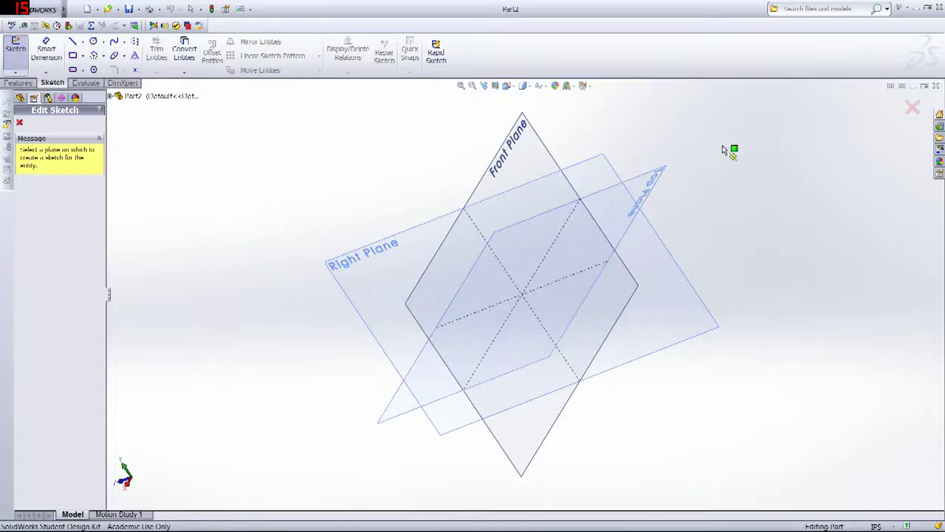
- Examine the three reference planes from several angles and in the standard Front orientation
{"action": "middle_click_drag", "start_coordinate": [728, 148], "coordinate": [646, 287]}
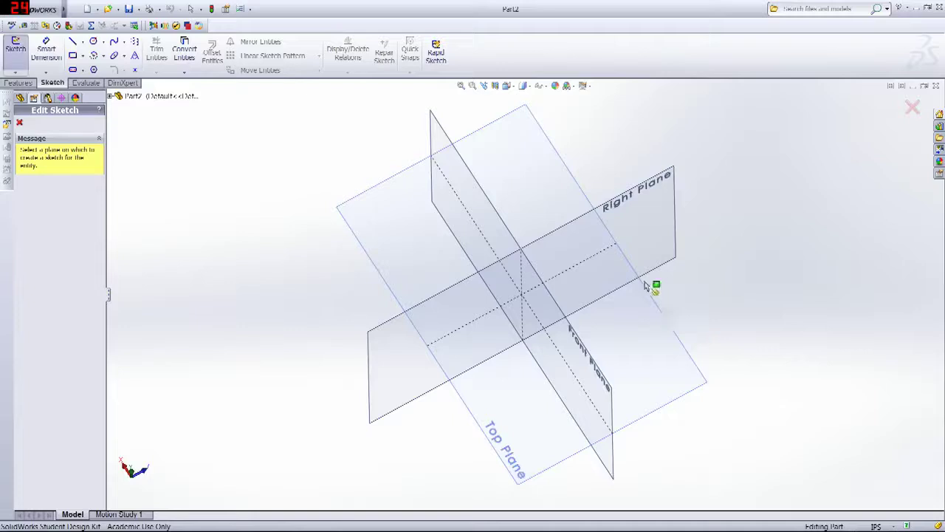
{"action": "left_click", "coordinate": [507, 87]}
{"action": "left_click", "coordinate": [523, 85]}
{"action": "left_click", "coordinate": [507, 85]}
{"action": "left_click", "coordinate": [520, 103]}
{"action": "left_click", "coordinate": [507, 87]}
{"action": "left_click", "coordinate": [536, 99]}
{"action": "left_click", "coordinate": [525, 86]}
{"action": "left_click", "coordinate": [508, 86]}
{"action": "left_click", "coordinate": [520, 111]}
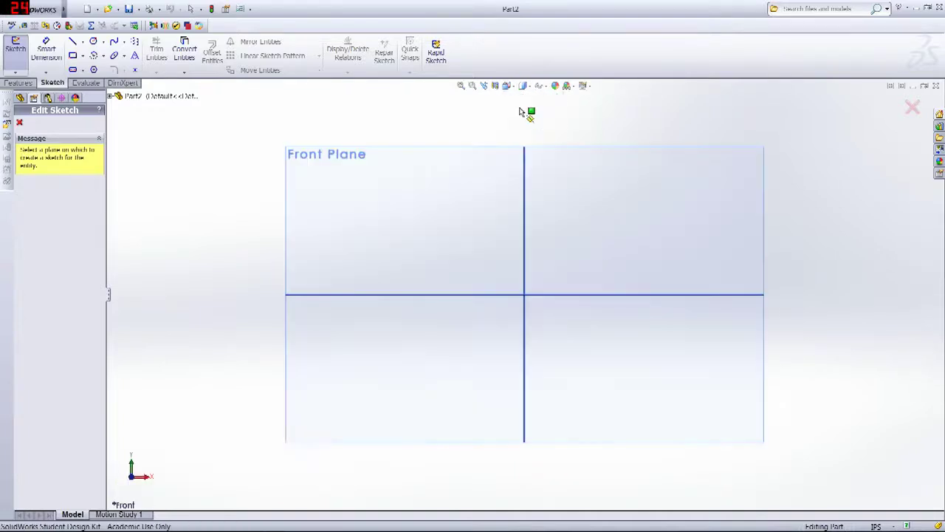
{"action": "middle_click_drag", "start_coordinate": [237, 192], "coordinate": [397, 331]}
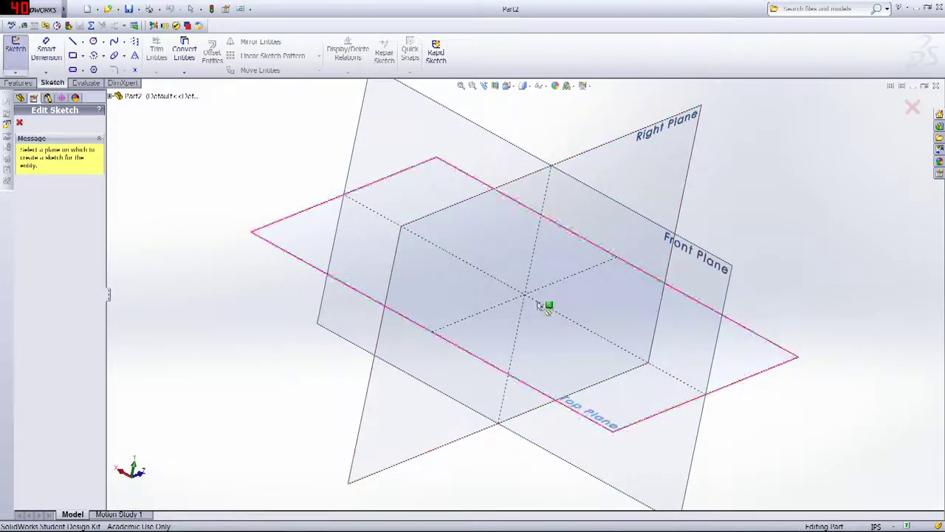
{"action": "middle_click_drag", "start_coordinate": [867, 250], "coordinate": [588, 217]}
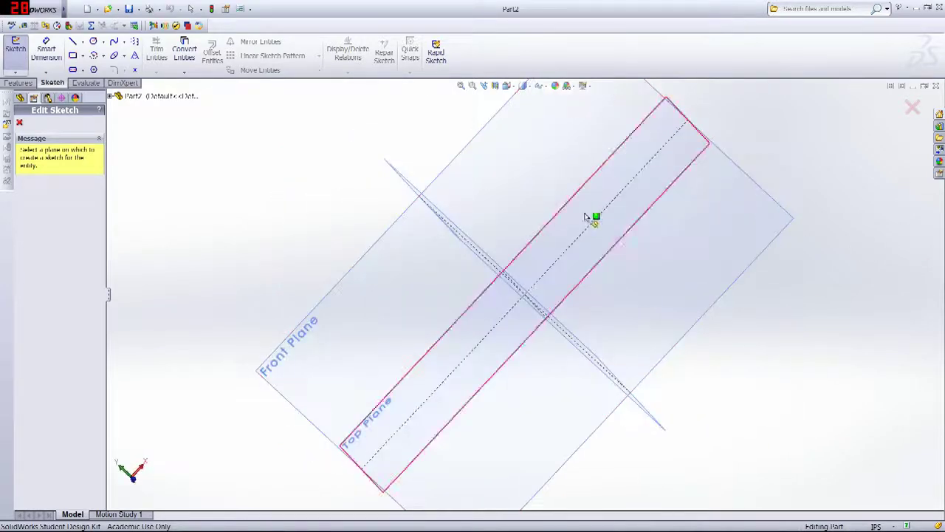
{"action": "left_click", "coordinate": [507, 86]}
{"action": "left_click", "coordinate": [521, 113]}
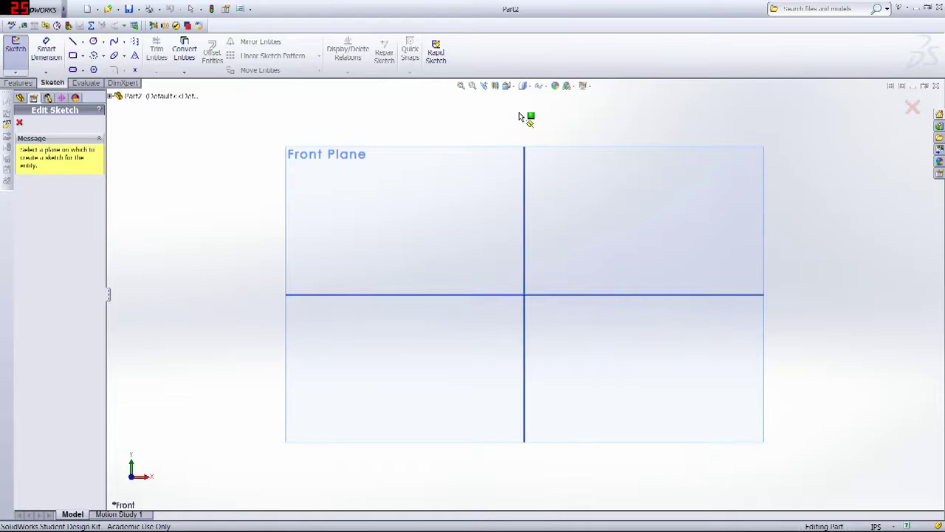
{"action": "middle_click_drag", "start_coordinate": [690, 178], "coordinate": [657, 255]}
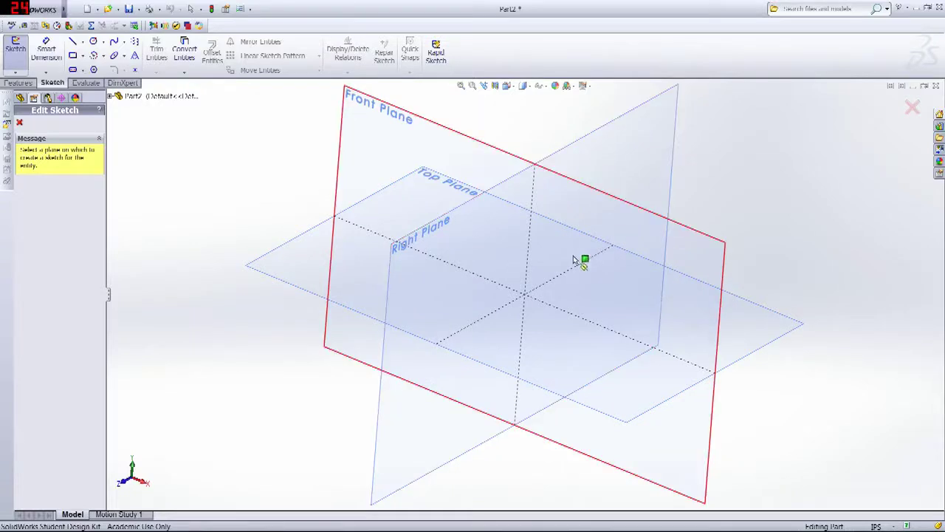
- Sketch a corner rectangle on the Front Plane, starting at the origin, about 3.00 in wide and 2.36 in high
{"action": "left_click", "coordinate": [596, 254]}
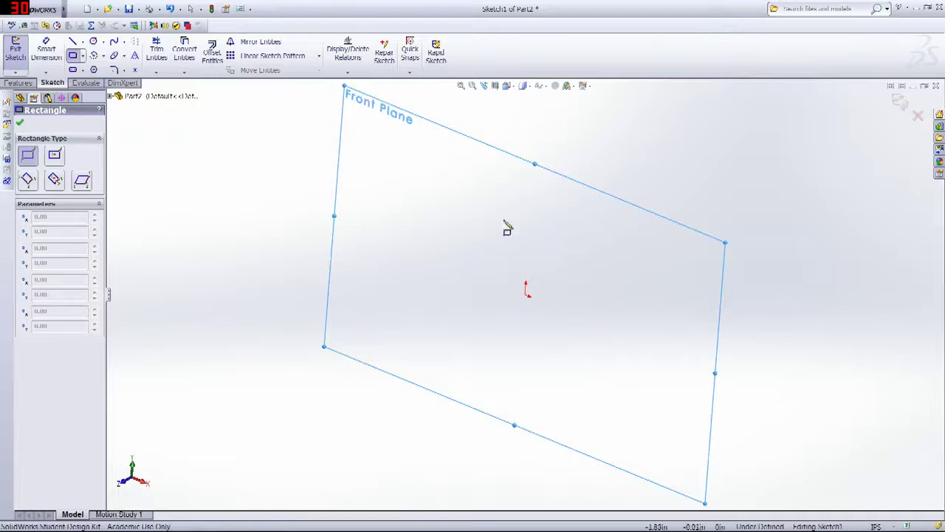
{"action": "middle_click_drag", "start_coordinate": [763, 180], "coordinate": [818, 138]}
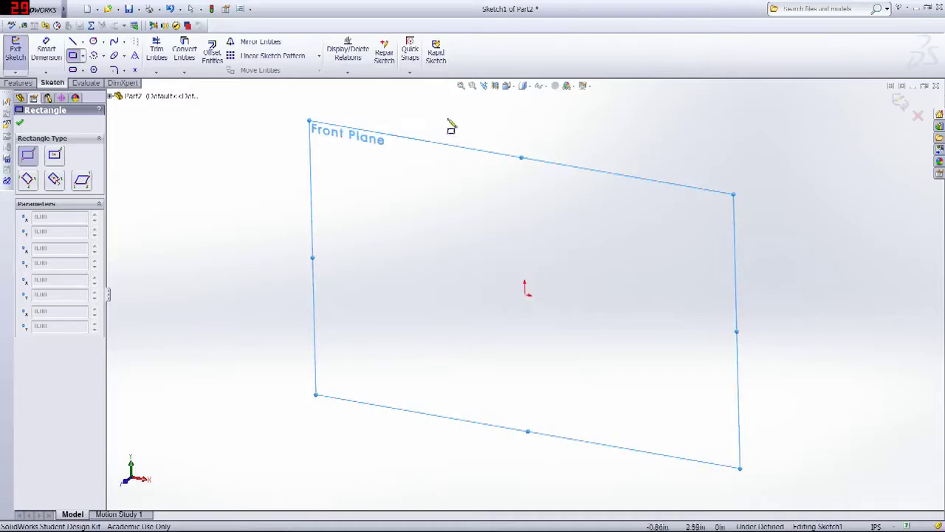
{"action": "left_click", "coordinate": [525, 295]}
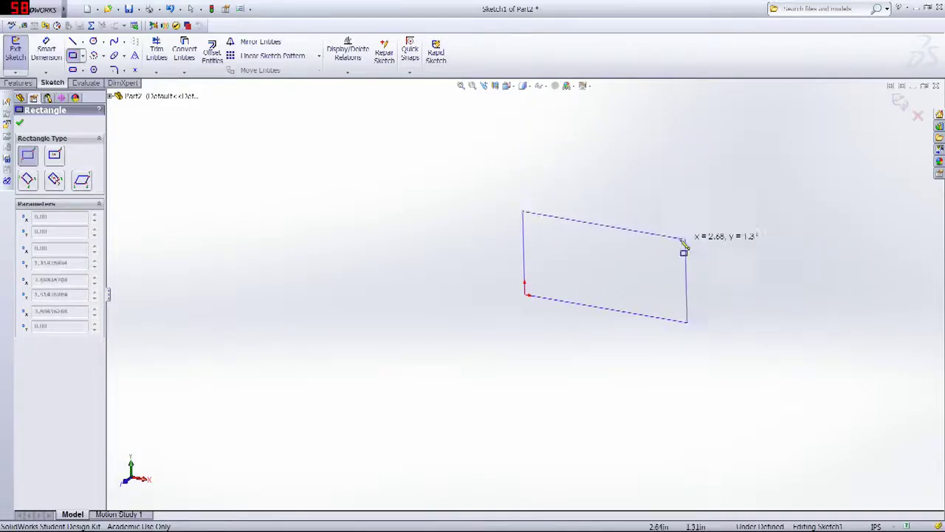
{"action": "left_click", "coordinate": [705, 179]}
{"action": "mouse_move", "coordinate": [749, 217]}
{"action": "middle_mouse_down"}
{"action": "mouse_move", "coordinate": [726, 222]}
{"action": "mouse_move", "coordinate": [757, 226]}
{"action": "mouse_move", "coordinate": [717, 207]}
{"action": "mouse_move", "coordinate": [661, 205]}
{"action": "middle_mouse_up"}
{"action": "scroll", "coordinate": [660, 206], "scroll_direction": "down", "scroll_amount": 3}
{"action": "scroll", "coordinate": [545, 350], "scroll_direction": "up", "scroll_amount": 5}
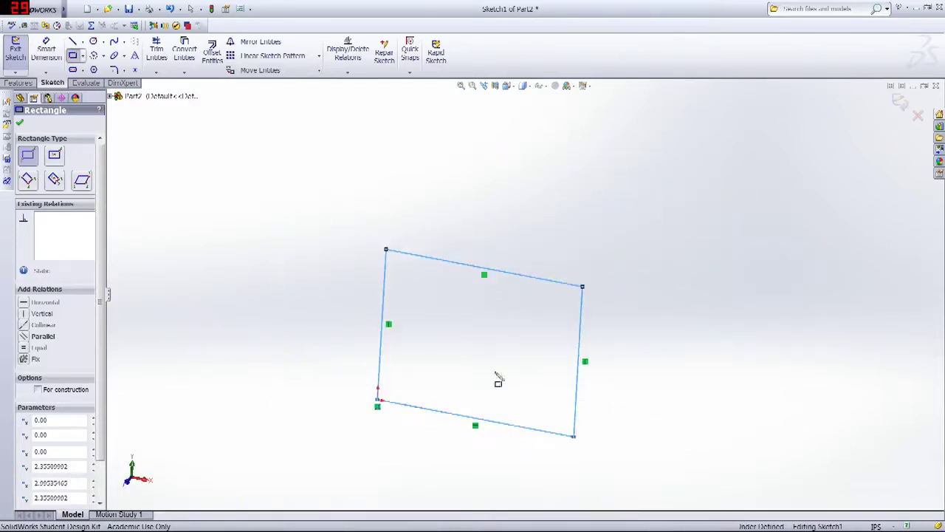
{"action": "scroll", "coordinate": [425, 406], "scroll_direction": "down", "scroll_amount": 5}
{"action": "scroll", "coordinate": [510, 328], "scroll_direction": "up", "scroll_amount": 1}
{"action": "scroll", "coordinate": [591, 273], "scroll_direction": "up", "scroll_amount": 3}
{"action": "mouse_move", "coordinate": [608, 243]}
{"action": "middle_mouse_down"}
{"action": "mouse_move", "coordinate": [580, 237]}
{"action": "mouse_move", "coordinate": [622, 226]}
{"action": "mouse_move", "coordinate": [490, 270]}
{"action": "mouse_move", "coordinate": [435, 214]}
{"action": "middle_mouse_up"}
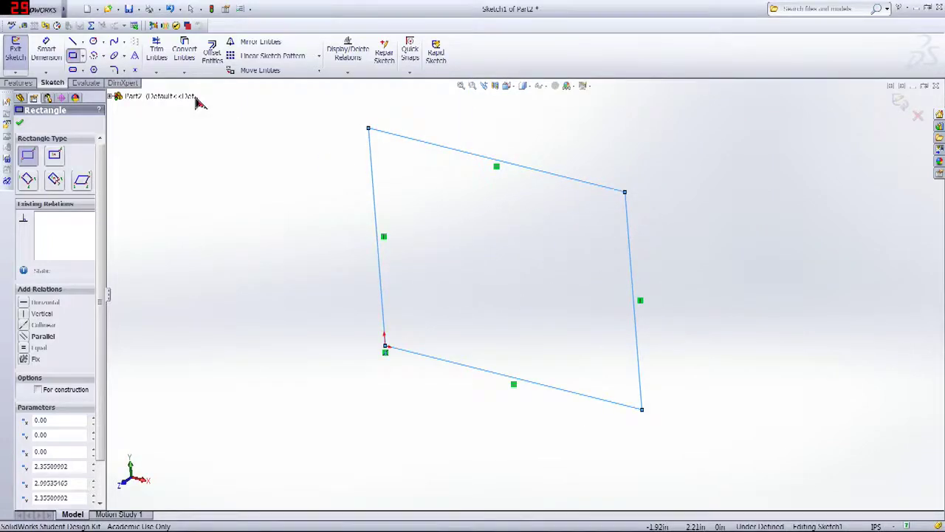
- Dimension the rectangle's upper horizontal edge with Smart Dimension and set its length to 2 in
{"action": "left_click", "coordinate": [44, 56]}
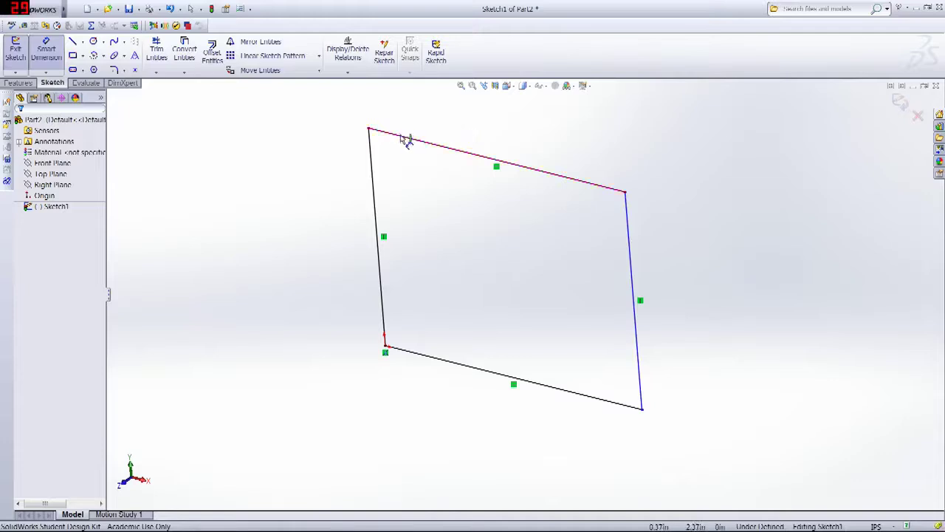
{"action": "left_click", "coordinate": [607, 189]}
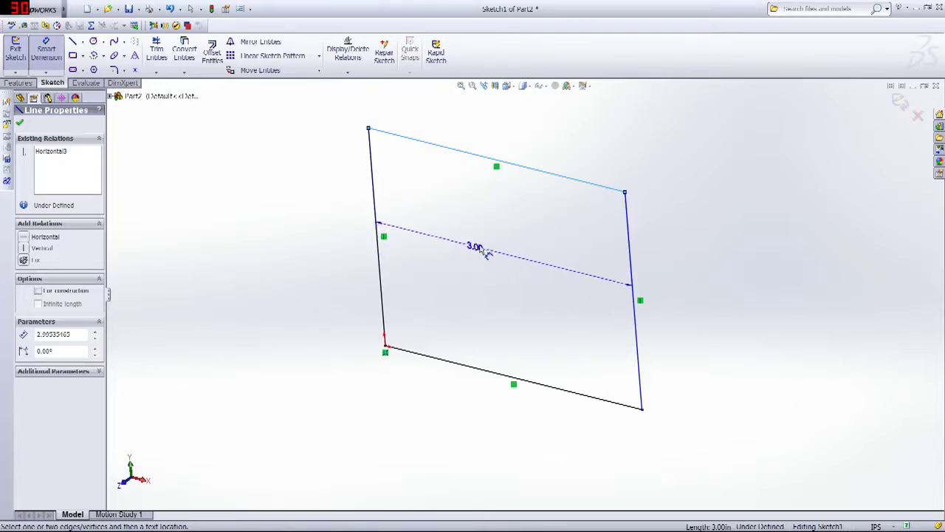
{"action": "left_click", "coordinate": [75, 336]}
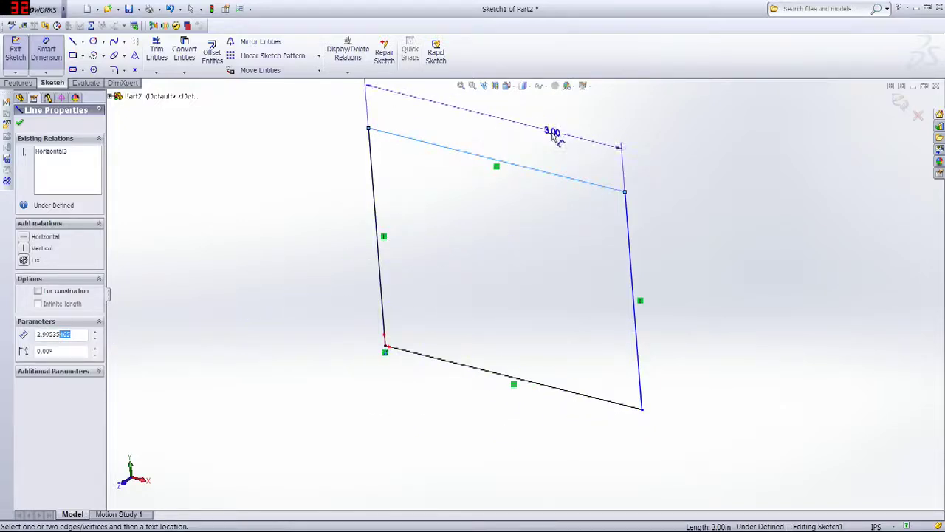
{"action": "scroll", "coordinate": [554, 140], "scroll_direction": "up", "scroll_amount": 4}
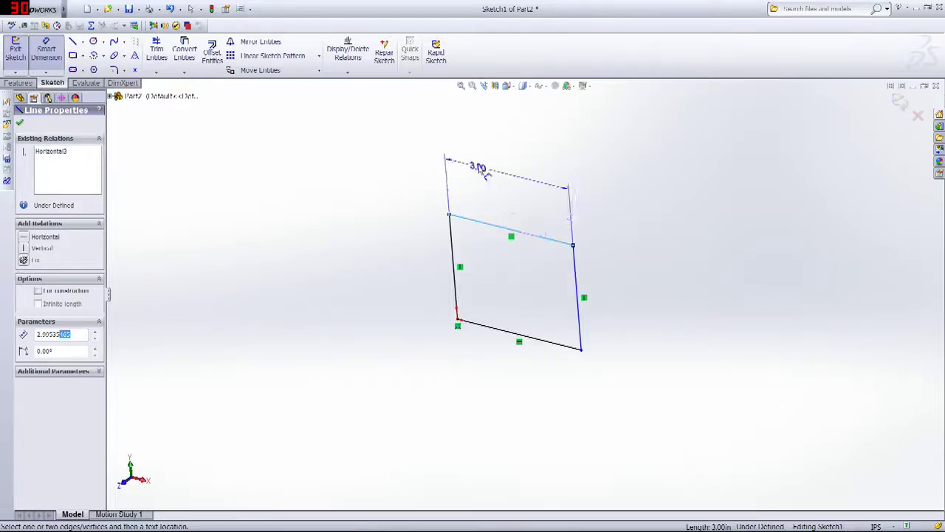
{"action": "left_click", "coordinate": [496, 186]}
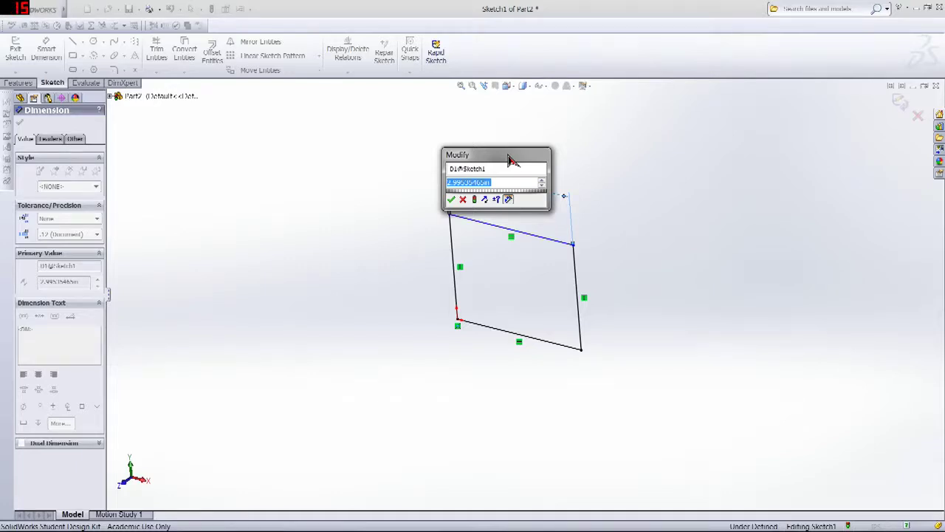
{"action": "type", "text": "2"}
{"action": "key", "text": "Return"}
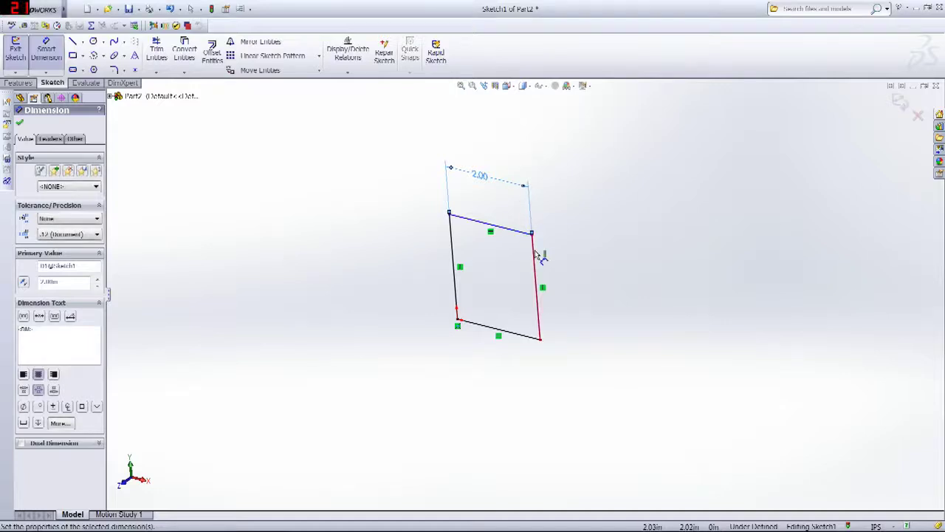
- Dimension the rectangle's vertical edge opposite the origin and set its length to 2 in
{"action": "left_click", "coordinate": [536, 253]}
{"action": "left_click", "coordinate": [601, 257]}
{"action": "key", "text": "Return"}
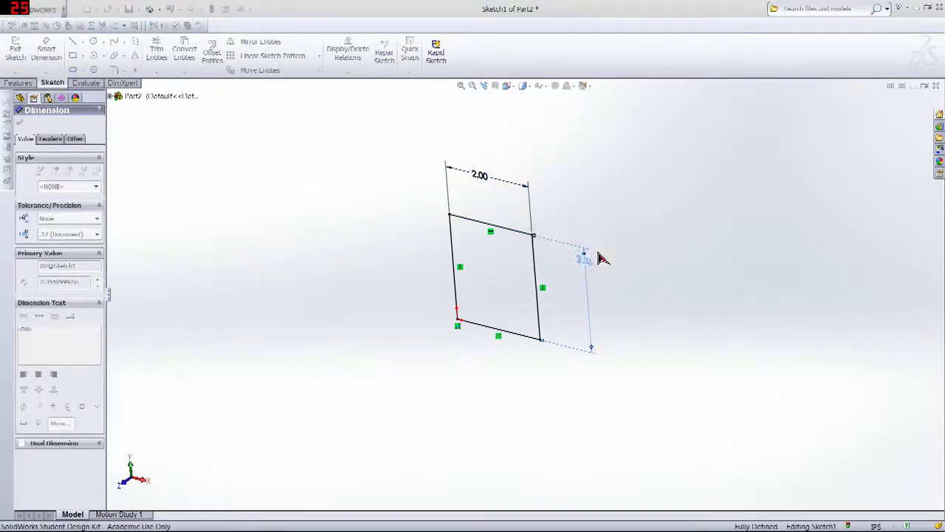
{"action": "mouse_move", "coordinate": [583, 228]}
{"action": "middle_mouse_down"}
{"action": "mouse_move", "coordinate": [637, 117]}
{"action": "mouse_move", "coordinate": [619, 136]}
{"action": "mouse_move", "coordinate": [517, 173]}
{"action": "mouse_move", "coordinate": [502, 163]}
{"action": "mouse_move", "coordinate": [562, 156]}
{"action": "mouse_move", "coordinate": [555, 159]}
{"action": "middle_mouse_up"}
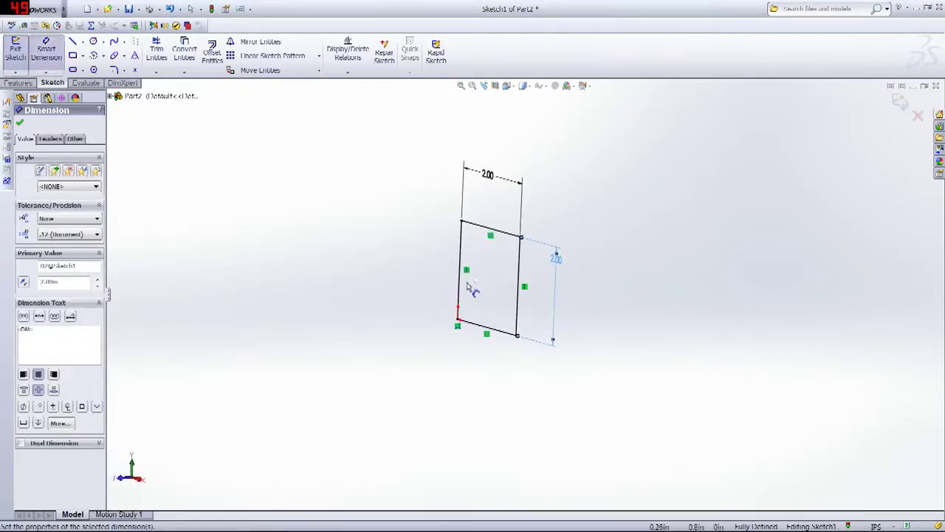
{"action": "middle_click_drag", "start_coordinate": [469, 288], "coordinate": [477, 274]}
{"action": "middle_click_drag", "start_coordinate": [327, 249], "coordinate": [348, 232]}
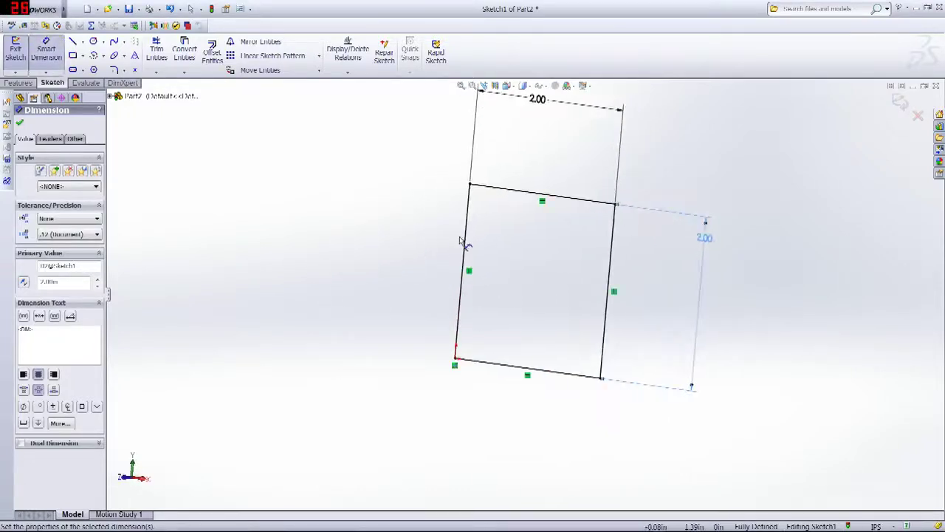
{"action": "middle_click_drag", "start_coordinate": [460, 237], "coordinate": [474, 244], "text": "ctrl"}
{"action": "middle_click_drag", "start_coordinate": [786, 218], "coordinate": [745, 224]}
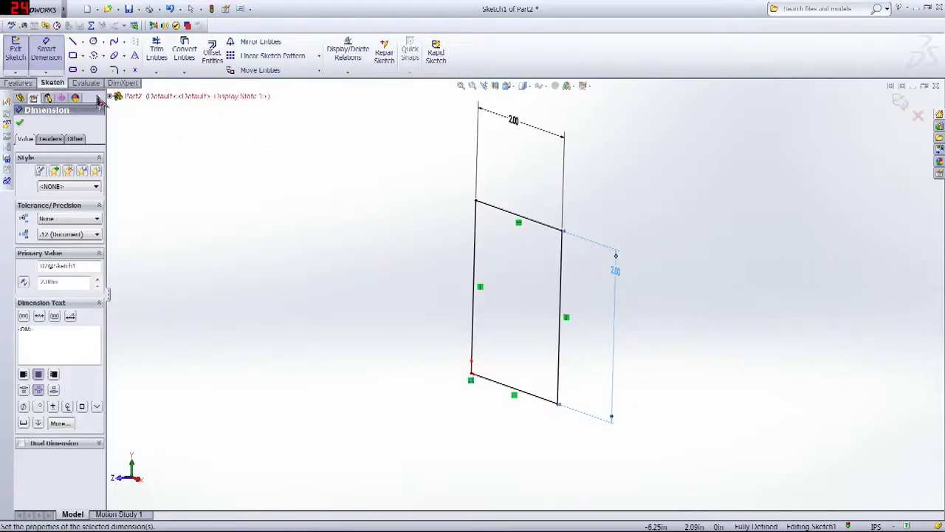
- Extrude the square sketch as a blind boss 0.75 in deep
{"action": "left_click", "coordinate": [20, 83]}
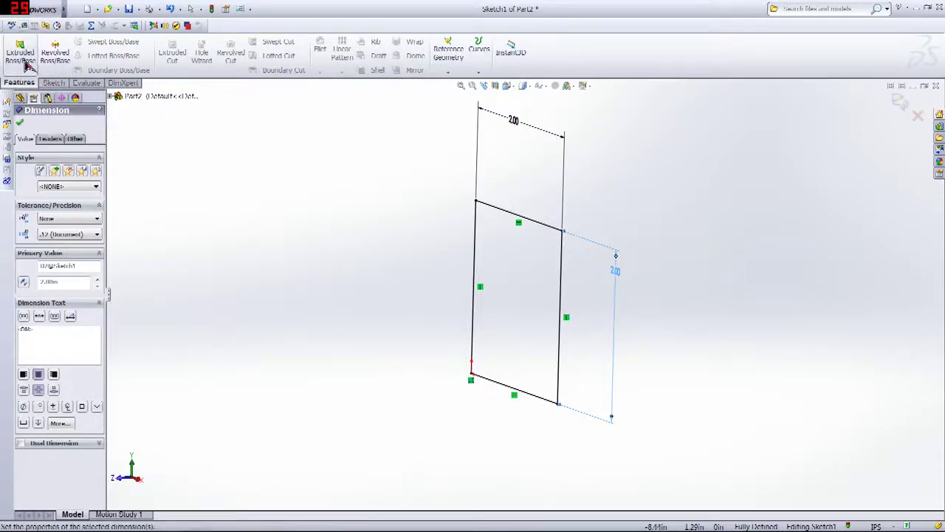
{"action": "left_click", "coordinate": [15, 56]}
{"action": "mouse_move", "coordinate": [747, 210]}
{"action": "middle_mouse_down"}
{"action": "mouse_move", "coordinate": [665, 194]}
{"action": "mouse_move", "coordinate": [741, 180]}
{"action": "middle_mouse_up"}
{"action": "scroll", "coordinate": [458, 276], "scroll_direction": "down", "scroll_amount": 1}
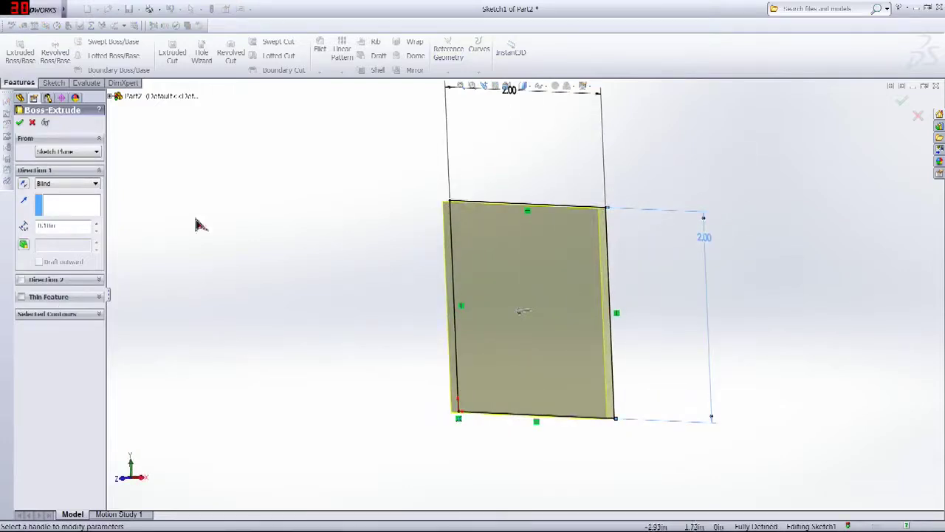
{"action": "middle_click_drag", "start_coordinate": [333, 184], "coordinate": [342, 234]}
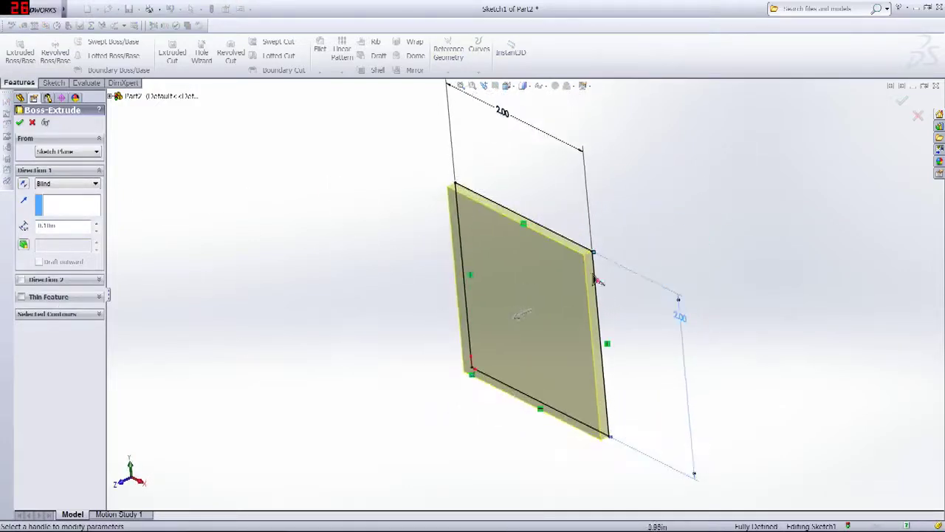
{"action": "middle_click_drag", "start_coordinate": [621, 285], "coordinate": [542, 323]}
{"action": "middle_click_drag", "start_coordinate": [574, 283], "coordinate": [581, 262]}
{"action": "middle_click_drag", "start_coordinate": [604, 299], "coordinate": [584, 274]}
{"action": "left_click", "coordinate": [508, 314]}
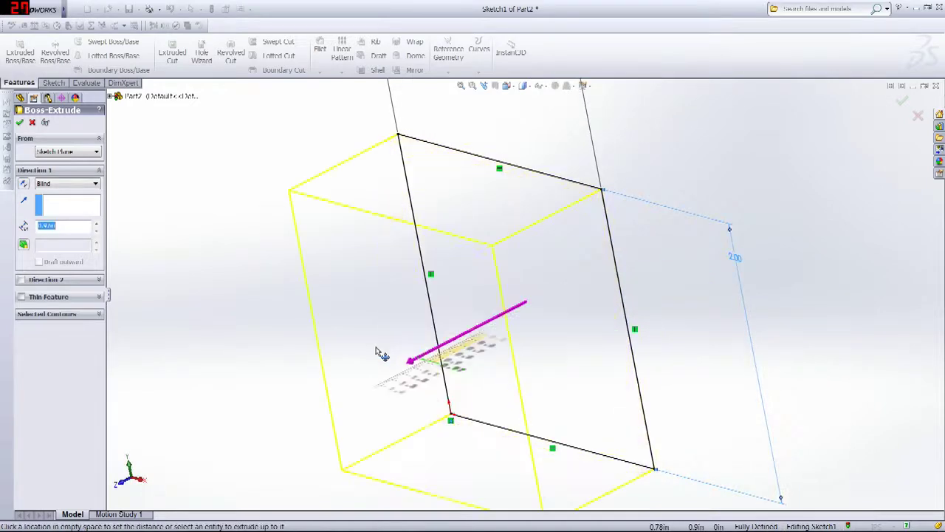
{"action": "left_click", "coordinate": [426, 353]}
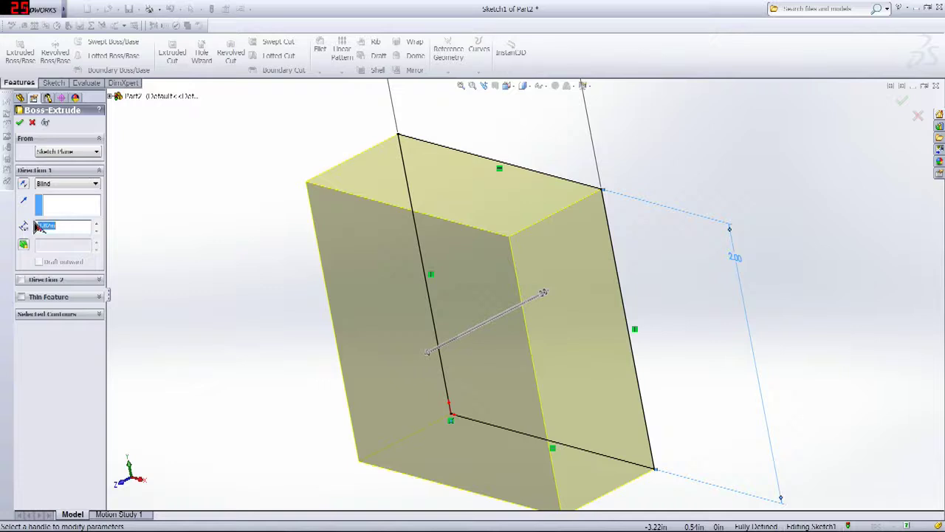
{"action": "middle_click_drag", "start_coordinate": [299, 255], "coordinate": [183, 219]}
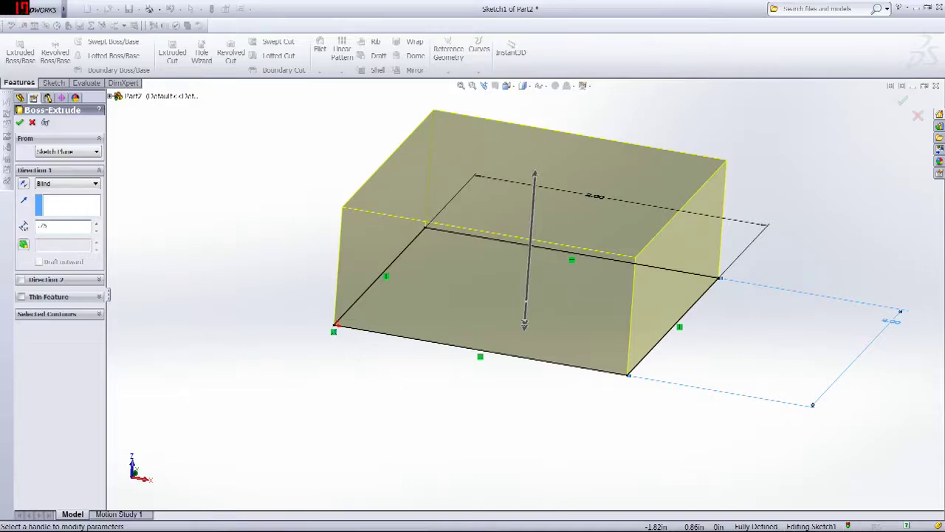
{"action": "key", "text": "Return"}
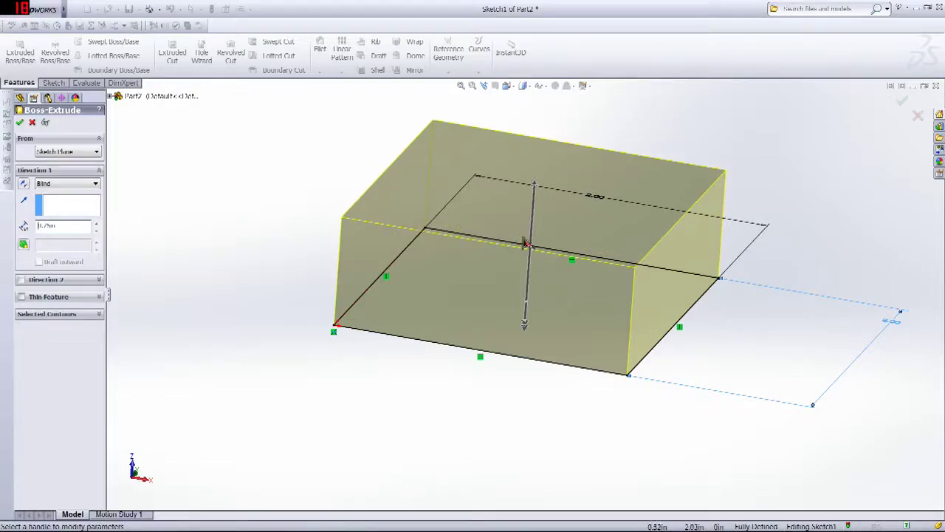
{"action": "left_click", "coordinate": [903, 104]}
- Examine the extruded block from several angles and in standard orientations, including Left
{"action": "middle_click_drag", "start_coordinate": [836, 133], "coordinate": [628, 276]}
{"action": "left_click", "coordinate": [508, 86]}
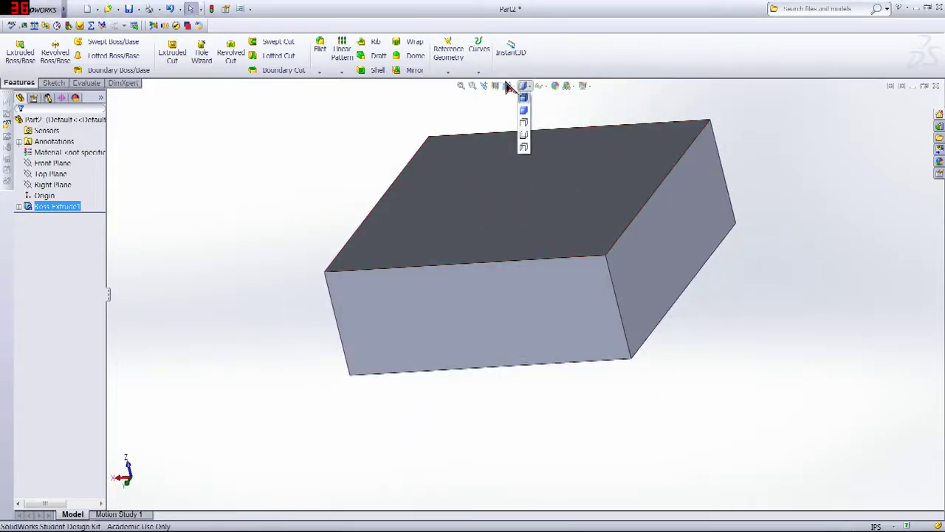
{"action": "left_click", "coordinate": [508, 86]}
{"action": "left_click", "coordinate": [515, 112]}
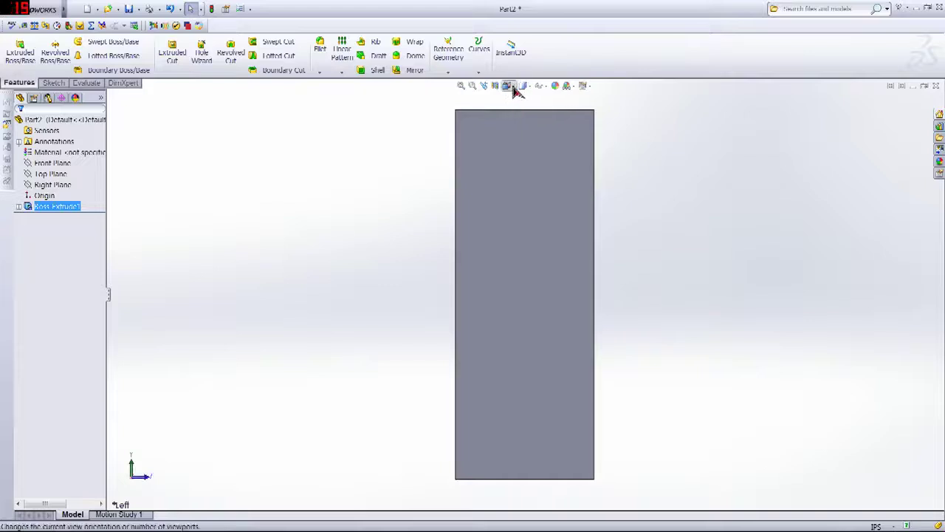
{"action": "left_click", "coordinate": [510, 87]}
{"action": "left_click", "coordinate": [519, 101]}
{"action": "middle_click_drag", "start_coordinate": [527, 142], "coordinate": [656, 243]}
{"action": "scroll", "coordinate": [484, 226], "scroll_direction": "down", "scroll_amount": 1}
{"action": "scroll", "coordinate": [484, 226], "scroll_direction": "up", "scroll_amount": 2}
{"action": "left_click", "coordinate": [379, 131]}
- Sketch four separate circles on the block's upward-facing square face, with diameters from about 0.09 in to 0.67 in
{"action": "left_click", "coordinate": [53, 82]}
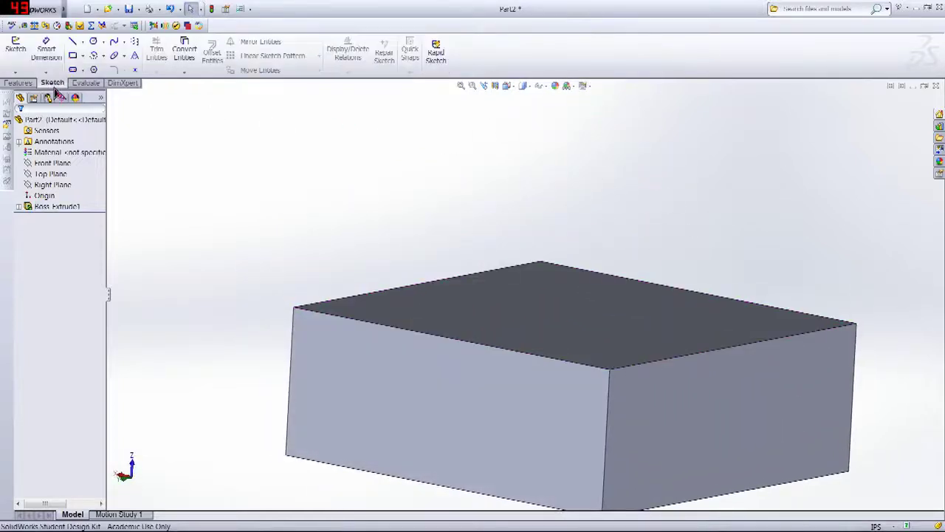
{"action": "middle_click_drag", "start_coordinate": [497, 132], "coordinate": [498, 219]}
{"action": "scroll", "coordinate": [686, 393], "scroll_direction": "up", "scroll_amount": 2}
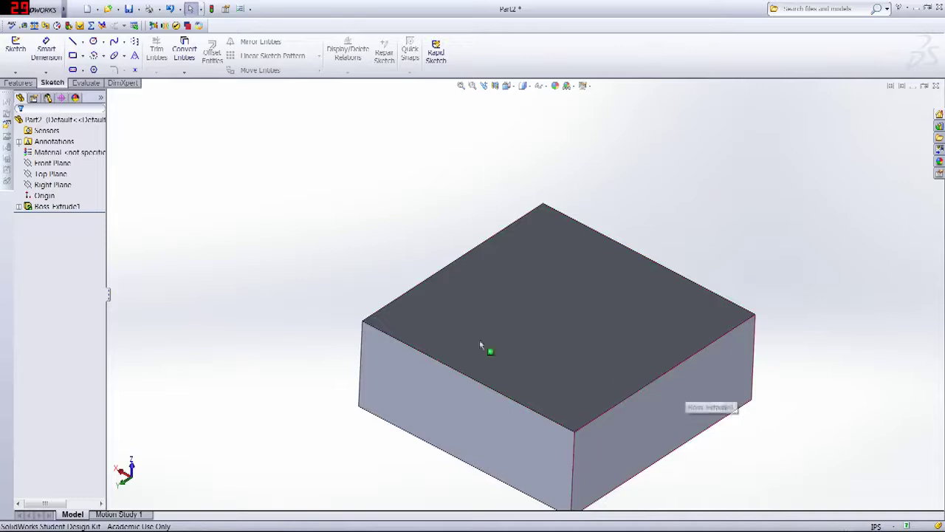
{"action": "left_click", "coordinate": [93, 56]}
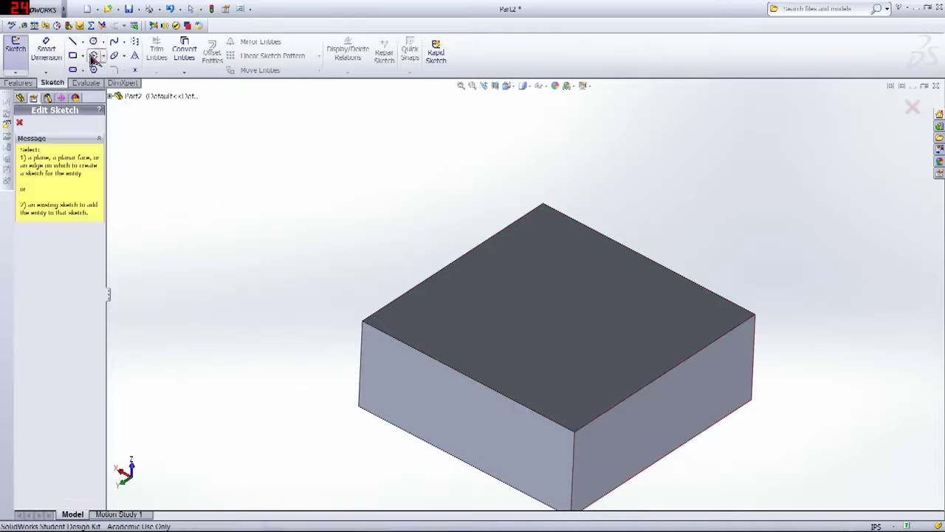
{"action": "left_click", "coordinate": [550, 243]}
{"action": "left_click", "coordinate": [546, 242]}
{"action": "left_click", "coordinate": [560, 272]}
{"action": "left_click", "coordinate": [628, 290]}
{"action": "left_click", "coordinate": [633, 319]}
{"action": "left_click", "coordinate": [474, 300]}
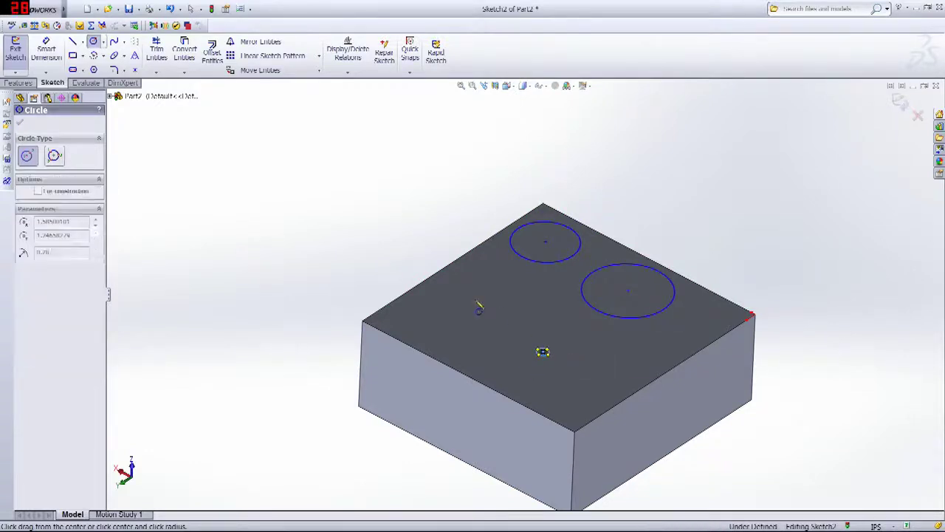
{"action": "left_click", "coordinate": [500, 334]}
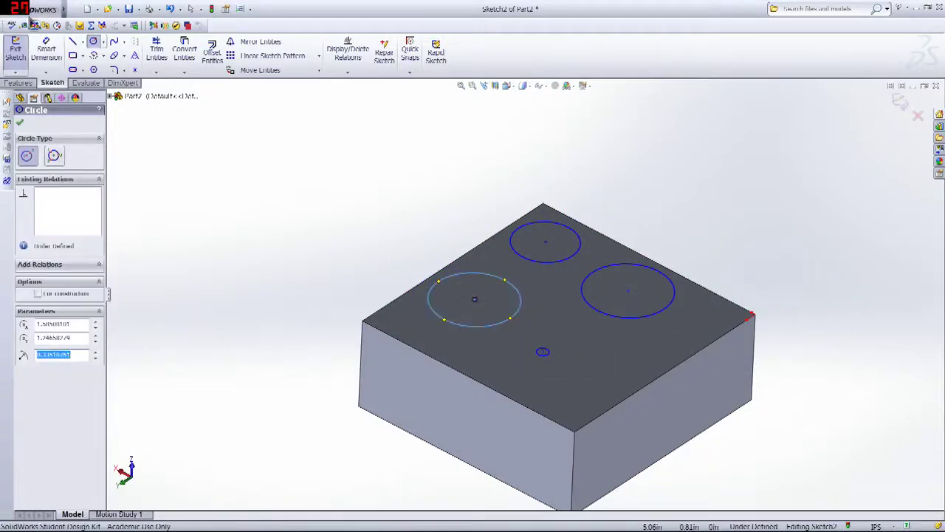
- Dimension the circle at the far corner and the circle nearest the origin, setting both diameters to 0.5 in
{"action": "left_click", "coordinate": [46, 50]}
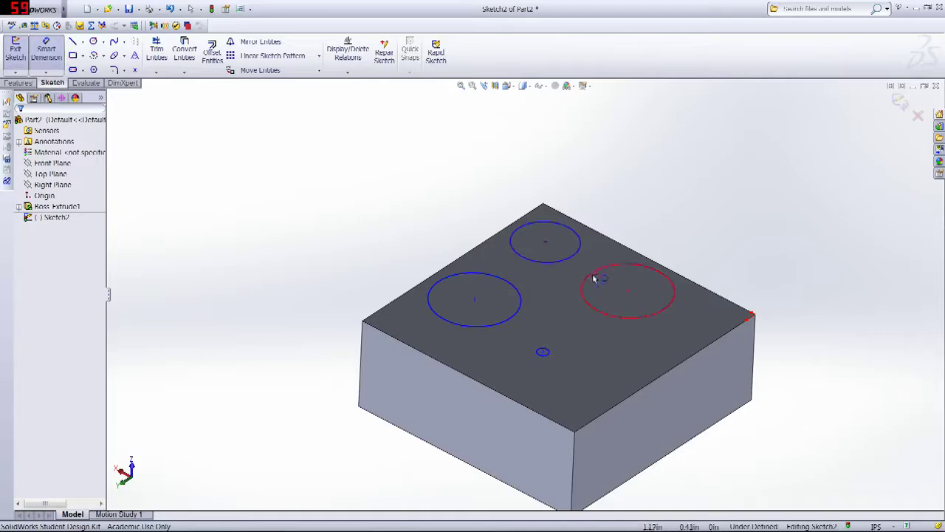
{"action": "left_click", "coordinate": [561, 228]}
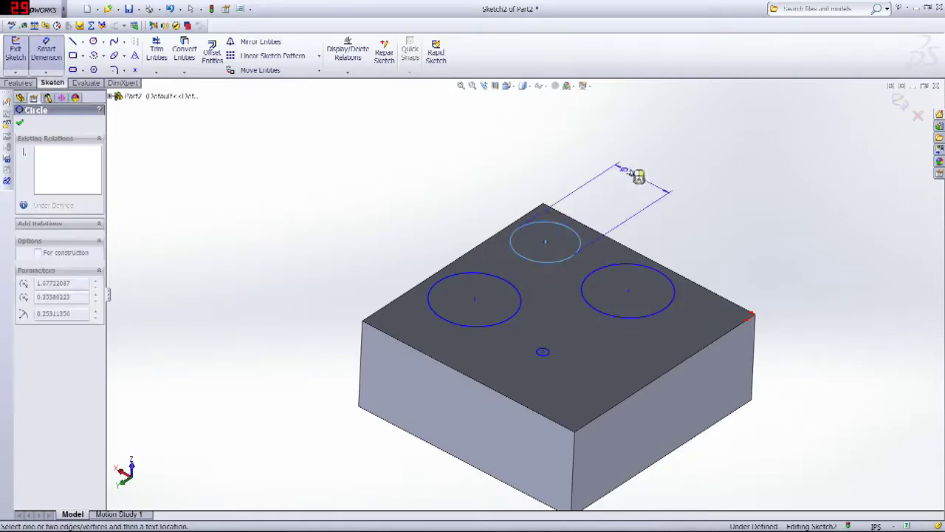
{"action": "left_click", "coordinate": [639, 183]}
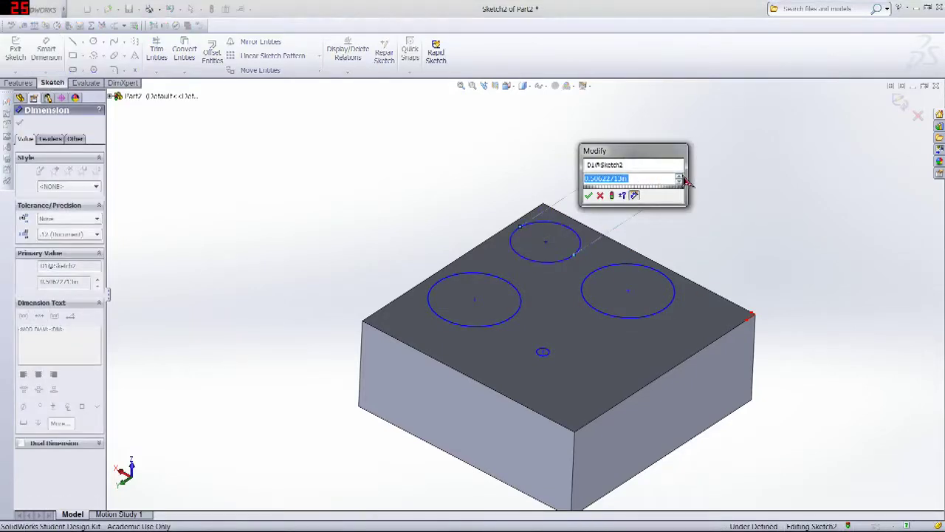
{"action": "type", "text": ".5"}
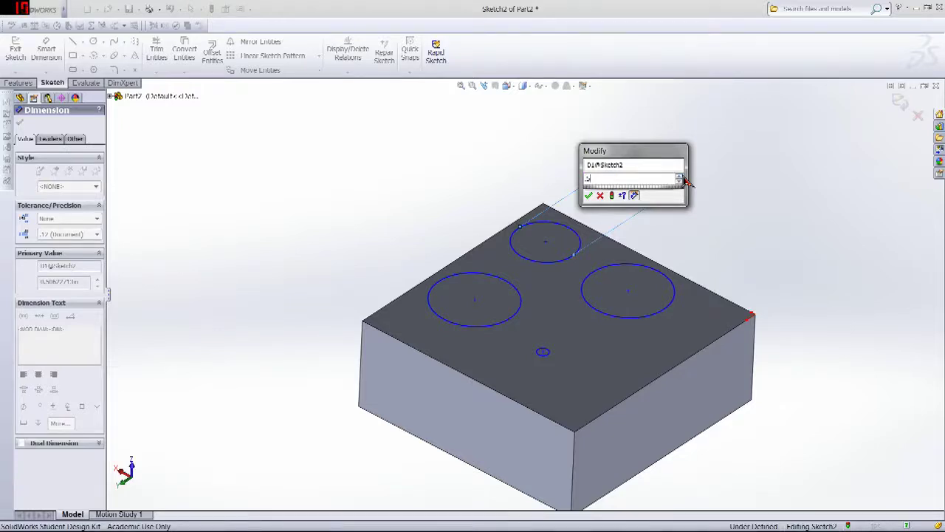
{"action": "key", "text": "Return"}
{"action": "left_click", "coordinate": [667, 279]}
{"action": "left_click", "coordinate": [734, 231]}
{"action": "type", "text": ".5"}
{"action": "key", "text": "Return"}
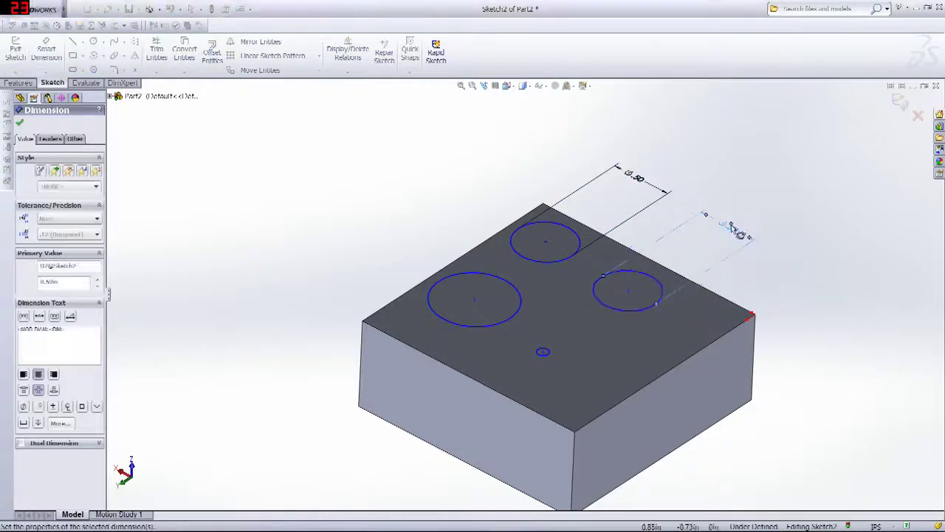
- Dimension the tiny circle and the remaining large circle, setting both diameters to 0.5 in
{"action": "left_click", "coordinate": [544, 353]}
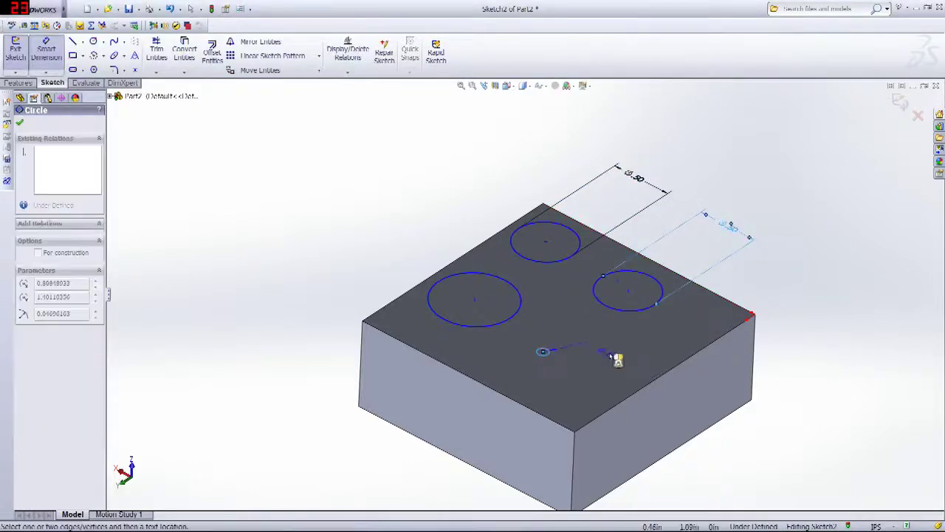
{"action": "left_click", "coordinate": [614, 358]}
{"action": "type", "text": ".5"}
{"action": "key", "text": "Return"}
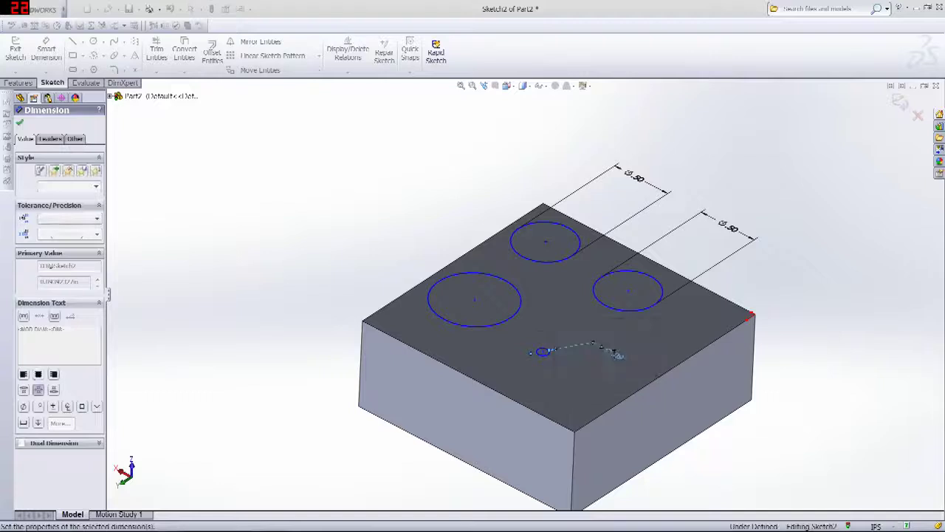
{"action": "left_click", "coordinate": [488, 331]}
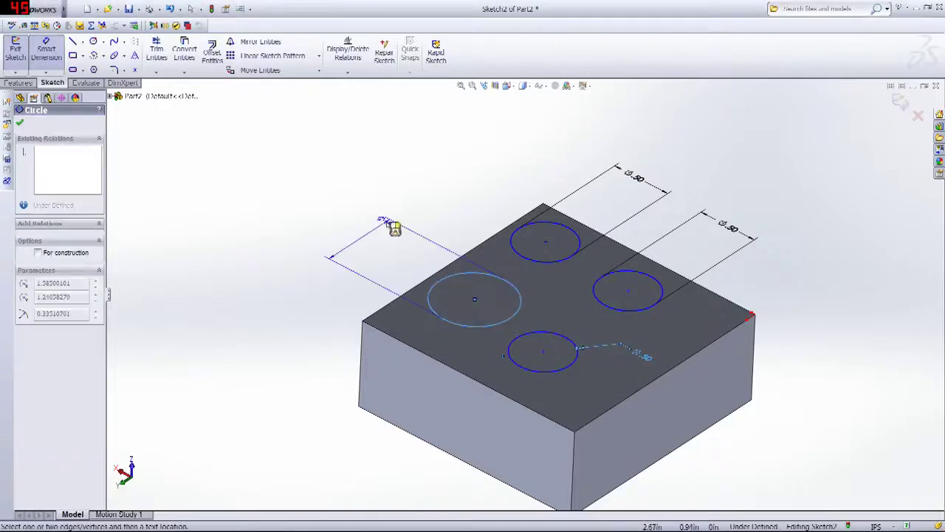
{"action": "left_click", "coordinate": [386, 221]}
{"action": "type", "text": ".5"}
{"action": "key", "text": "Return"}
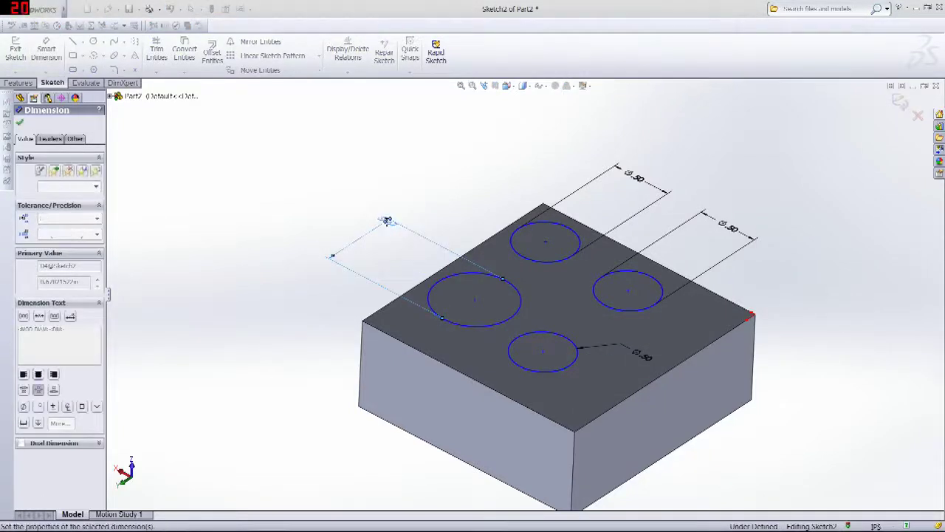
{"action": "middle_click_drag", "start_coordinate": [741, 150], "coordinate": [749, 221]}
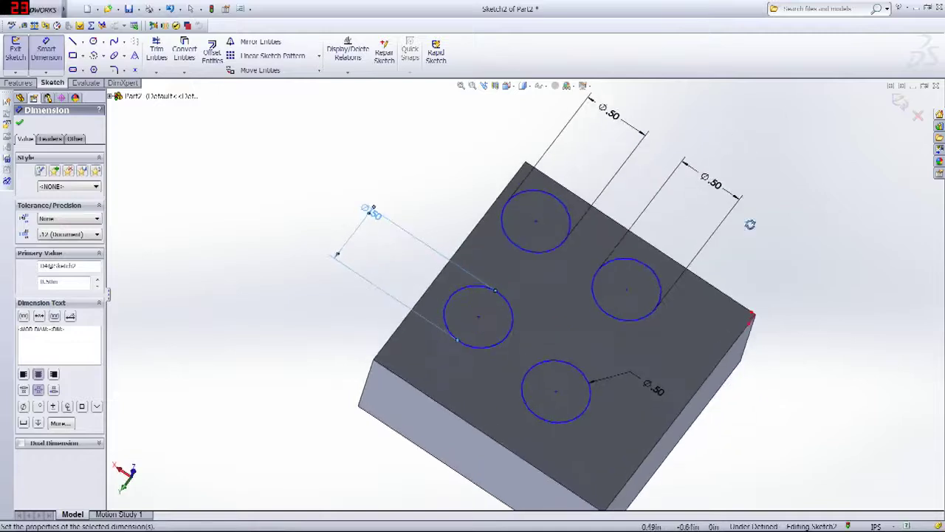
{"action": "scroll", "coordinate": [675, 365], "scroll_direction": "up", "scroll_amount": 2}
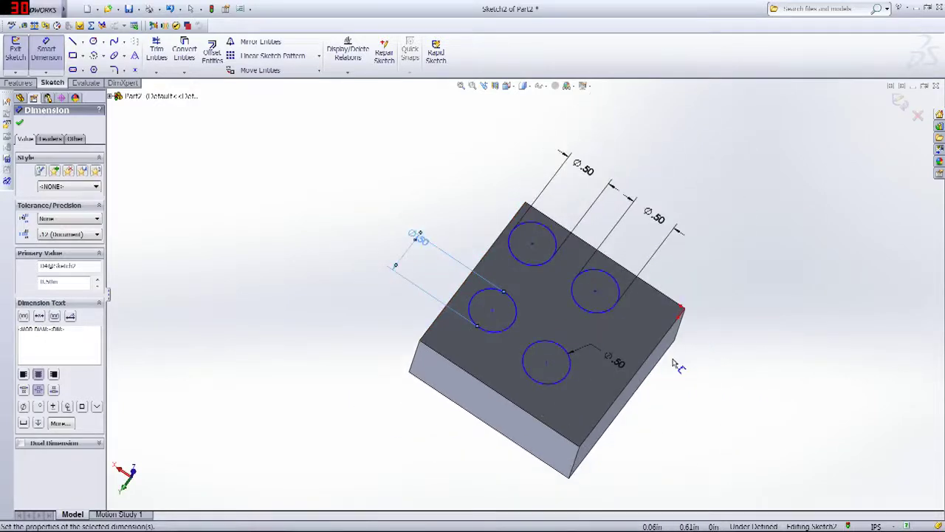
{"action": "middle_click_drag", "start_coordinate": [678, 344], "coordinate": [793, 342]}
{"action": "scroll", "coordinate": [521, 348], "scroll_direction": "down", "scroll_amount": 1}
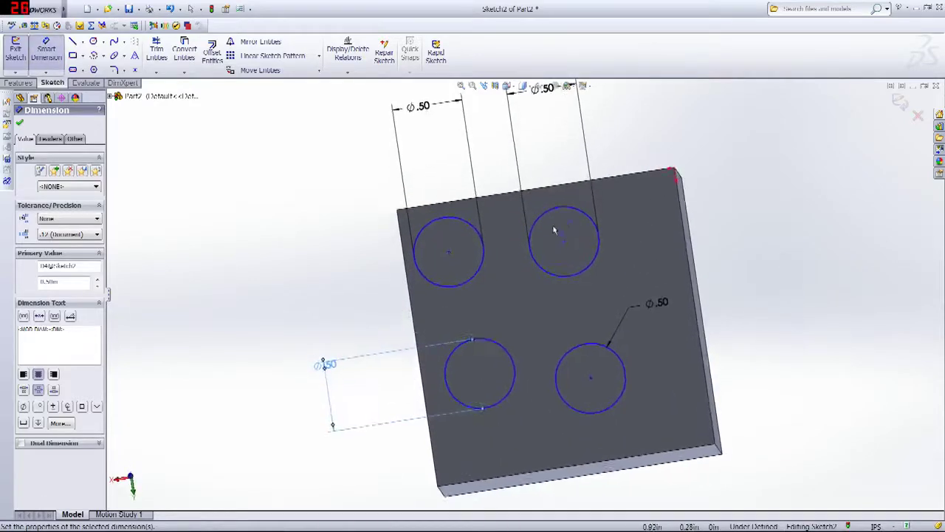
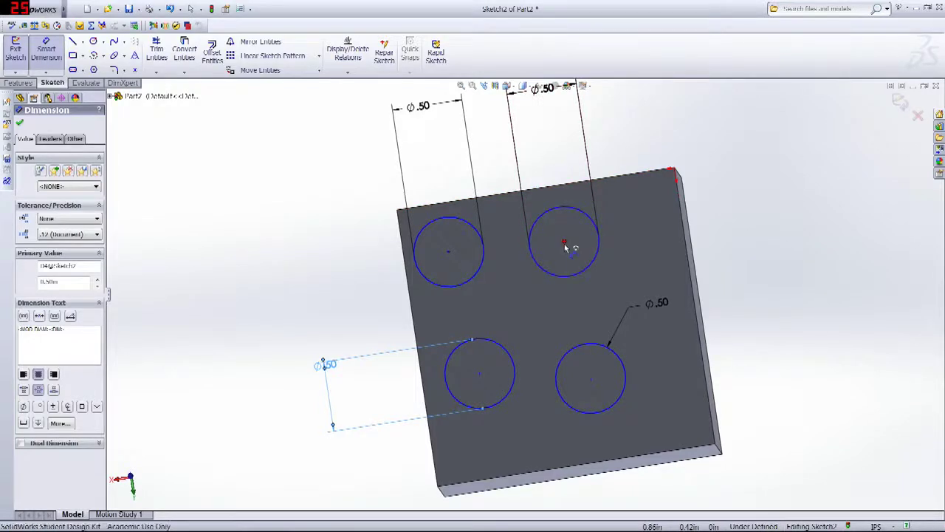
{"action": "left_click", "coordinate": [565, 245]}
{"action": "left_click", "coordinate": [583, 184]}
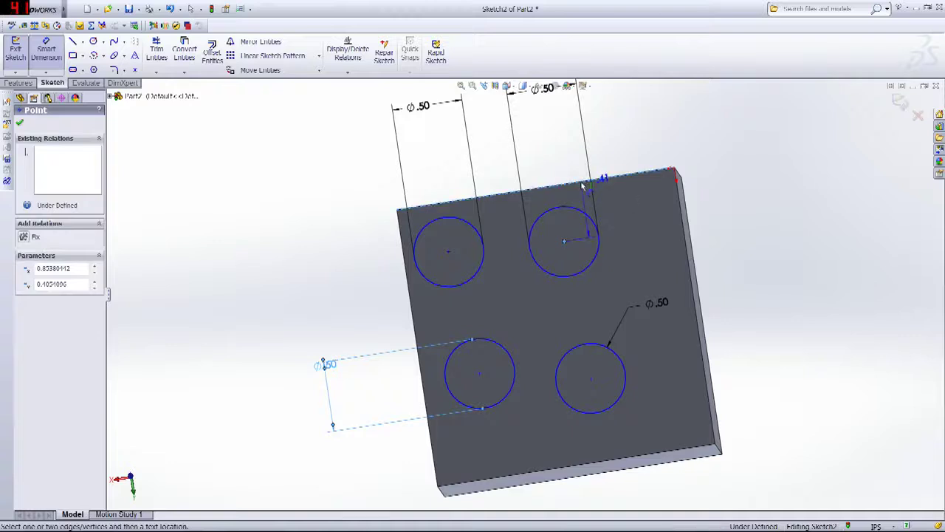
{"action": "key", "text": "Escape"}
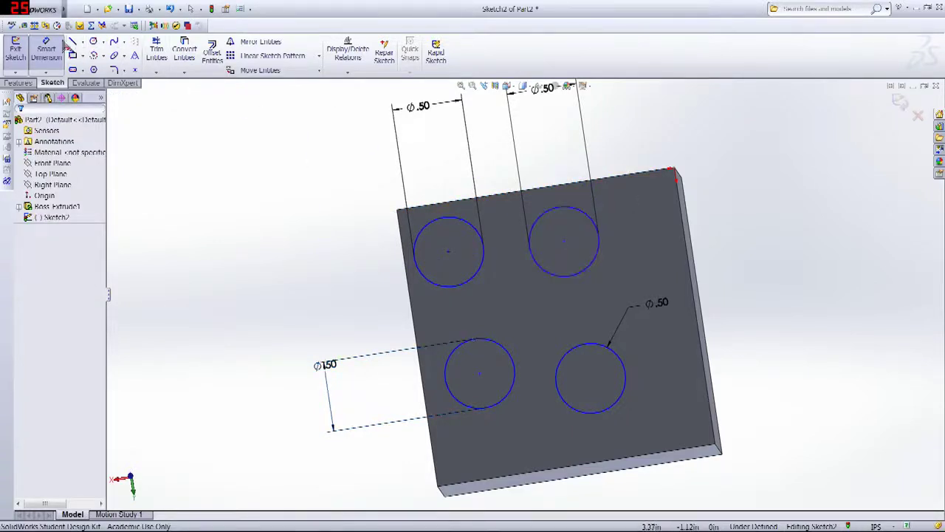
- Dimension the circle nearest the origin from the face's upper edge, setting the distance to its centre to 0.5 in
{"action": "left_click", "coordinate": [577, 213]}
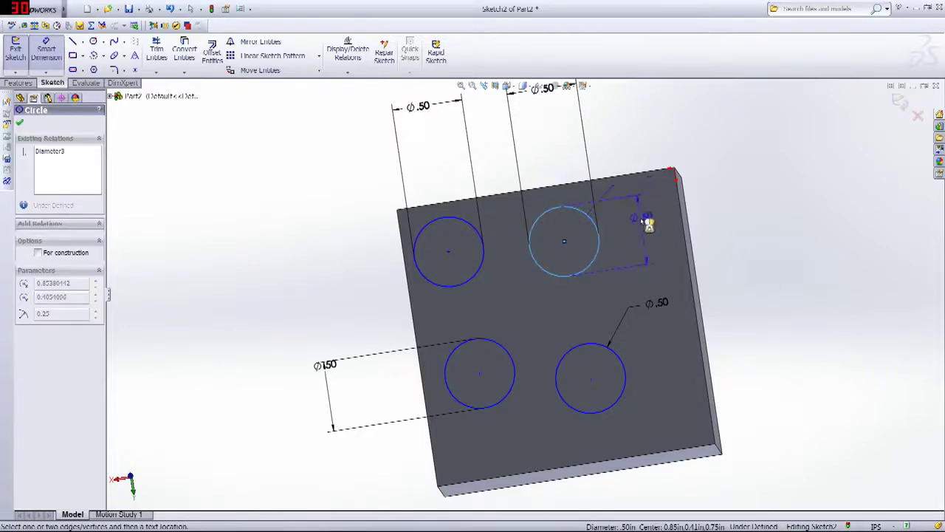
{"action": "left_click", "coordinate": [633, 173]}
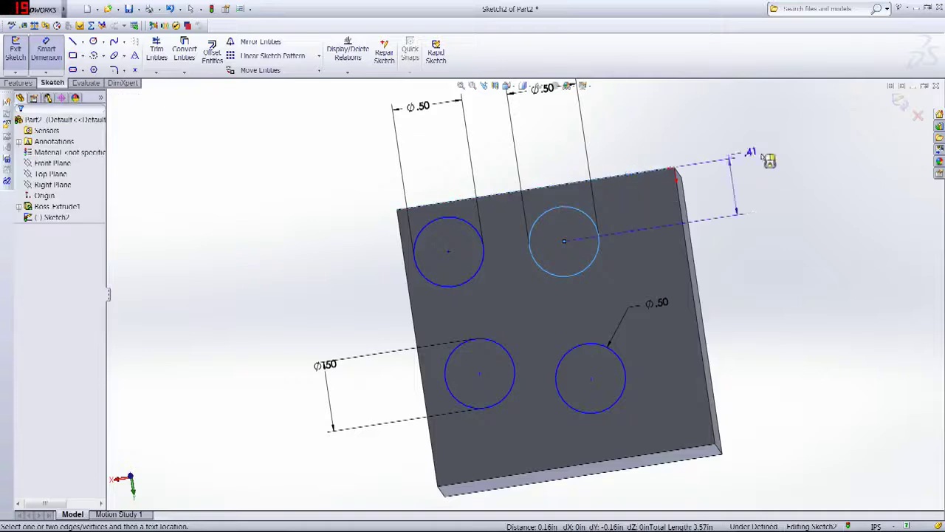
{"action": "left_click", "coordinate": [579, 244]}
{"action": "left_click", "coordinate": [749, 185]}
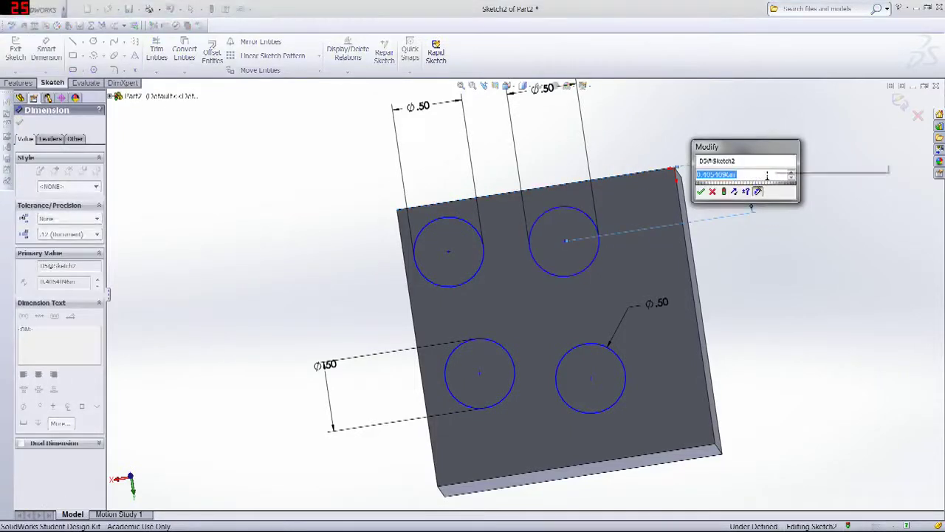
{"action": "type", "text": ".5"}
{"action": "key", "text": "Return"}
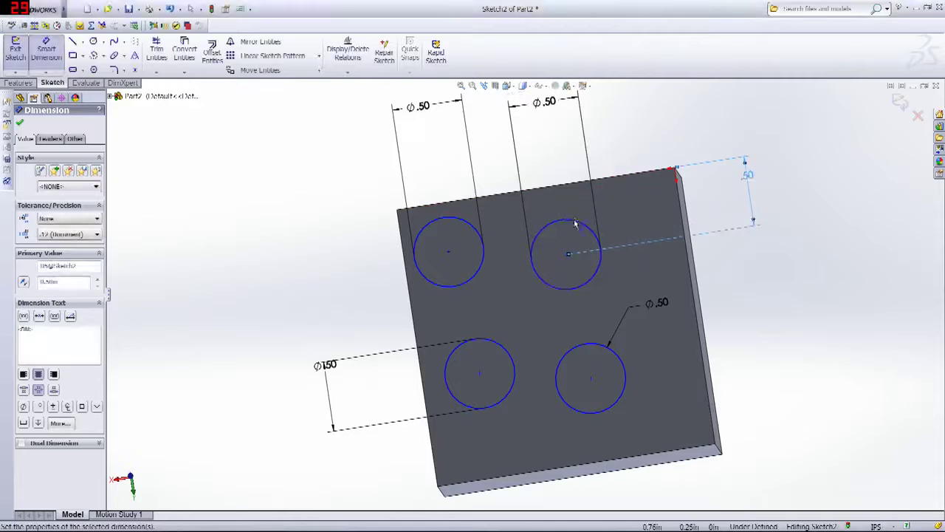
{"action": "left_click", "coordinate": [576, 223]}
{"action": "left_click", "coordinate": [580, 183]}
{"action": "left_click", "coordinate": [628, 140]}
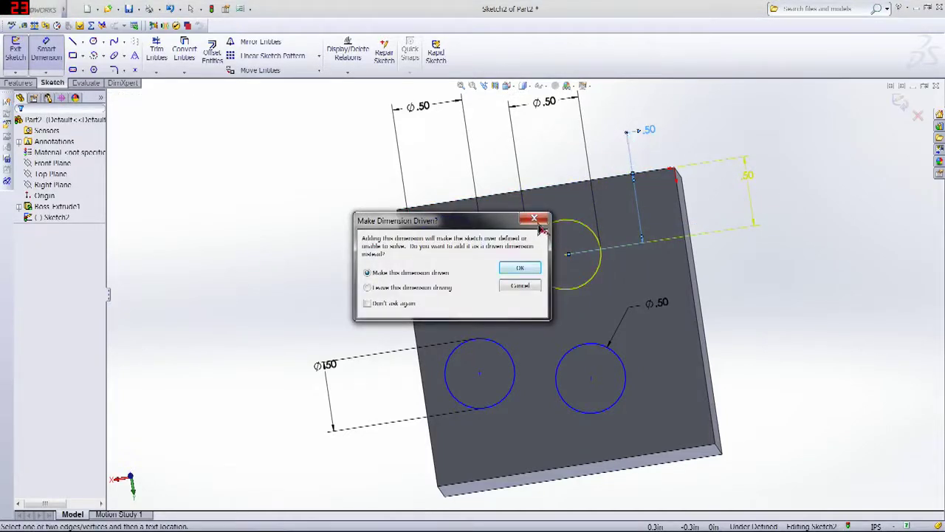
{"action": "left_click", "coordinate": [539, 222]}
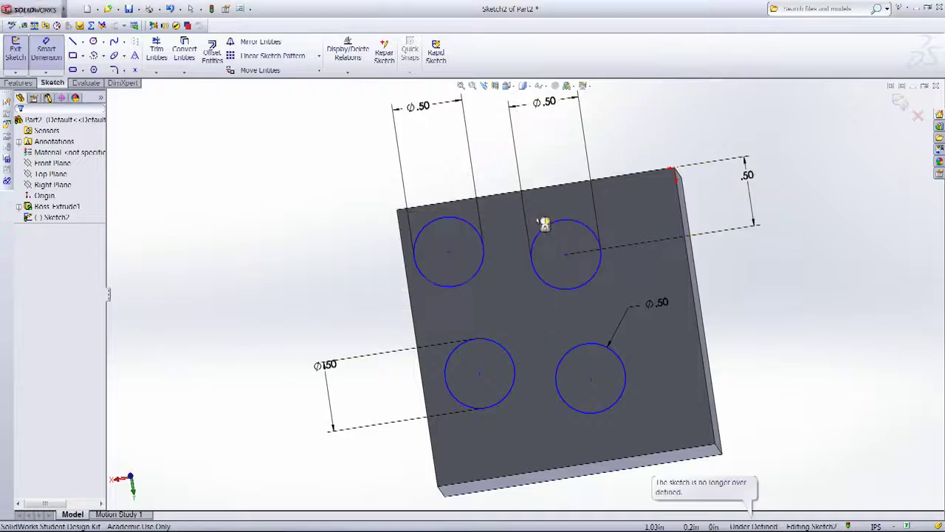
- Dimension the circle nearest the origin from the face's right edge, setting the distance to its centre to 0.5 in
{"action": "left_click", "coordinate": [580, 224]}
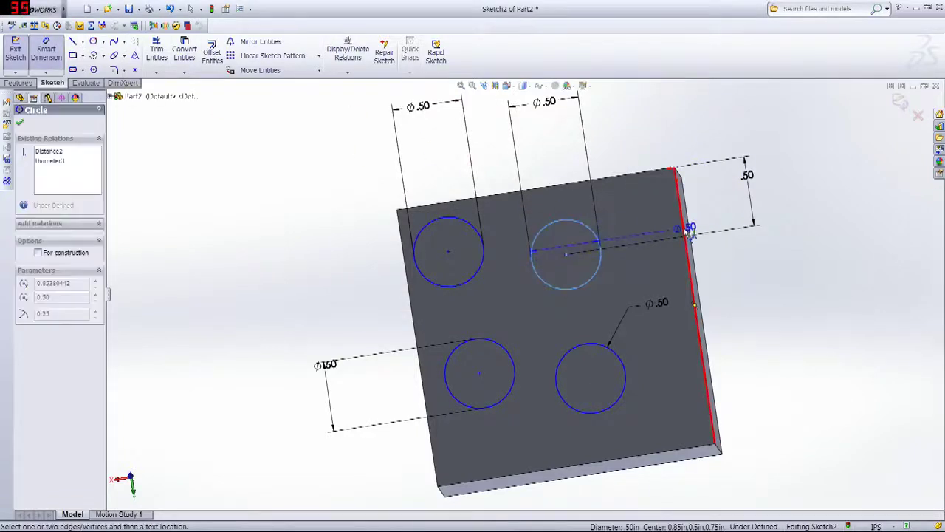
{"action": "left_click", "coordinate": [690, 231]}
{"action": "left_click", "coordinate": [789, 231]}
{"action": "type", "text": ".5"}
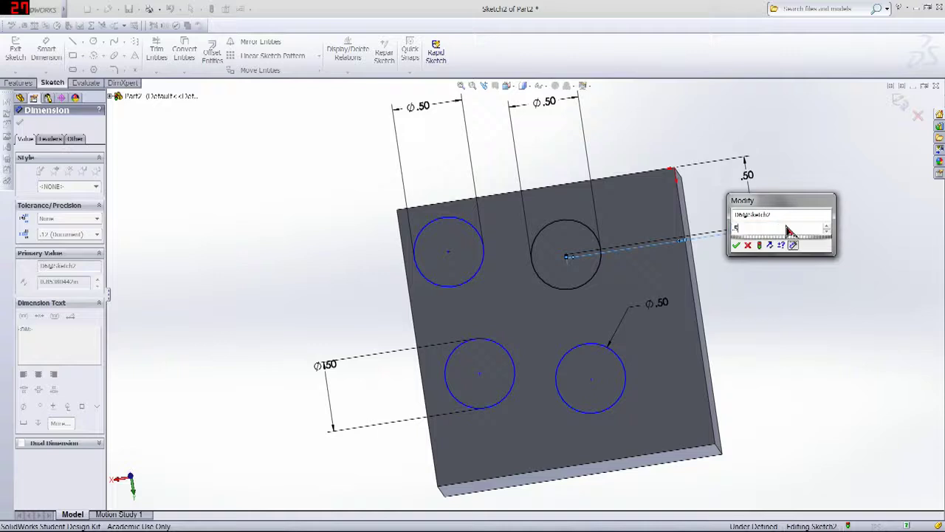
{"action": "key", "text": "Return"}
- Dimension the lower-right circle's centre from the face's right and lower edges, setting both distances to 0.5 in
{"action": "middle_click_drag", "start_coordinate": [706, 253], "coordinate": [704, 354]}
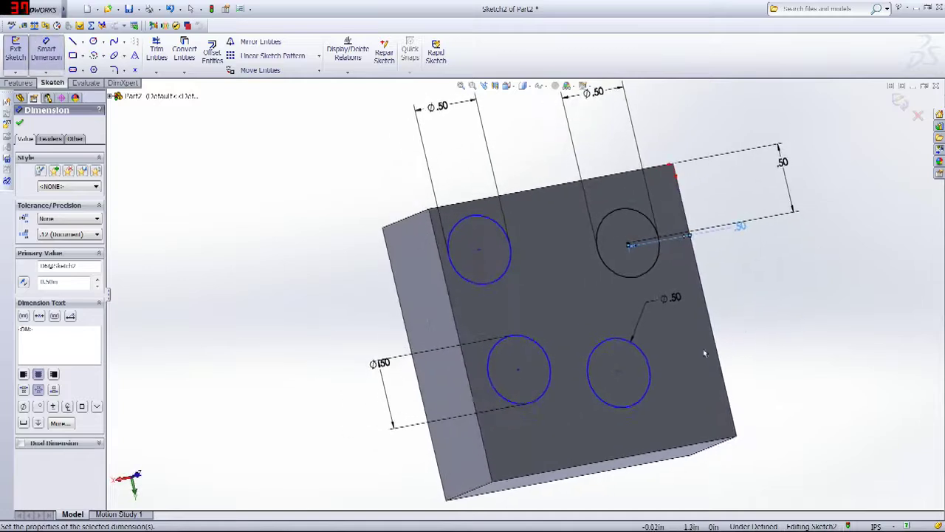
{"action": "left_click", "coordinate": [654, 373]}
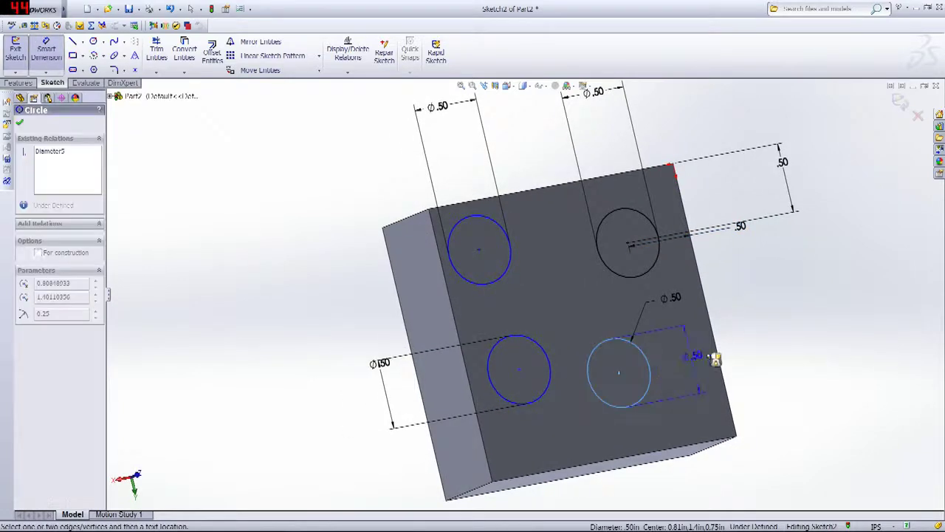
{"action": "left_click", "coordinate": [723, 353]}
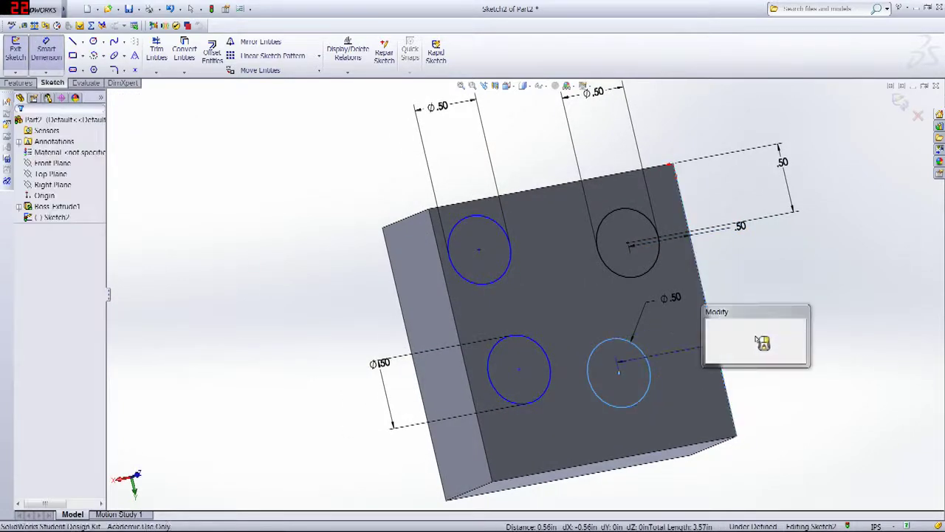
{"action": "key", "text": "Return"}
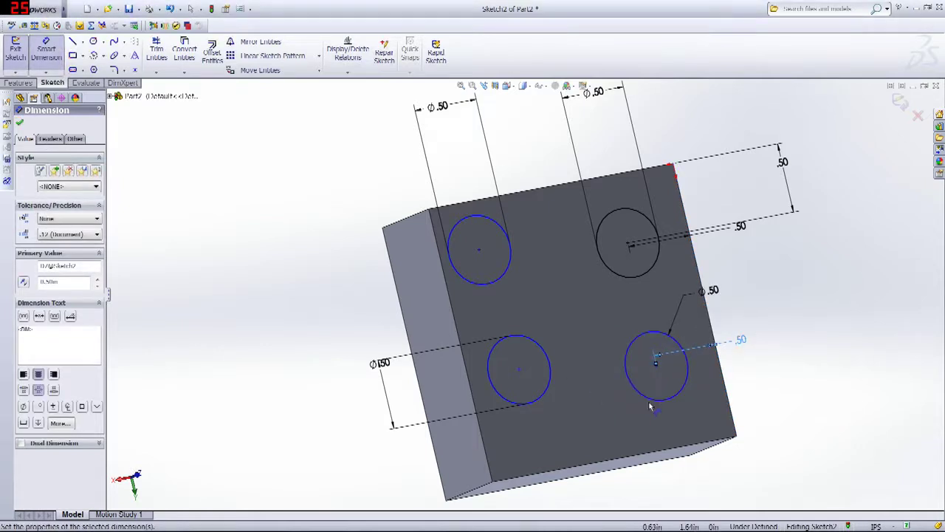
{"action": "left_click", "coordinate": [659, 399]}
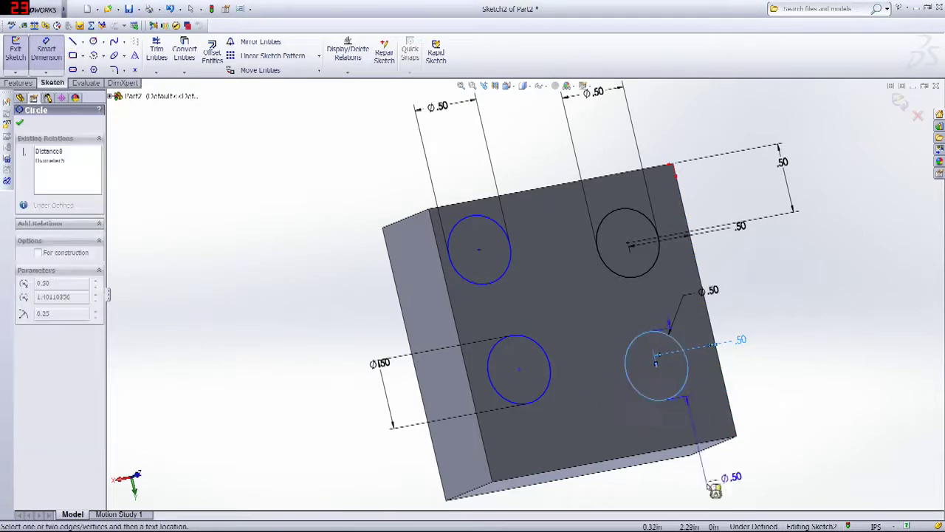
{"action": "left_click", "coordinate": [697, 450]}
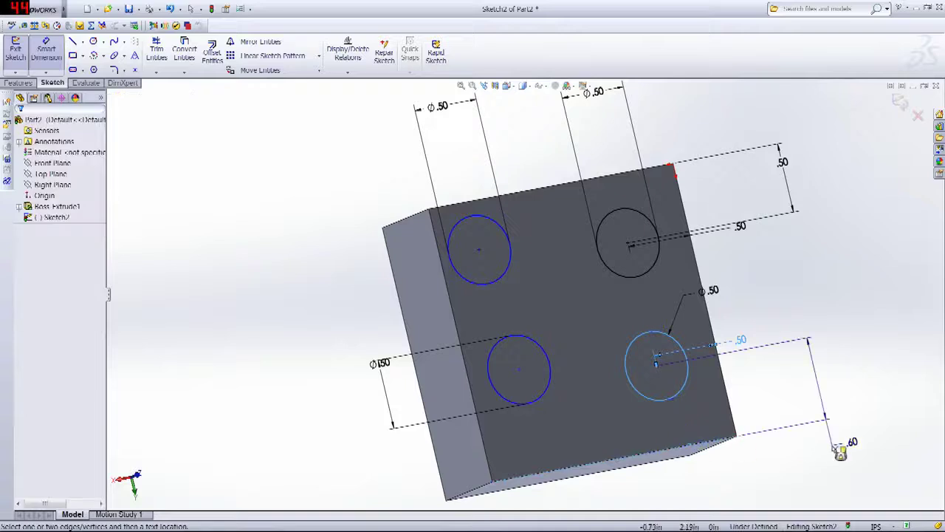
{"action": "left_click", "coordinate": [838, 445]}
{"action": "key", "text": "Return"}
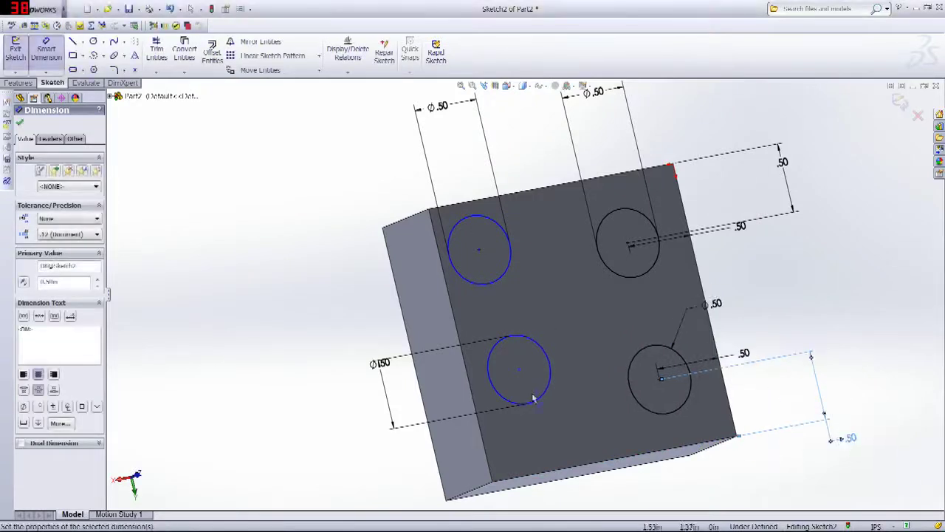
- Dimension the lower-left circle's centre from the face's lower edge, setting the distance to 0.5 in
{"action": "left_click", "coordinate": [542, 392]}
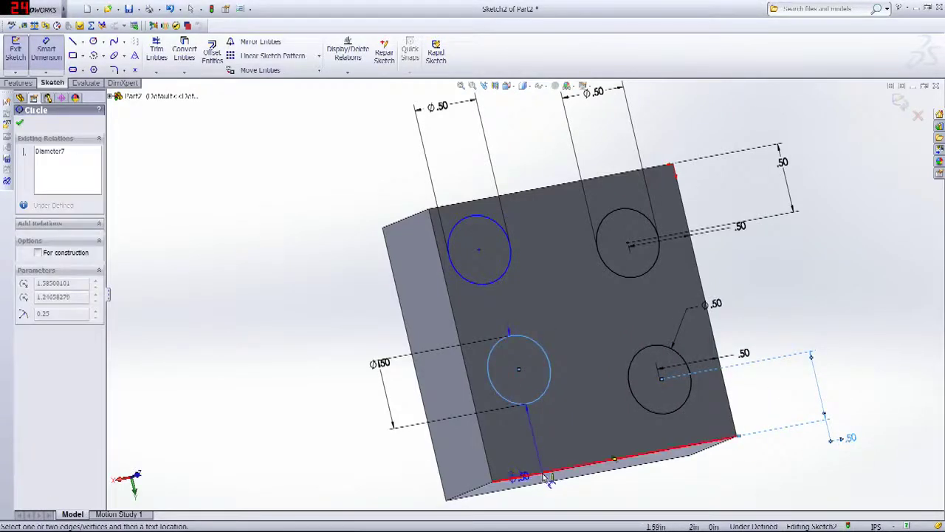
{"action": "left_click", "coordinate": [569, 466]}
{"action": "left_click", "coordinate": [578, 436]}
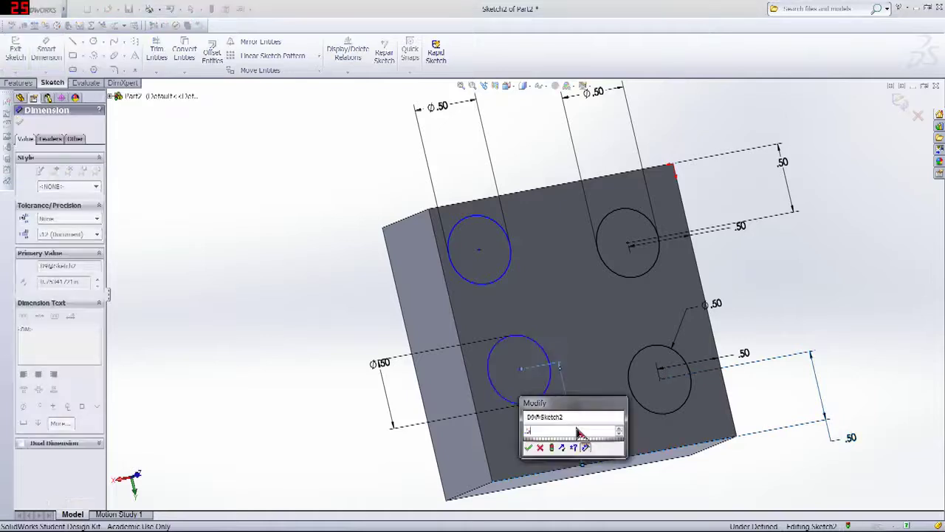
{"action": "key", "text": "Return"}
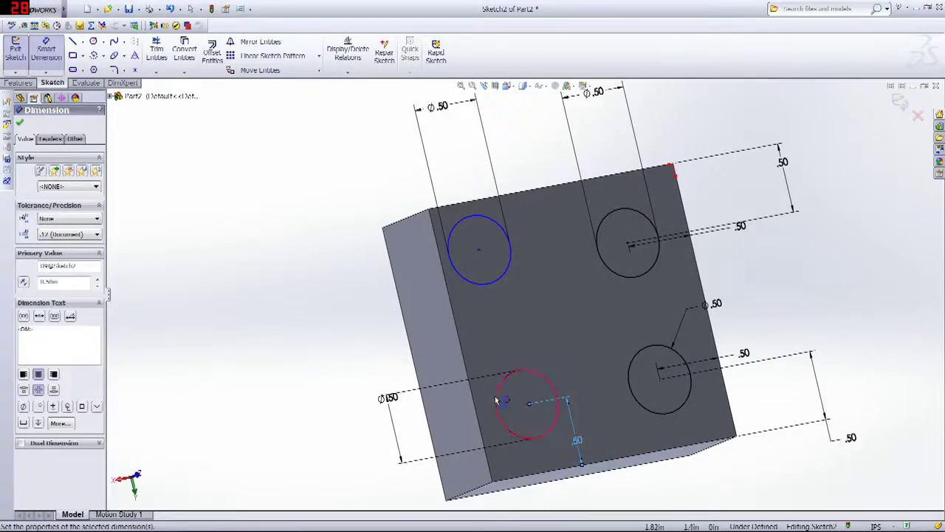
{"action": "left_click", "coordinate": [496, 400]}
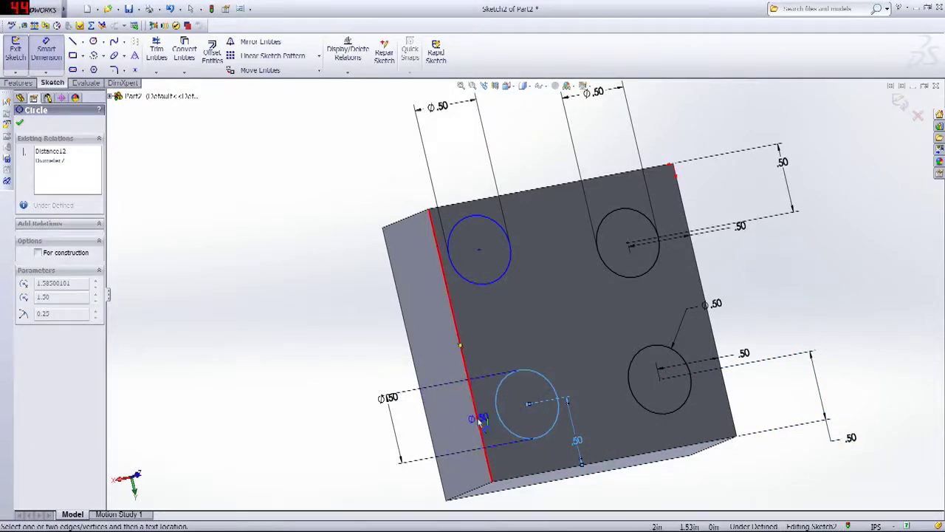
{"action": "left_click", "coordinate": [480, 419]}
{"action": "left_click", "coordinate": [444, 424]}
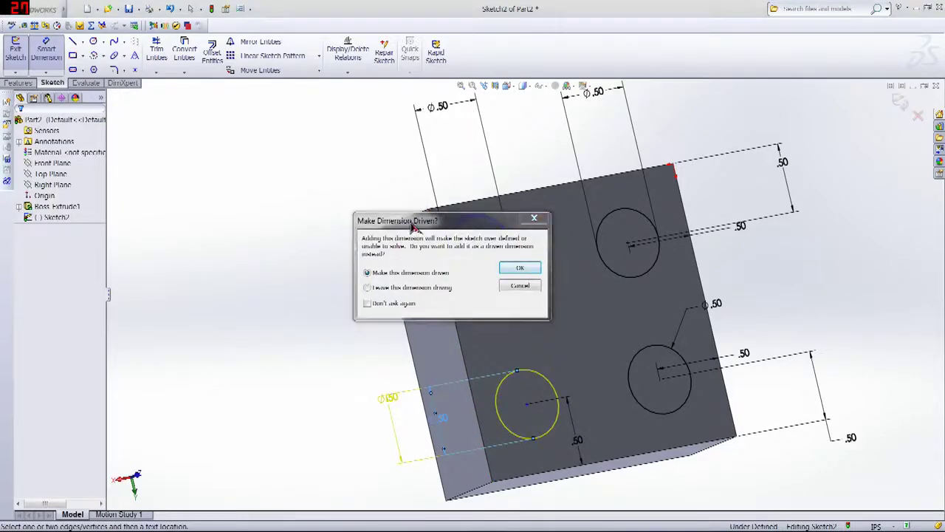
{"action": "left_click_drag", "start_coordinate": [414, 226], "coordinate": [299, 167]}
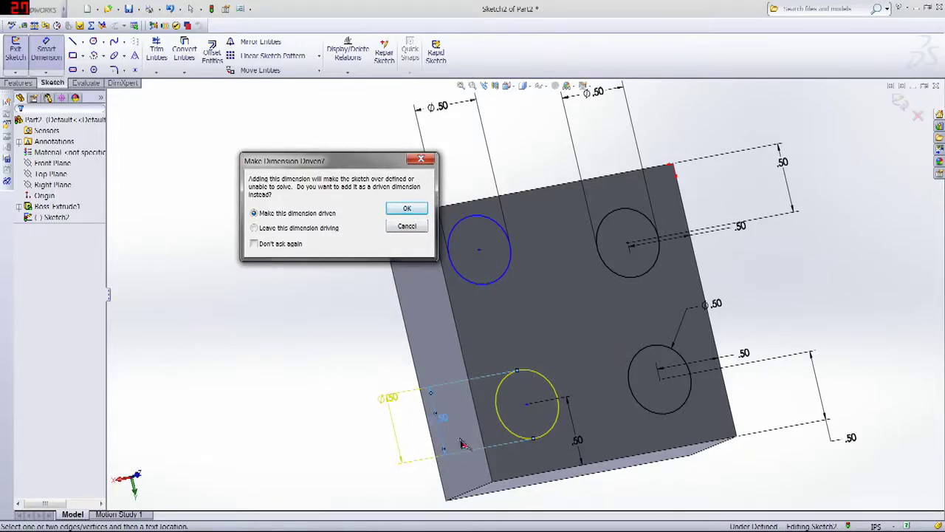
{"action": "left_click", "coordinate": [427, 163]}
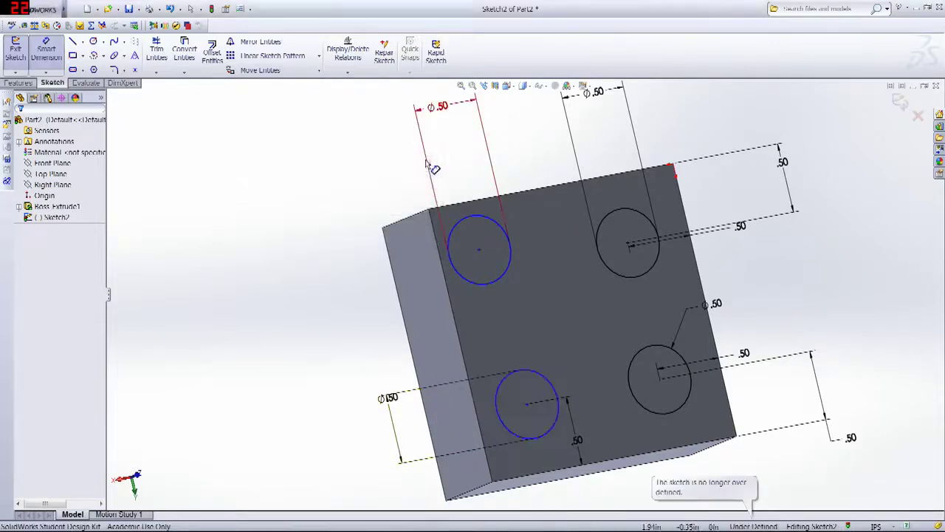
- Dimension the lower-left circle's centre from the face's left edge, setting the distance to 0.5 in
{"action": "left_click", "coordinate": [62, 56]}
{"action": "left_click", "coordinate": [497, 414]}
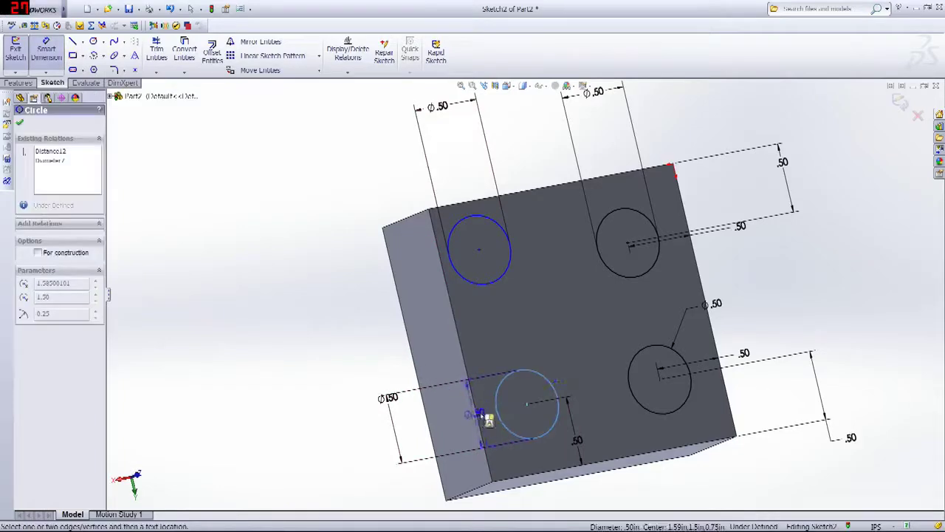
{"action": "left_click", "coordinate": [478, 418]}
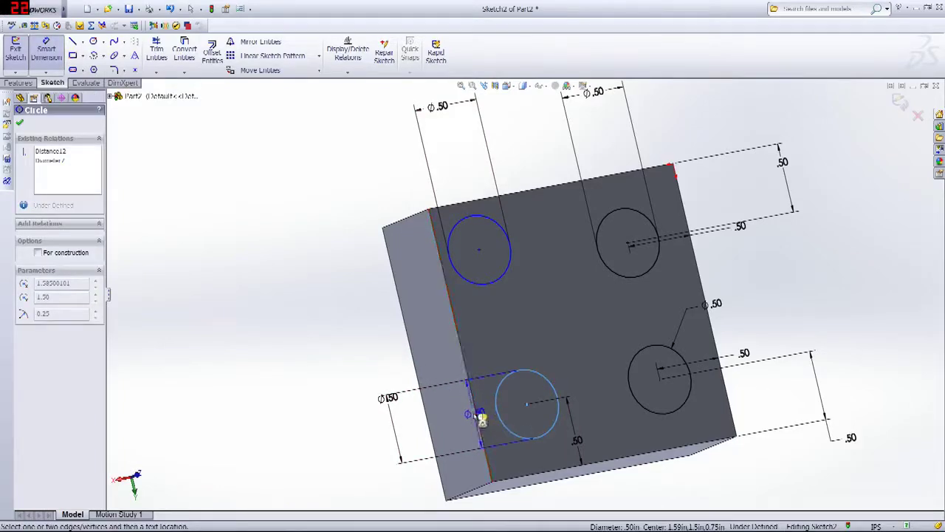
{"action": "left_click", "coordinate": [443, 427]}
{"action": "type", "text": ".5"}
{"action": "key", "text": "Return"}
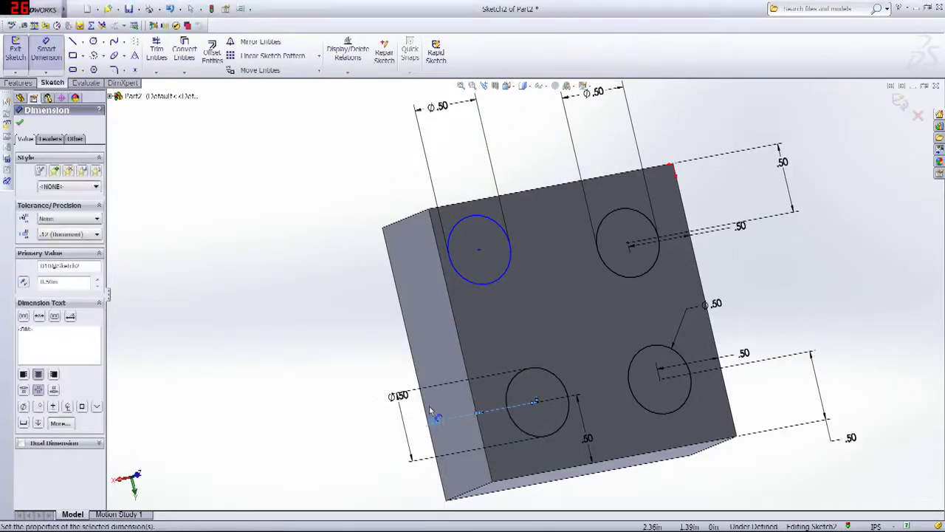
- Dimension the upper-left circle's centre from the face's upper and left edges, setting both distances to 0.5 in
{"action": "left_click", "coordinate": [480, 216]}
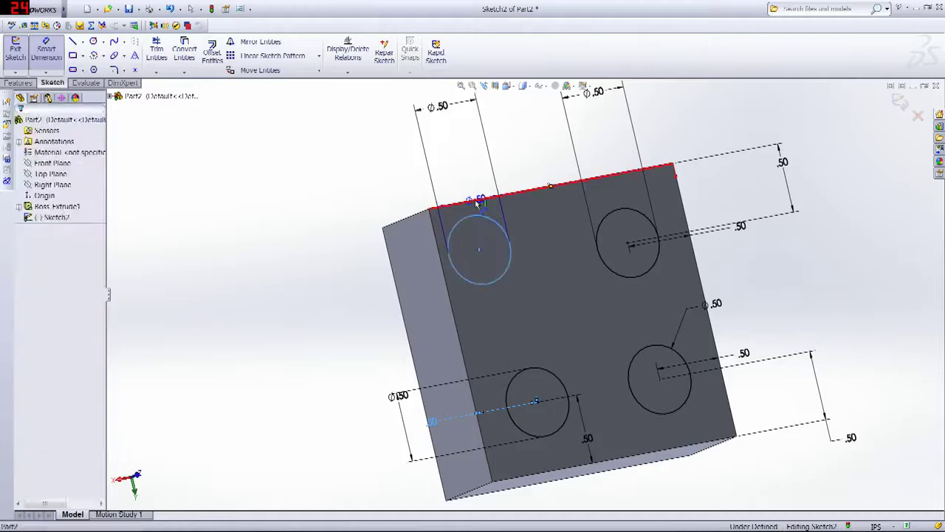
{"action": "left_click", "coordinate": [478, 200]}
{"action": "left_click", "coordinate": [461, 159]}
{"action": "type", "text": ".5"}
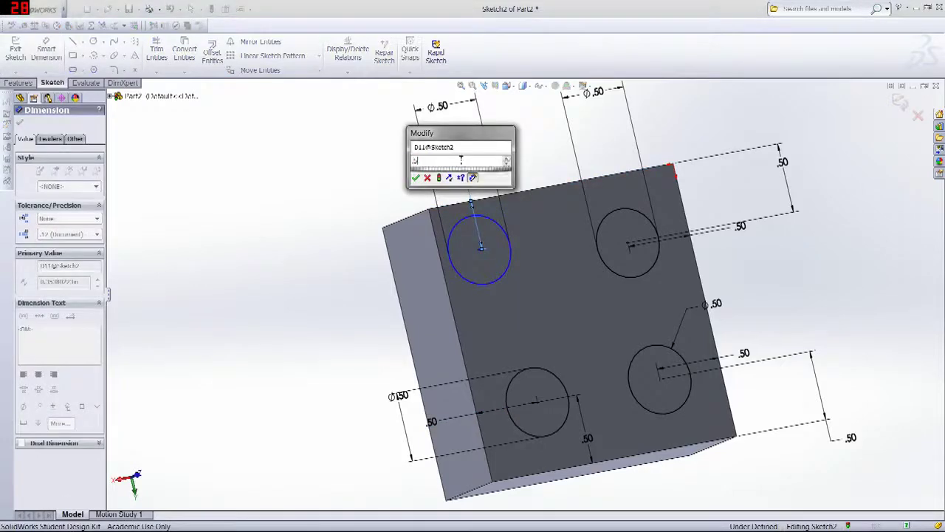
{"action": "key", "text": "Return"}
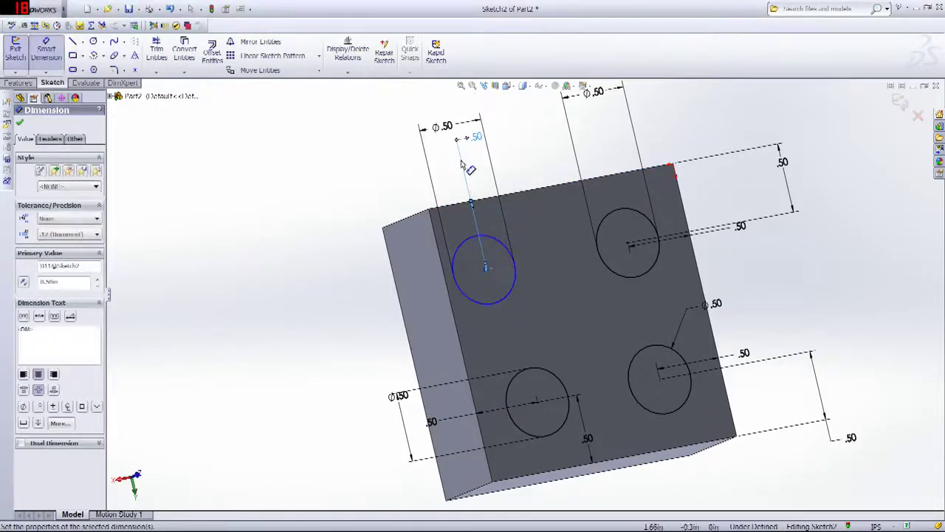
{"action": "left_click", "coordinate": [456, 282]}
{"action": "left_click", "coordinate": [446, 280]}
{"action": "left_click", "coordinate": [353, 284]}
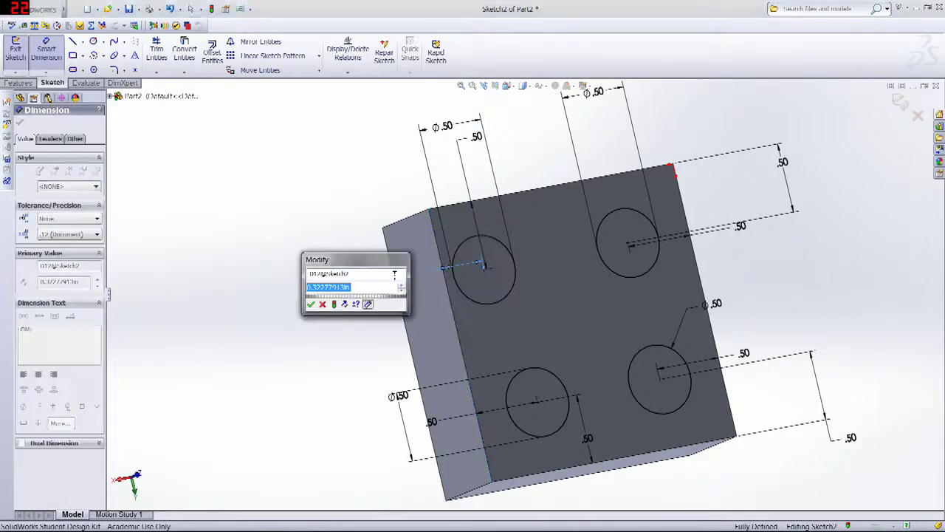
{"action": "type", "text": ".5"}
{"action": "key", "text": "Return"}
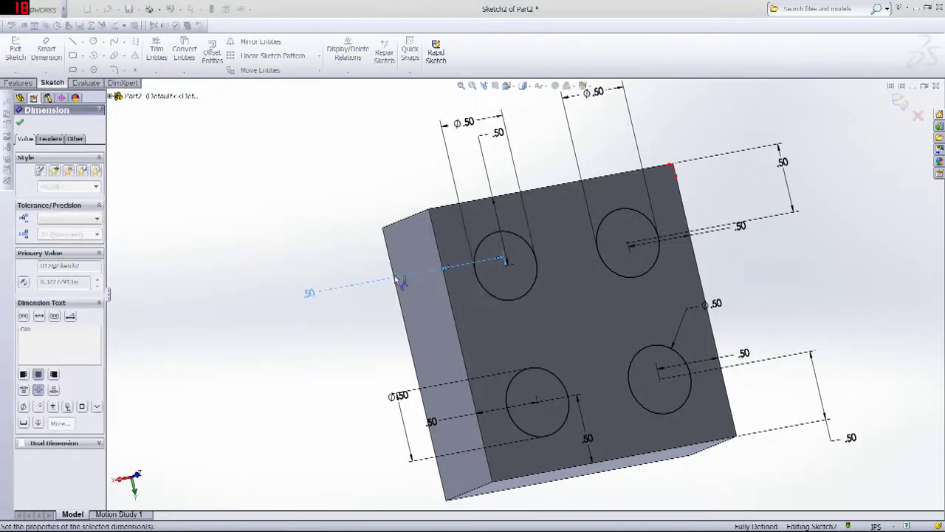
- Extrude the four circles on the block's face as merged bosses with a blind depth of 0.25 in
{"action": "mouse_move", "coordinate": [308, 325]}
{"action": "middle_mouse_down"}
{"action": "mouse_move", "coordinate": [226, 212]}
{"action": "mouse_move", "coordinate": [335, 256]}
{"action": "mouse_move", "coordinate": [355, 281]}
{"action": "mouse_move", "coordinate": [317, 226]}
{"action": "mouse_move", "coordinate": [630, 281]}
{"action": "middle_mouse_up"}
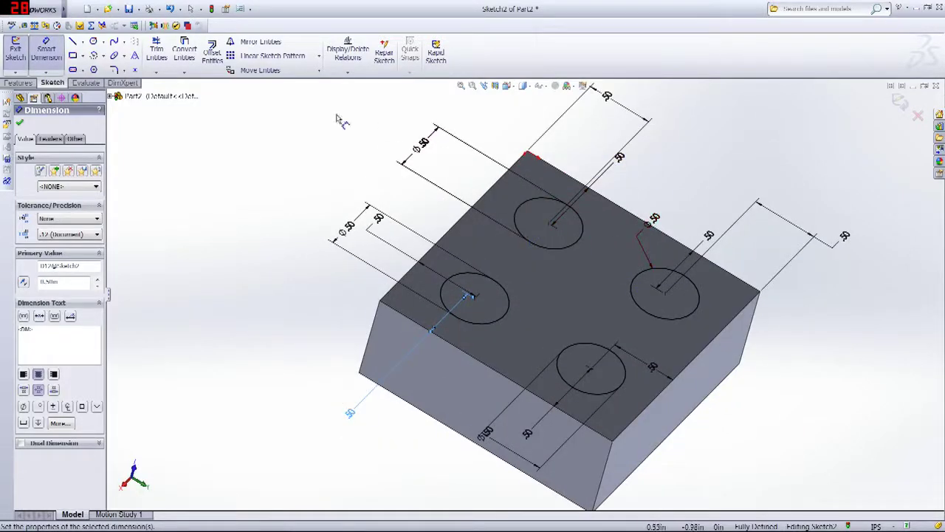
{"action": "left_click", "coordinate": [20, 82]}
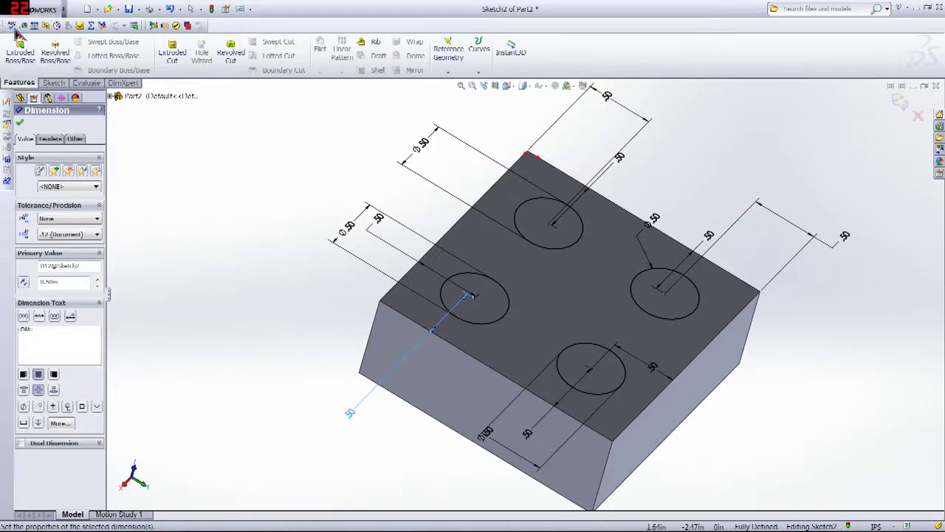
{"action": "left_click", "coordinate": [19, 52]}
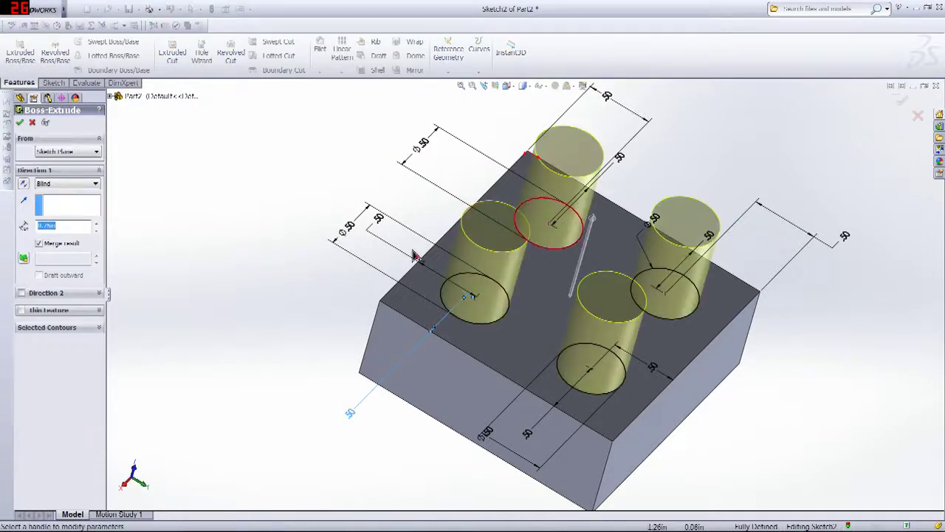
{"action": "middle_click_drag", "start_coordinate": [416, 255], "coordinate": [231, 176]}
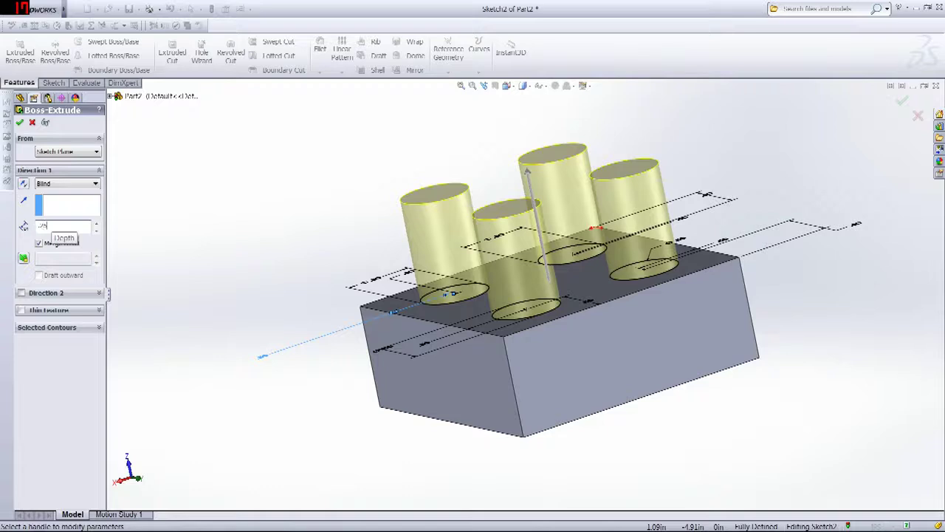
{"action": "left_click", "coordinate": [902, 102]}
{"action": "left_click", "coordinate": [804, 121]}
- Sketch a corner rectangle about 1.53 in wide inside the block's flat face opposite the bosses
{"action": "middle_click_drag", "start_coordinate": [771, 165], "coordinate": [470, 350]}
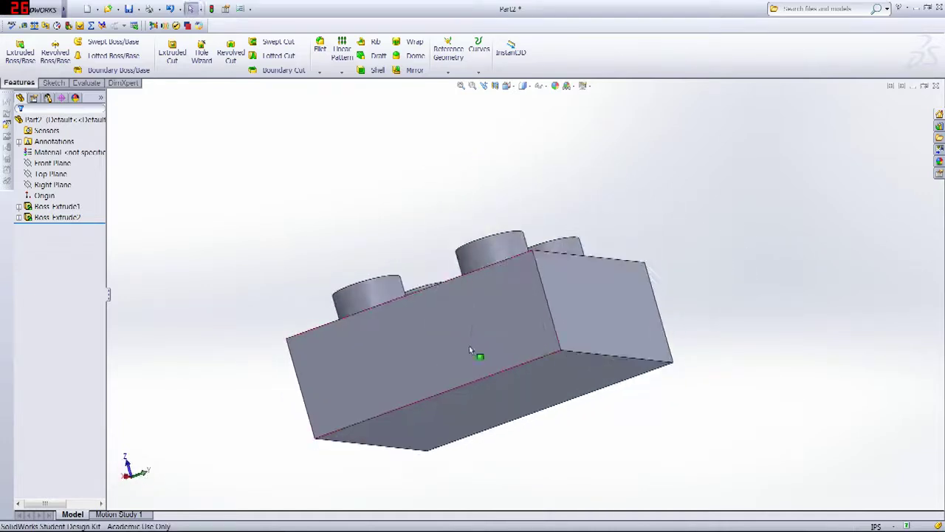
{"action": "middle_click_drag", "start_coordinate": [709, 391], "coordinate": [442, 340]}
{"action": "scroll", "coordinate": [424, 332], "scroll_direction": "down", "scroll_amount": 5}
{"action": "scroll", "coordinate": [424, 333], "scroll_direction": "up", "scroll_amount": 5}
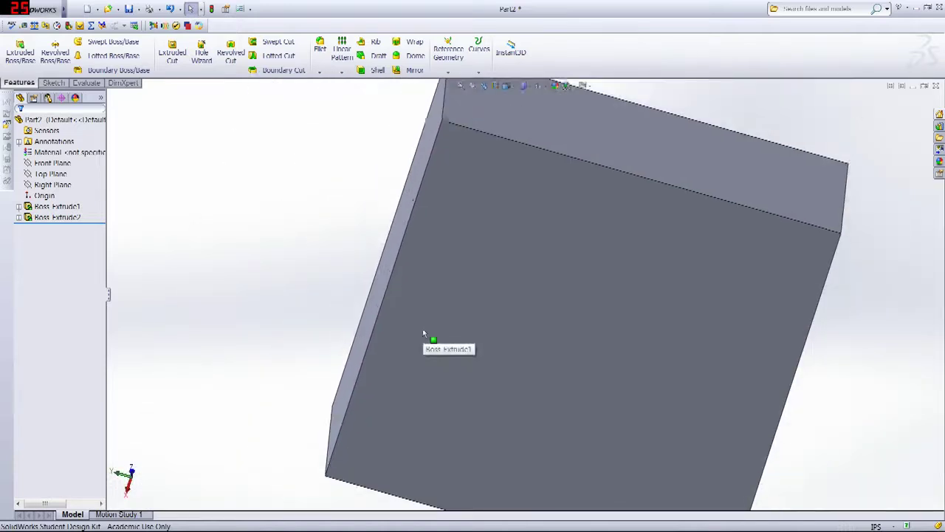
{"action": "middle_click_drag", "start_coordinate": [444, 234], "coordinate": [871, 266]}
{"action": "middle_click_drag", "start_coordinate": [793, 268], "coordinate": [625, 199]}
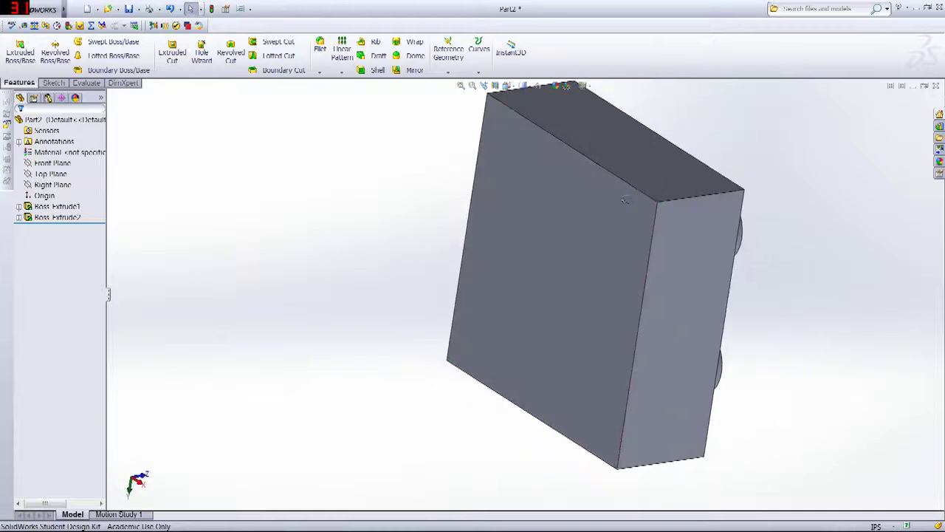
{"action": "left_click", "coordinate": [53, 84]}
{"action": "left_click", "coordinate": [72, 55]}
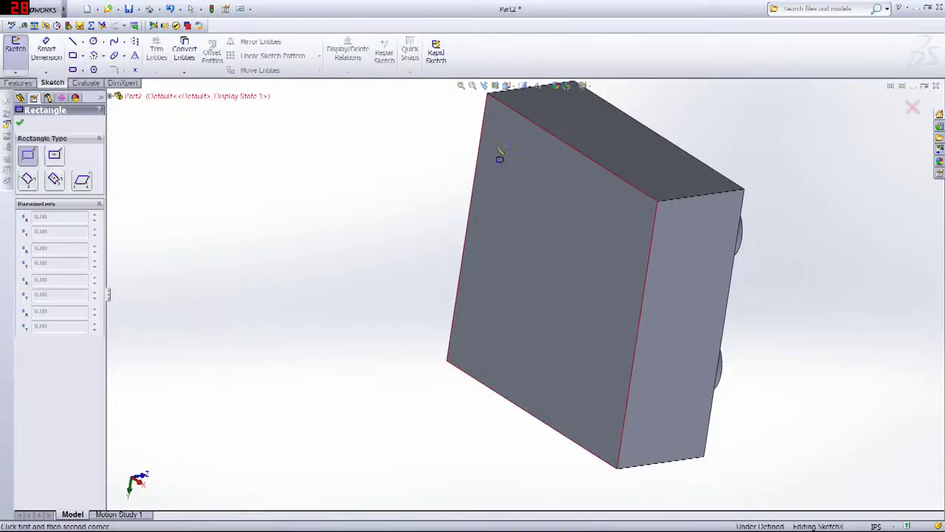
{"action": "left_click", "coordinate": [500, 137]}
{"action": "left_click", "coordinate": [605, 389]}
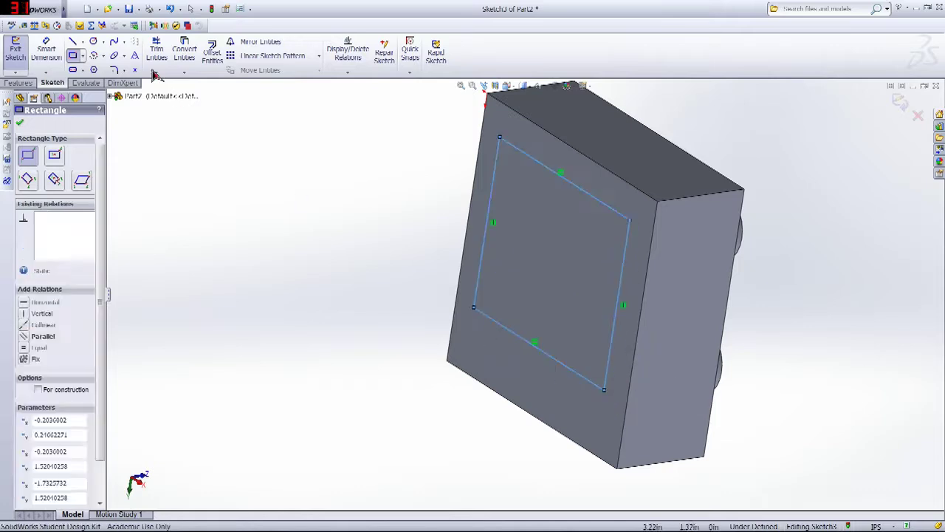
- Dimension the rectangle's upper side from the face's upper edge, setting the distance to 0.25 in
{"action": "key", "text": "ctrl+8"}
{"action": "left_click", "coordinate": [45, 50]}
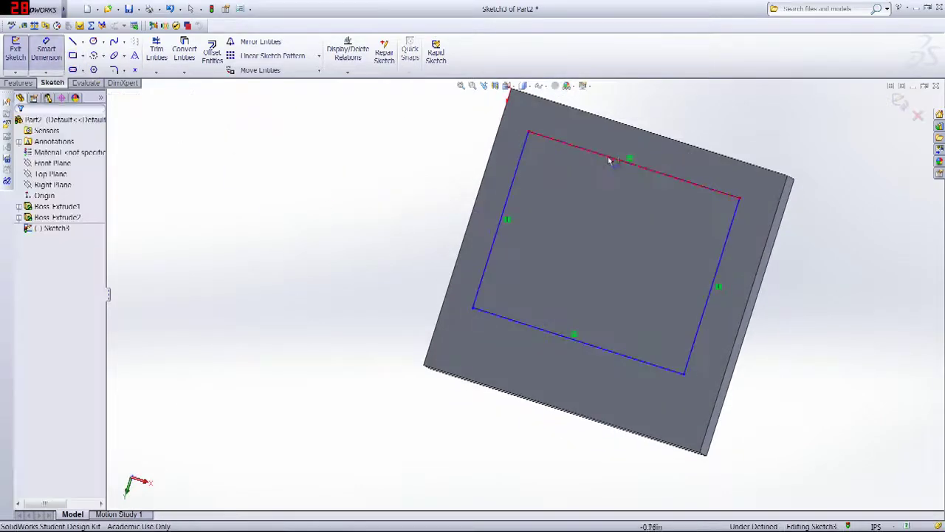
{"action": "left_click", "coordinate": [580, 150]}
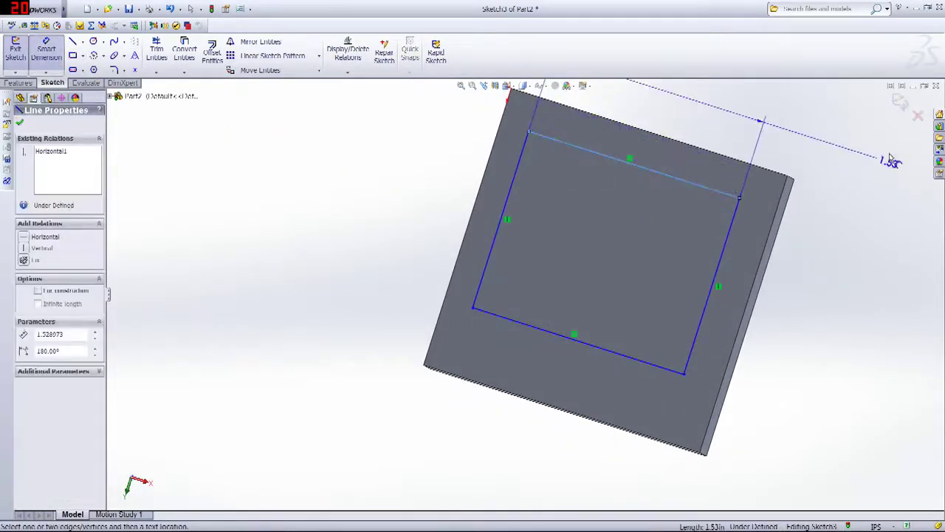
{"action": "middle_click_drag", "start_coordinate": [829, 177], "coordinate": [399, 304]}
{"action": "middle_click_drag", "start_coordinate": [380, 251], "coordinate": [452, 235]}
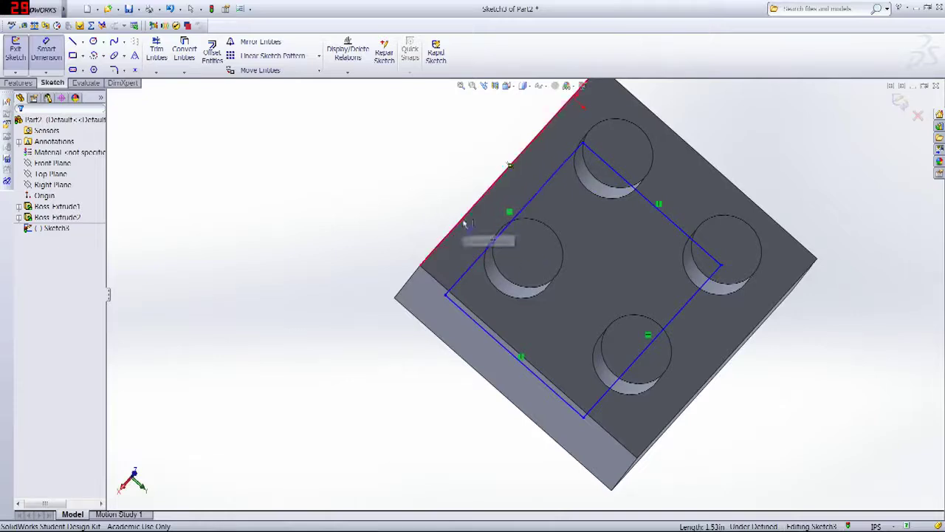
{"action": "middle_click_drag", "start_coordinate": [386, 222], "coordinate": [457, 249]}
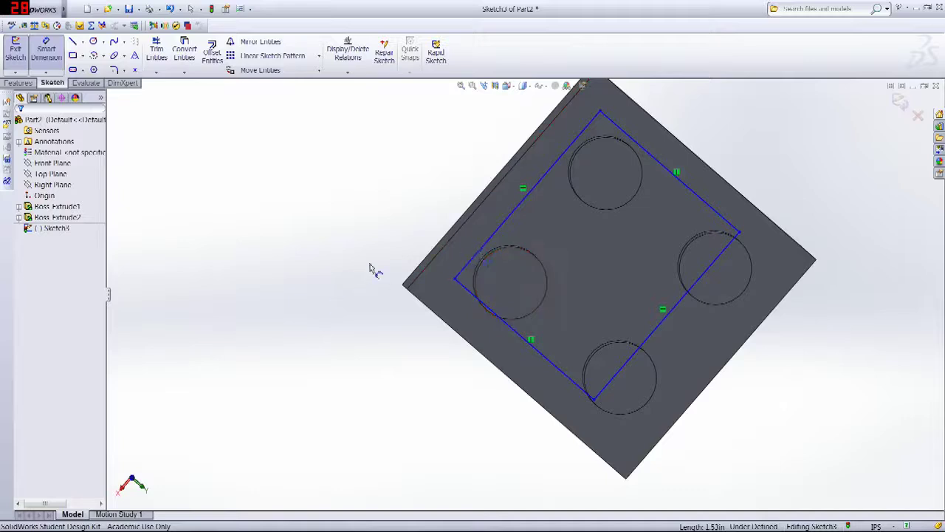
{"action": "middle_click_drag", "start_coordinate": [373, 270], "coordinate": [559, 111]}
{"action": "left_click", "coordinate": [582, 127]}
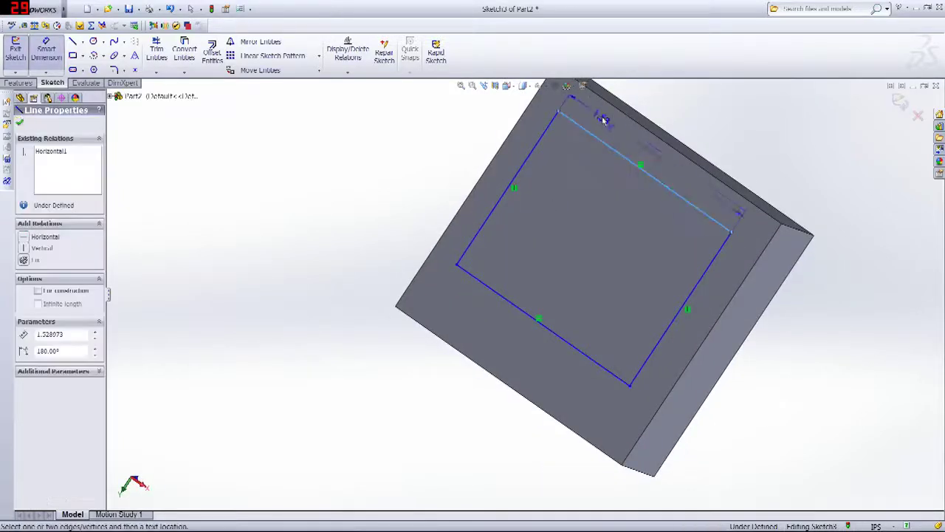
{"action": "left_click", "coordinate": [728, 122]}
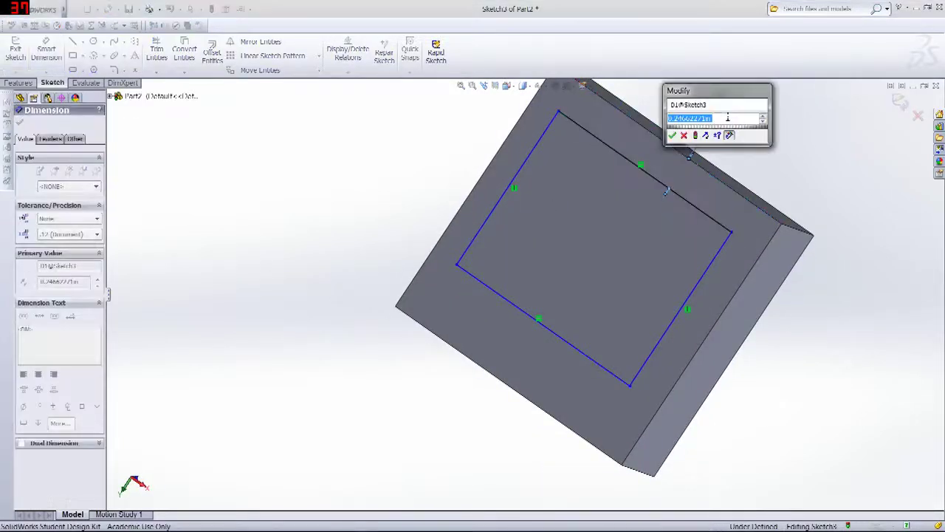
{"action": "type", "text": ".25"}
{"action": "key", "text": "Return"}
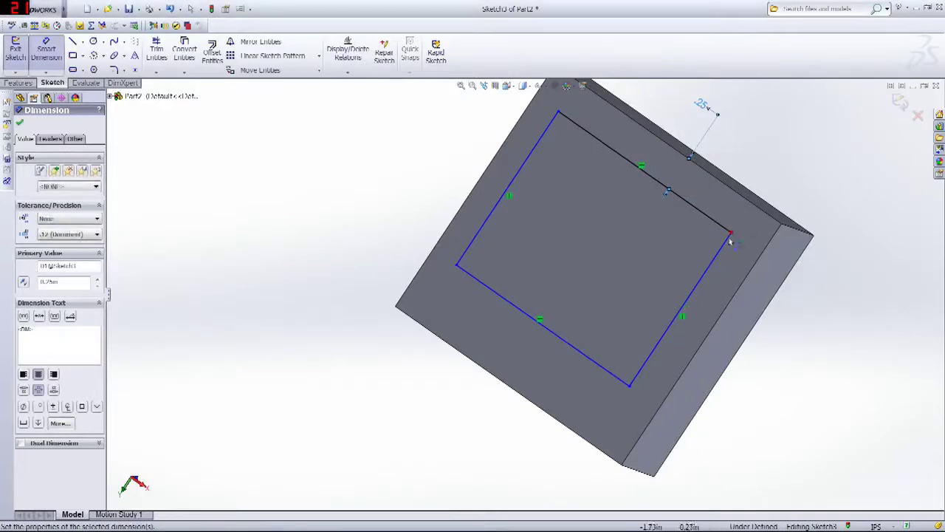
- Dimension the rectangle's right side from the face's right edge, setting the distance to 0.25 in
{"action": "left_click", "coordinate": [717, 254]}
{"action": "left_click", "coordinate": [755, 273]}
{"action": "left_click", "coordinate": [834, 323]}
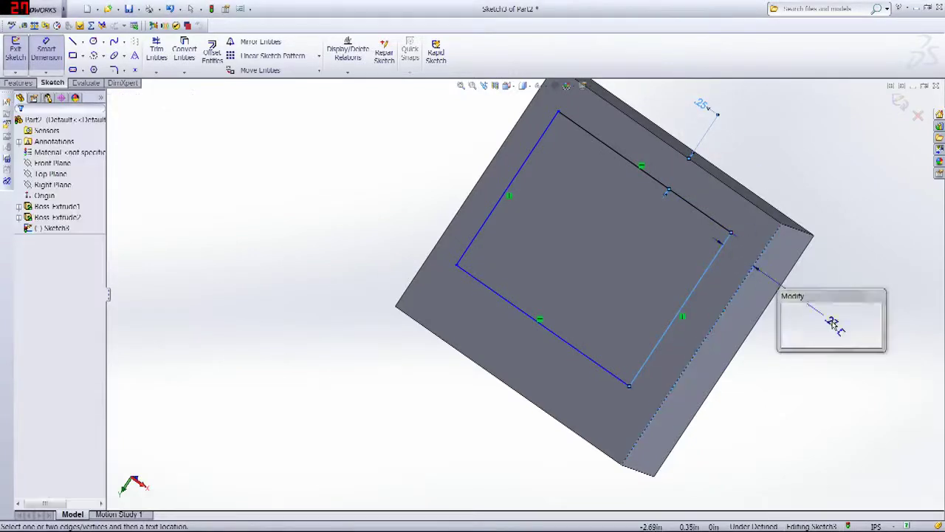
{"action": "type", "text": ".225"}
{"action": "key", "text": "Return"}
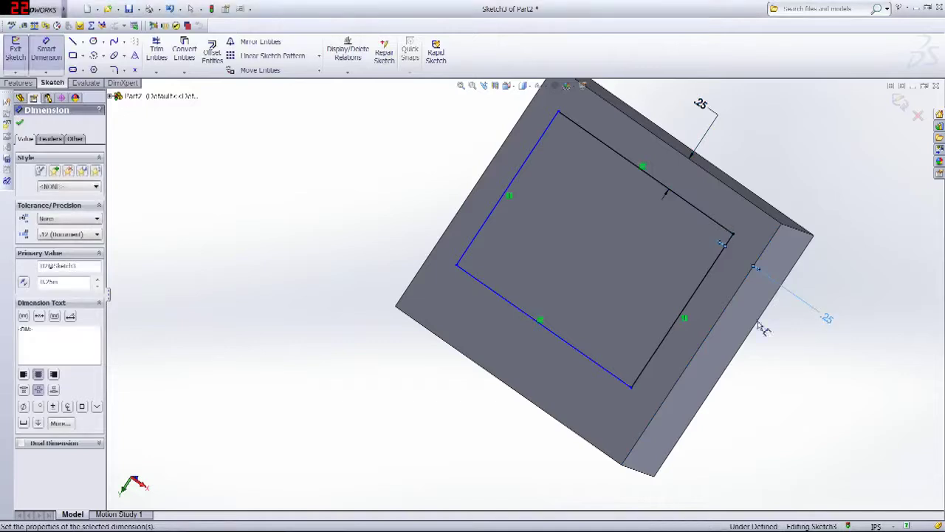
- Dimension the rectangle's lower side from the face's lower edge, setting the distance to 0.25 in
{"action": "left_click", "coordinate": [598, 365]}
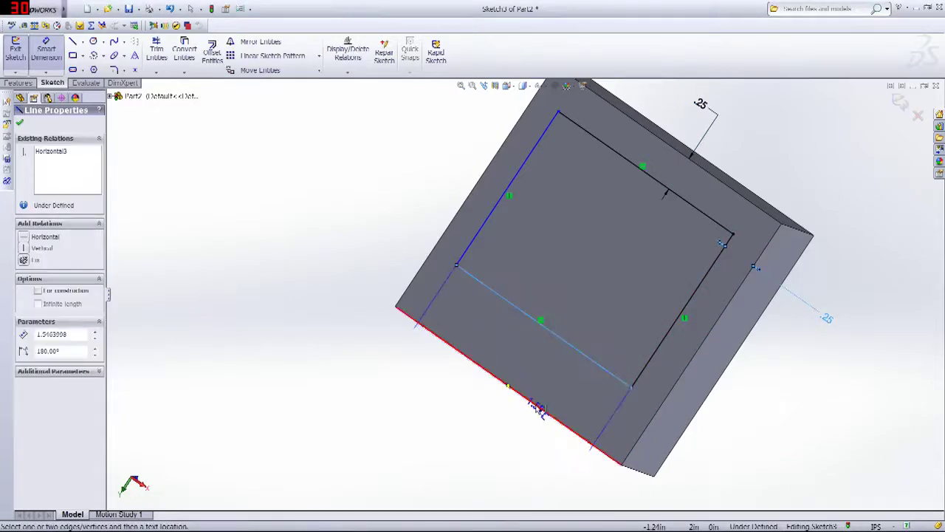
{"action": "left_click", "coordinate": [538, 405]}
{"action": "left_click", "coordinate": [491, 445]}
{"action": "type", "text": ".25"}
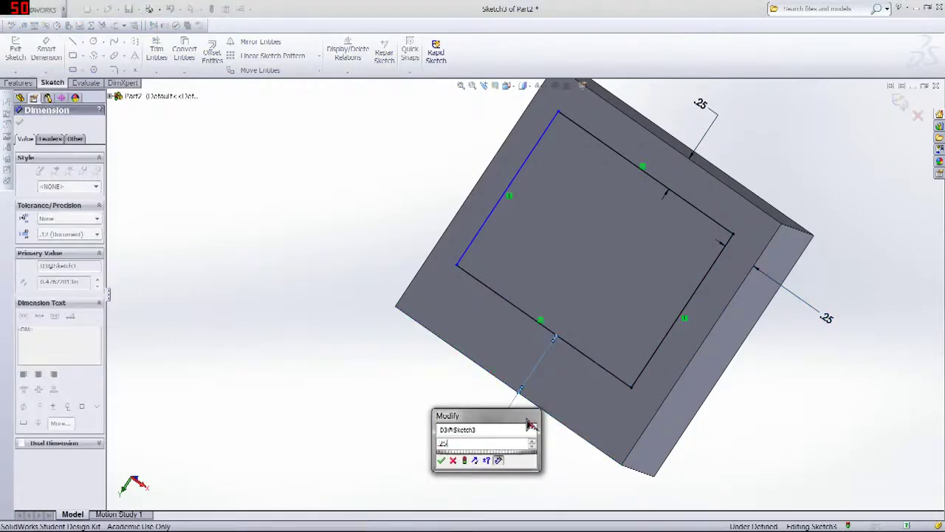
{"action": "key", "text": "Return"}
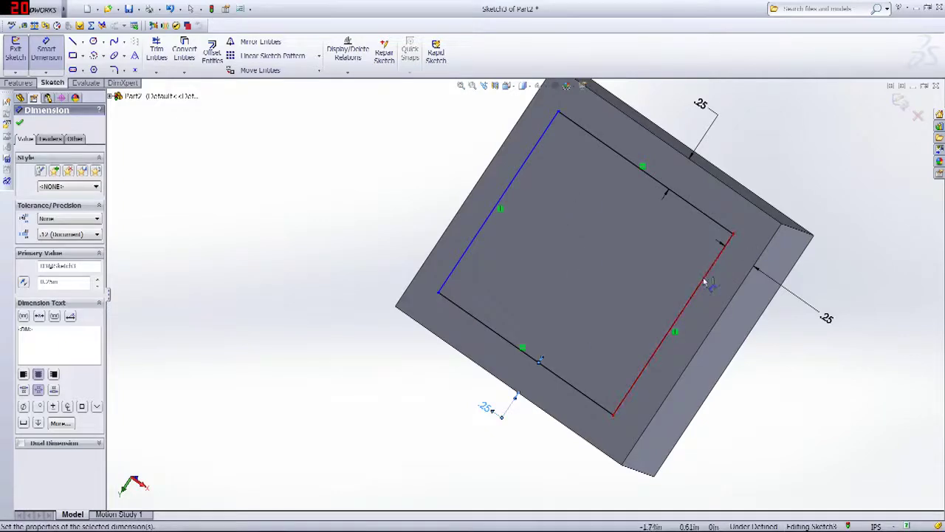
- Dimension the rectangle's left side from the face's left edge, setting the distance to 0.25 in
{"action": "middle_click_drag", "start_coordinate": [391, 180], "coordinate": [561, 277]}
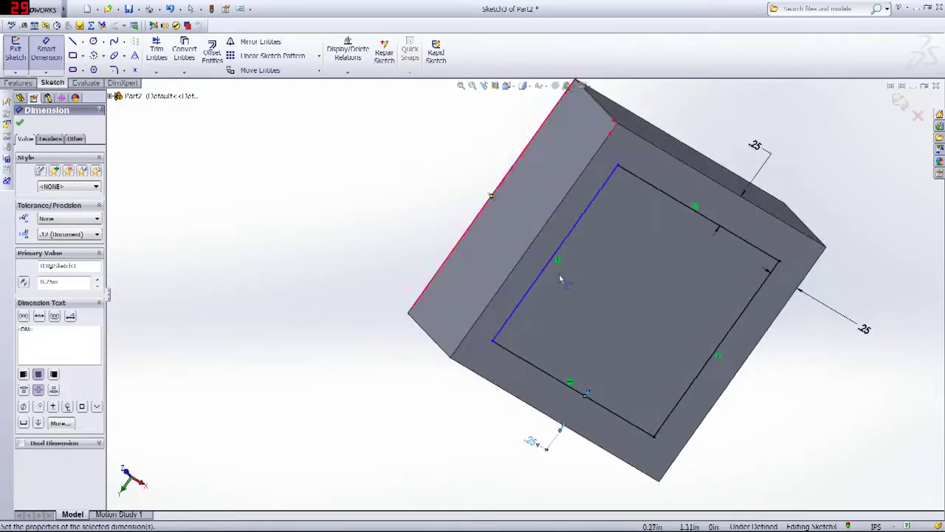
{"action": "left_click", "coordinate": [579, 232]}
{"action": "left_click", "coordinate": [552, 213]}
{"action": "left_click", "coordinate": [394, 186]}
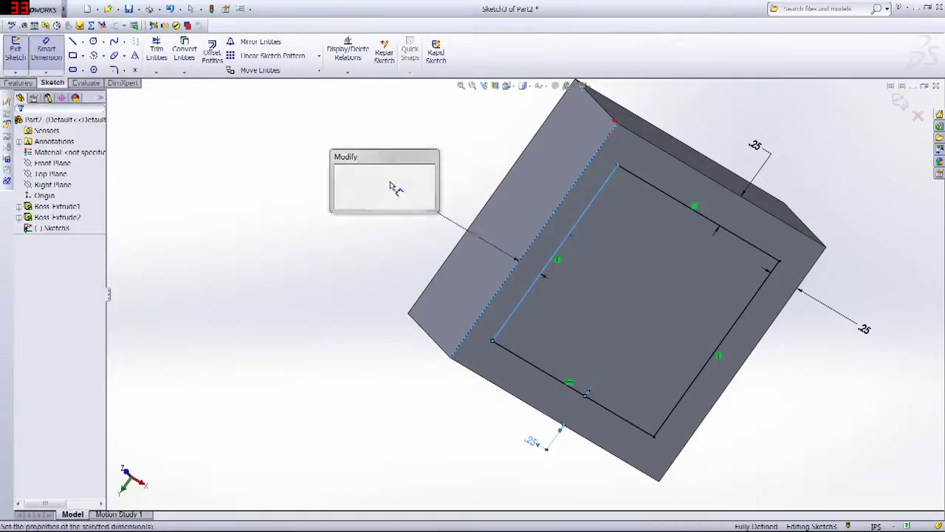
{"action": "type", "text": "25"}
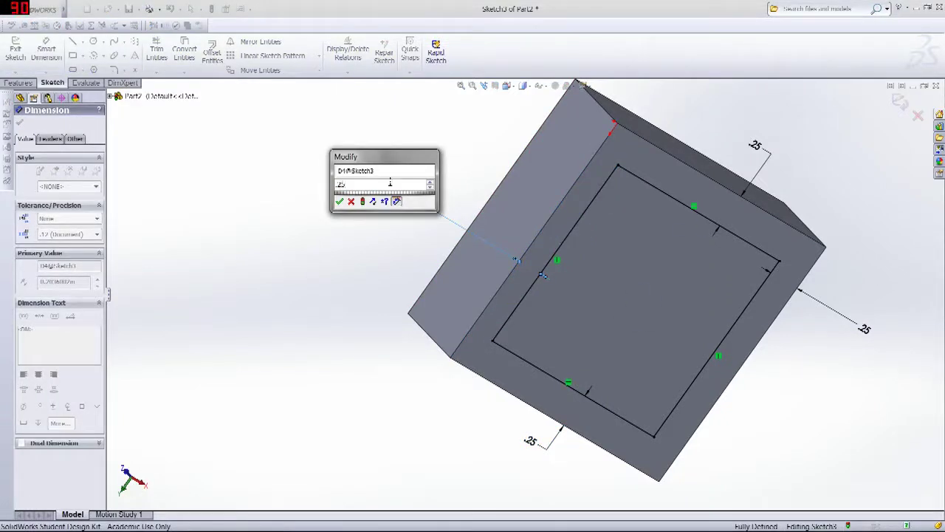
{"action": "key", "text": "Return"}
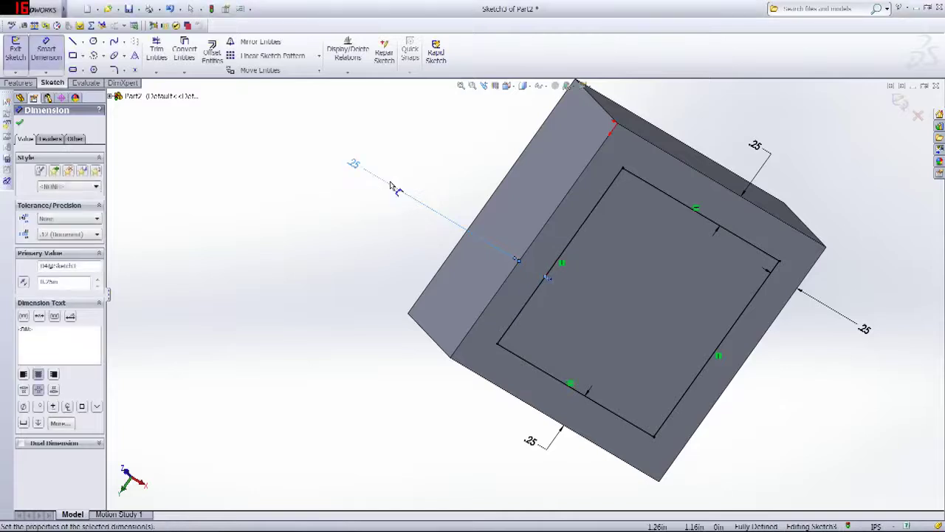
- Examine how the rectangle's sides align with the four bosses in the Front view with hidden lines visible
{"action": "middle_click_drag", "start_coordinate": [391, 193], "coordinate": [359, 165]}
{"action": "mouse_move", "coordinate": [770, 214]}
{"action": "middle_mouse_down"}
{"action": "mouse_move", "coordinate": [768, 146]}
{"action": "mouse_move", "coordinate": [819, 140]}
{"action": "mouse_move", "coordinate": [827, 184]}
{"action": "mouse_move", "coordinate": [802, 297]}
{"action": "mouse_move", "coordinate": [665, 170]}
{"action": "middle_mouse_up"}
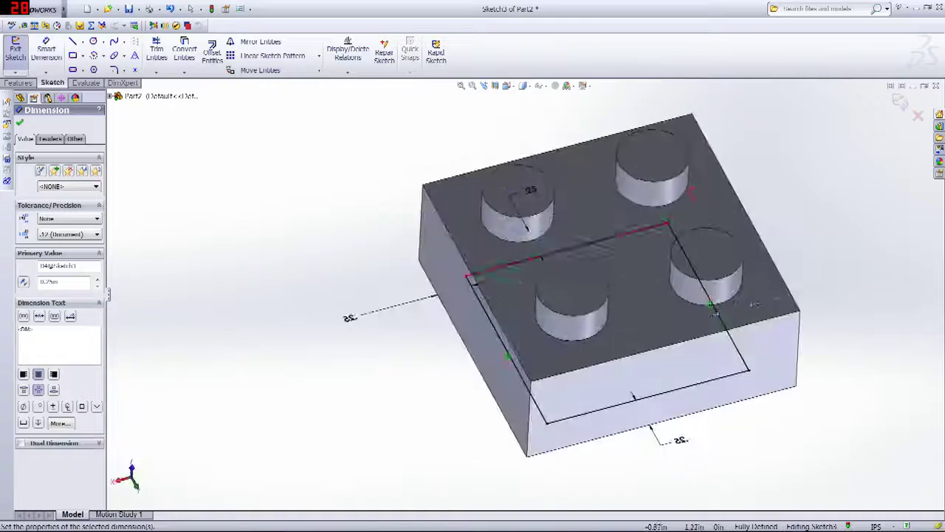
{"action": "left_click", "coordinate": [523, 86]}
{"action": "left_click", "coordinate": [520, 100]}
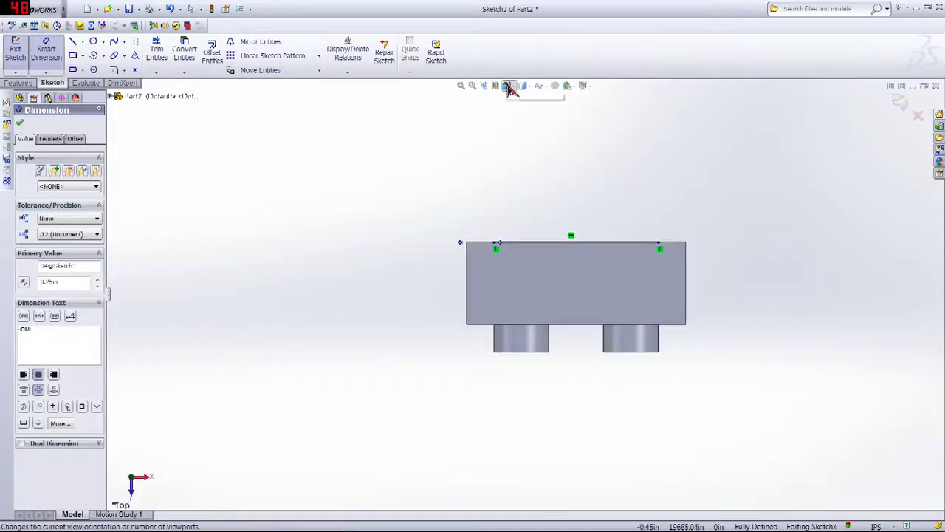
{"action": "left_click", "coordinate": [522, 85]}
{"action": "left_click", "coordinate": [518, 110]}
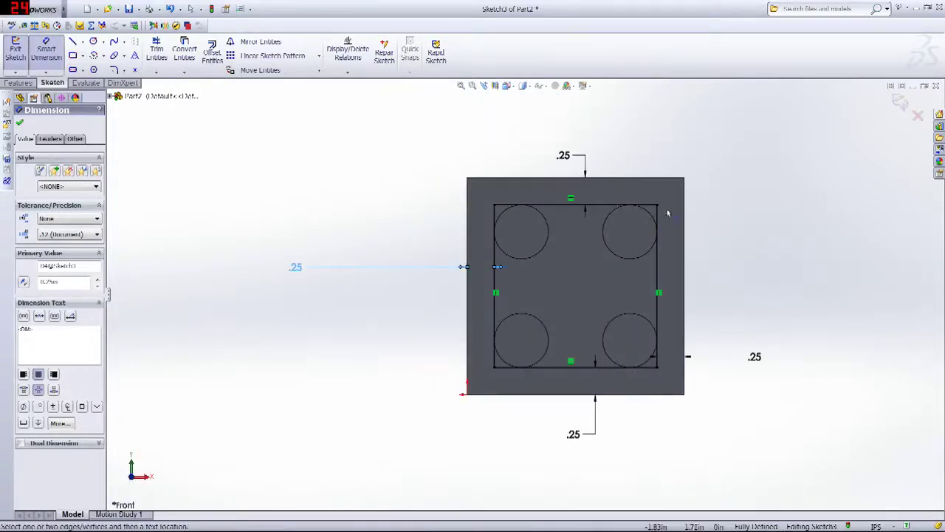
{"action": "left_click", "coordinate": [524, 86]}
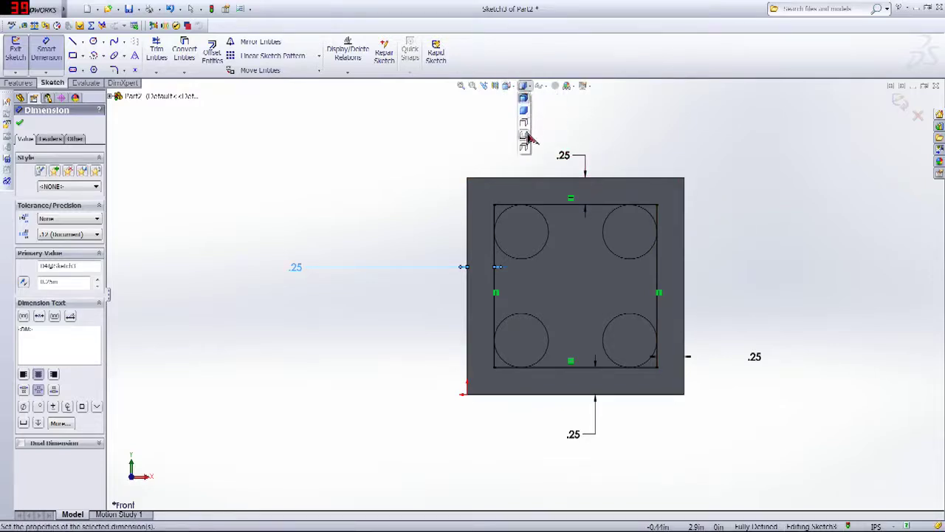
{"action": "left_click", "coordinate": [524, 135]}
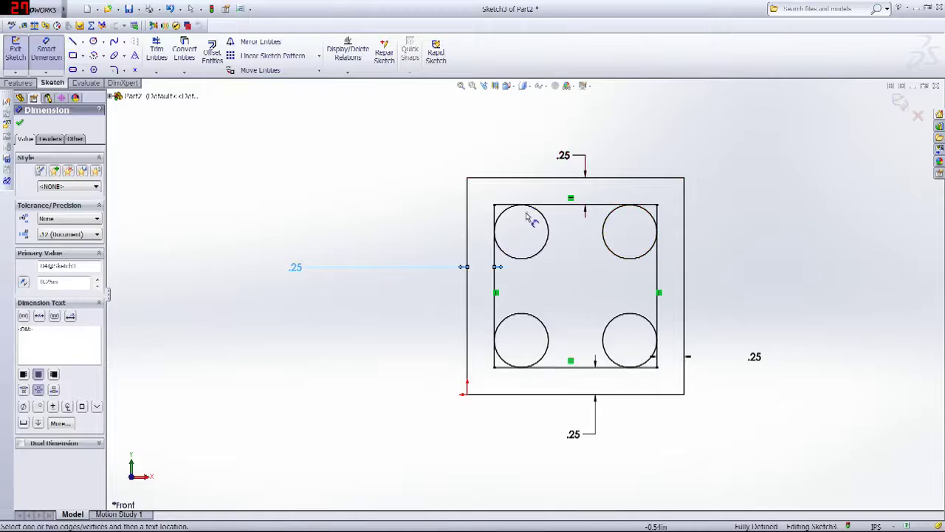
{"action": "scroll", "coordinate": [527, 217], "scroll_direction": "down", "scroll_amount": 5}
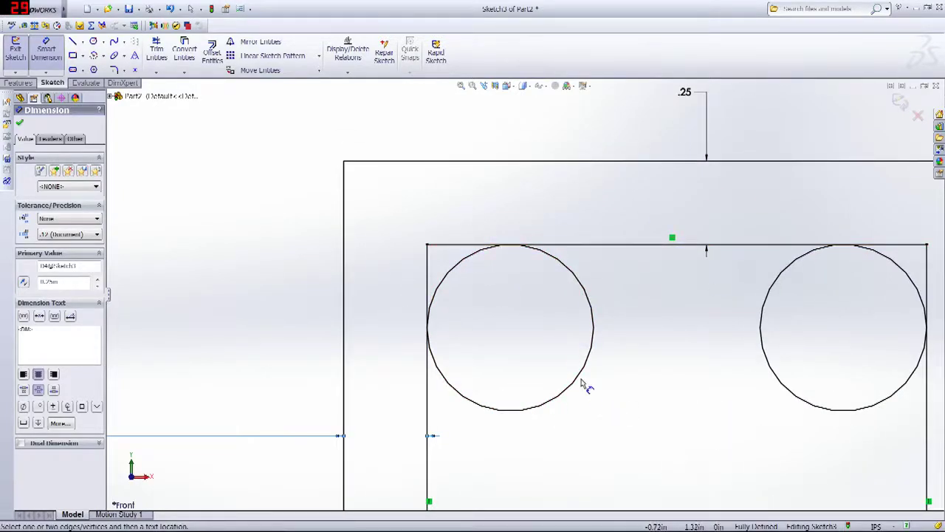
{"action": "scroll", "coordinate": [583, 385], "scroll_direction": "up", "scroll_amount": 5}
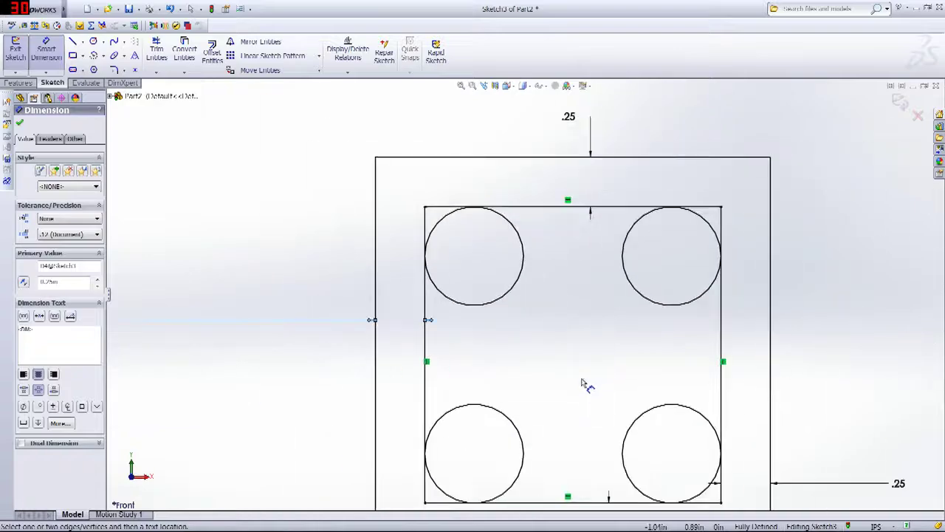
{"action": "mouse_move", "coordinate": [583, 385]}
{"action": "middle_mouse_down"}
{"action": "mouse_move", "coordinate": [565, 333]}
{"action": "mouse_move", "coordinate": [569, 225]}
{"action": "middle_mouse_up"}
{"action": "middle_click_drag", "start_coordinate": [578, 137], "coordinate": [550, 203]}
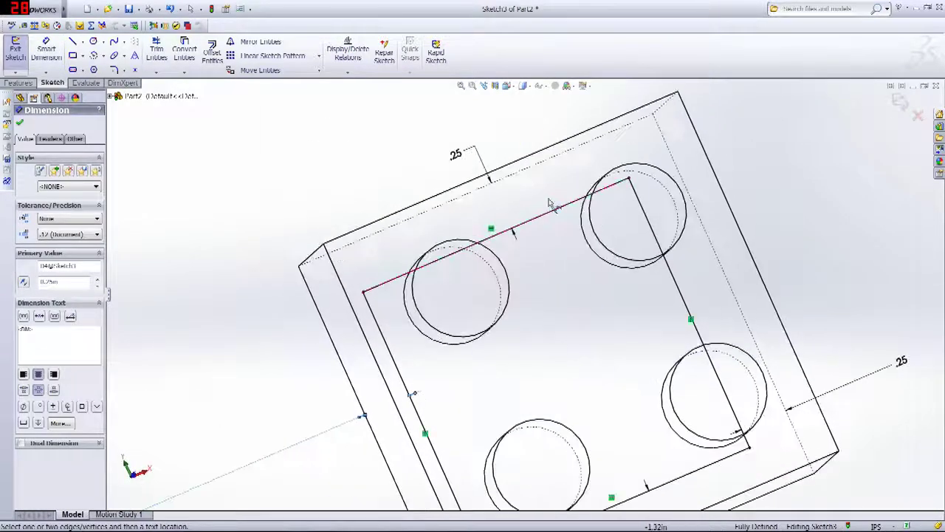
{"action": "left_click", "coordinate": [508, 86]}
{"action": "left_click", "coordinate": [519, 112]}
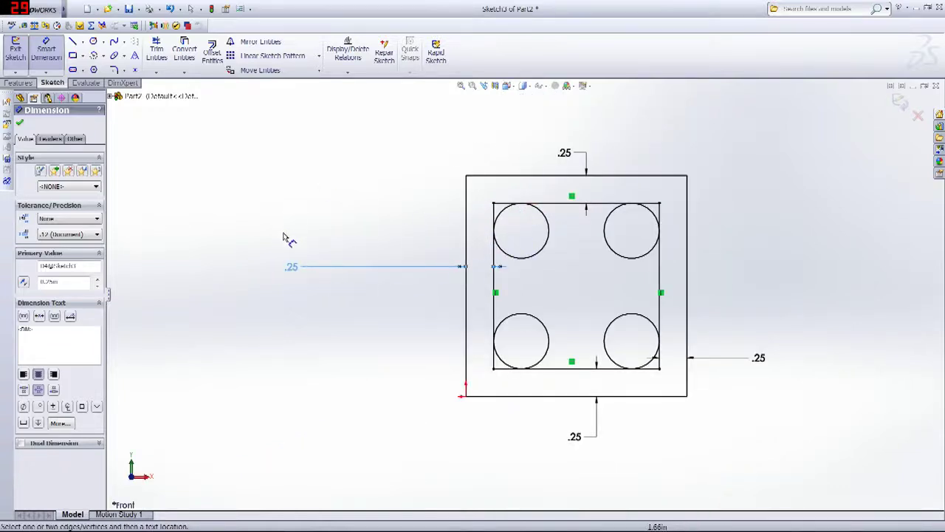
- Restore the Shaded With Edges display style and turn the part to show the sketched underside face
{"action": "left_click", "coordinate": [523, 87]}
{"action": "left_click", "coordinate": [525, 99]}
{"action": "middle_click_drag", "start_coordinate": [423, 249], "coordinate": [444, 221]}
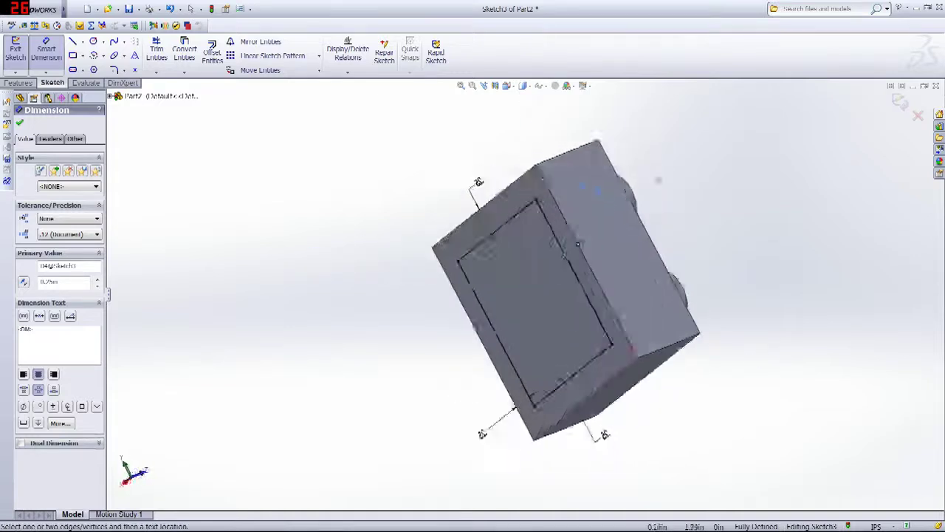
- Round all four corners of the underside rectangle with sketch fillets of 0.25 in radius
{"action": "left_click", "coordinate": [114, 72]}
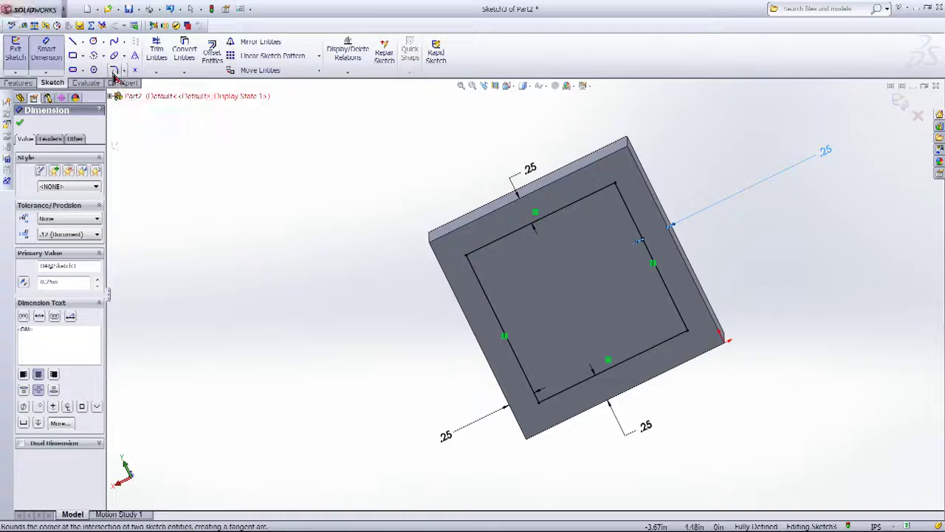
{"action": "left_click", "coordinate": [475, 272]}
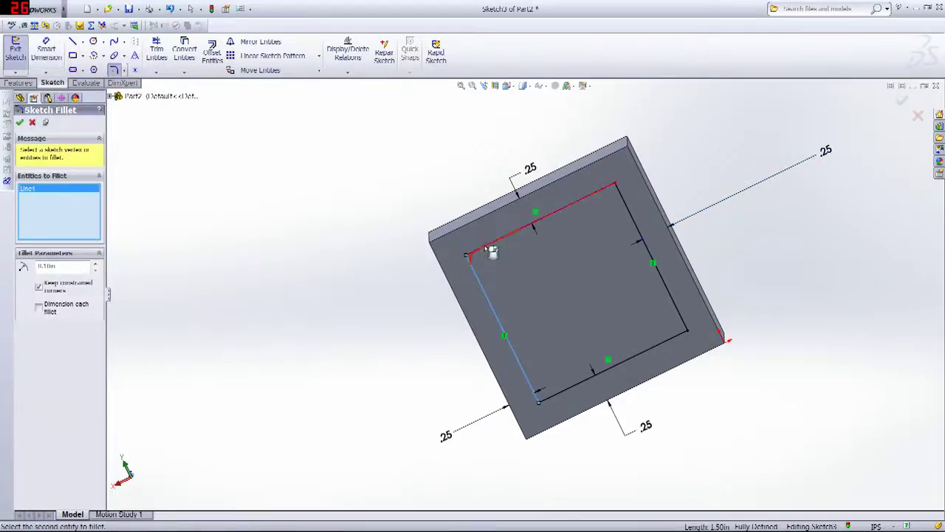
{"action": "left_click", "coordinate": [492, 251]}
{"action": "scroll", "coordinate": [488, 259], "scroll_direction": "down", "scroll_amount": 5}
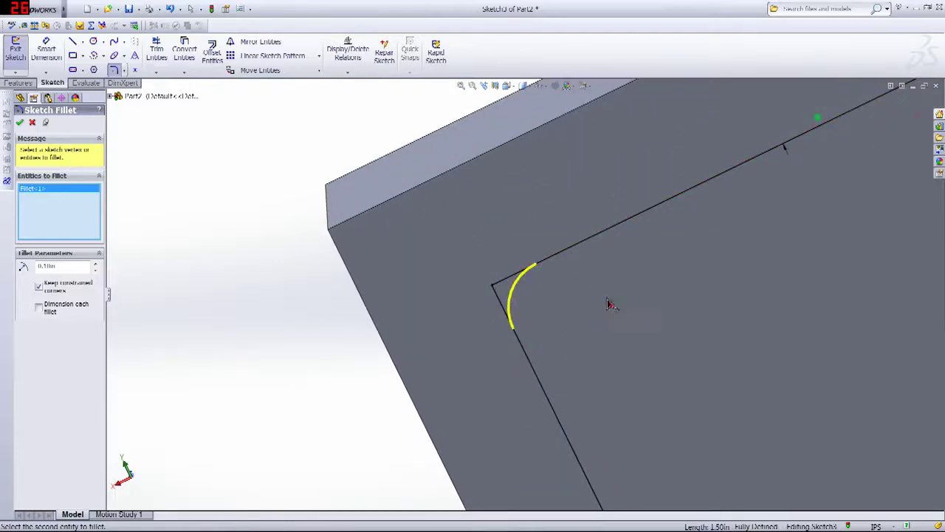
{"action": "scroll", "coordinate": [610, 305], "scroll_direction": "up", "scroll_amount": 5}
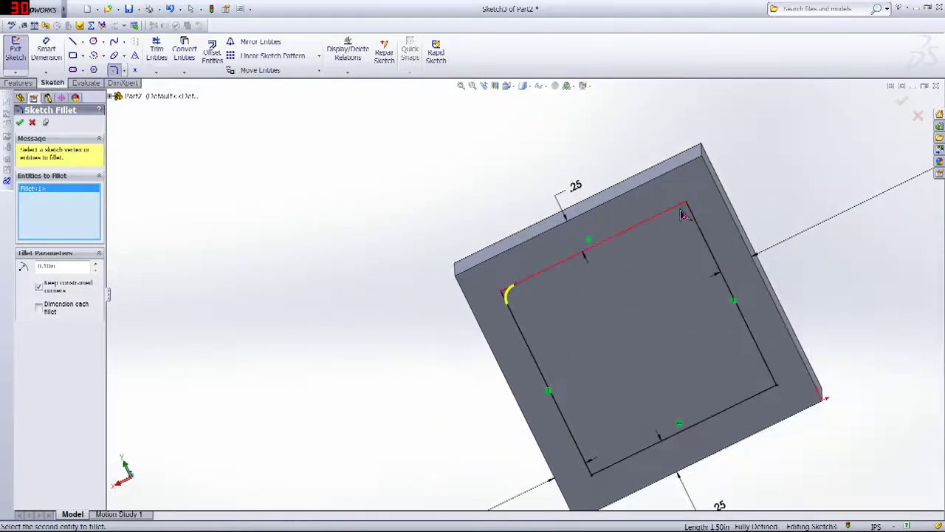
{"action": "left_click", "coordinate": [684, 213]}
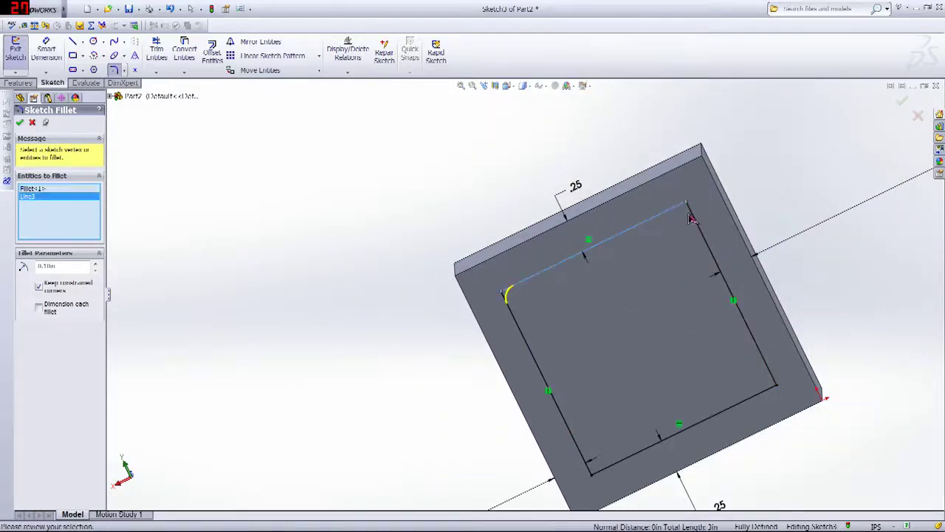
{"action": "left_click", "coordinate": [773, 382]}
{"action": "left_click", "coordinate": [619, 467]}
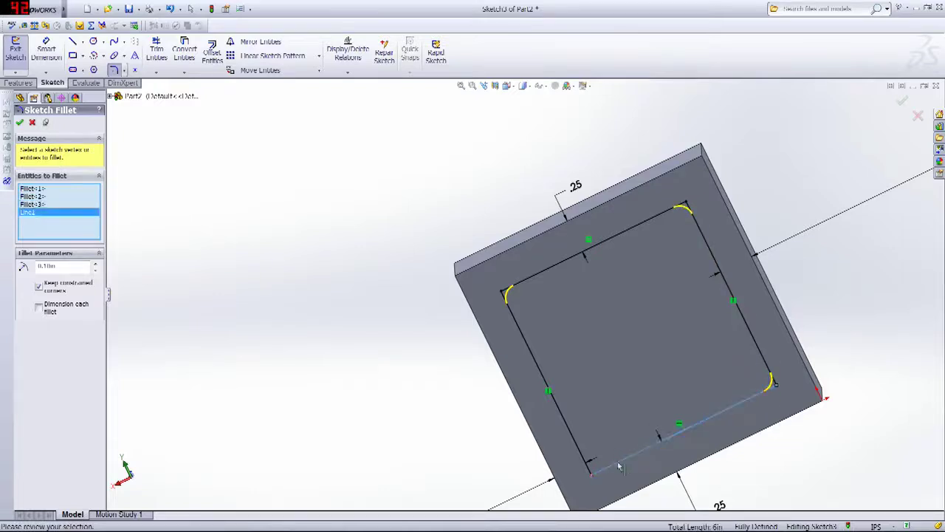
{"action": "left_click", "coordinate": [591, 470]}
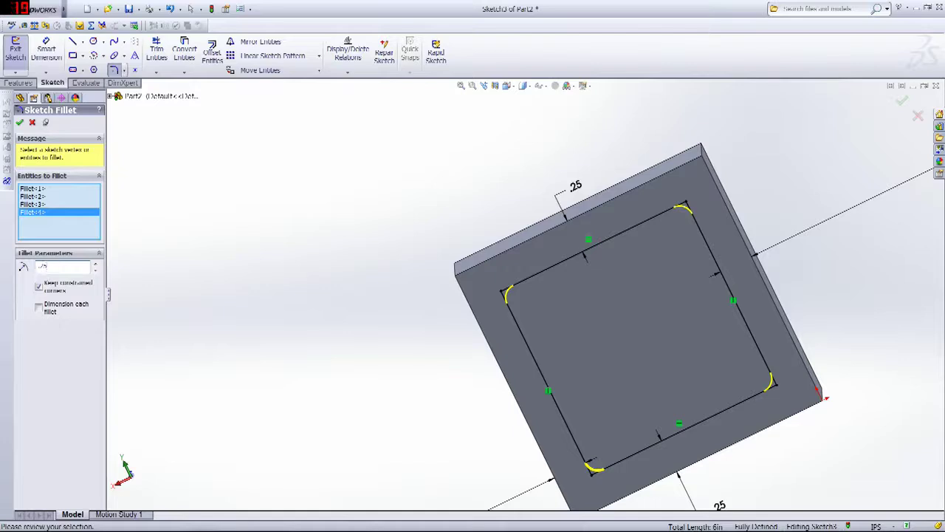
{"action": "key", "text": "Return"}
{"action": "key", "text": "Return"}
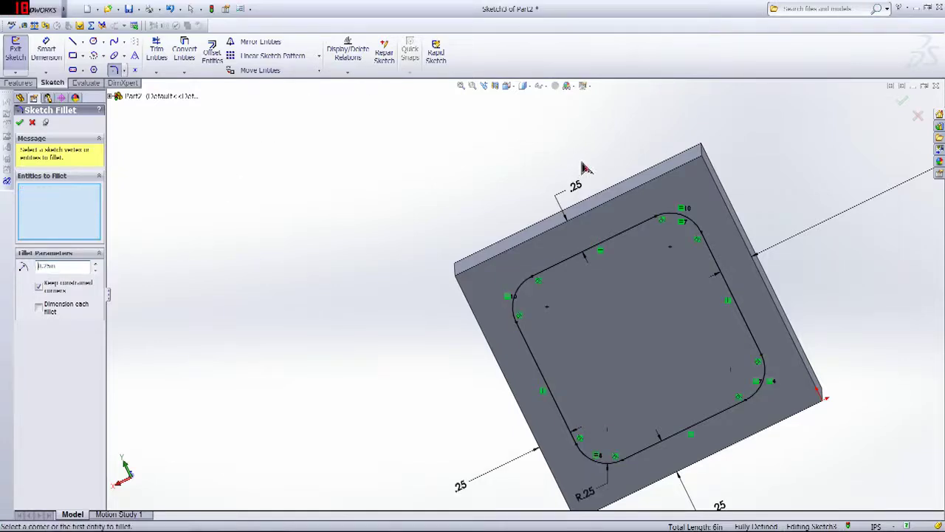
{"action": "middle_click_drag", "start_coordinate": [712, 127], "coordinate": [836, 124]}
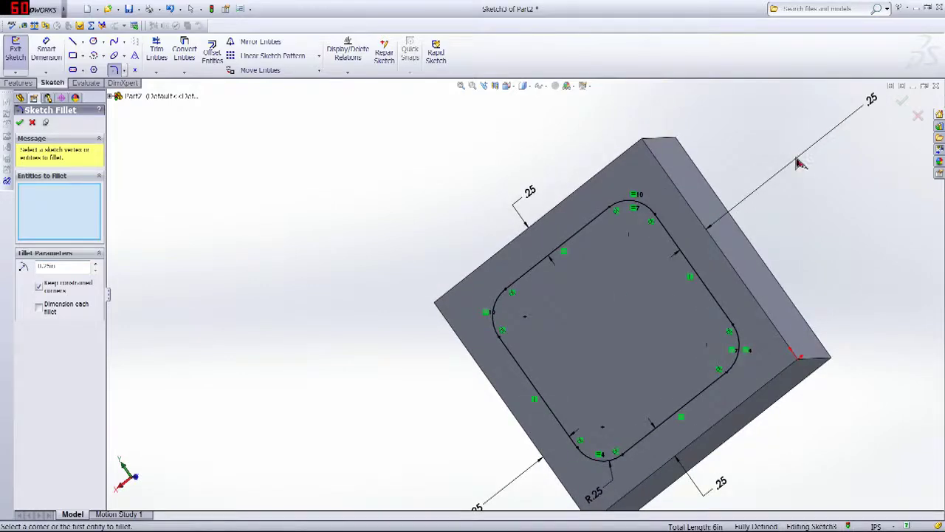
{"action": "key", "text": "Escape"}
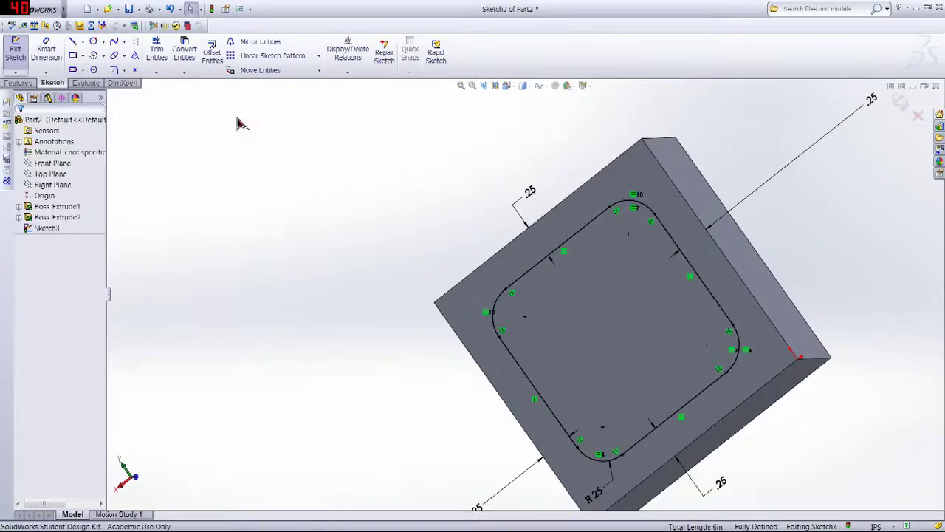
- Examine how the rectangle's rounded corners align with the four bosses in the Front view
{"action": "scroll", "coordinate": [566, 248], "scroll_direction": "up", "scroll_amount": 3}
{"action": "middle_click_drag", "start_coordinate": [857, 263], "coordinate": [696, 243]}
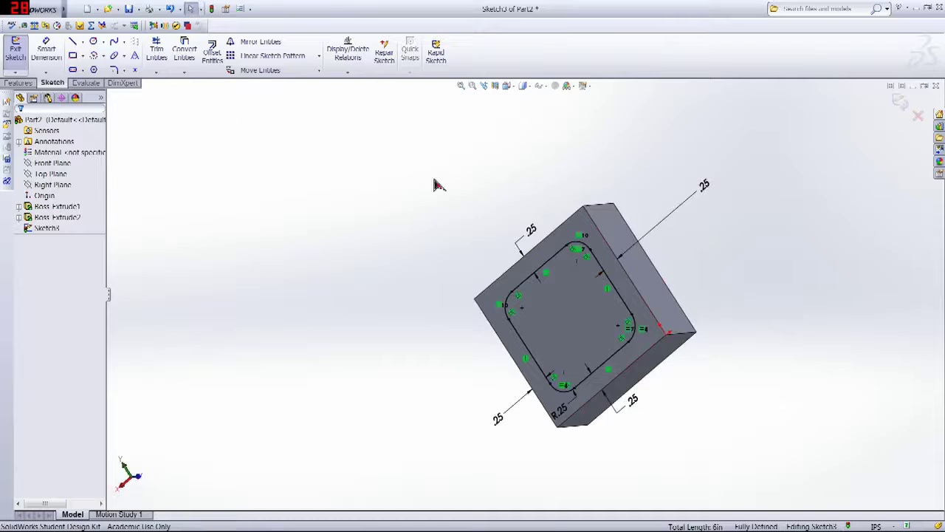
{"action": "middle_click_drag", "start_coordinate": [439, 185], "coordinate": [461, 232]}
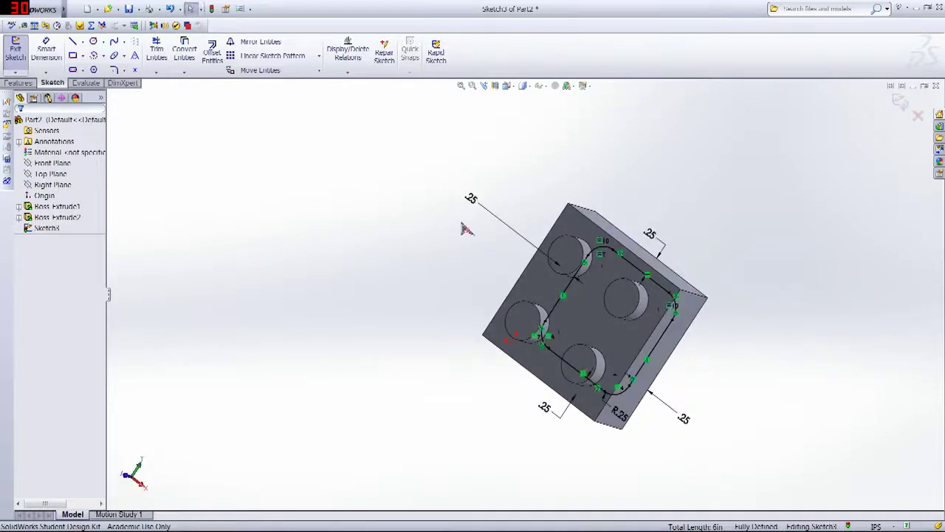
{"action": "left_click", "coordinate": [510, 86]}
{"action": "left_click", "coordinate": [520, 117]}
{"action": "left_click", "coordinate": [527, 88]}
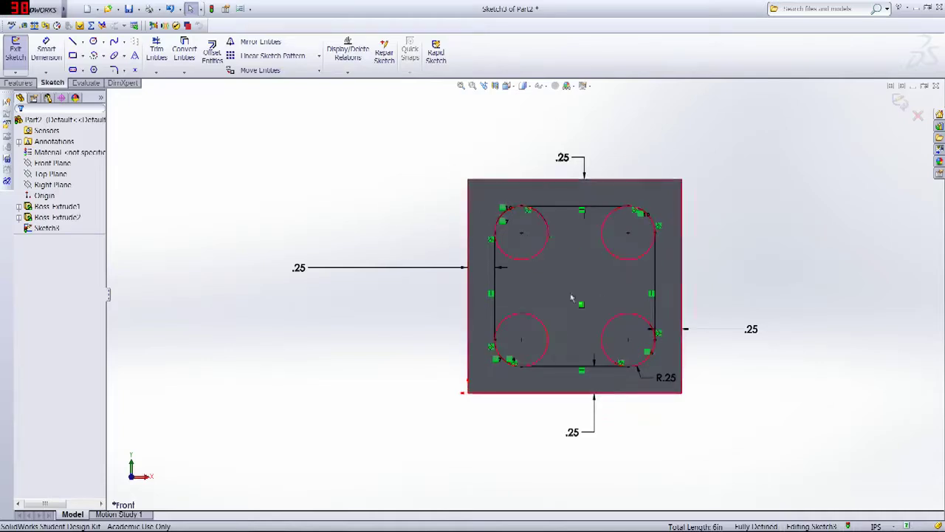
{"action": "mouse_move", "coordinate": [721, 268]}
{"action": "middle_mouse_down"}
{"action": "mouse_move", "coordinate": [713, 244]}
{"action": "mouse_move", "coordinate": [681, 290]}
{"action": "mouse_move", "coordinate": [773, 271]}
{"action": "mouse_move", "coordinate": [702, 199]}
{"action": "mouse_move", "coordinate": [650, 188]}
{"action": "middle_mouse_up"}
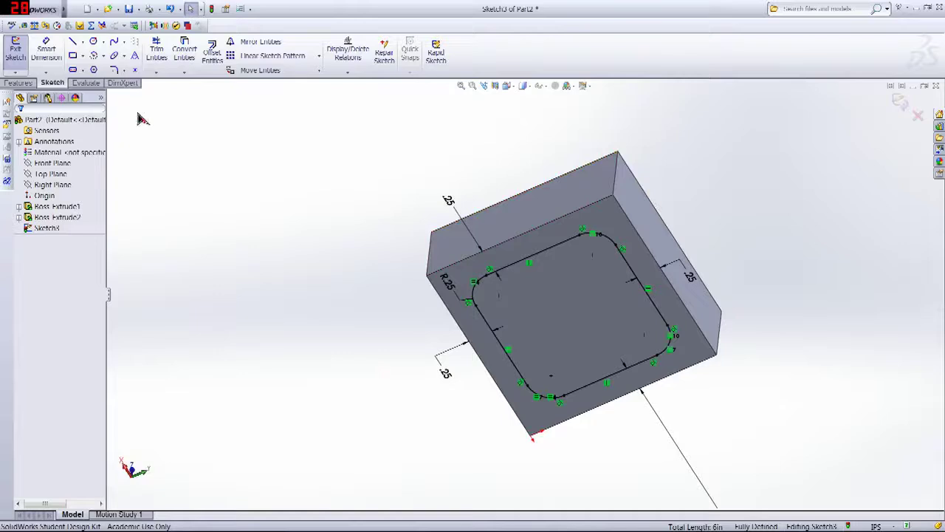
- Cut the rounded rectangle into the block's underside with a blind Extruded Cut 0.27 in deep
{"action": "left_click", "coordinate": [29, 84]}
{"action": "mouse_move", "coordinate": [318, 134]}
{"action": "middle_mouse_down"}
{"action": "mouse_move", "coordinate": [327, 141]}
{"action": "mouse_move", "coordinate": [323, 130]}
{"action": "mouse_move", "coordinate": [317, 137]}
{"action": "middle_mouse_up"}
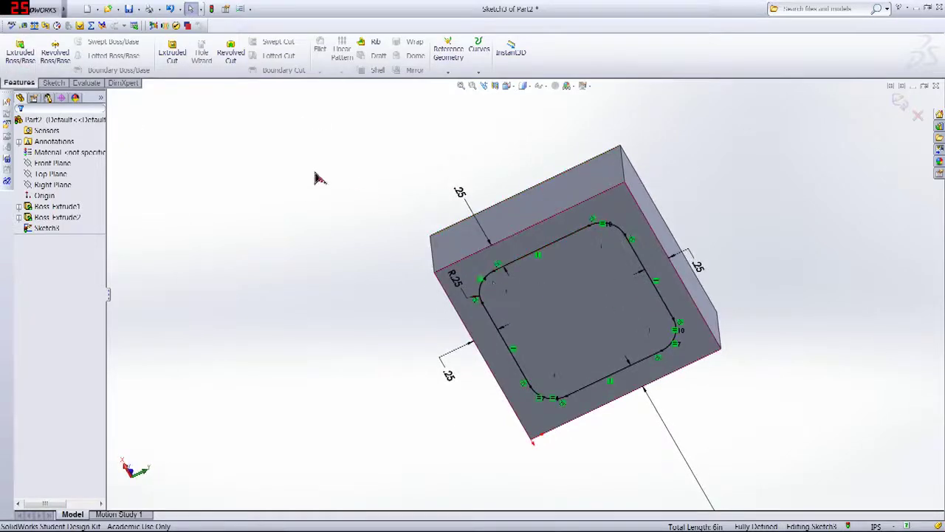
{"action": "middle_click_drag", "start_coordinate": [315, 177], "coordinate": [347, 182]}
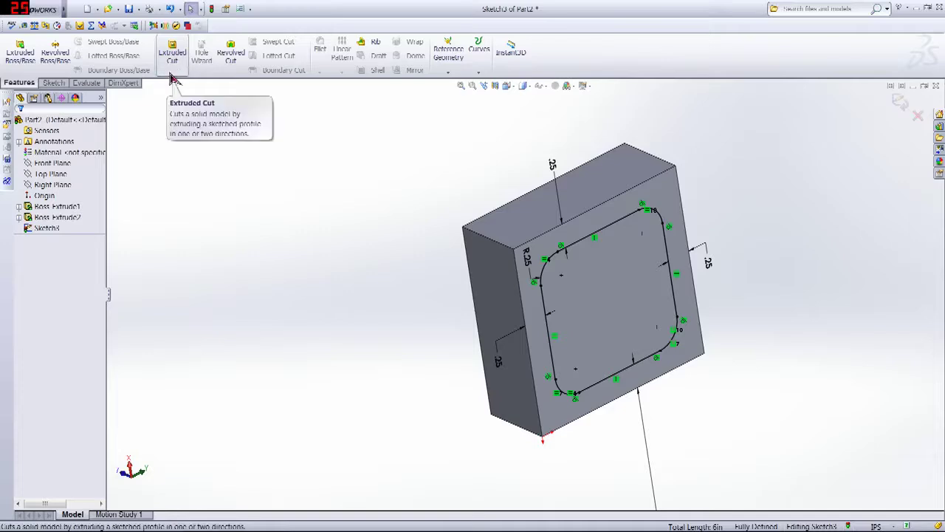
{"action": "left_click", "coordinate": [171, 75]}
{"action": "middle_click_drag", "start_coordinate": [787, 214], "coordinate": [770, 261]}
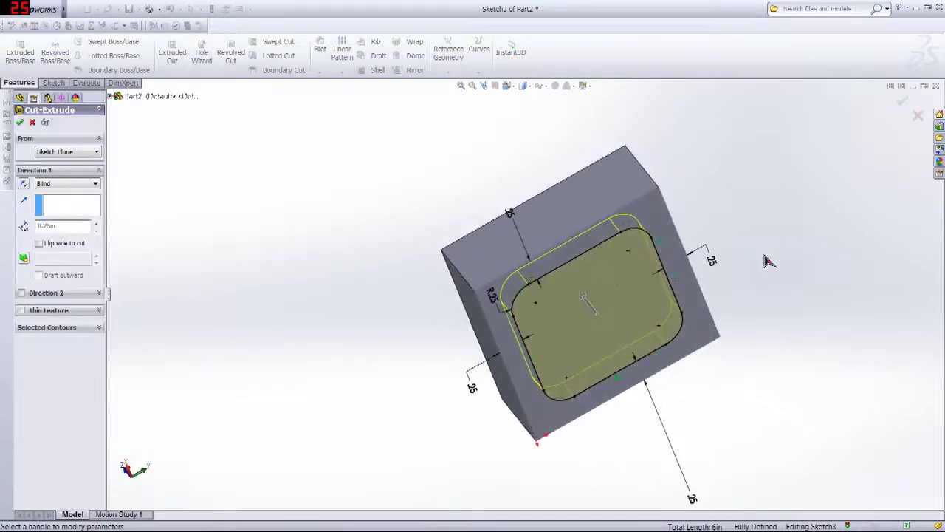
{"action": "middle_click_drag", "start_coordinate": [374, 236], "coordinate": [299, 237]}
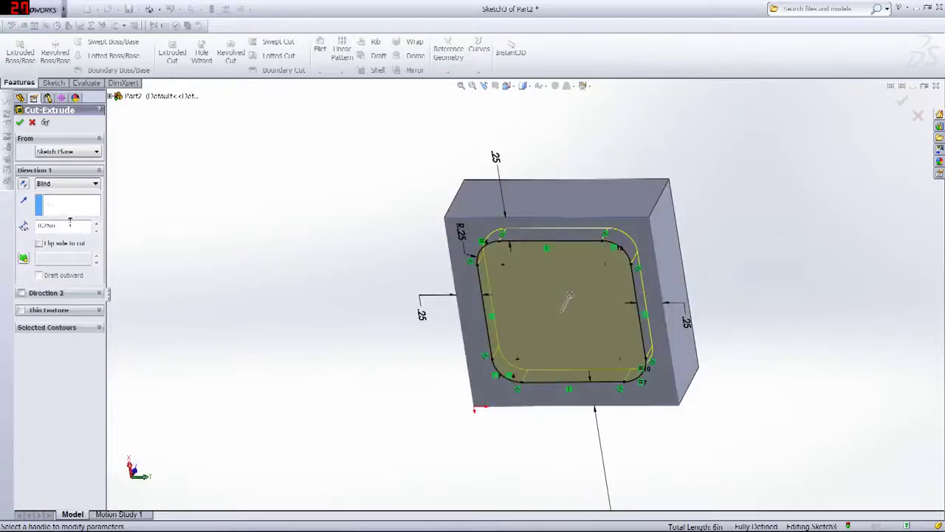
{"action": "middle_click_drag", "start_coordinate": [398, 173], "coordinate": [547, 282]}
{"action": "scroll", "coordinate": [743, 245], "scroll_direction": "down", "scroll_amount": 3}
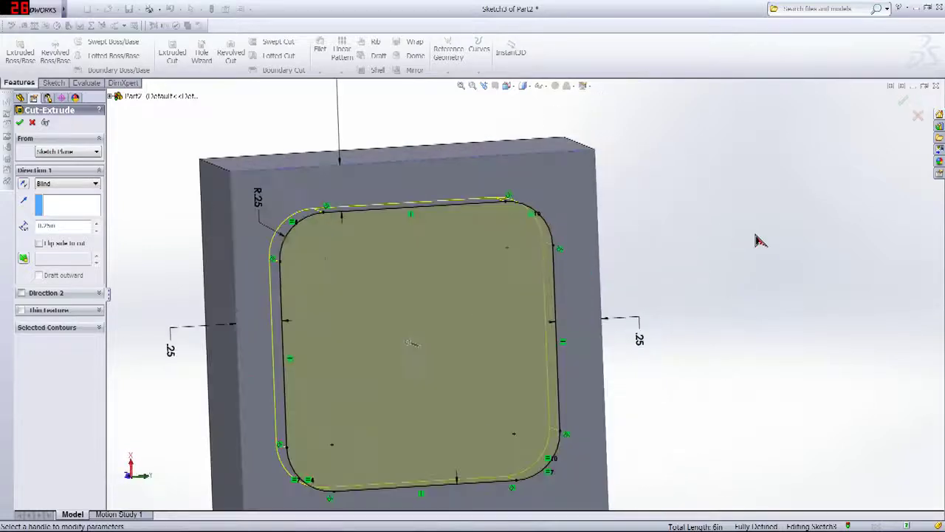
{"action": "middle_click_drag", "start_coordinate": [762, 240], "coordinate": [521, 308]}
{"action": "middle_click_drag", "start_coordinate": [294, 384], "coordinate": [269, 360]}
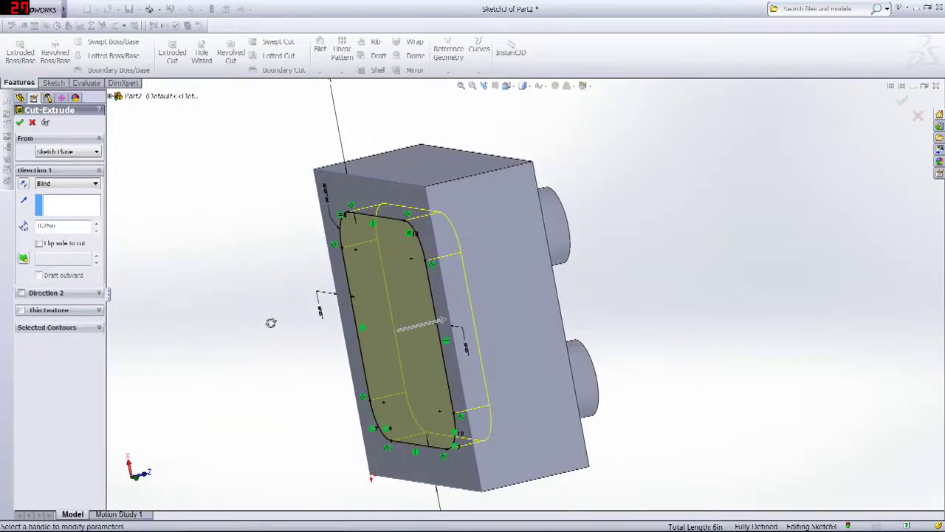
{"action": "middle_click_drag", "start_coordinate": [271, 323], "coordinate": [296, 281]}
{"action": "mouse_move", "coordinate": [756, 282]}
{"action": "middle_mouse_down"}
{"action": "mouse_move", "coordinate": [743, 323]}
{"action": "mouse_move", "coordinate": [698, 336]}
{"action": "middle_mouse_up"}
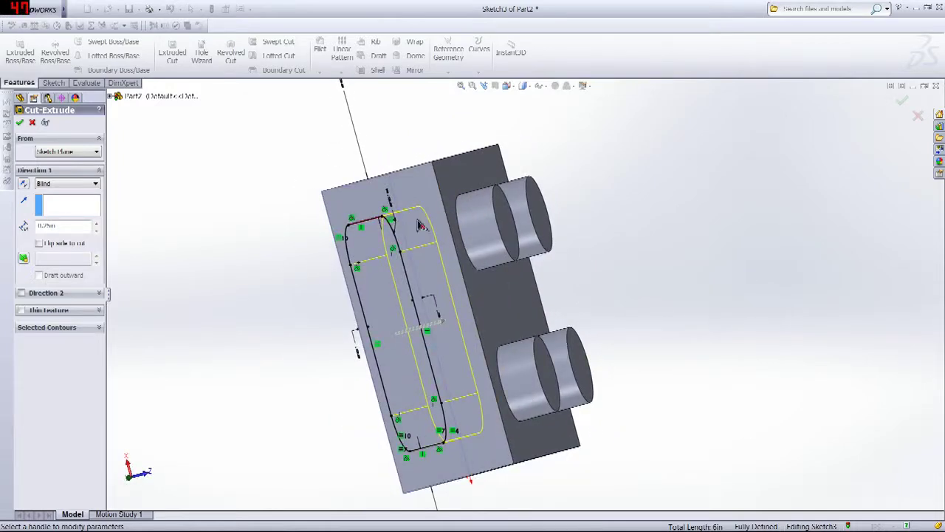
{"action": "middle_click_drag", "start_coordinate": [420, 225], "coordinate": [476, 208]}
{"action": "middle_click_drag", "start_coordinate": [410, 209], "coordinate": [471, 205]}
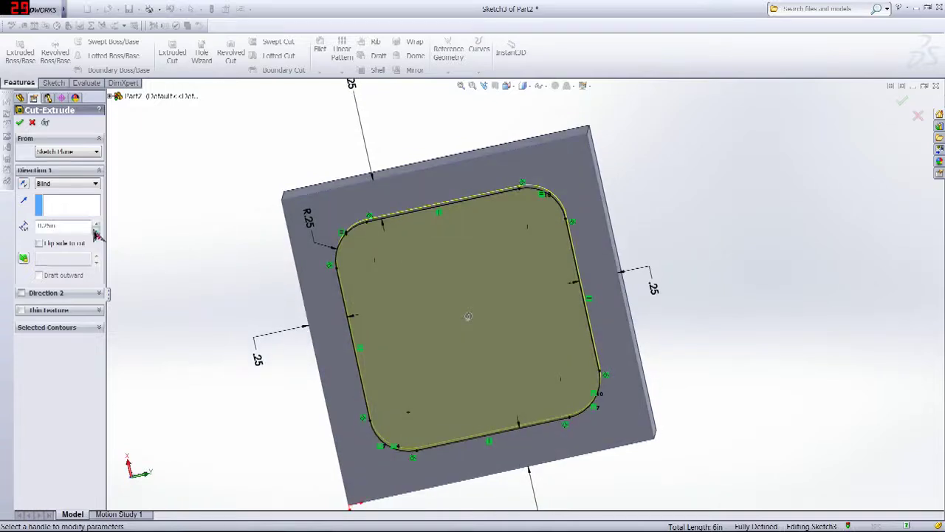
{"action": "left_click_drag", "start_coordinate": [83, 229], "coordinate": [2, 236]}
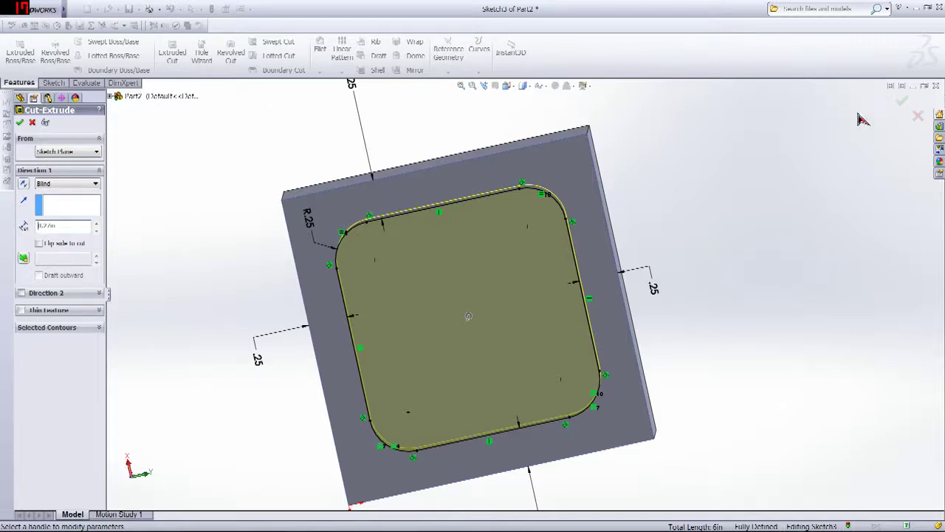
{"action": "left_click", "coordinate": [902, 105]}
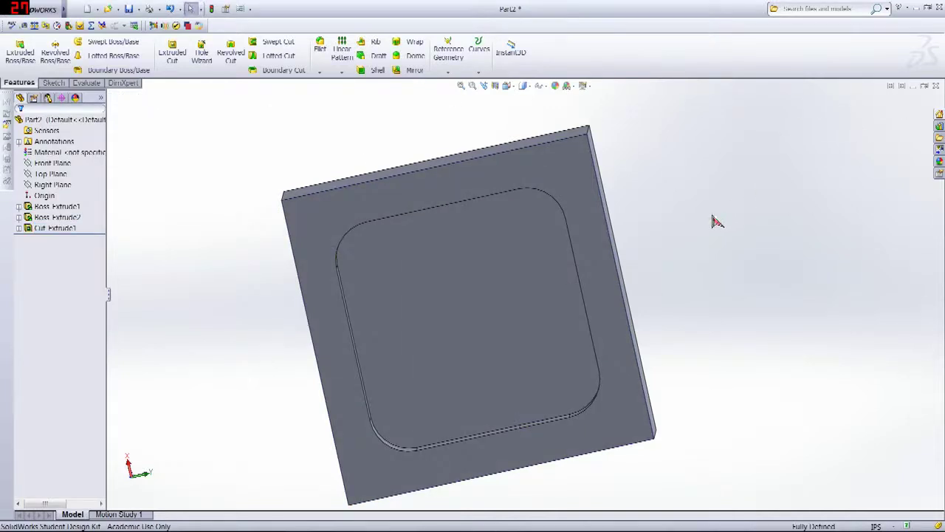
{"action": "middle_click_drag", "start_coordinate": [653, 220], "coordinate": [339, 218]}
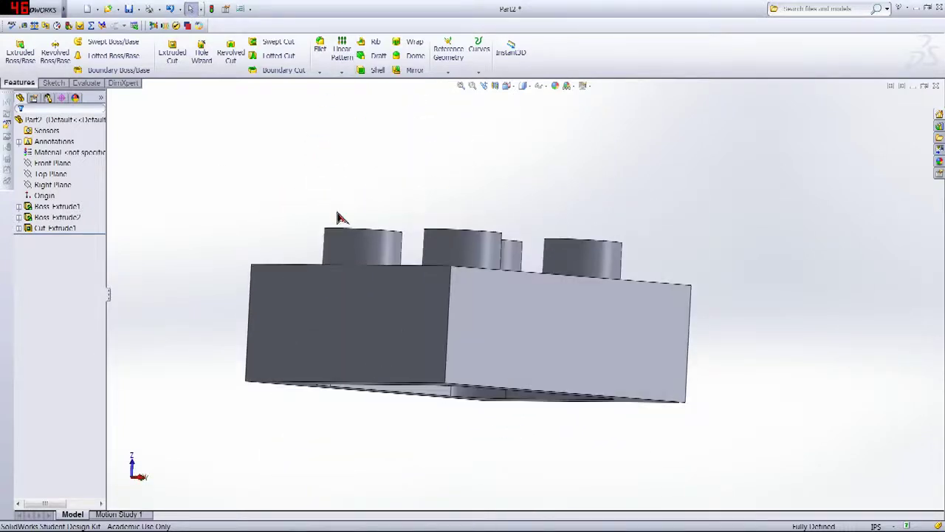
- Start saving the part and browse to the Solidworks Tutorials folder on the external G: drive
{"action": "key", "text": "ctrl+s"}
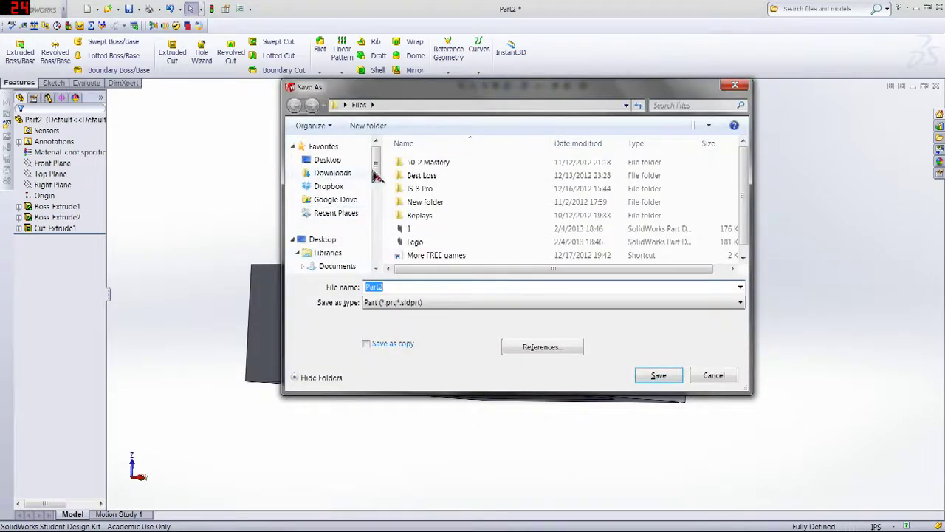
{"action": "left_click_drag", "start_coordinate": [377, 175], "coordinate": [378, 197]}
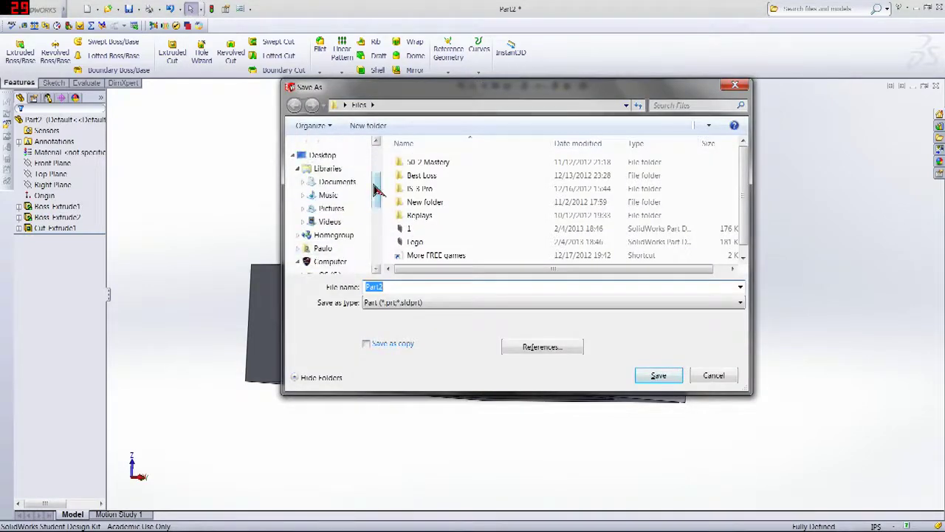
{"action": "left_click", "coordinate": [353, 262]}
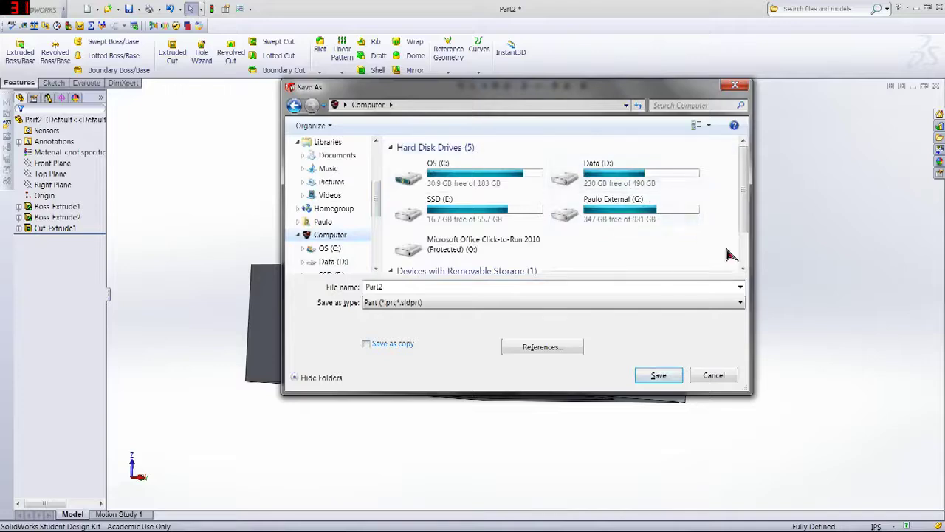
{"action": "double_click", "coordinate": [653, 213]}
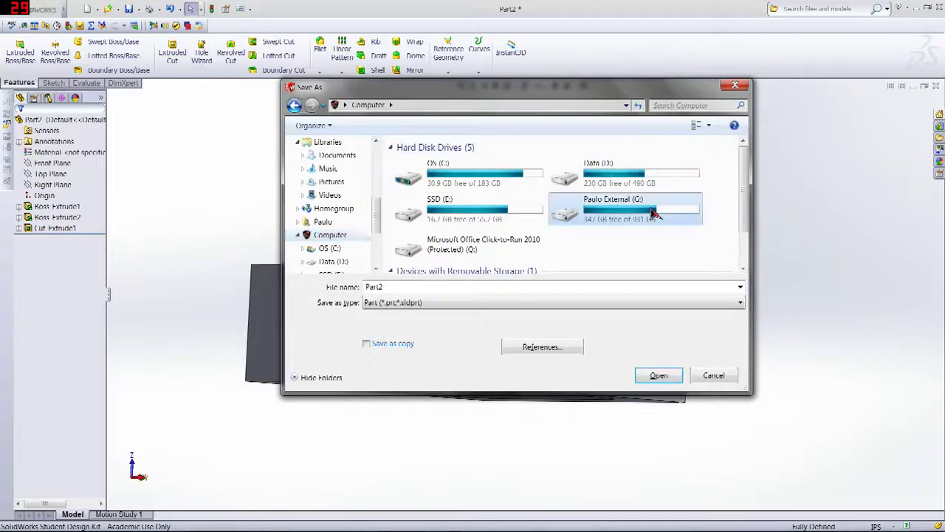
{"action": "double_click", "coordinate": [442, 204]}
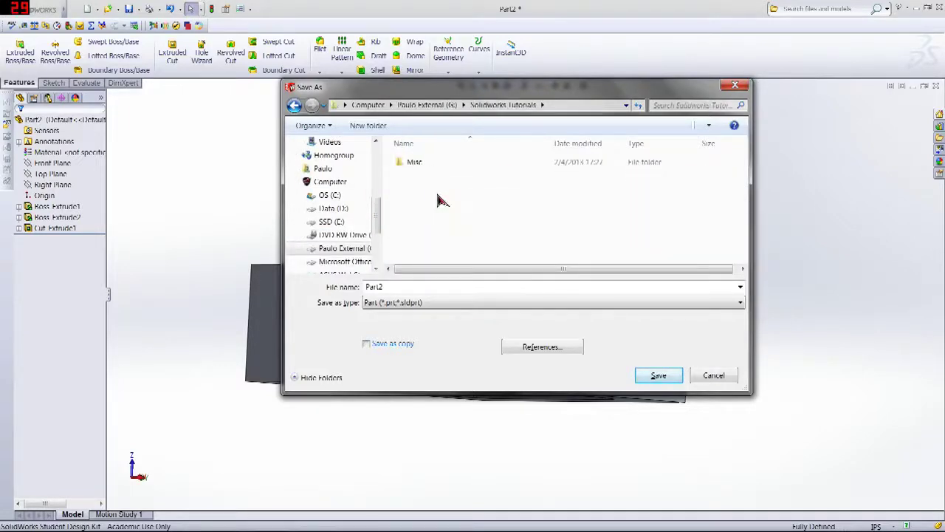
- Create a new folder named Lego inside the Solidworks Tutorials folder
{"action": "right_click", "coordinate": [439, 199]}
{"action": "mouse_move", "coordinate": [537, 309]}
{"action": "left_click", "coordinate": [573, 307]}
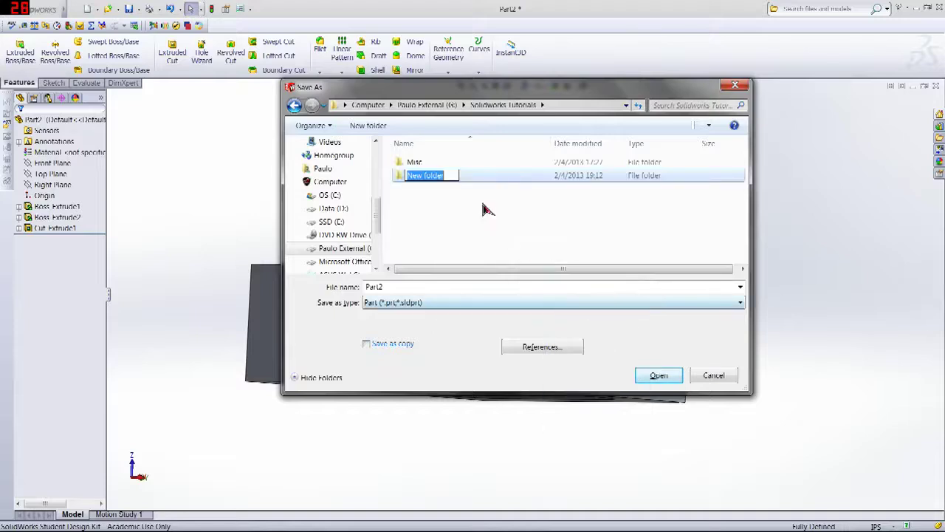
{"action": "type", "text": "Lego"}
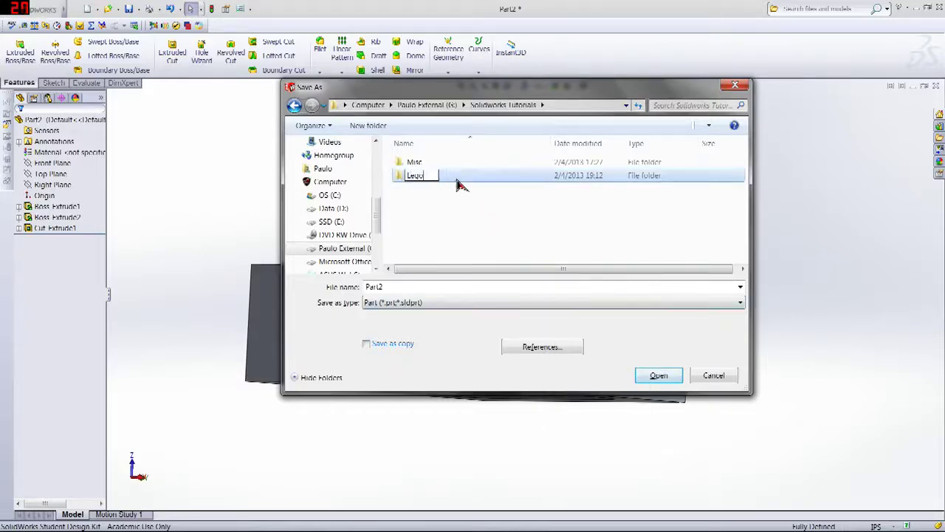
{"action": "key", "text": "Return"}
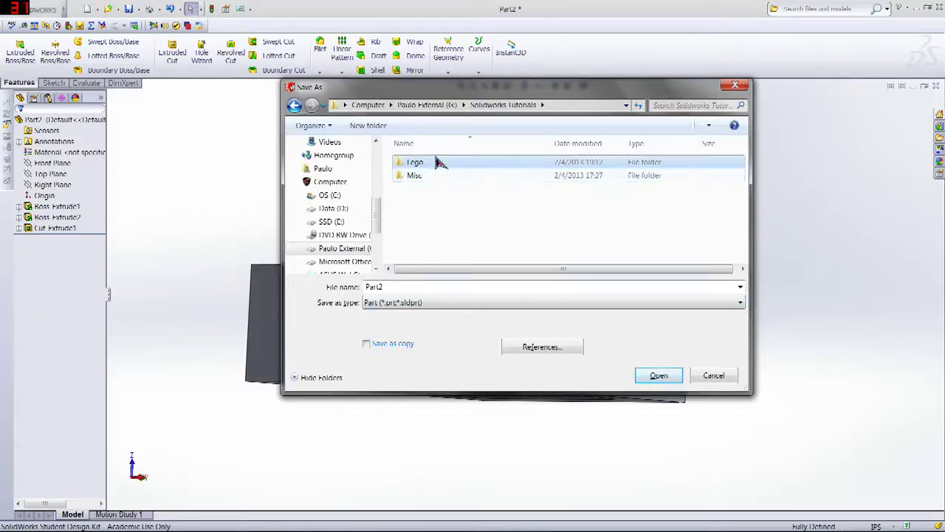
- Save the part as Lego 2x2 inside the new Lego folder
{"action": "double_click", "coordinate": [441, 168]}
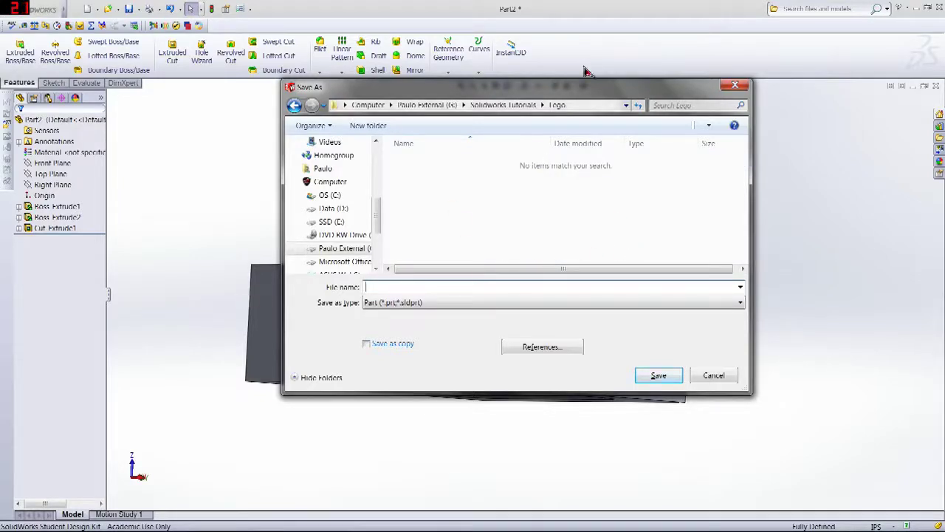
{"action": "left_click_drag", "start_coordinate": [508, 91], "coordinate": [371, 30]}
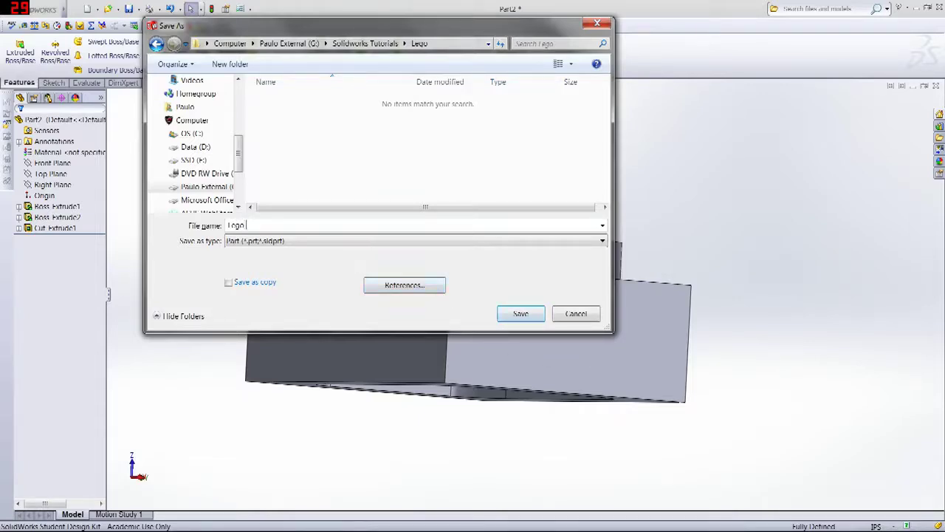
{"action": "left_click", "coordinate": [520, 314]}
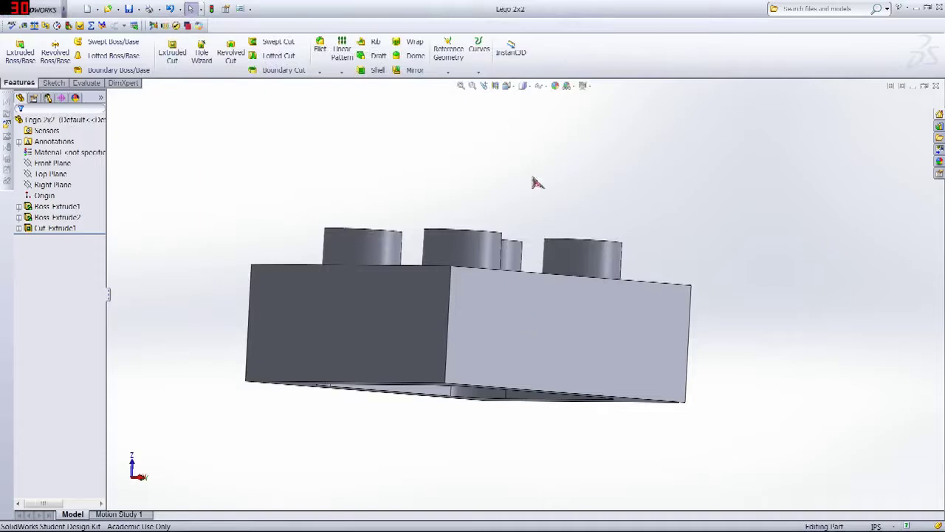
{"action": "middle_click_drag", "start_coordinate": [547, 164], "coordinate": [411, 228]}
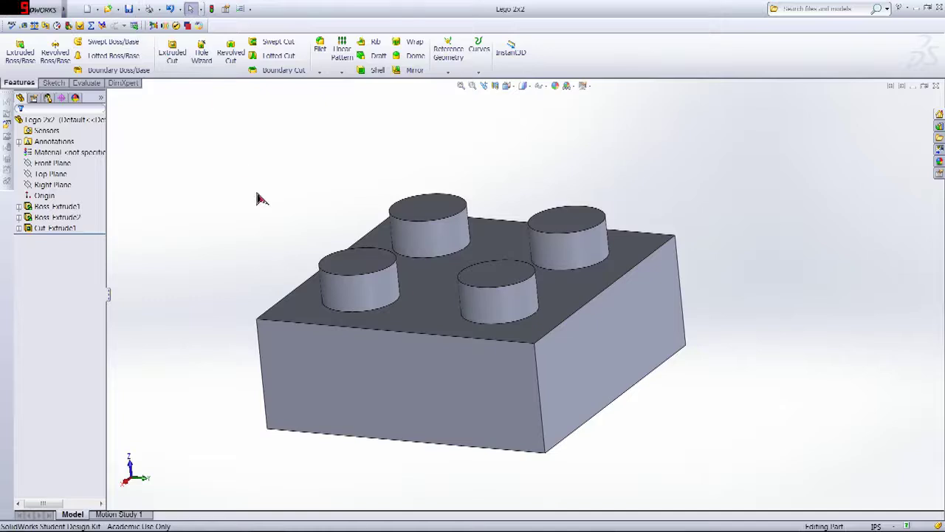
{"action": "middle_click_drag", "start_coordinate": [258, 198], "coordinate": [278, 152]}
{"action": "left_click", "coordinate": [53, 82]}
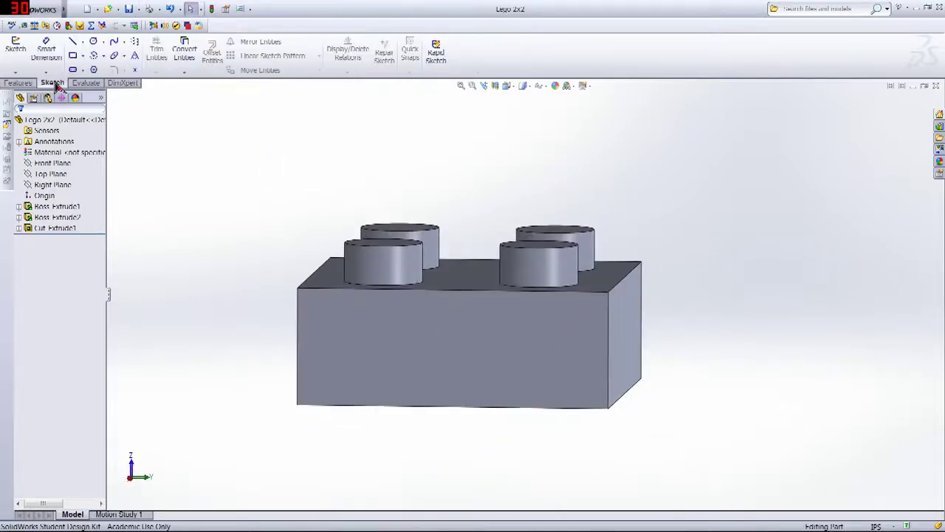
{"action": "middle_click_drag", "start_coordinate": [368, 193], "coordinate": [290, 161]}
{"action": "left_click", "coordinate": [133, 58]}
{"action": "mouse_move", "coordinate": [184, 148]}
{"action": "middle_mouse_down"}
{"action": "mouse_move", "coordinate": [254, 181]}
{"action": "mouse_move", "coordinate": [500, 350]}
{"action": "middle_mouse_up"}
{"action": "left_click", "coordinate": [501, 351]}
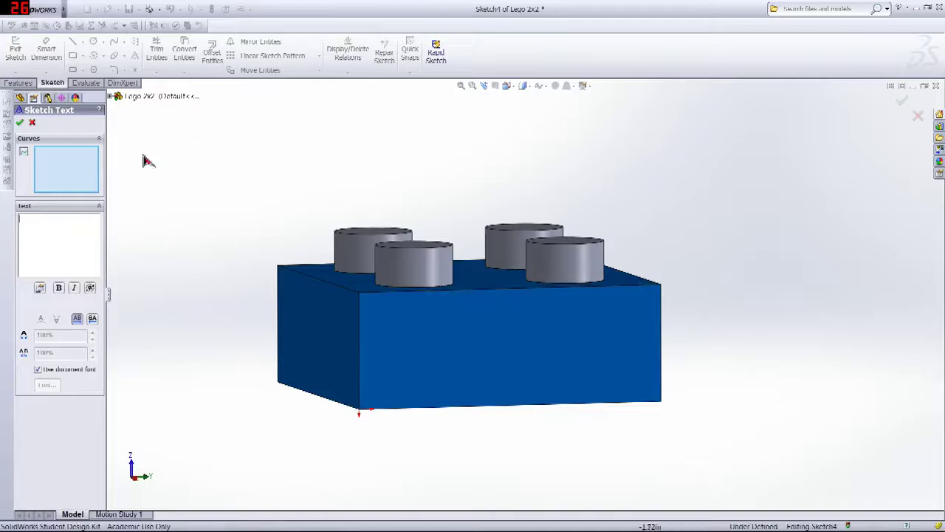
{"action": "left_click", "coordinate": [918, 116]}
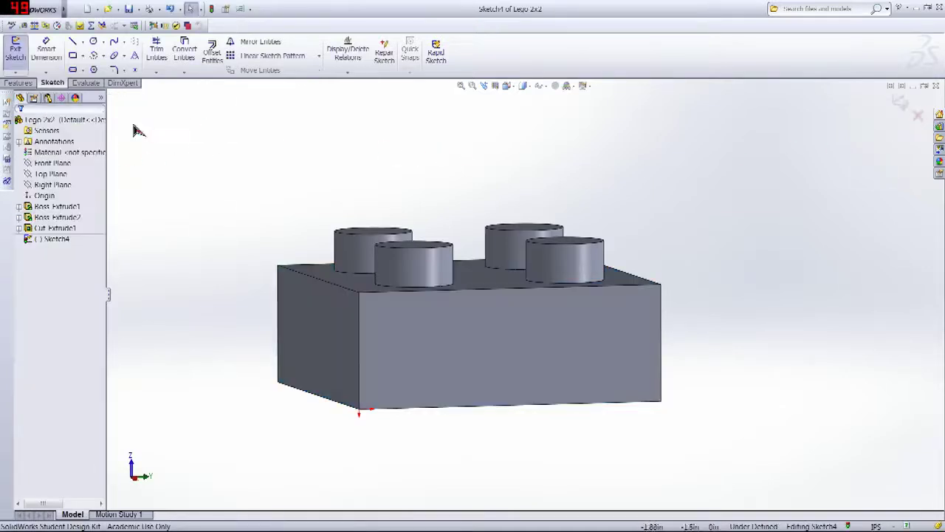
{"action": "left_click", "coordinate": [918, 116]}
{"action": "left_click", "coordinate": [493, 281]}
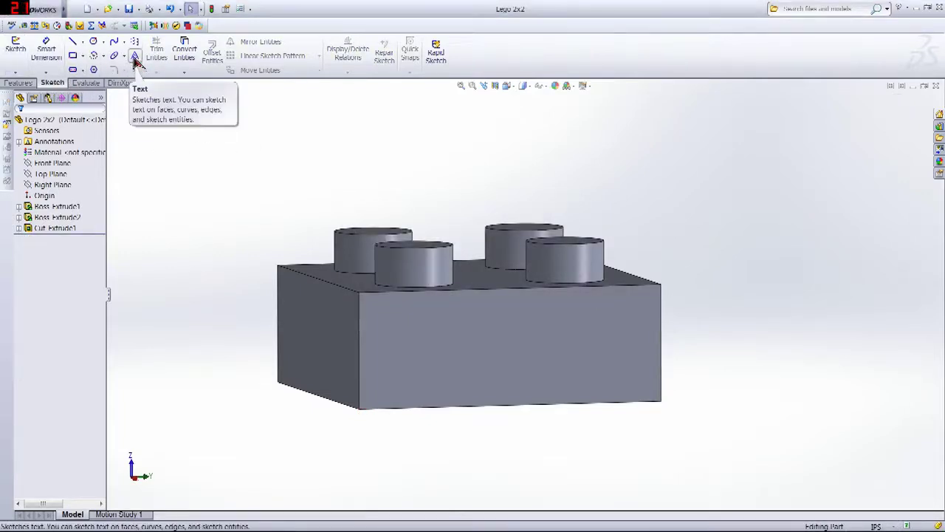
- Add sketch text with the author's first name to a side face of the block and place it near the face's middle
{"action": "left_click", "coordinate": [135, 59]}
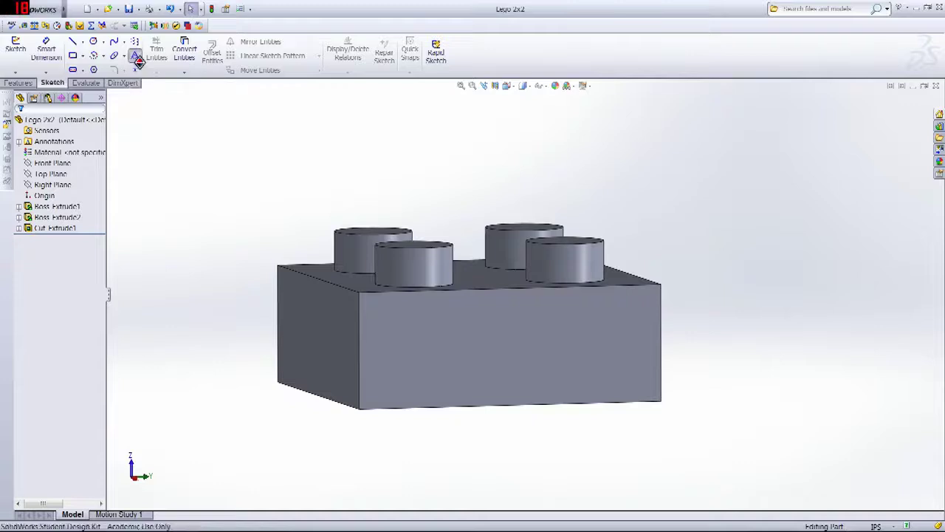
{"action": "left_click", "coordinate": [479, 332]}
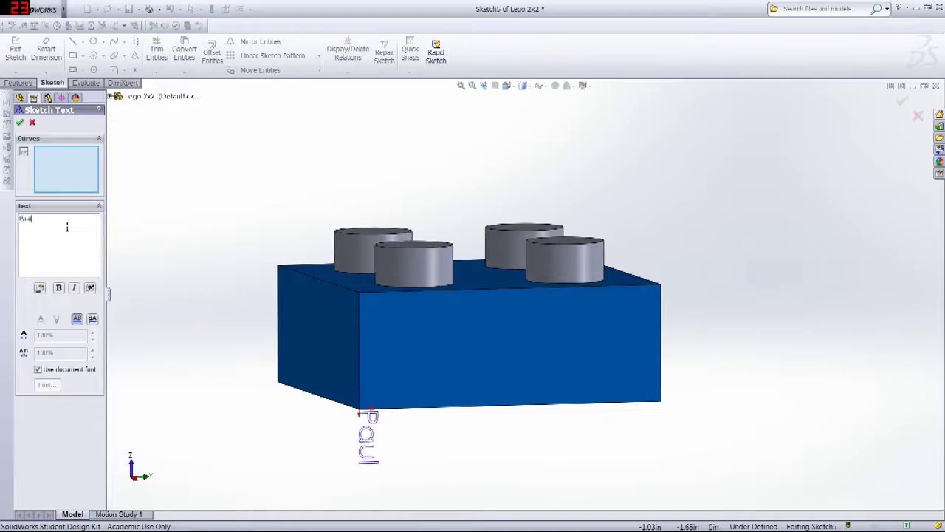
{"action": "middle_click_drag", "start_coordinate": [462, 214], "coordinate": [427, 176]}
{"action": "middle_click_drag", "start_coordinate": [220, 307], "coordinate": [477, 276]}
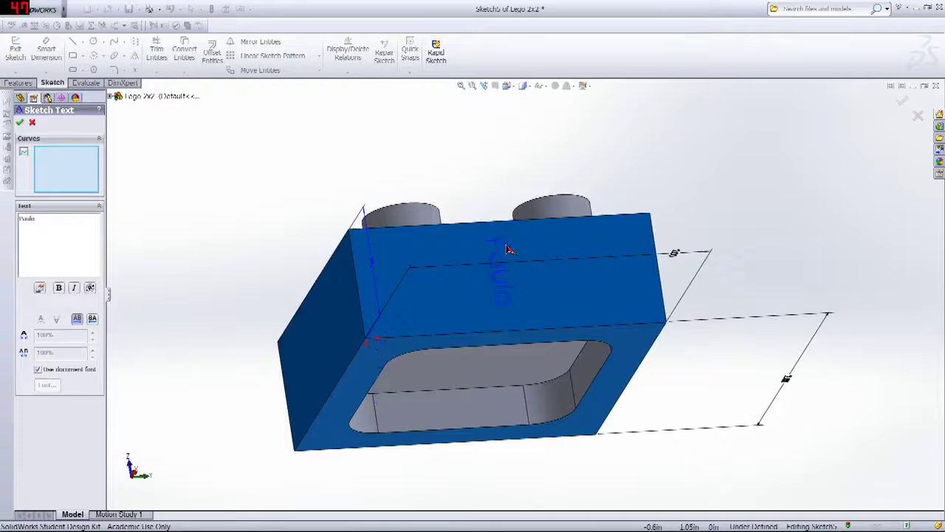
{"action": "middle_click_drag", "start_coordinate": [507, 249], "coordinate": [160, 320]}
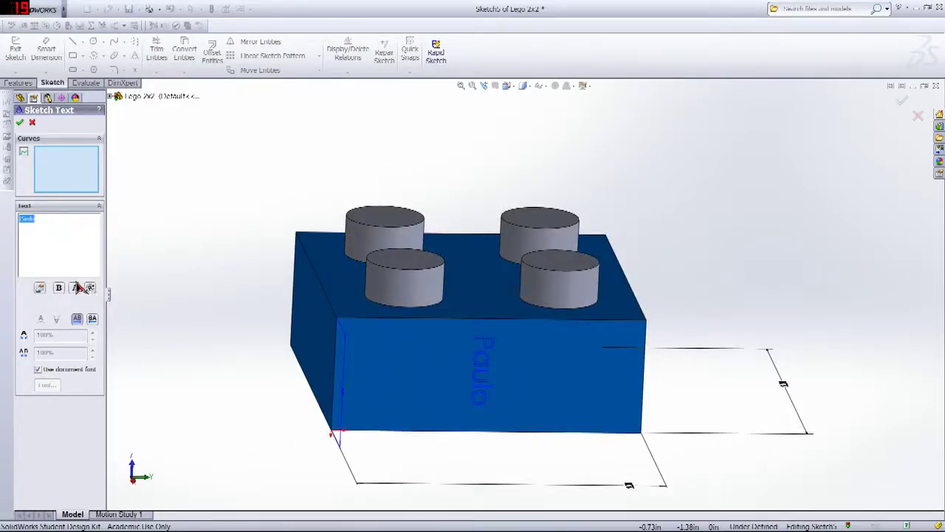
- Try rotating the name's characters by 30 degrees, and restore the plain name text
{"action": "left_click", "coordinate": [89, 289]}
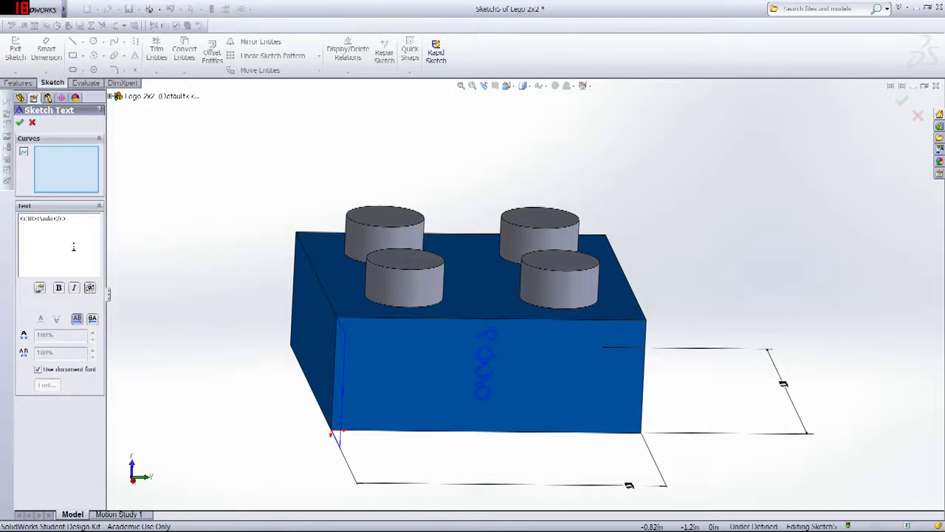
{"action": "left_click_drag", "start_coordinate": [71, 218], "coordinate": [28, 221]}
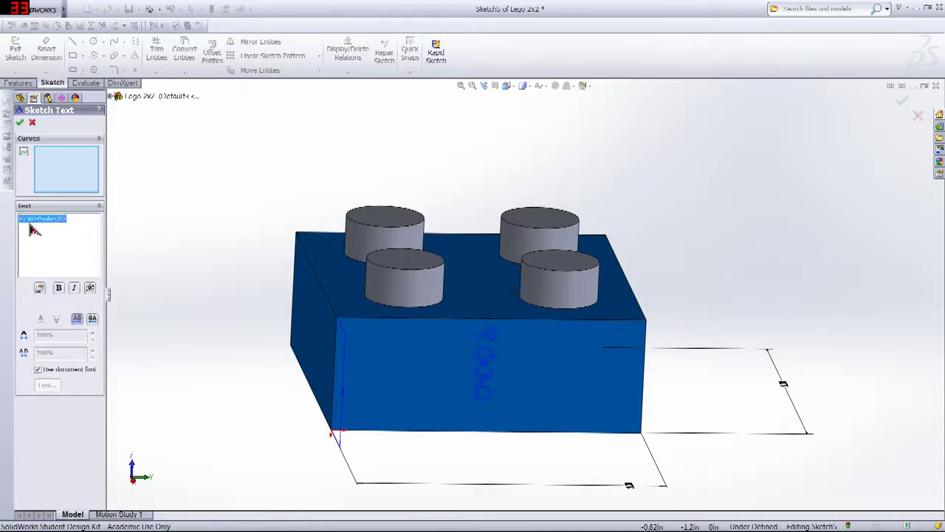
{"action": "key", "text": "BackSpace"}
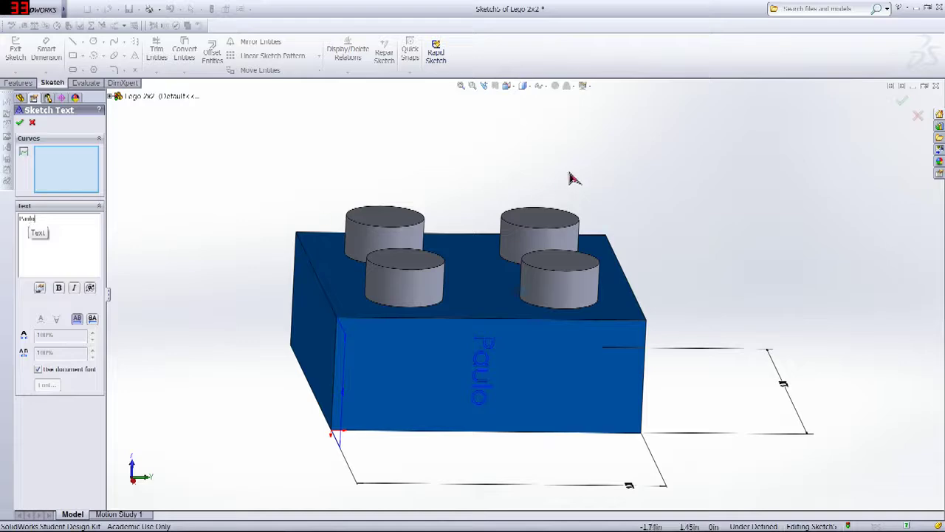
- Examine the name text's placement and orientation on the block's side face from several angles
{"action": "middle_click_drag", "start_coordinate": [573, 178], "coordinate": [517, 296]}
{"action": "middle_click_drag", "start_coordinate": [507, 168], "coordinate": [627, 371]}
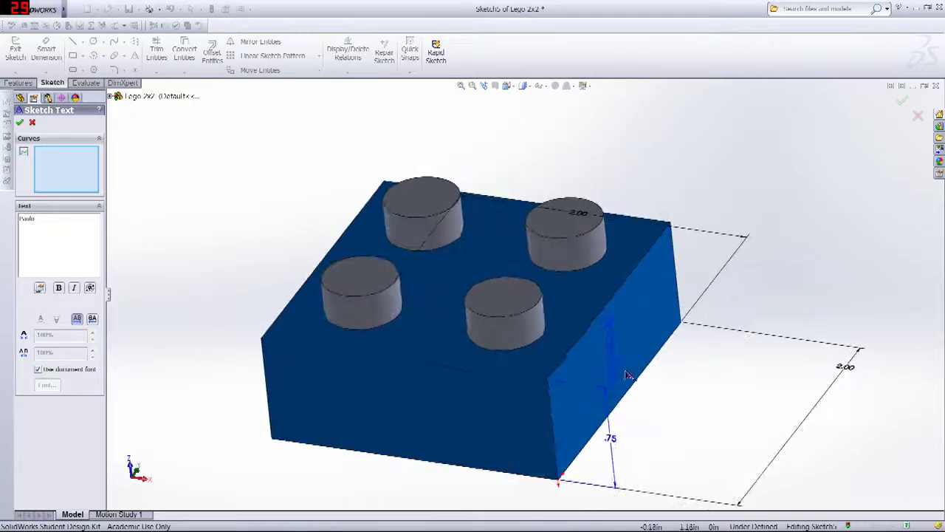
{"action": "scroll", "coordinate": [626, 375], "scroll_direction": "down", "scroll_amount": 2}
{"action": "scroll", "coordinate": [543, 380], "scroll_direction": "up", "scroll_amount": 3}
{"action": "middle_click_drag", "start_coordinate": [534, 379], "coordinate": [512, 364]}
{"action": "scroll", "coordinate": [511, 362], "scroll_direction": "up", "scroll_amount": 1}
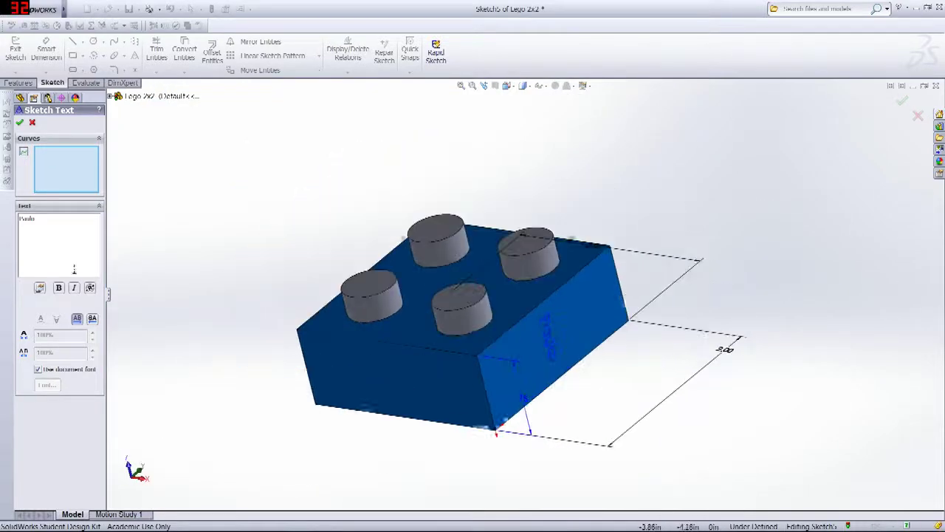
{"action": "middle_click_drag", "start_coordinate": [446, 223], "coordinate": [411, 189]}
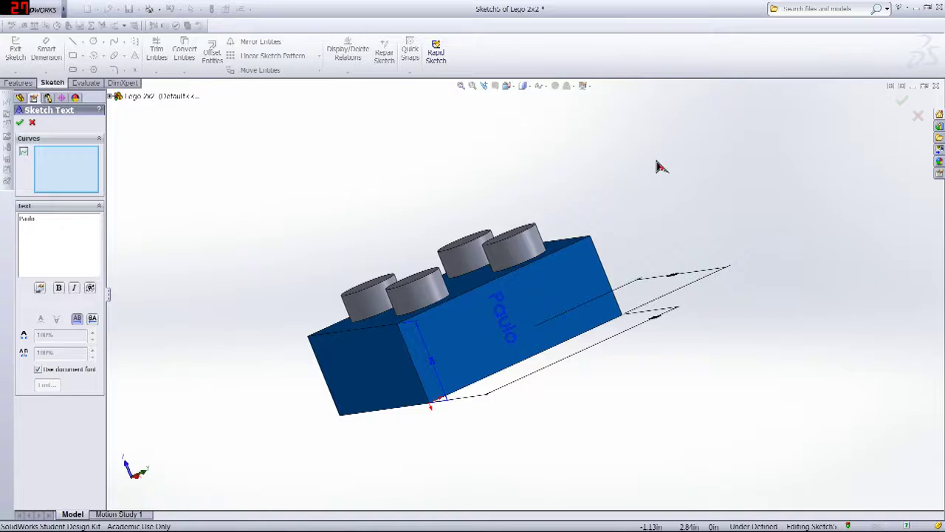
{"action": "middle_click_drag", "start_coordinate": [734, 224], "coordinate": [759, 205]}
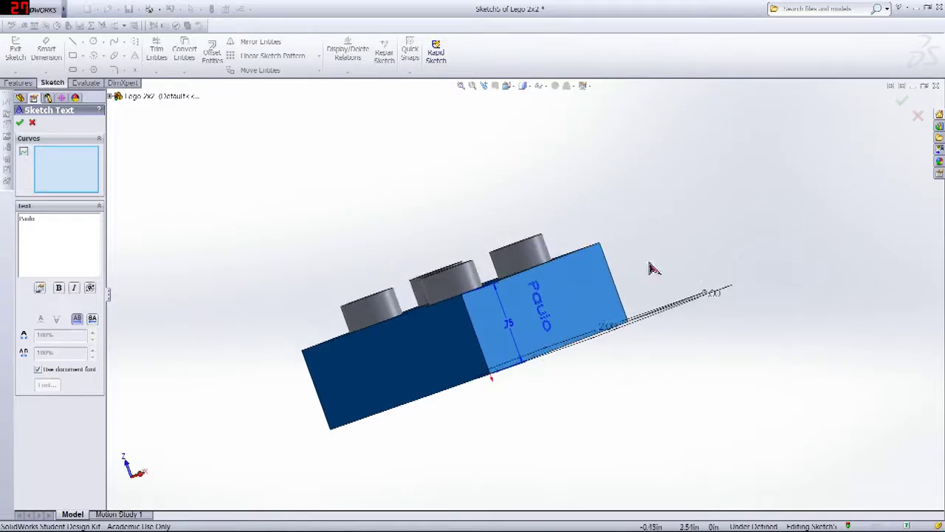
{"action": "middle_click_drag", "start_coordinate": [649, 263], "coordinate": [675, 285]}
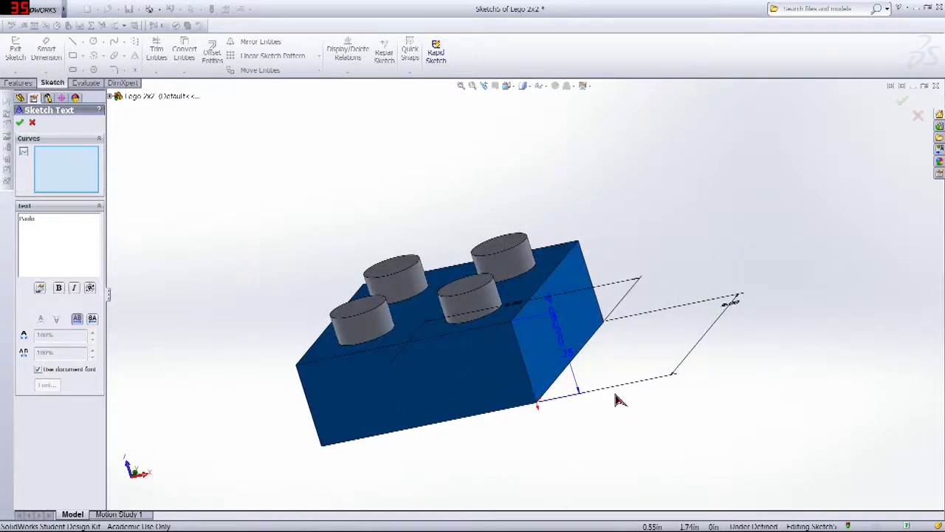
{"action": "middle_click_drag", "start_coordinate": [619, 399], "coordinate": [578, 409]}
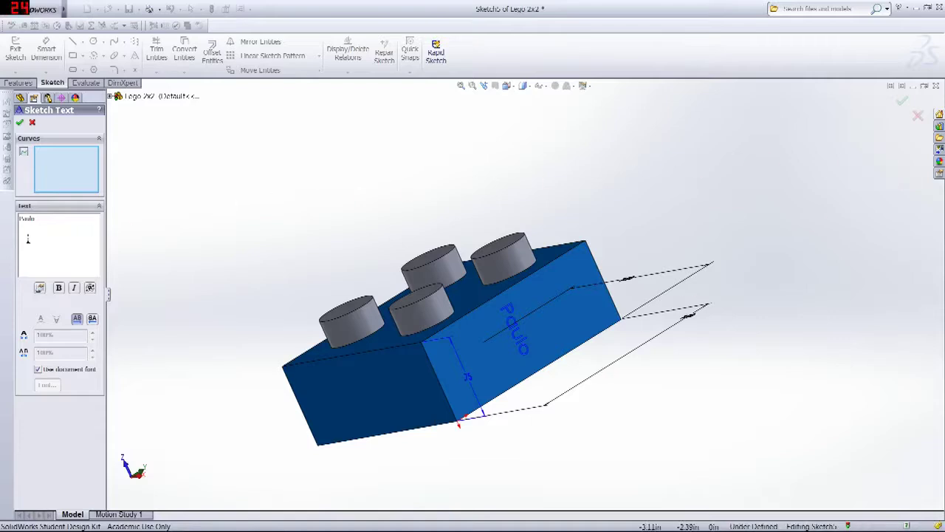
- Accept the name text and raise it from the side face with a blind Extruded Boss 0.10 in deep
{"action": "left_click", "coordinate": [903, 101]}
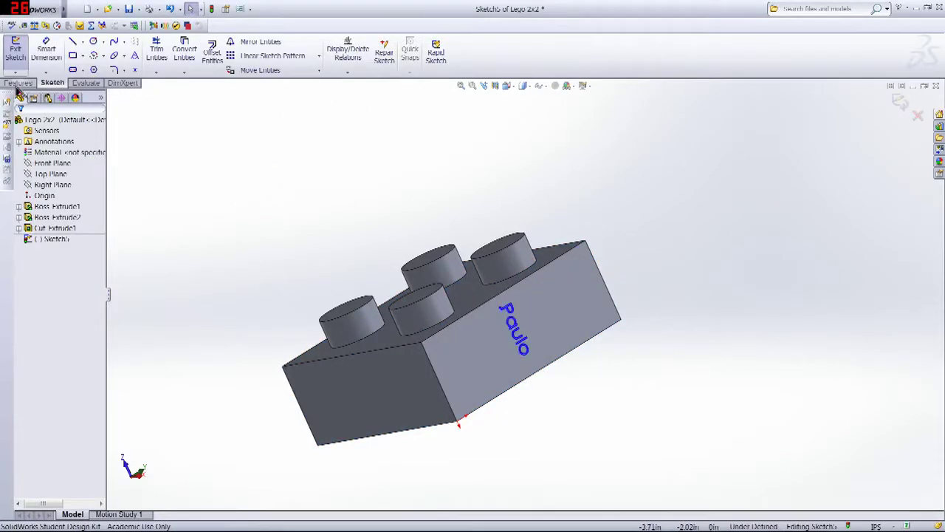
{"action": "left_click", "coordinate": [59, 238]}
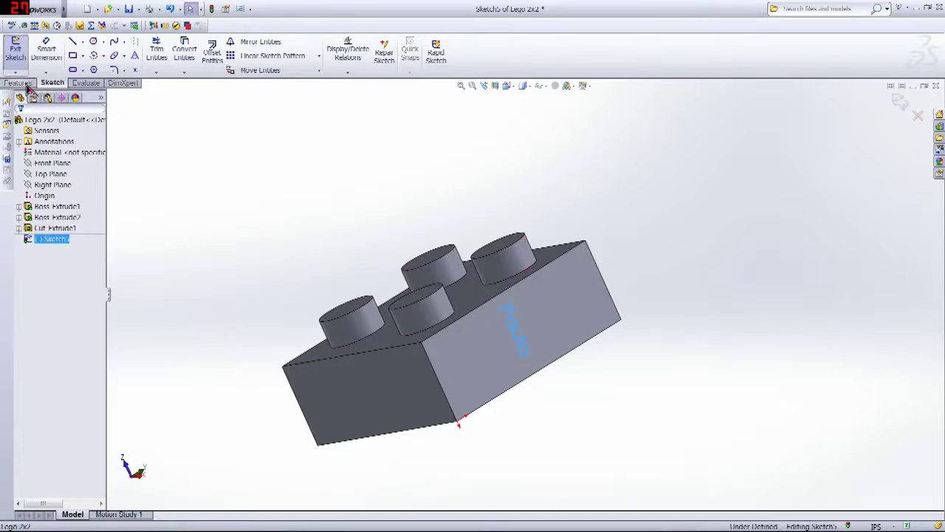
{"action": "left_click", "coordinate": [19, 82]}
{"action": "left_click", "coordinate": [13, 55]}
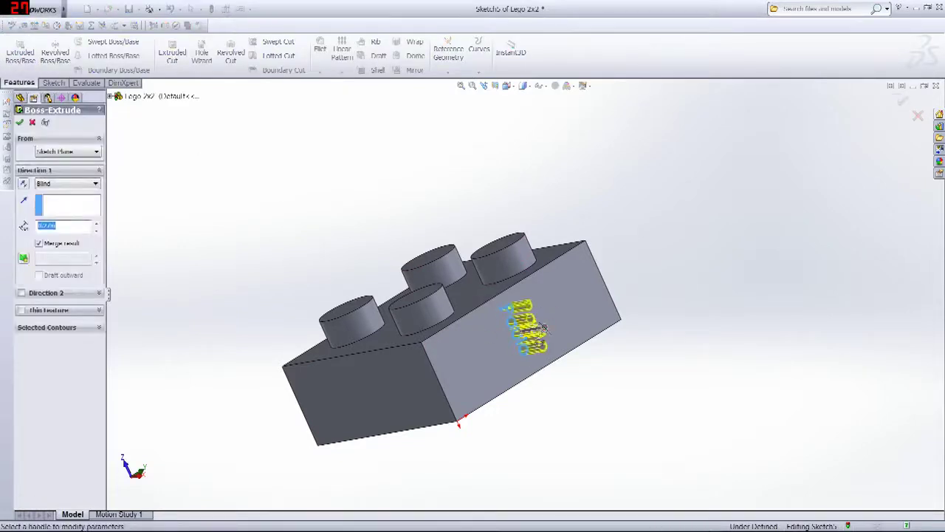
{"action": "middle_click_drag", "start_coordinate": [545, 328], "coordinate": [601, 409]}
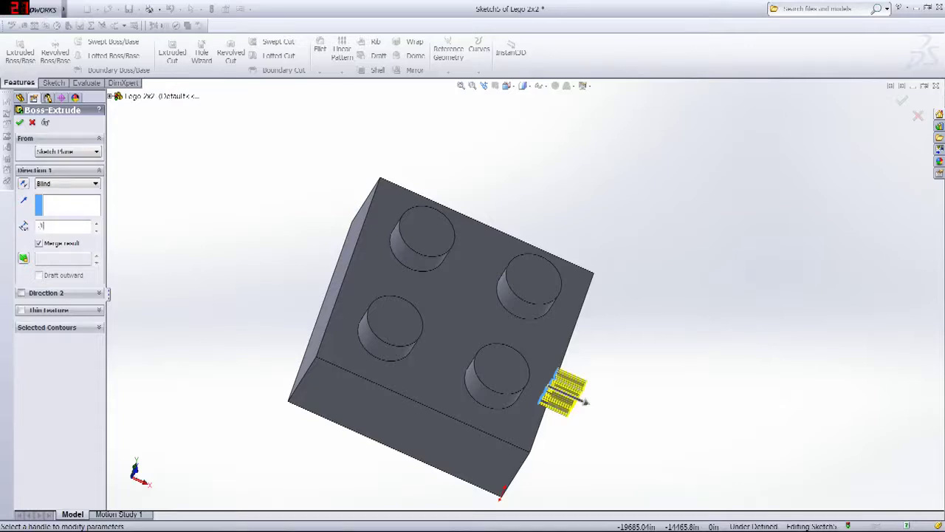
{"action": "key", "text": "Return"}
{"action": "middle_click_drag", "start_coordinate": [657, 208], "coordinate": [604, 195]}
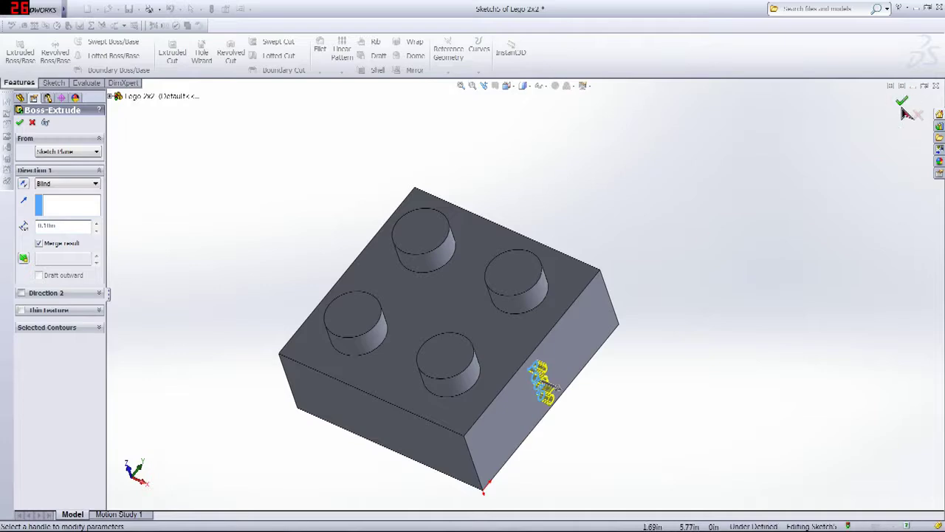
{"action": "left_click", "coordinate": [903, 104]}
- Add the sketch text RHS near the middle of the blank side face adjacent to the raised name
{"action": "middle_click_drag", "start_coordinate": [700, 369], "coordinate": [555, 441]}
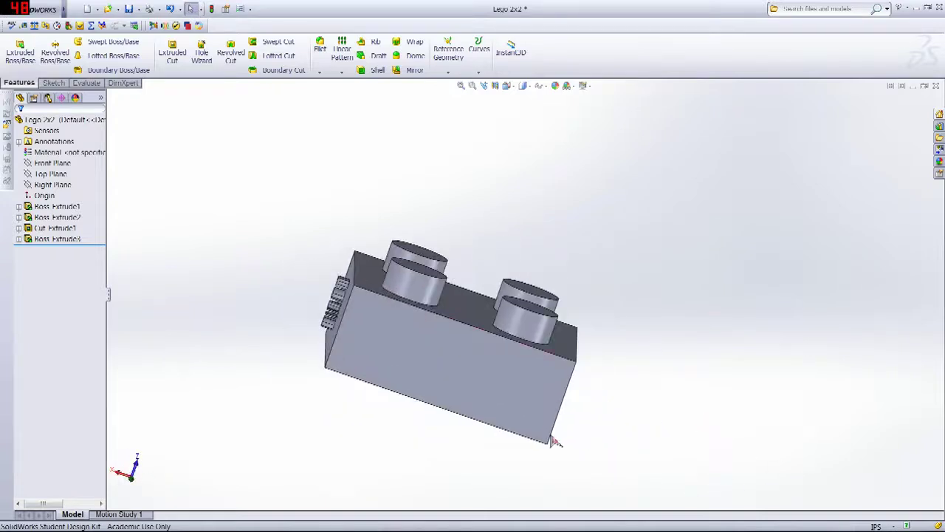
{"action": "middle_click_drag", "start_coordinate": [678, 411], "coordinate": [765, 388]}
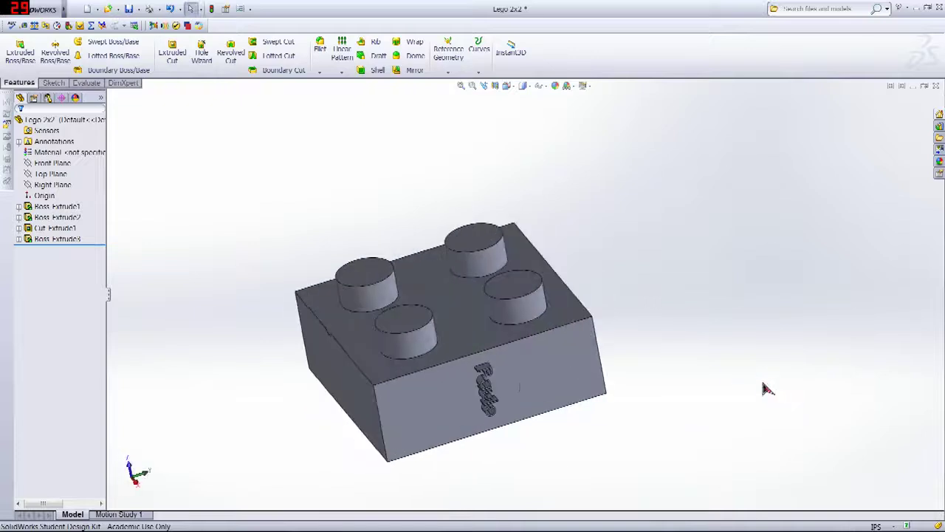
{"action": "middle_click_drag", "start_coordinate": [519, 367], "coordinate": [439, 258]}
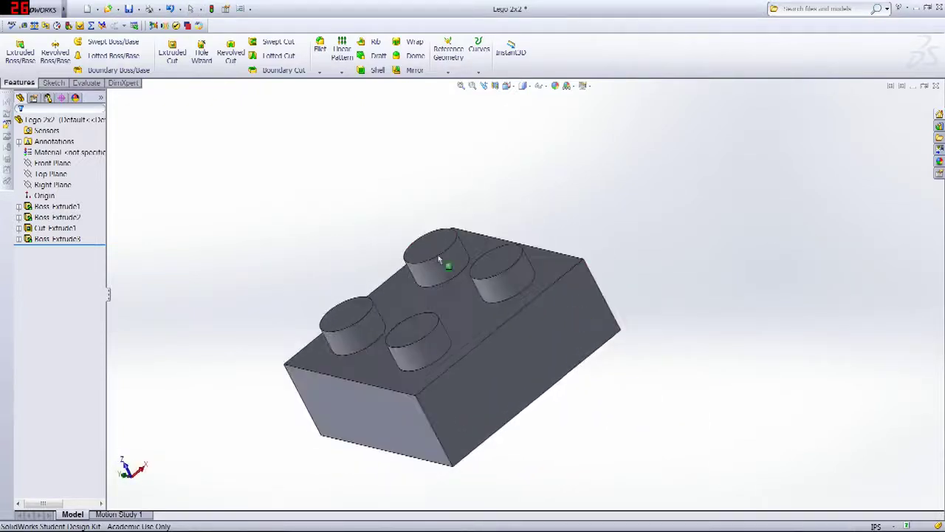
{"action": "left_click", "coordinate": [53, 83]}
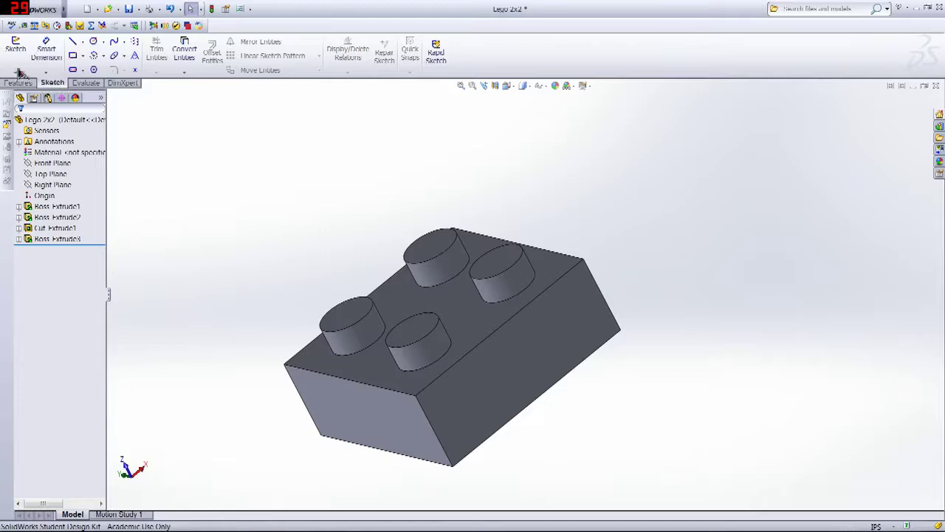
{"action": "left_click", "coordinate": [133, 58]}
{"action": "left_click", "coordinate": [546, 344]}
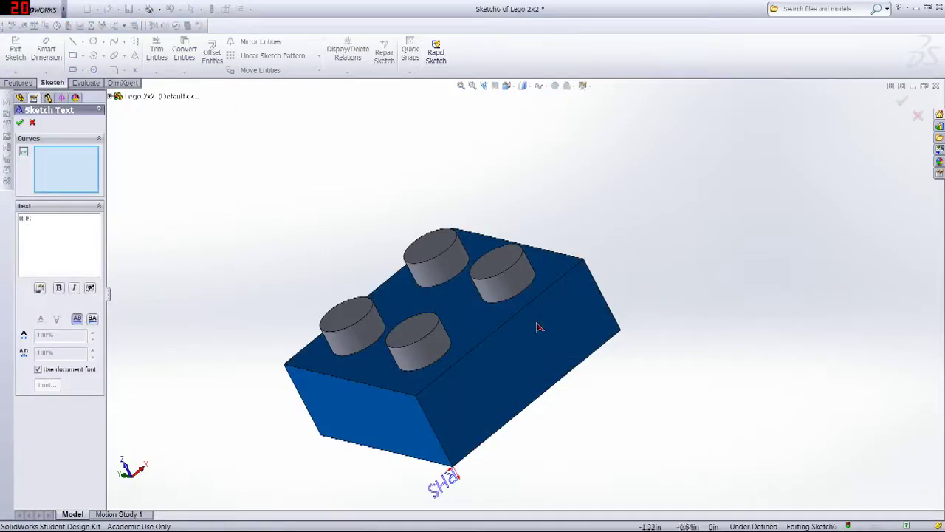
{"action": "scroll", "coordinate": [533, 351], "scroll_direction": "down", "scroll_amount": 4}
{"action": "middle_click_drag", "start_coordinate": [632, 372], "coordinate": [600, 353]}
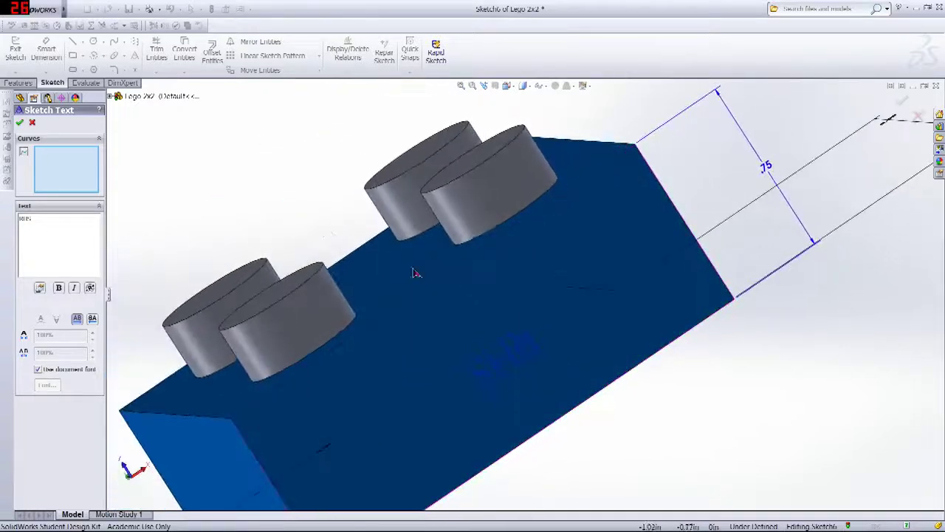
{"action": "left_click", "coordinate": [34, 84]}
{"action": "left_click", "coordinate": [899, 102]}
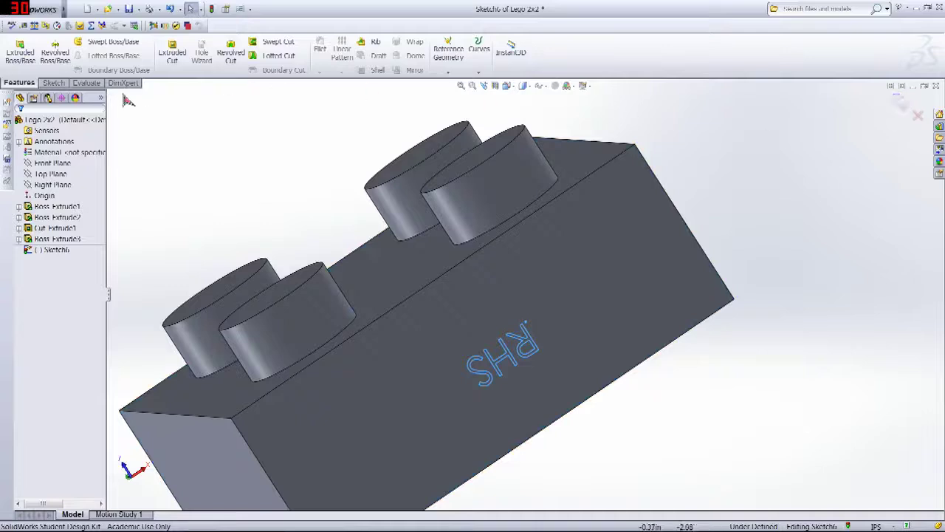
- Engrave the RHS text into the side face with a blind Extruded Cut 0.10 in deep
{"action": "left_click", "coordinate": [180, 61]}
{"action": "middle_click_drag", "start_coordinate": [517, 376], "coordinate": [486, 323]}
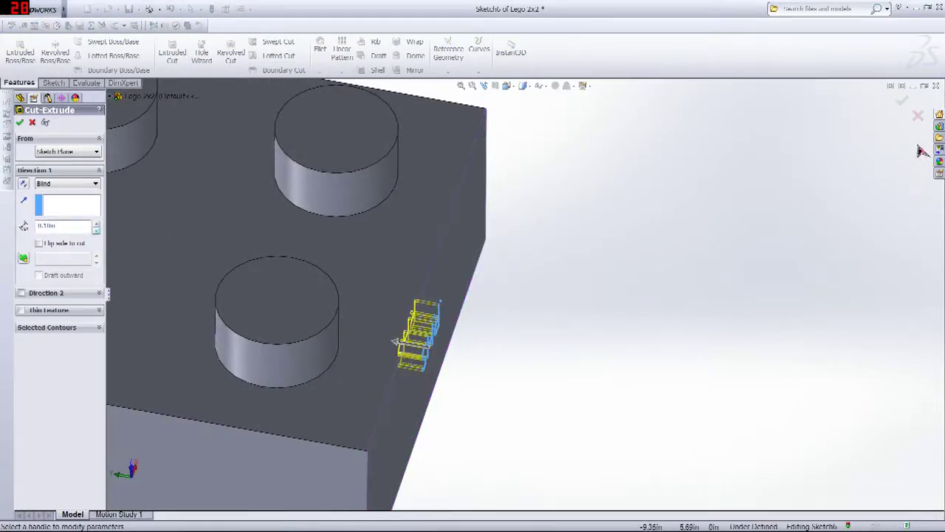
{"action": "key", "text": "Return"}
{"action": "middle_click_drag", "start_coordinate": [591, 281], "coordinate": [273, 312]}
{"action": "middle_click", "coordinate": [272, 313]}
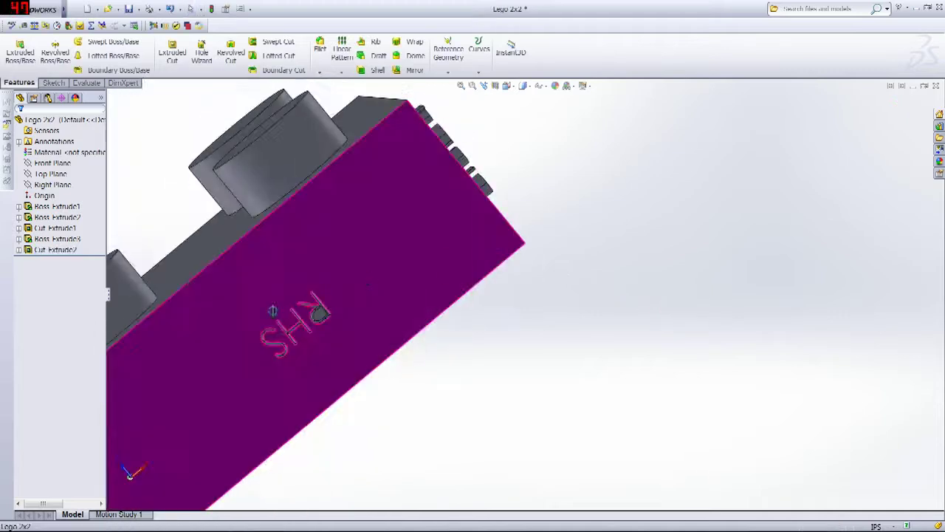
- Examine the engraved RHS text, the raised name and the studs on the finished 2x2 brick from several angles
{"action": "scroll", "coordinate": [273, 313], "scroll_direction": "down", "scroll_amount": 3}
{"action": "left_click", "coordinate": [739, 418]}
{"action": "middle_click_drag", "start_coordinate": [678, 331], "coordinate": [561, 412]}
{"action": "scroll", "coordinate": [578, 380], "scroll_direction": "up", "scroll_amount": 6}
{"action": "middle_click_drag", "start_coordinate": [671, 256], "coordinate": [612, 195]}
{"action": "scroll", "coordinate": [612, 197], "scroll_direction": "down", "scroll_amount": 5}
{"action": "scroll", "coordinate": [472, 344], "scroll_direction": "up", "scroll_amount": 3}
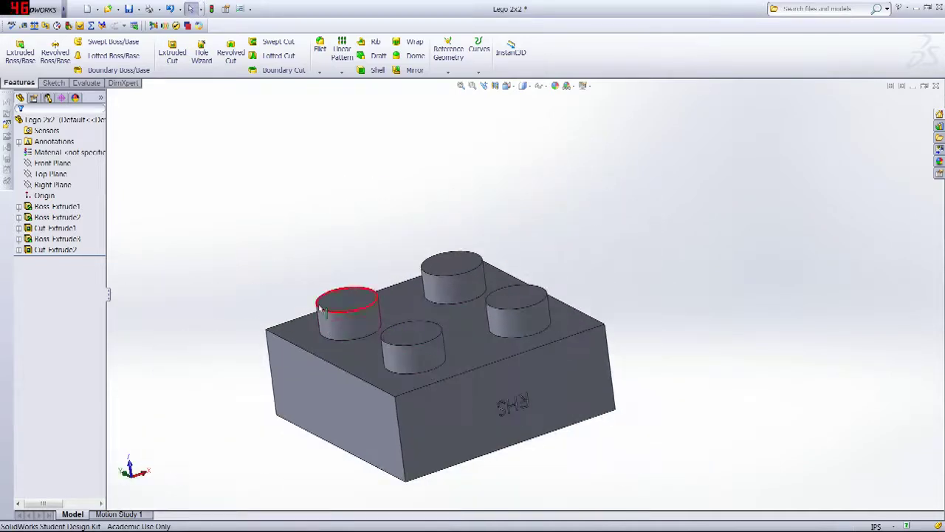
{"action": "middle_click_drag", "start_coordinate": [322, 311], "coordinate": [284, 269]}
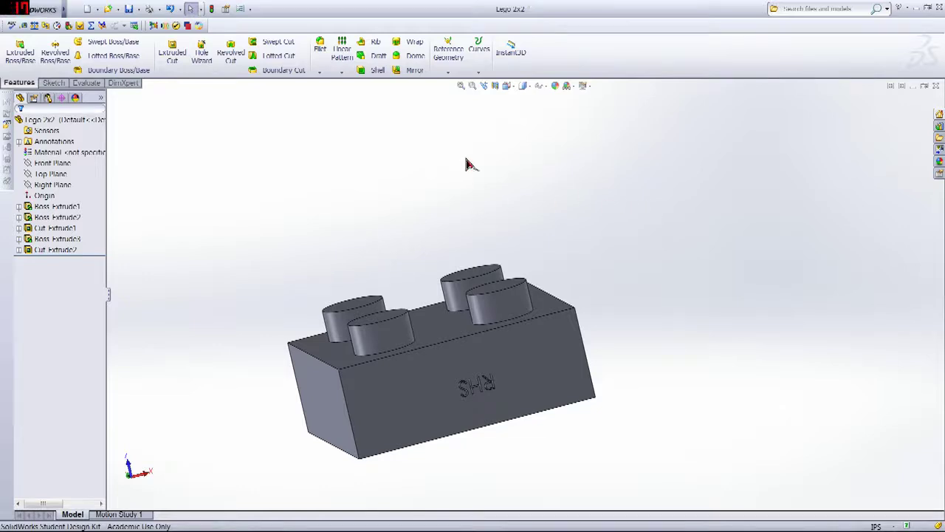
{"action": "middle_click_drag", "start_coordinate": [467, 161], "coordinate": [517, 212]}
{"action": "scroll", "coordinate": [437, 408], "scroll_direction": "up", "scroll_amount": 1}
{"action": "scroll", "coordinate": [436, 404], "scroll_direction": "down", "scroll_amount": 2}
{"action": "scroll", "coordinate": [436, 403], "scroll_direction": "up", "scroll_amount": 1}
{"action": "scroll", "coordinate": [160, 96], "scroll_direction": "up", "scroll_amount": 3}
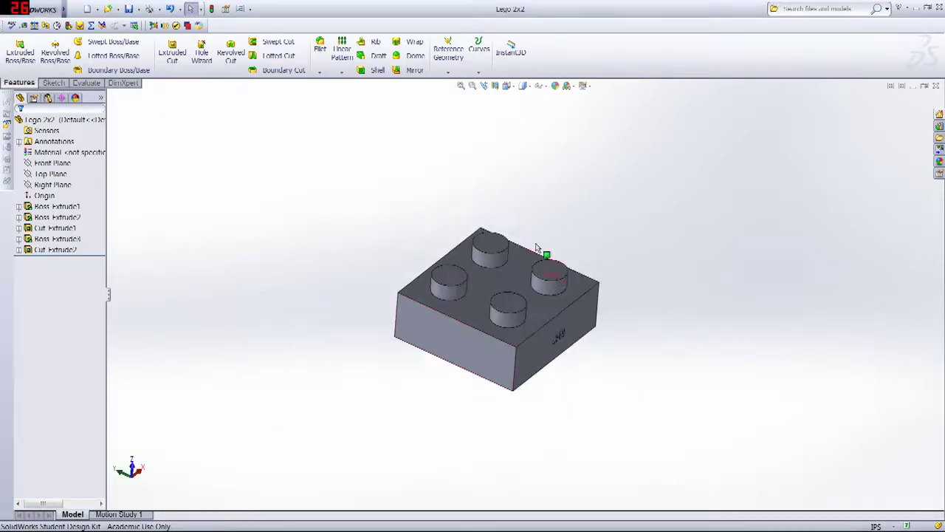
{"action": "middle_click_drag", "start_coordinate": [537, 248], "coordinate": [543, 281]}
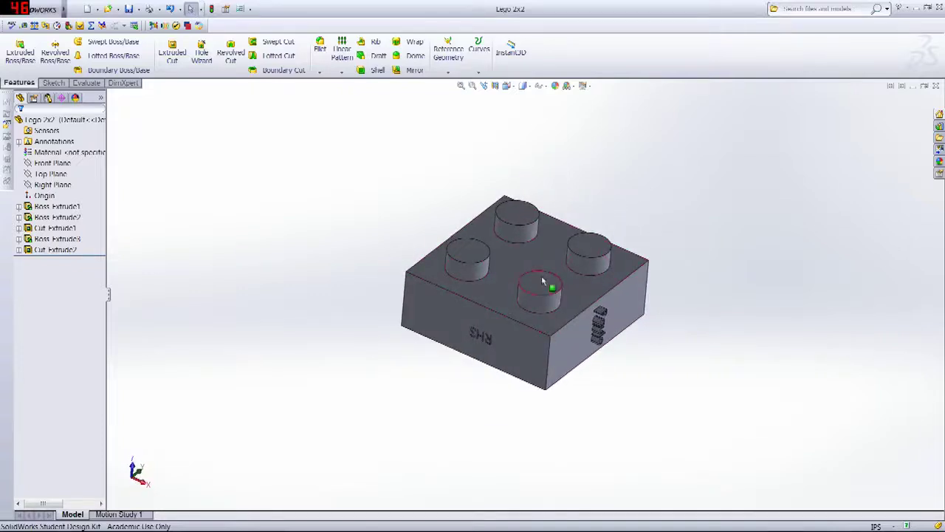
- Save the brick as a new part file named Lego 2x4 in the Lego folder
{"action": "left_click", "coordinate": [139, 10]}
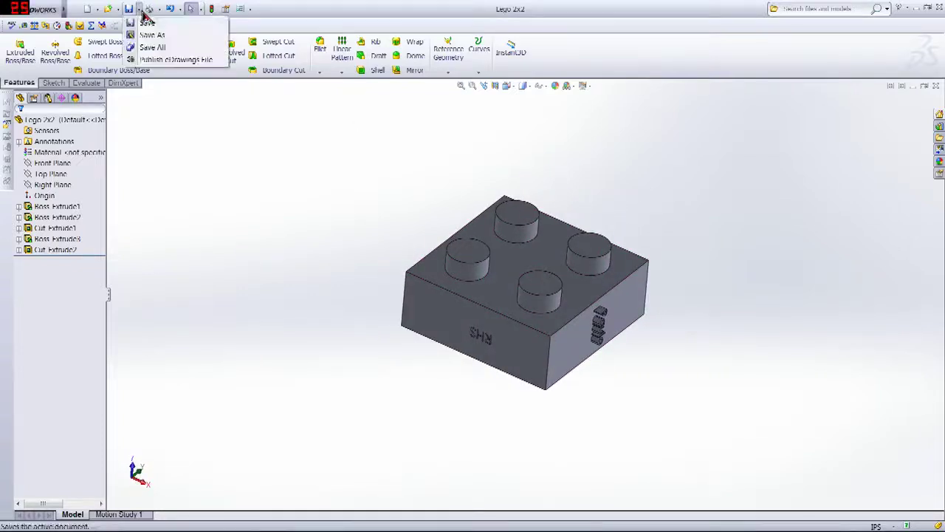
{"action": "left_click", "coordinate": [152, 35]}
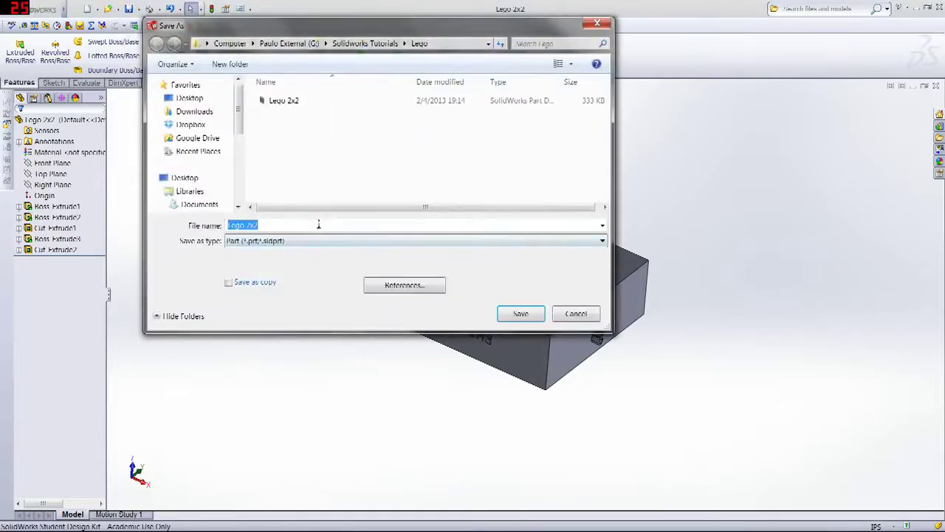
{"action": "key", "text": "BackSpace"}
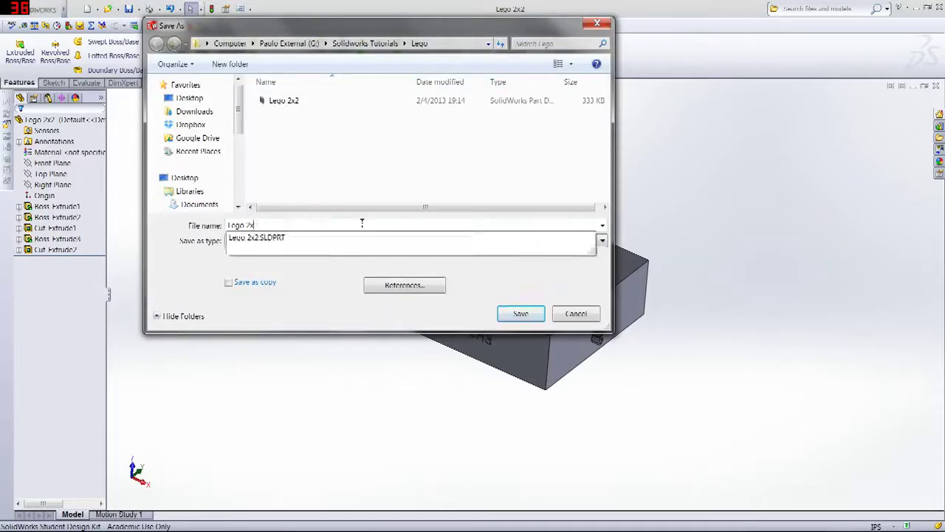
{"action": "type", "text": "4"}
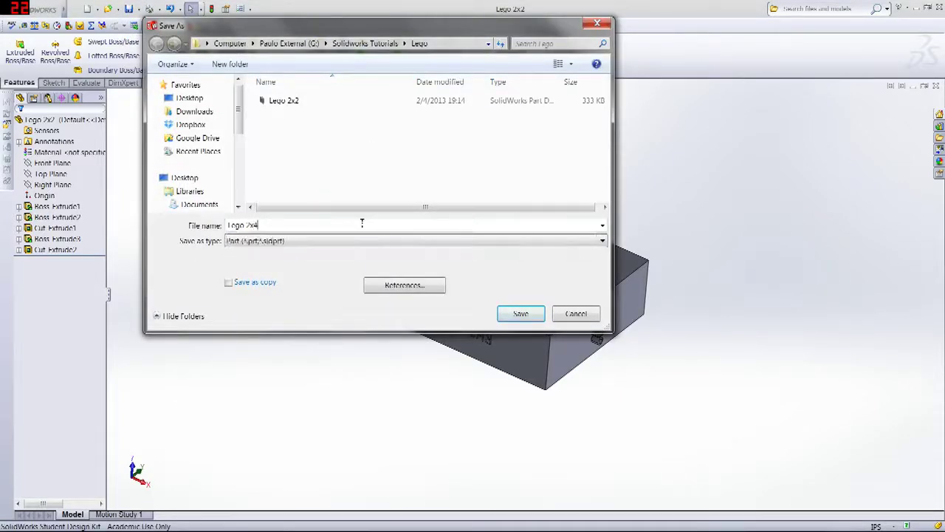
{"action": "left_click", "coordinate": [524, 315]}
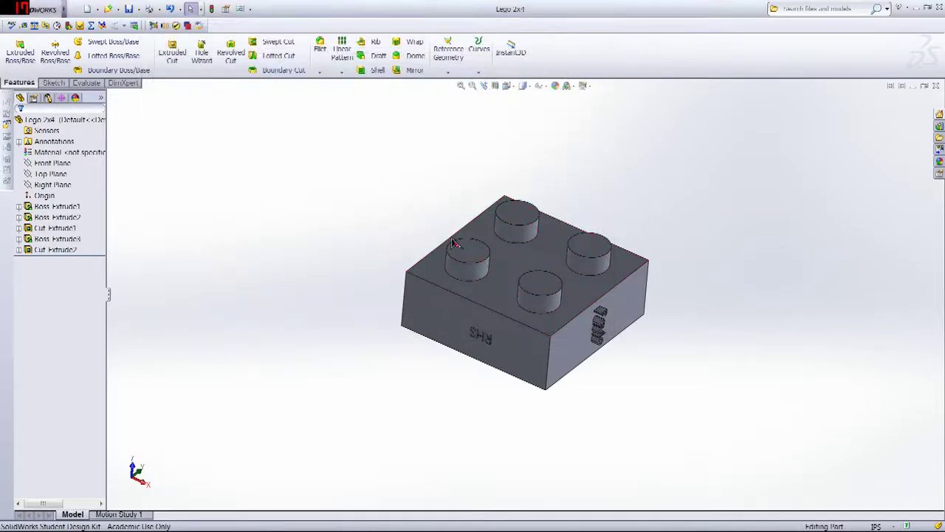
- Check the Lego folder inside Solidworks Tutorials on drive G in Windows Explorer, and return to the part
{"action": "key", "text": "super+e"}
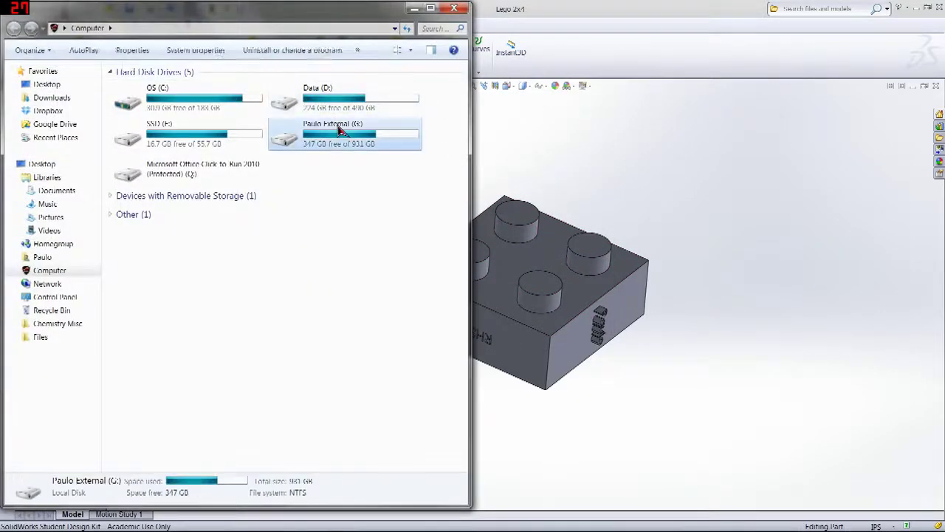
{"action": "double_click", "coordinate": [310, 131]}
{"action": "double_click", "coordinate": [213, 124]}
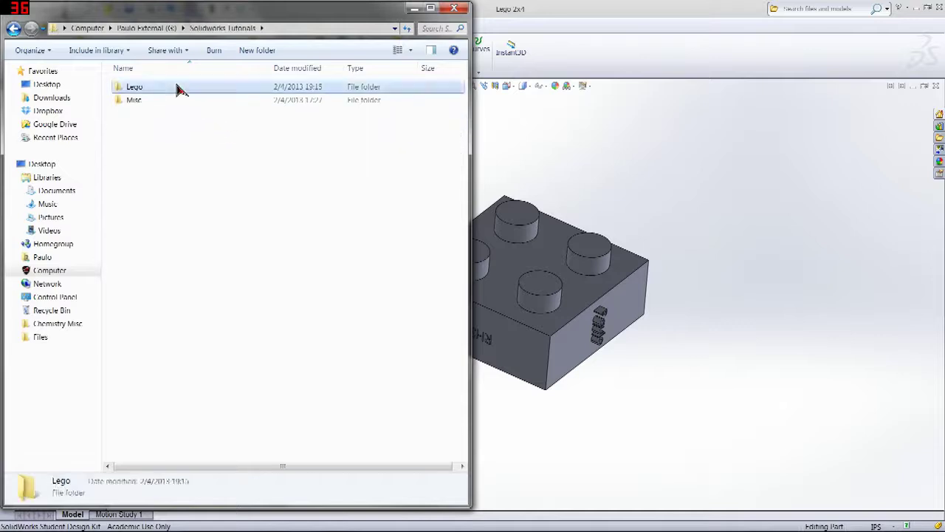
{"action": "double_click", "coordinate": [177, 88]}
{"action": "left_click", "coordinate": [768, 247]}
- Open the base sketch, Sketch1 of the brick's first boss extrusion, for editing
{"action": "mouse_move", "coordinate": [642, 188]}
{"action": "middle_mouse_down"}
{"action": "mouse_move", "coordinate": [553, 128]}
{"action": "mouse_move", "coordinate": [634, 172]}
{"action": "middle_mouse_up"}
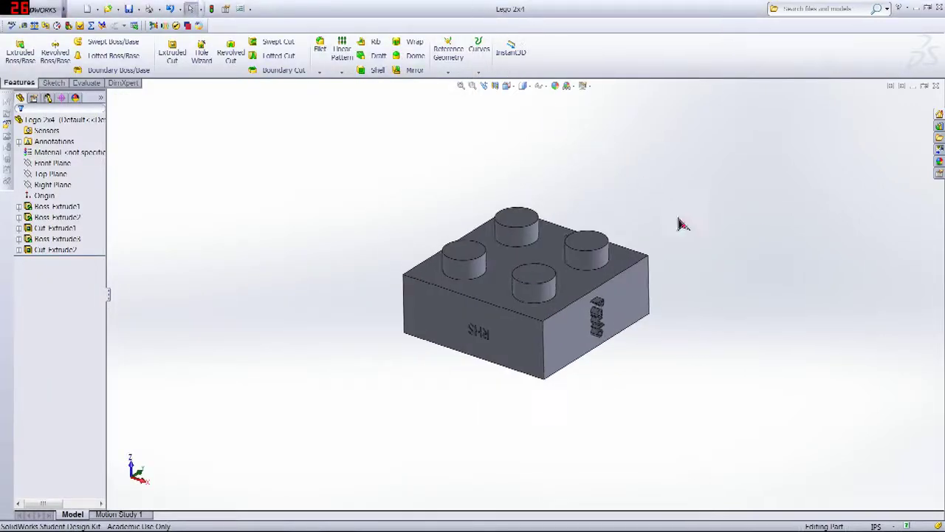
{"action": "middle_click_drag", "start_coordinate": [367, 222], "coordinate": [502, 237]}
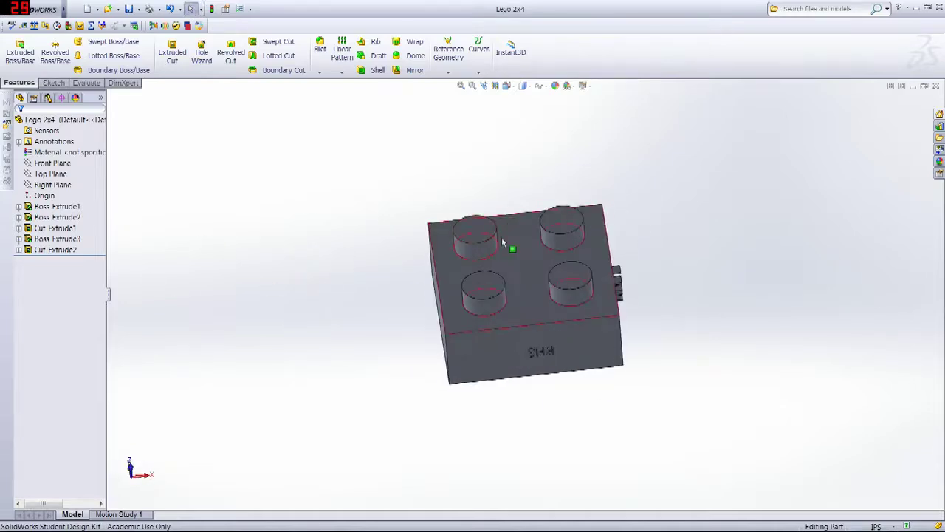
{"action": "mouse_move", "coordinate": [365, 254]}
{"action": "middle_mouse_down"}
{"action": "mouse_move", "coordinate": [364, 204]}
{"action": "mouse_move", "coordinate": [350, 235]}
{"action": "mouse_move", "coordinate": [317, 258]}
{"action": "mouse_move", "coordinate": [352, 247]}
{"action": "middle_mouse_up"}
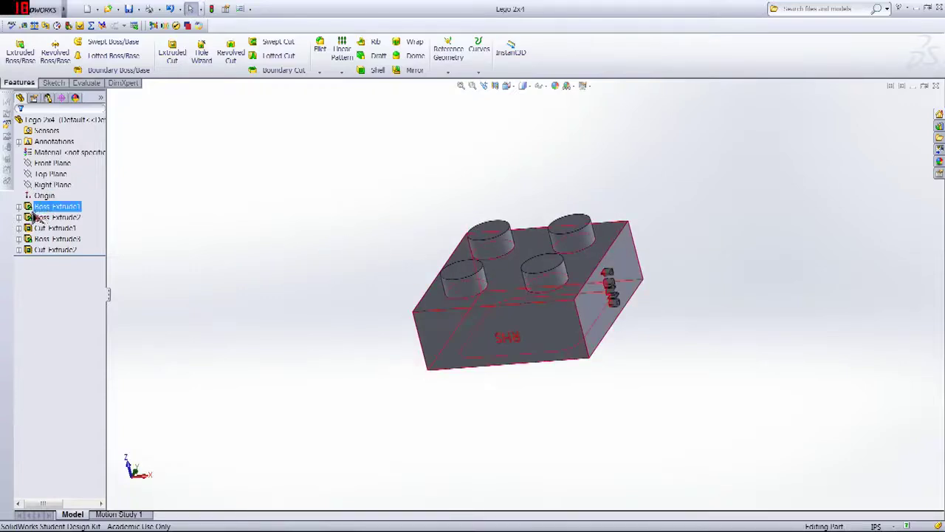
{"action": "left_click", "coordinate": [51, 185]}
{"action": "left_click", "coordinate": [129, 263]}
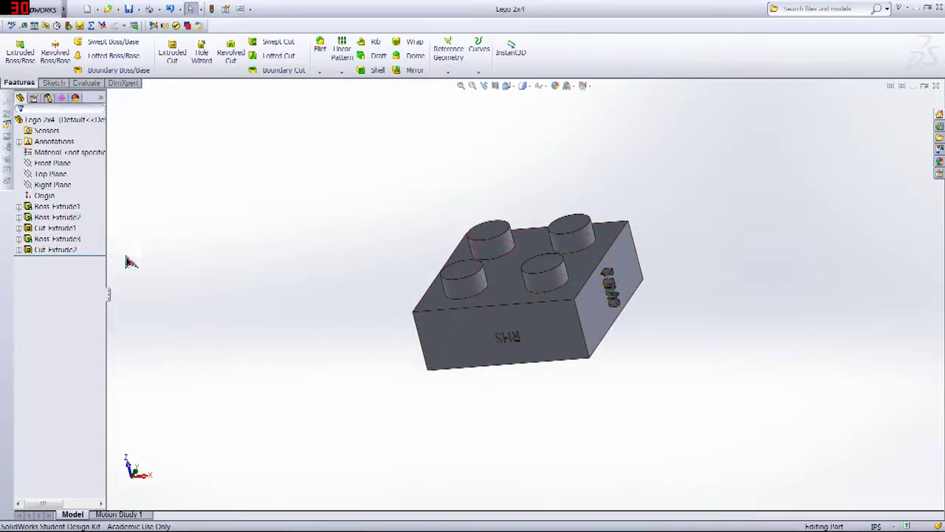
{"action": "left_click", "coordinate": [19, 206]}
{"action": "mouse_move", "coordinate": [389, 173]}
{"action": "middle_mouse_down"}
{"action": "mouse_move", "coordinate": [384, 238]}
{"action": "mouse_move", "coordinate": [461, 288]}
{"action": "middle_mouse_up"}
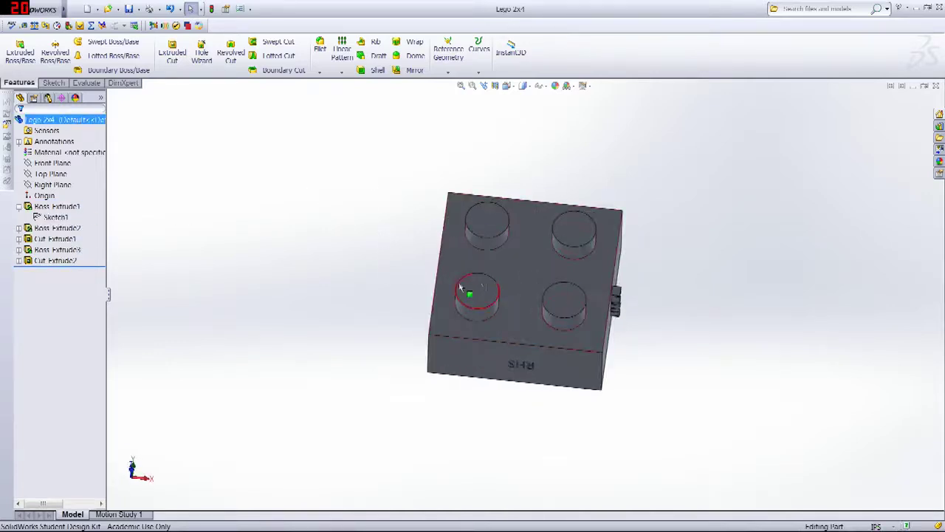
{"action": "left_click", "coordinate": [48, 208]}
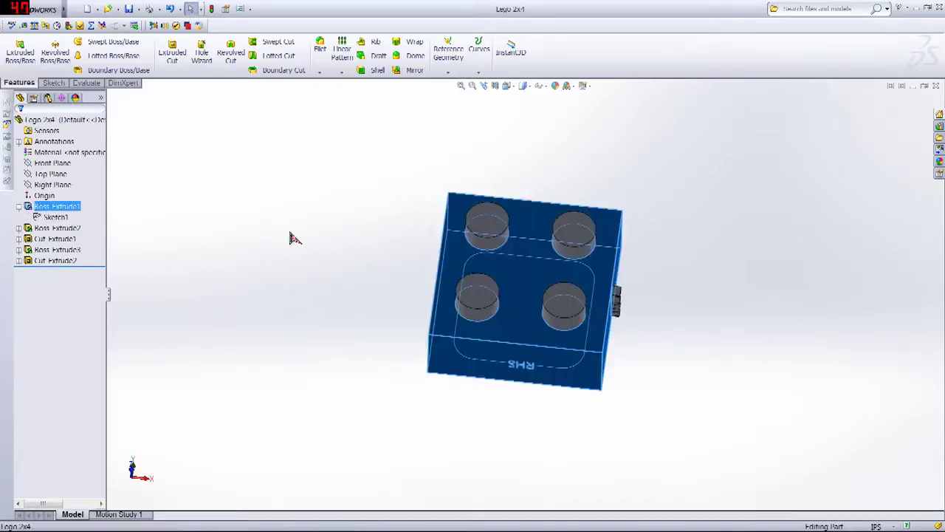
{"action": "middle_click_drag", "start_coordinate": [291, 236], "coordinate": [291, 116]}
{"action": "mouse_move", "coordinate": [394, 231]}
{"action": "middle_mouse_down"}
{"action": "mouse_move", "coordinate": [443, 363]}
{"action": "mouse_move", "coordinate": [266, 310]}
{"action": "middle_mouse_up"}
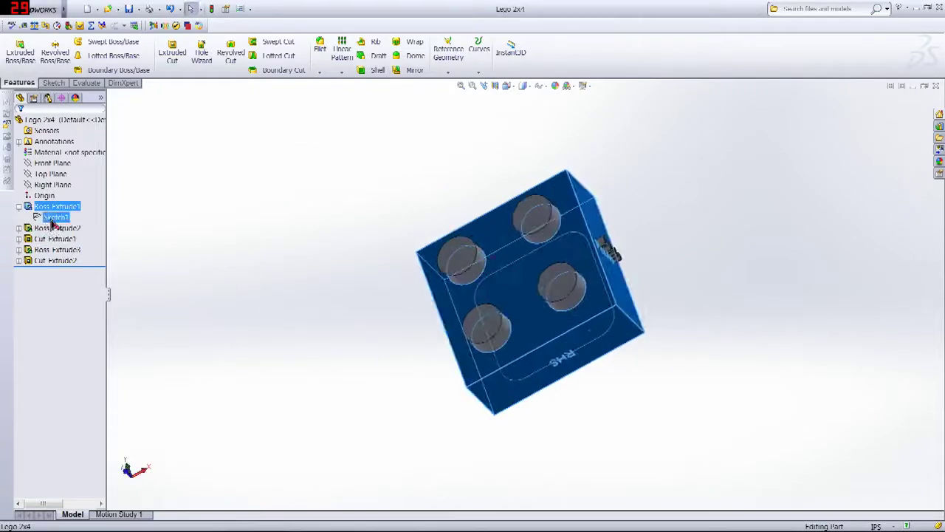
{"action": "left_click", "coordinate": [53, 218]}
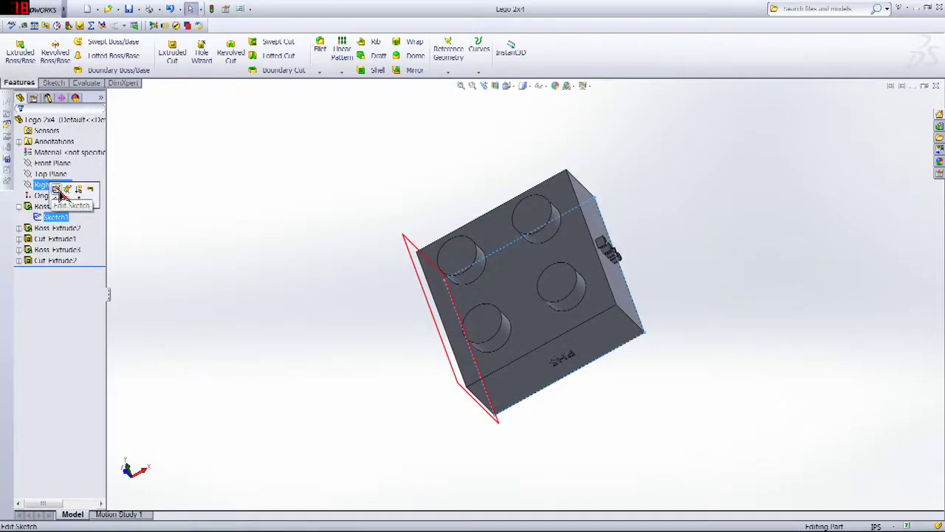
{"action": "left_click", "coordinate": [60, 193]}
- Set the base rectangle's length along X to 4 in and exit the sketch
{"action": "mouse_move", "coordinate": [483, 300]}
{"action": "middle_mouse_down"}
{"action": "mouse_move", "coordinate": [458, 232]}
{"action": "mouse_move", "coordinate": [520, 274]}
{"action": "mouse_move", "coordinate": [578, 244]}
{"action": "mouse_move", "coordinate": [397, 268]}
{"action": "middle_mouse_up"}
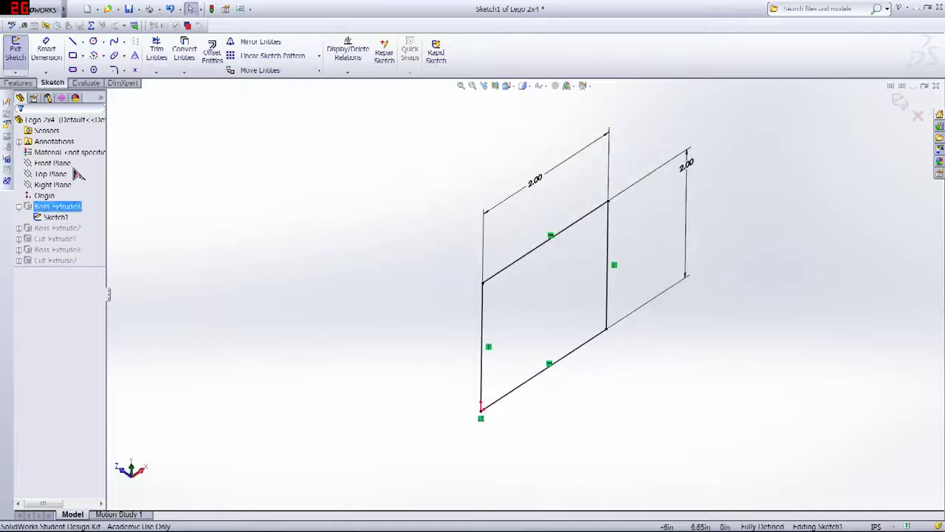
{"action": "mouse_move", "coordinate": [561, 271]}
{"action": "middle_mouse_down"}
{"action": "mouse_move", "coordinate": [660, 308]}
{"action": "mouse_move", "coordinate": [736, 190]}
{"action": "middle_mouse_up"}
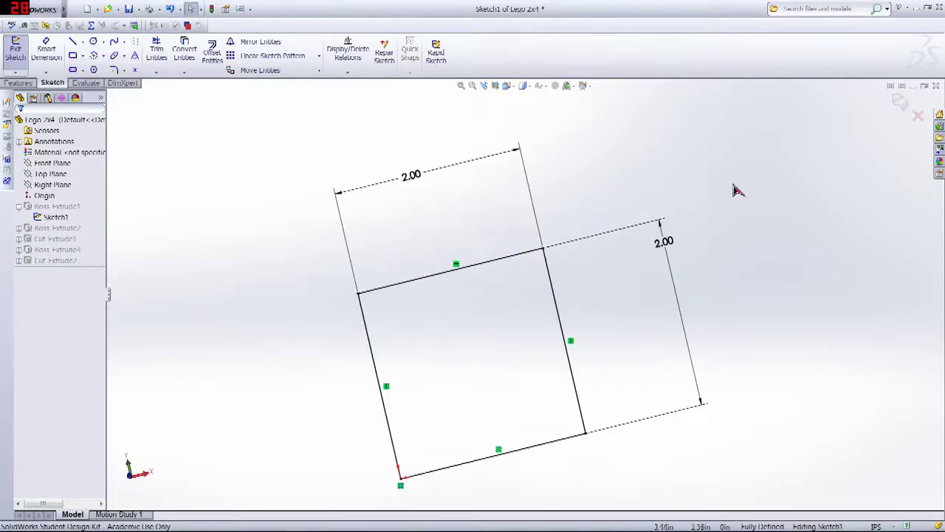
{"action": "double_click", "coordinate": [404, 183]}
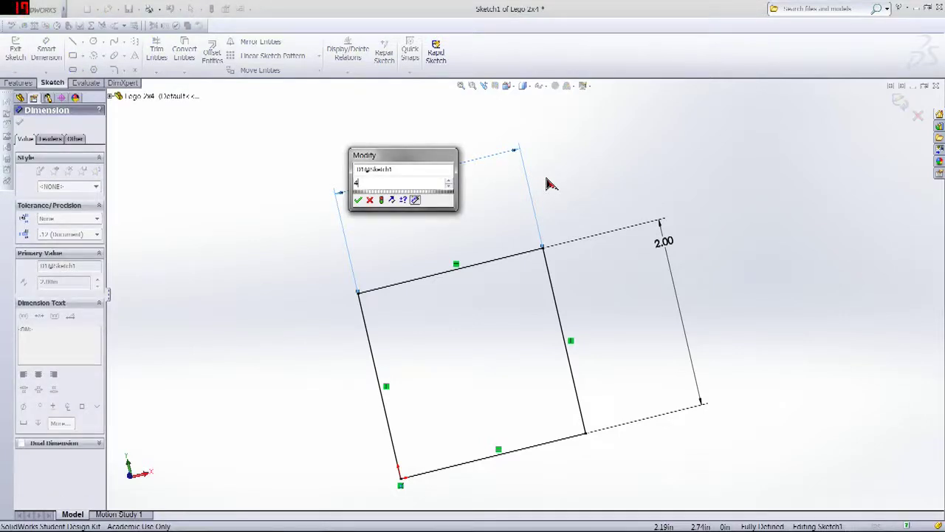
{"action": "type", "text": "4"}
{"action": "key", "text": "Return"}
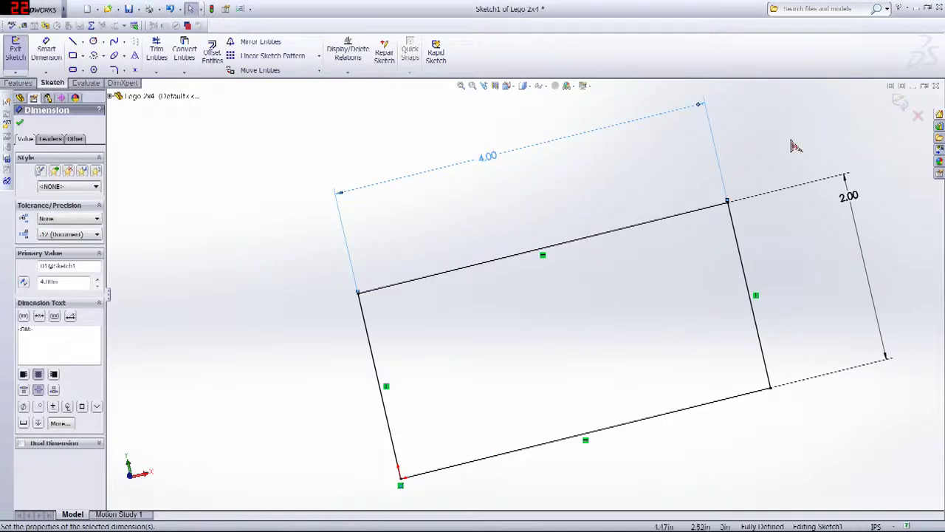
{"action": "left_click", "coordinate": [900, 104]}
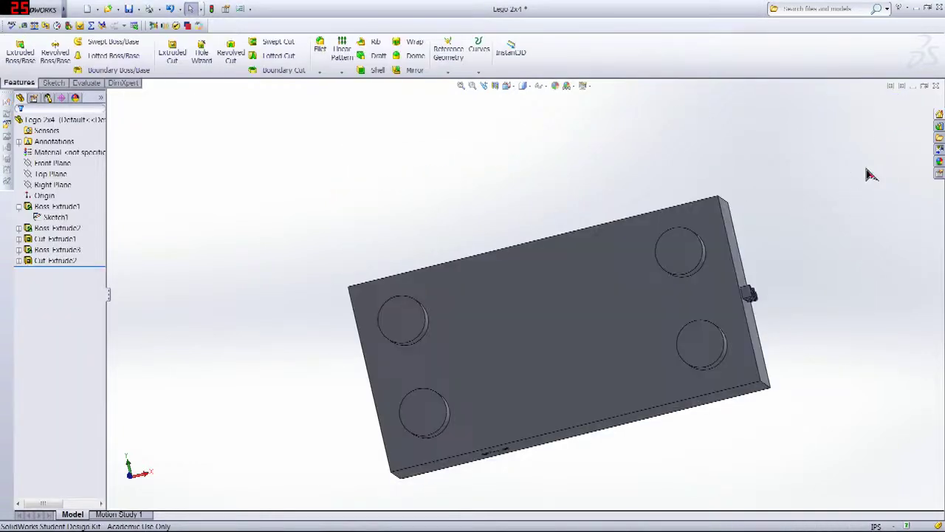
- Examine the lengthened brick's top, side texts and underside pocket, including which sketch belongs to the pocket's cut extrusion
{"action": "middle_click_drag", "start_coordinate": [432, 360], "coordinate": [580, 180]}
{"action": "middle_click_drag", "start_coordinate": [577, 245], "coordinate": [555, 382]}
{"action": "middle_click_drag", "start_coordinate": [382, 285], "coordinate": [375, 230]}
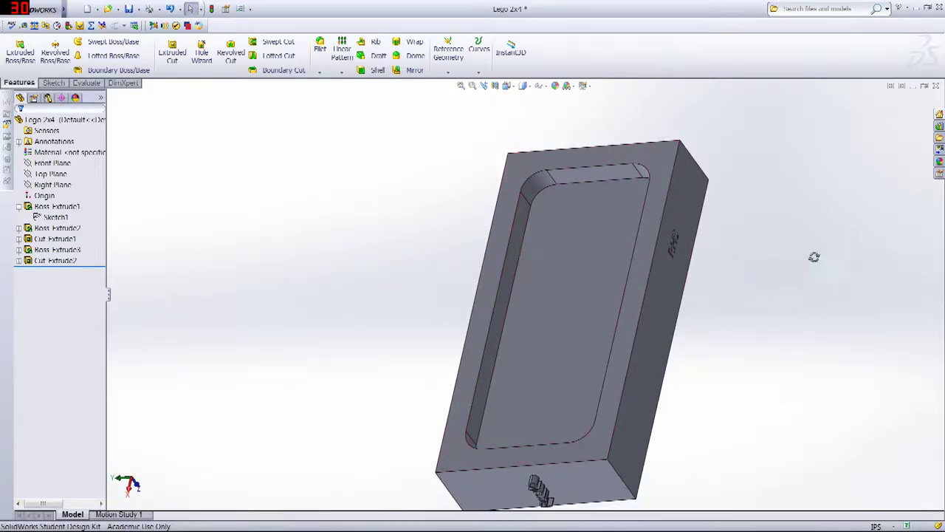
{"action": "middle_click_drag", "start_coordinate": [814, 256], "coordinate": [485, 261]}
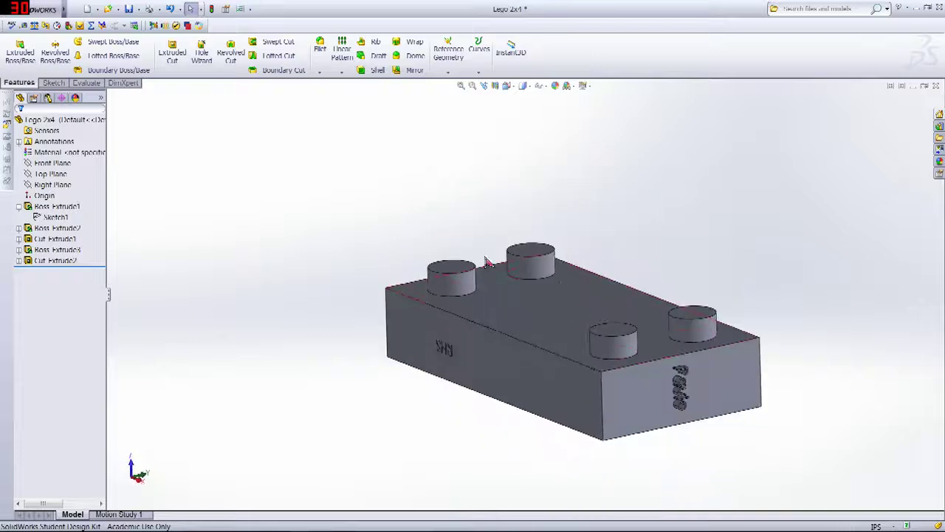
{"action": "middle_click_drag", "start_coordinate": [644, 326], "coordinate": [484, 171]}
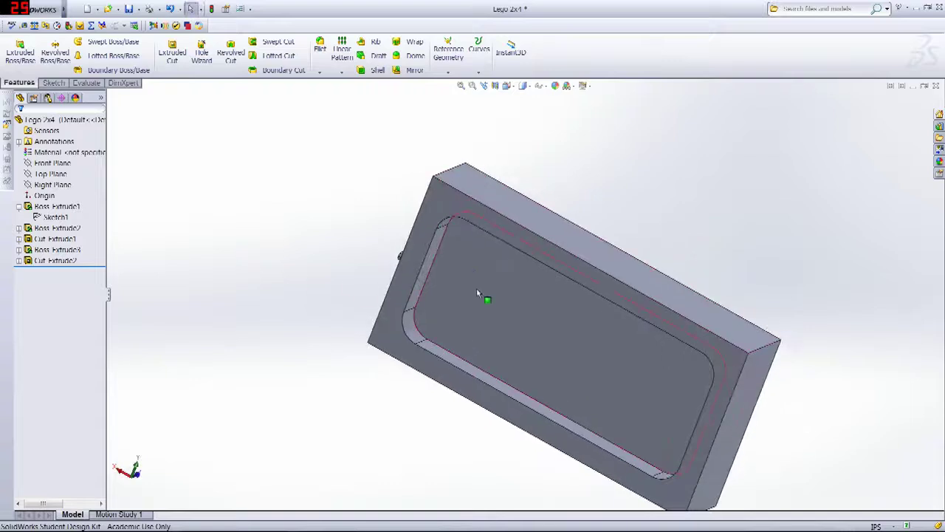
{"action": "left_click", "coordinate": [59, 242]}
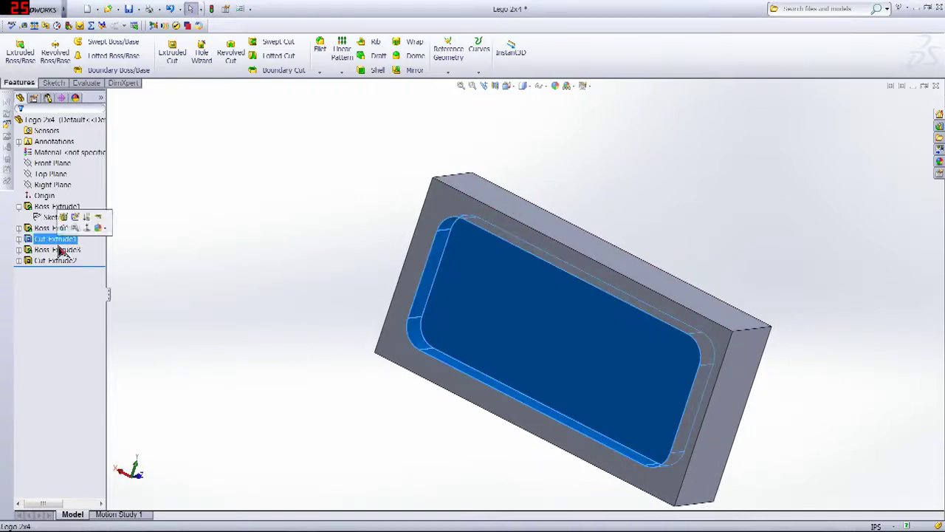
{"action": "mouse_move", "coordinate": [297, 352]}
{"action": "middle_mouse_down"}
{"action": "mouse_move", "coordinate": [330, 306]}
{"action": "mouse_move", "coordinate": [346, 247]}
{"action": "mouse_move", "coordinate": [463, 437]}
{"action": "mouse_move", "coordinate": [426, 502]}
{"action": "mouse_move", "coordinate": [473, 517]}
{"action": "mouse_move", "coordinate": [772, 398]}
{"action": "middle_mouse_up"}
{"action": "left_click", "coordinate": [20, 239]}
{"action": "left_click", "coordinate": [270, 171]}
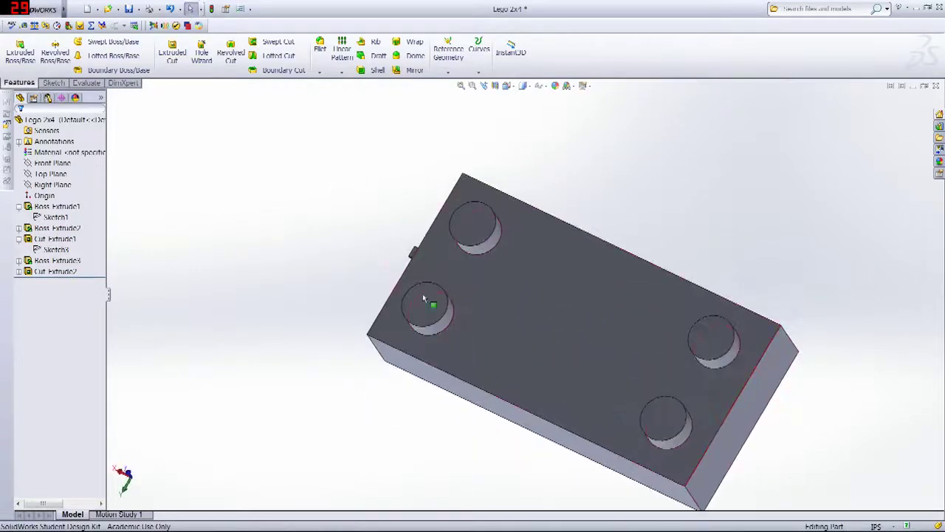
- Open Sketch2 with the stud circles, under the second boss extrusion, for editing
{"action": "left_click", "coordinate": [40, 229]}
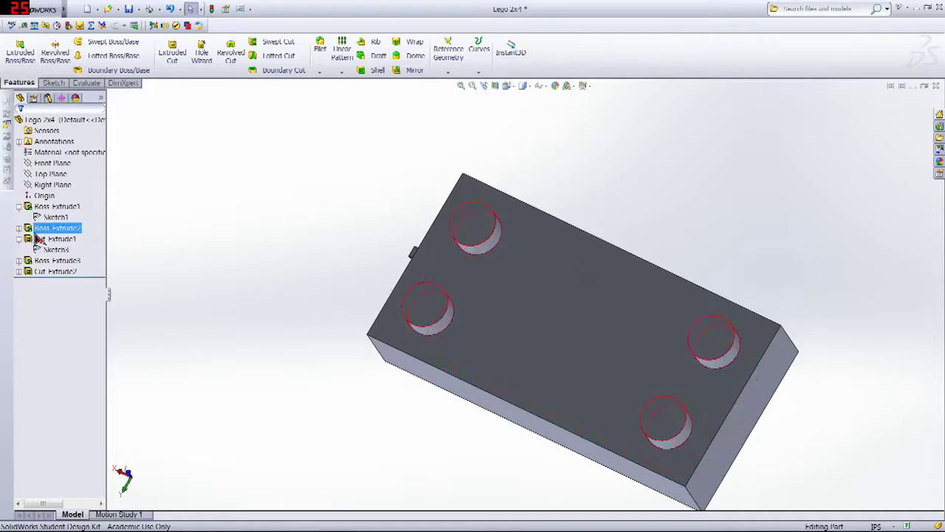
{"action": "middle_click_drag", "start_coordinate": [251, 310], "coordinate": [264, 253]}
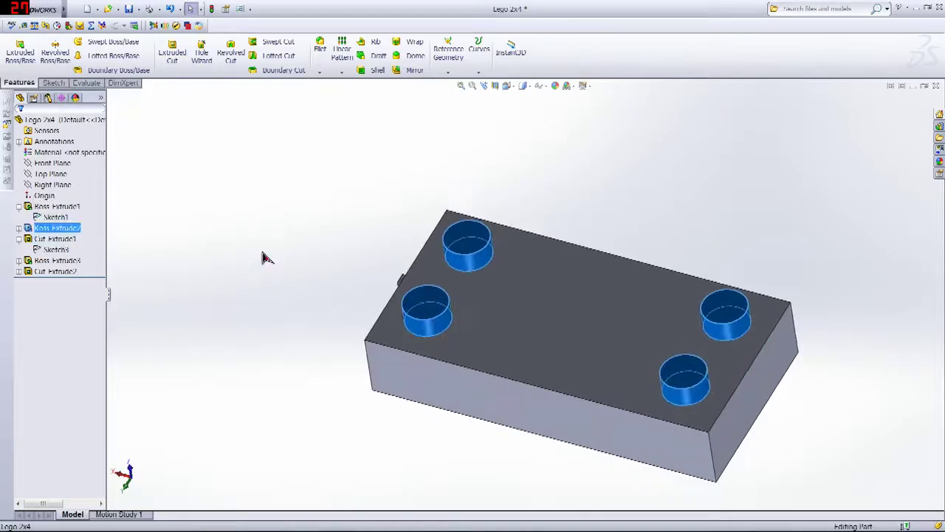
{"action": "left_click", "coordinate": [19, 228]}
{"action": "left_click", "coordinate": [56, 239]}
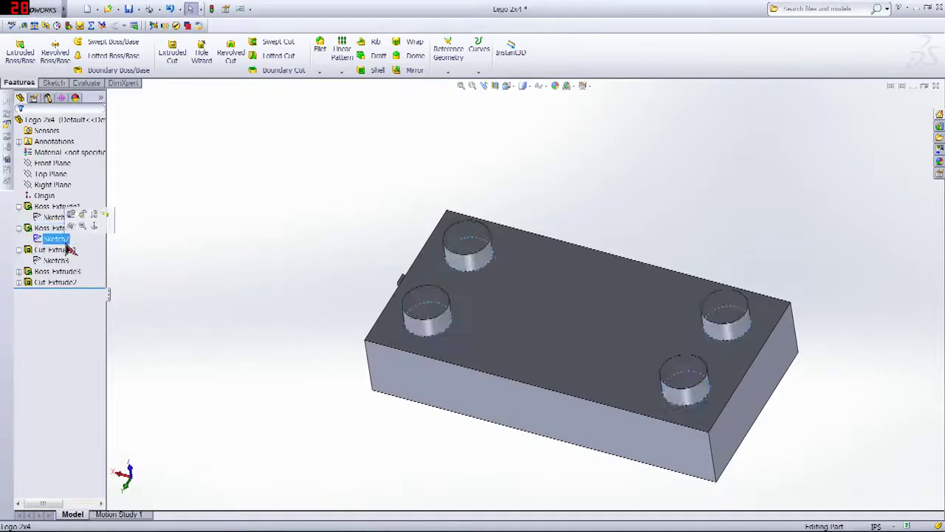
{"action": "right_click", "coordinate": [68, 250]}
{"action": "left_click", "coordinate": [72, 214]}
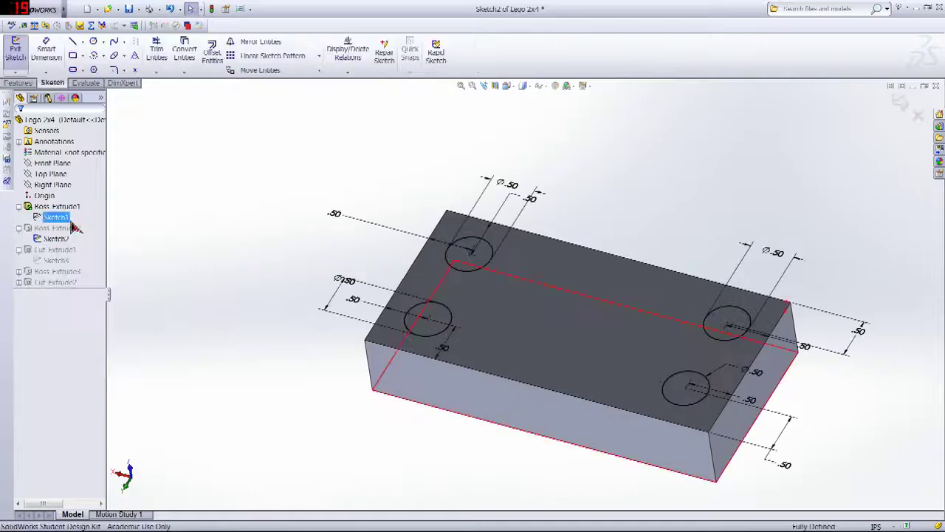
- Sketch four circles, about 0.2 to 0.7 in in diameter, on the top face between the corner circles, two along each long edge
{"action": "middle_click_drag", "start_coordinate": [660, 154], "coordinate": [649, 187]}
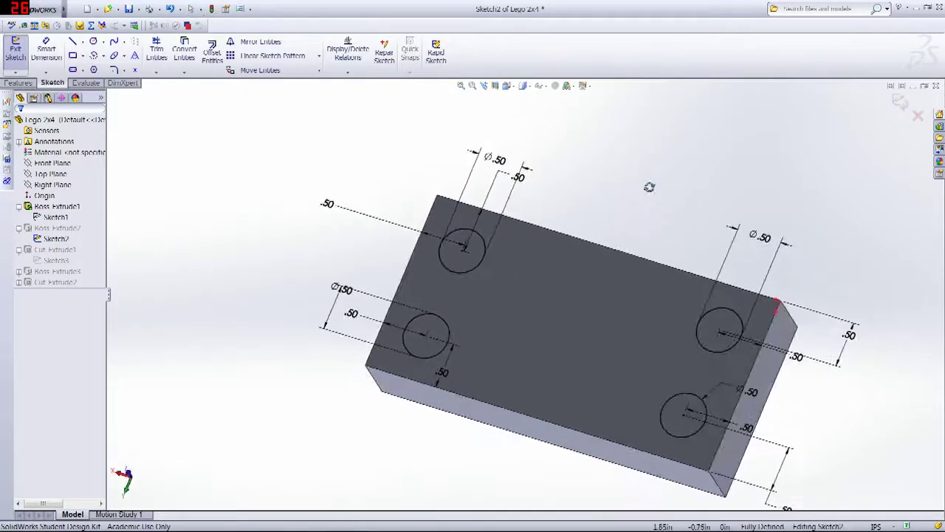
{"action": "left_click", "coordinate": [93, 42]}
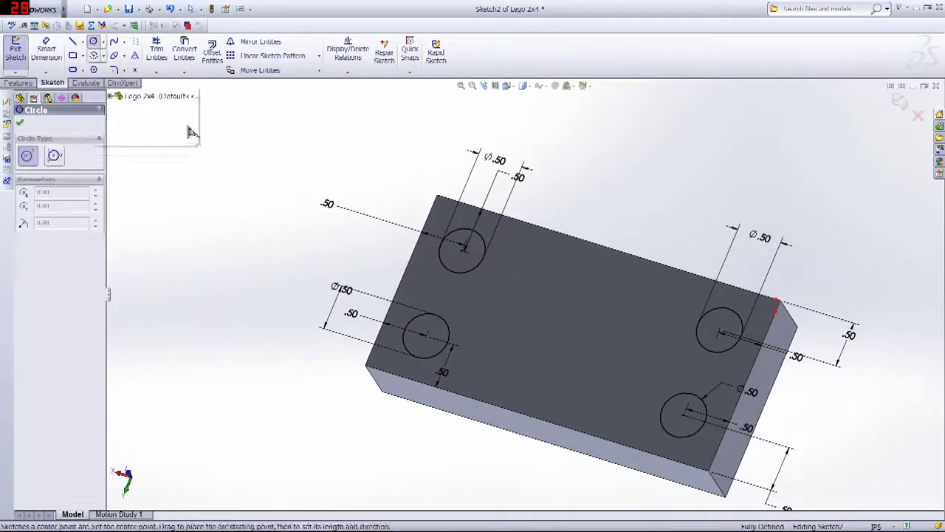
{"action": "left_click", "coordinate": [548, 264]}
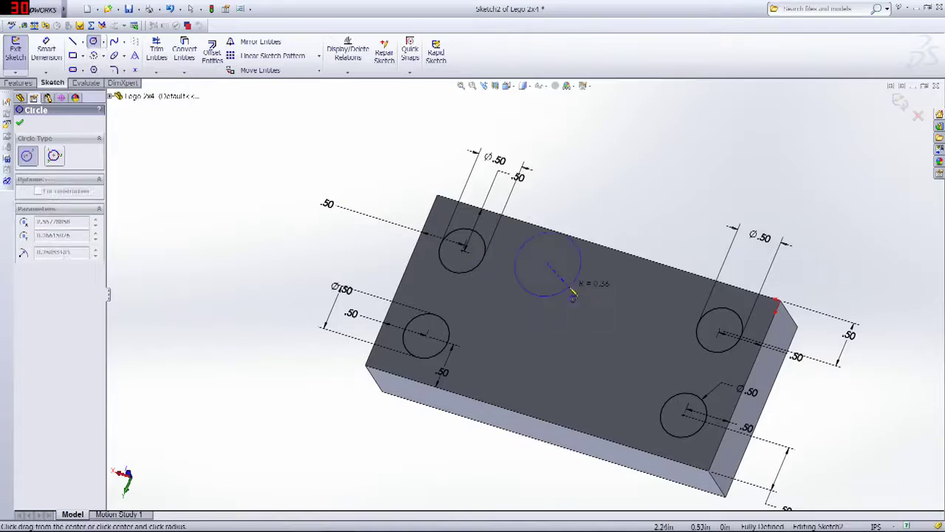
{"action": "left_click", "coordinate": [570, 290]}
{"action": "left_click", "coordinate": [592, 367]}
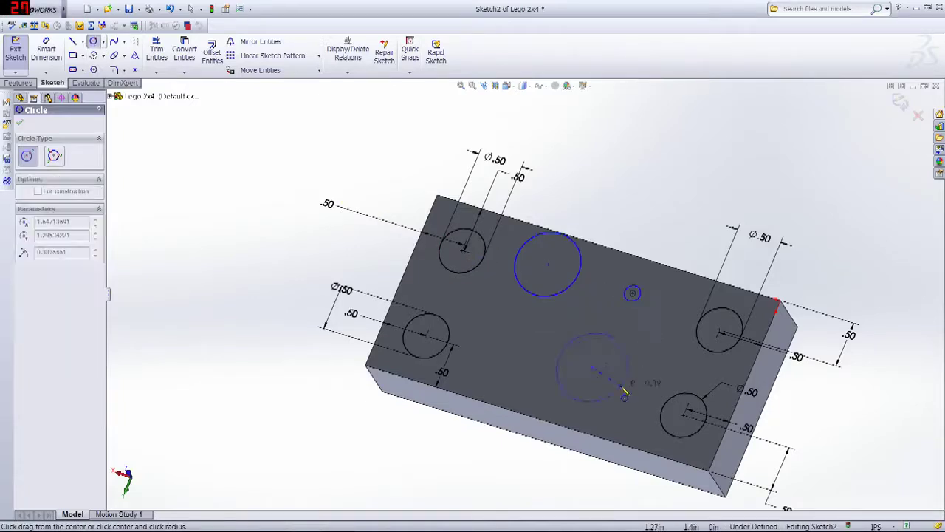
{"action": "left_click", "coordinate": [625, 382]}
{"action": "left_click", "coordinate": [499, 336]}
{"action": "left_click", "coordinate": [527, 347]}
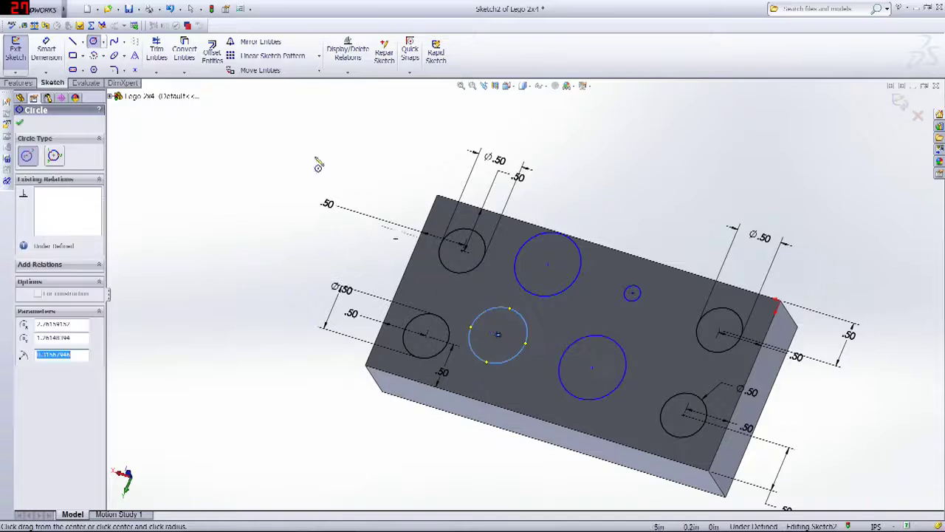
- Dimension the diameters of the two new circles along the far long edge to 0.5 in each
{"action": "left_click", "coordinate": [45, 49]}
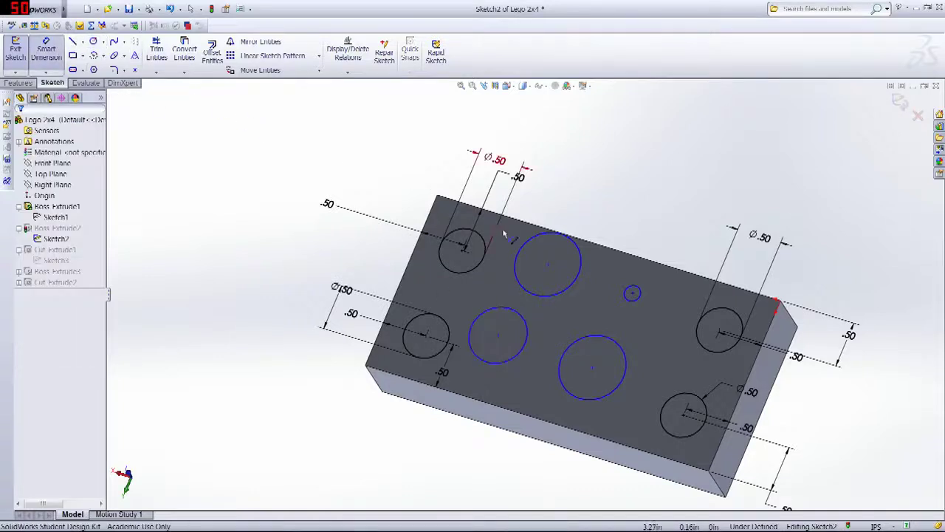
{"action": "left_click", "coordinate": [527, 244]}
{"action": "left_click", "coordinate": [559, 195]}
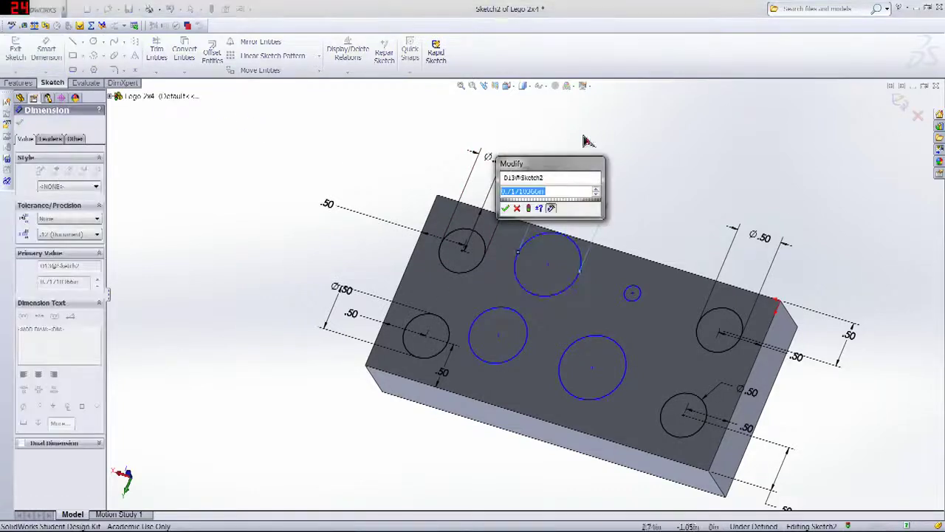
{"action": "type", "text": ".55"}
{"action": "key", "text": "Return"}
{"action": "left_click", "coordinate": [634, 290]}
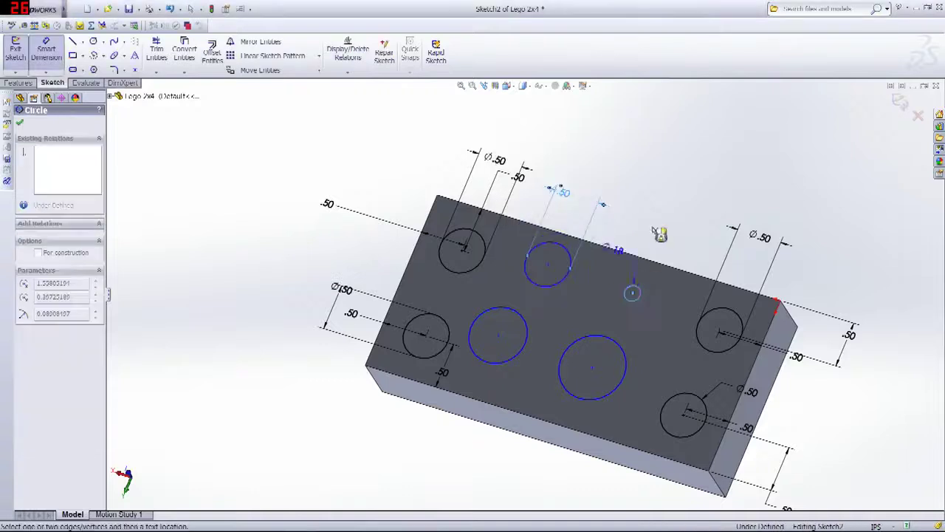
{"action": "left_click", "coordinate": [658, 218]}
{"action": "type", "text": ".5"}
{"action": "key", "text": "Return"}
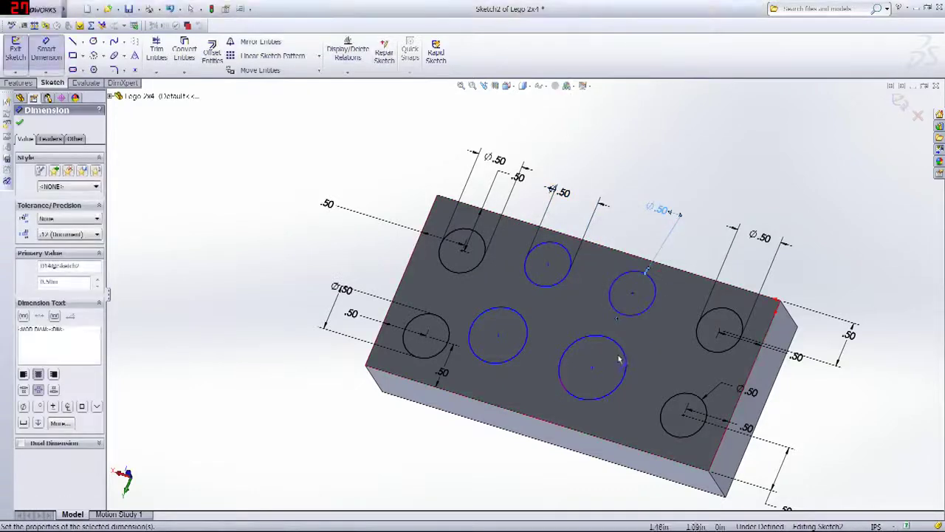
- Dimension the diameters of the two new circles along the near long edge to 0.5 in each
{"action": "left_click", "coordinate": [624, 354]}
{"action": "left_click", "coordinate": [650, 342]}
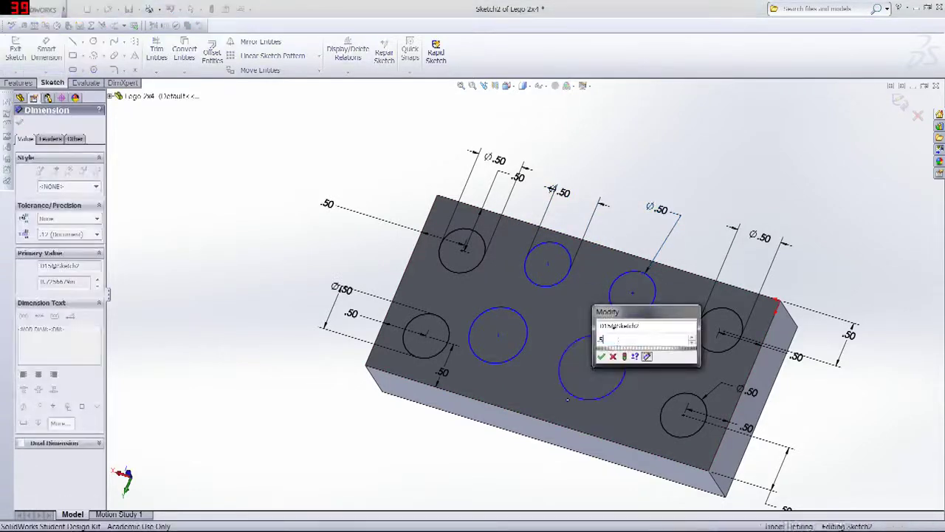
{"action": "type", "text": ".5"}
{"action": "key", "text": "Return"}
{"action": "left_click", "coordinate": [527, 330]}
{"action": "left_click", "coordinate": [545, 320]}
{"action": "type", "text": ".5"}
{"action": "key", "text": "Return"}
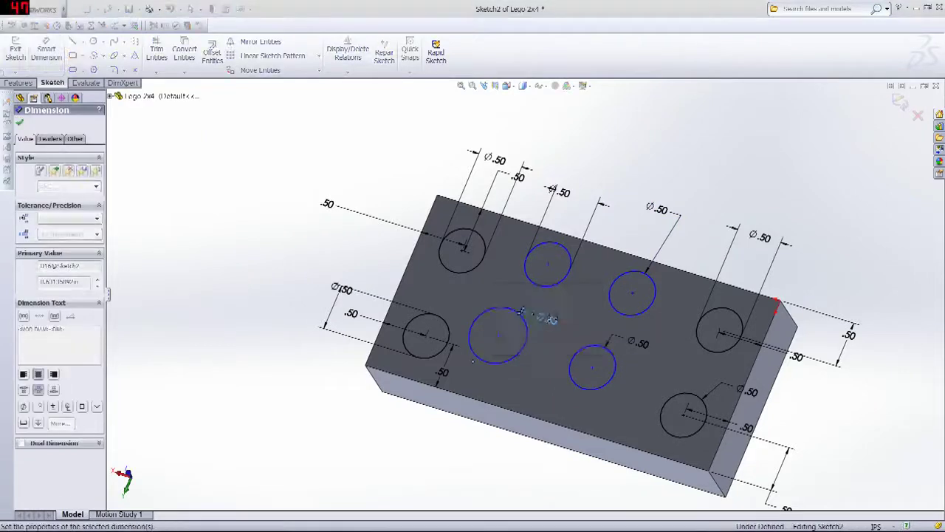
- Dimension both middle circles of the far row 0.5 in from the far long edge of the brick
{"action": "left_click", "coordinate": [563, 250]}
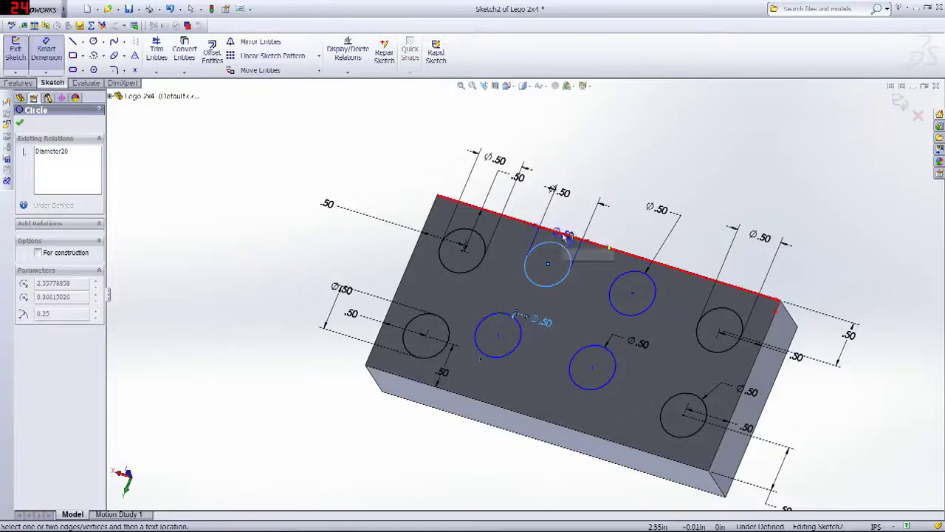
{"action": "left_click", "coordinate": [564, 235]}
{"action": "left_click", "coordinate": [602, 179]}
{"action": "type", "text": ".5"}
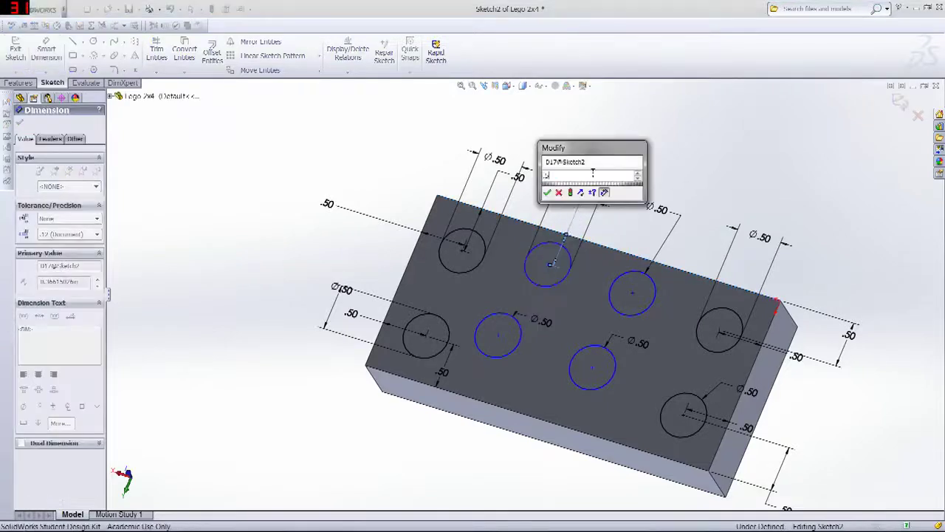
{"action": "key", "text": "Return"}
{"action": "left_click", "coordinate": [647, 277]}
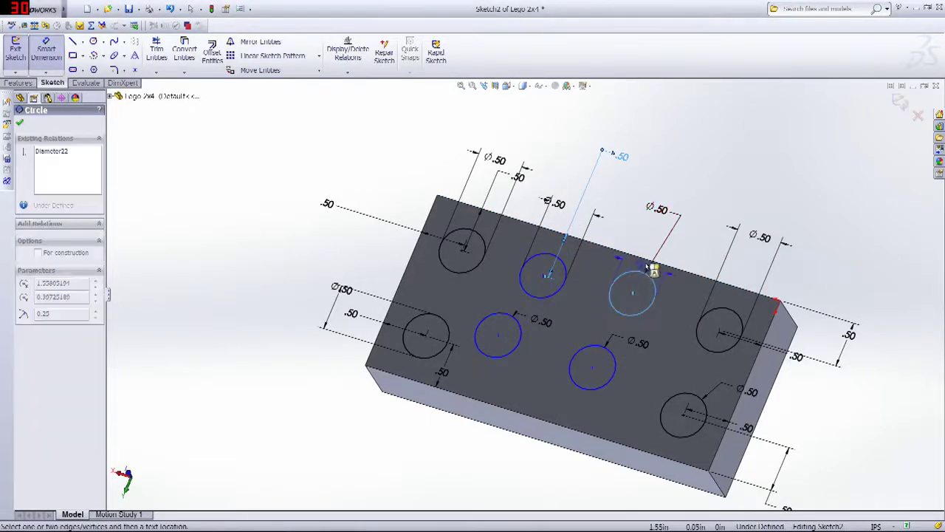
{"action": "left_click", "coordinate": [653, 263]}
{"action": "left_click", "coordinate": [654, 234]}
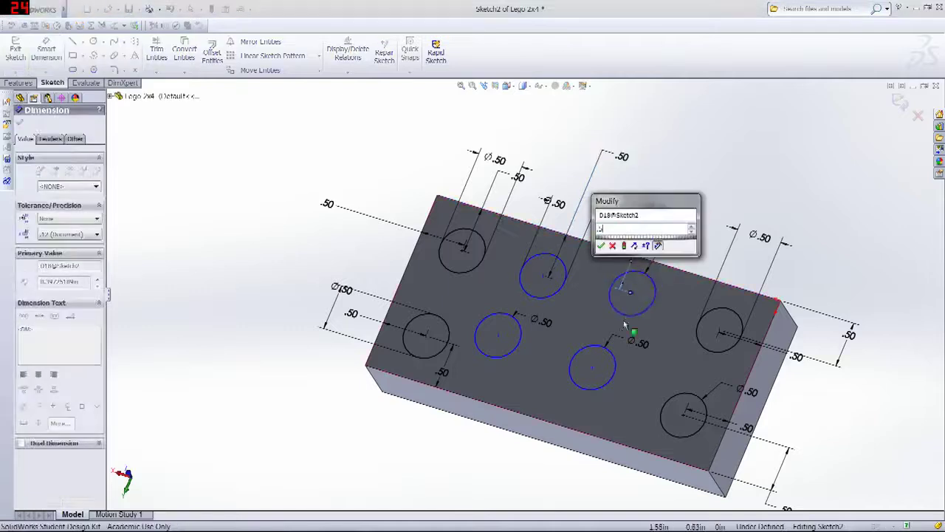
{"action": "type", "text": ".5"}
{"action": "key", "text": "Return"}
- Dimension both middle circles of the near row 0.5 in from the near long edge of the brick
{"action": "left_click", "coordinate": [610, 353]}
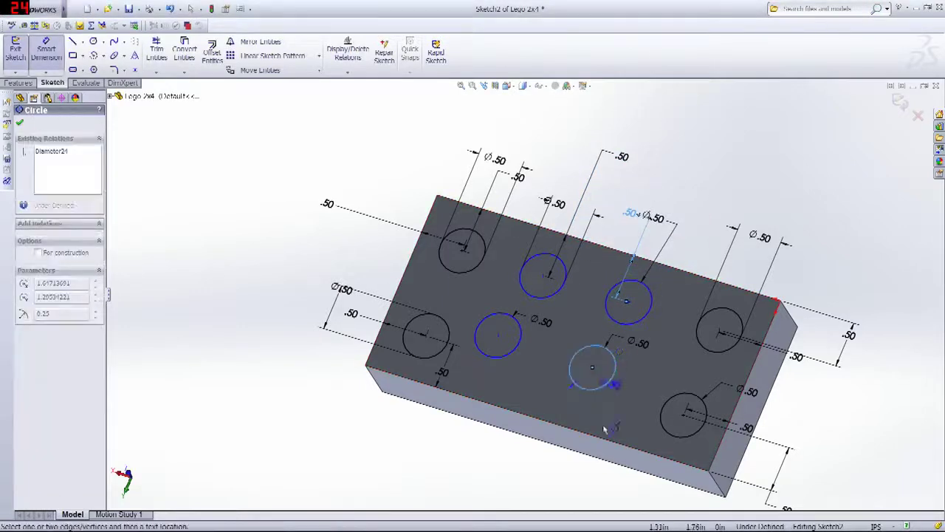
{"action": "left_click", "coordinate": [598, 439]}
{"action": "left_click", "coordinate": [540, 458]}
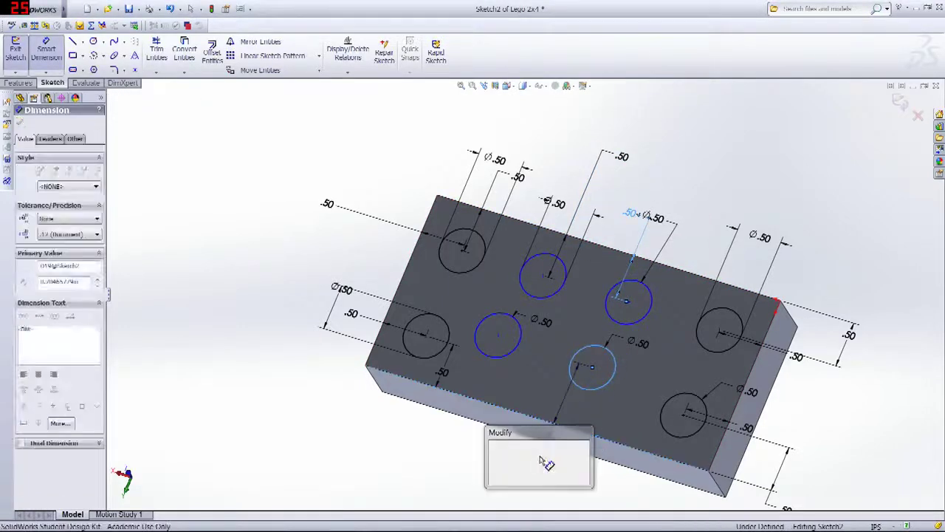
{"action": "type", "text": ".5"}
{"action": "key", "text": "Return"}
{"action": "left_click", "coordinate": [494, 359]}
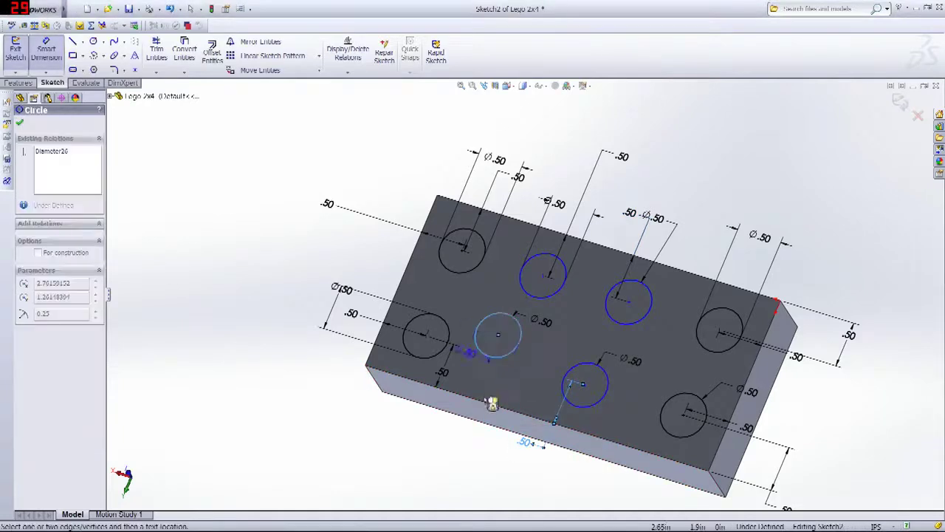
{"action": "left_click", "coordinate": [491, 404]}
{"action": "left_click", "coordinate": [433, 434]}
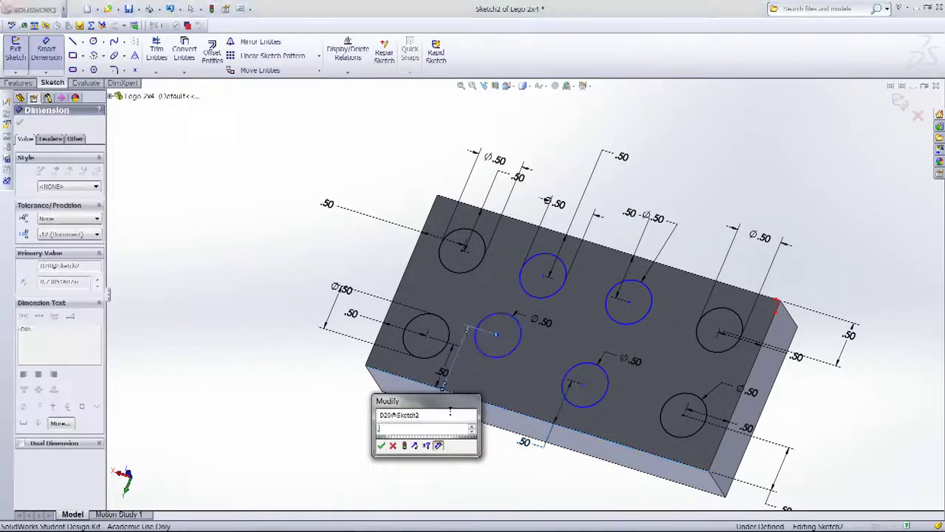
{"action": "type", "text": ".5"}
{"action": "key", "text": "Return"}
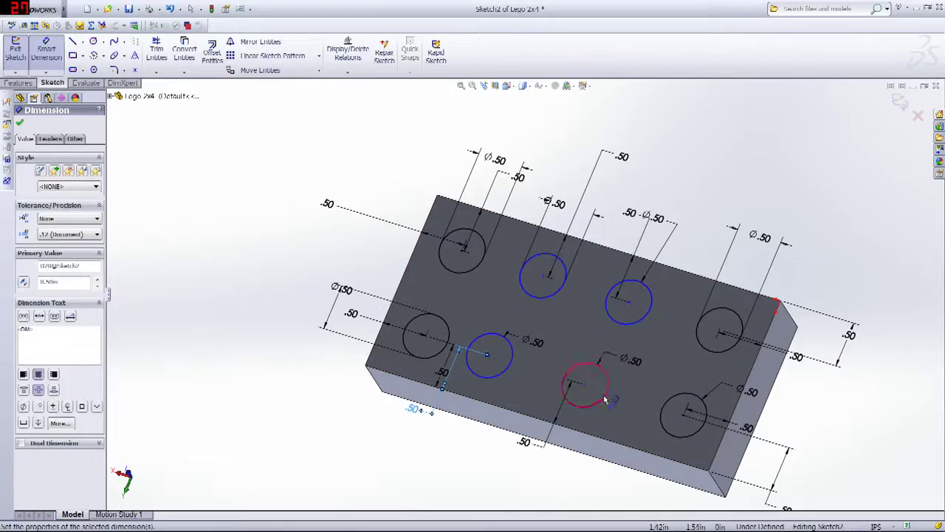
- Dimension the spacing between the two right-hand corner circles and their neighbouring middle circles to 1 in in both rows
{"action": "left_click", "coordinate": [605, 400]}
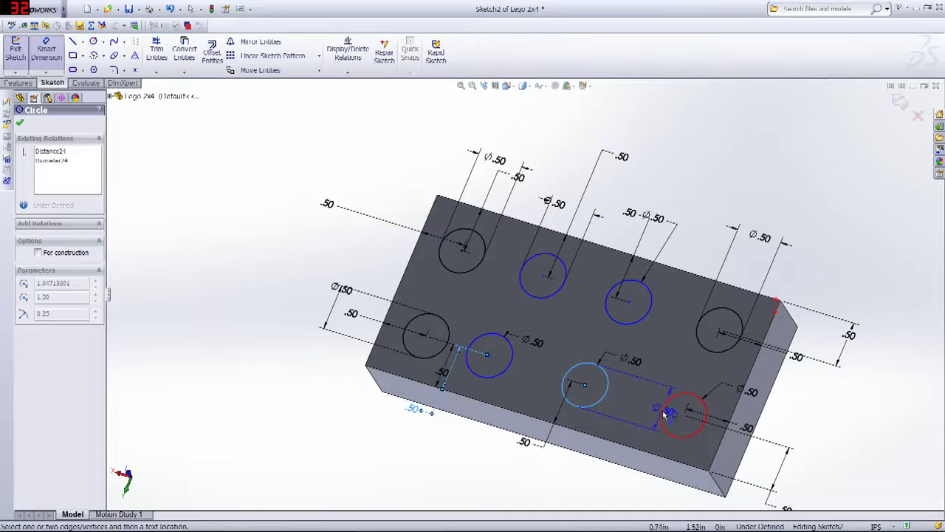
{"action": "left_click", "coordinate": [668, 413]}
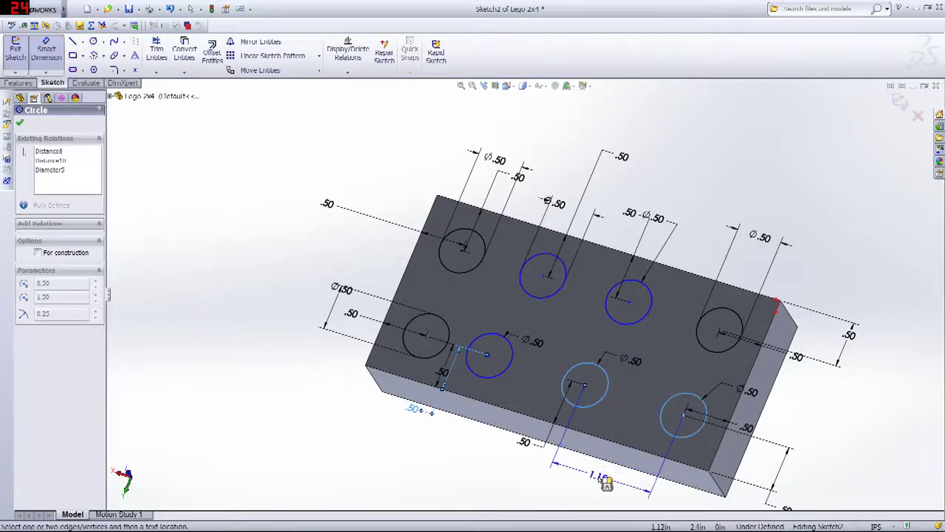
{"action": "left_click", "coordinate": [606, 482]}
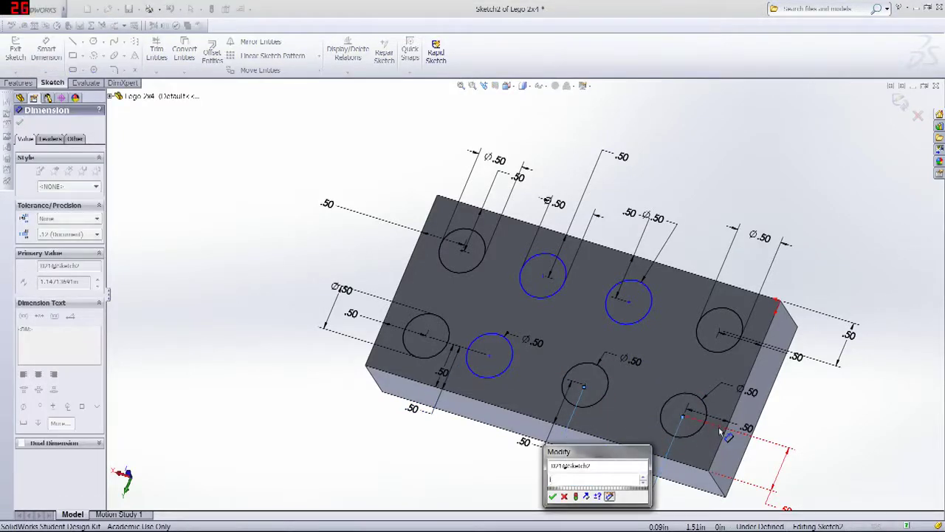
{"action": "key", "text": "Return"}
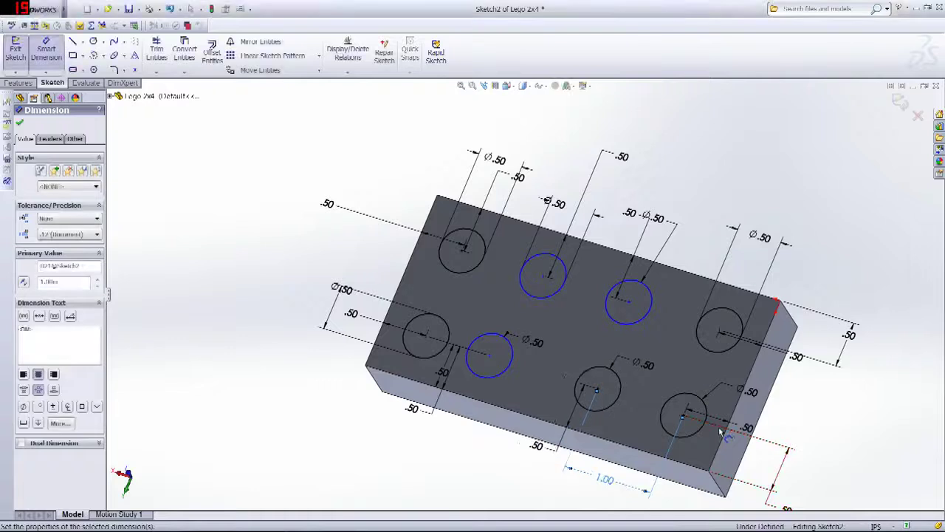
{"action": "left_click", "coordinate": [651, 318]}
{"action": "left_click", "coordinate": [701, 325]}
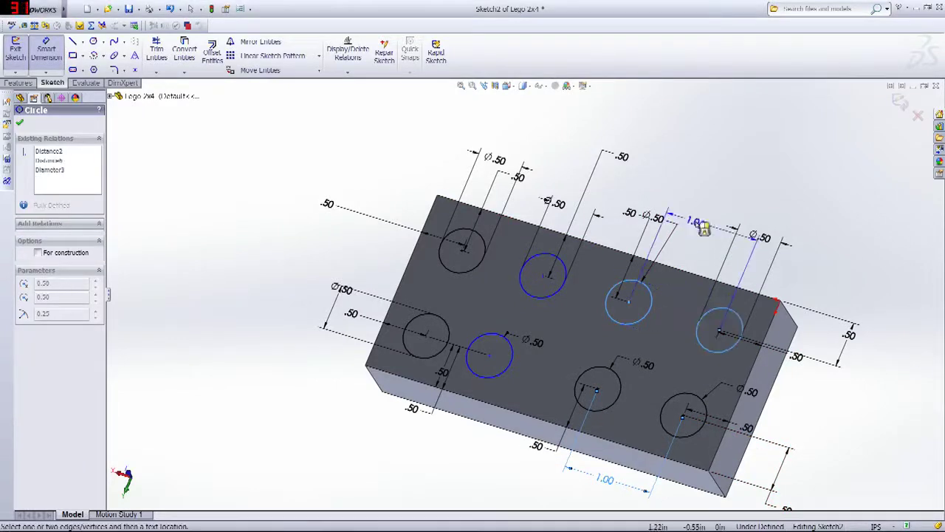
{"action": "left_click", "coordinate": [700, 235]}
{"action": "key", "text": "Return"}
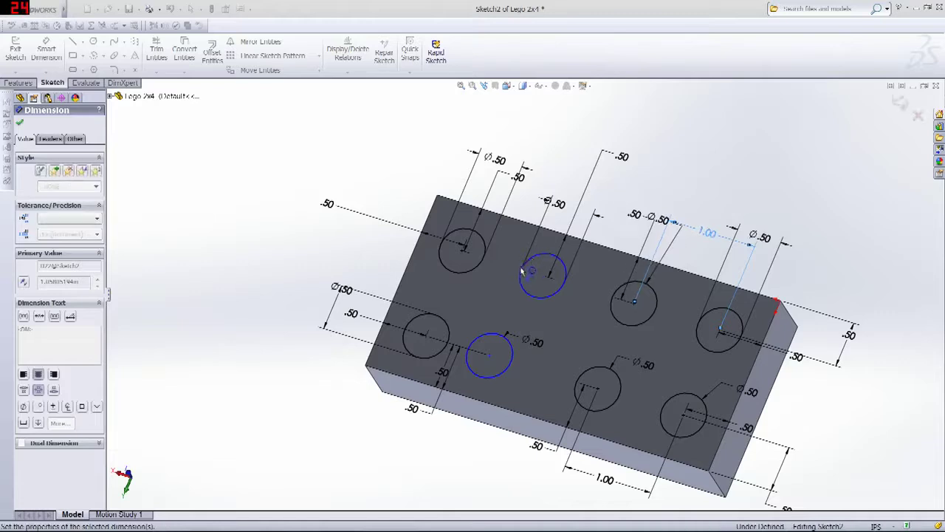
- Space the two remaining middle circles 1 in from the left-hand corner circles and exit the sketch to rebuild the studs
{"action": "left_click", "coordinate": [523, 270]}
{"action": "left_click", "coordinate": [485, 262]}
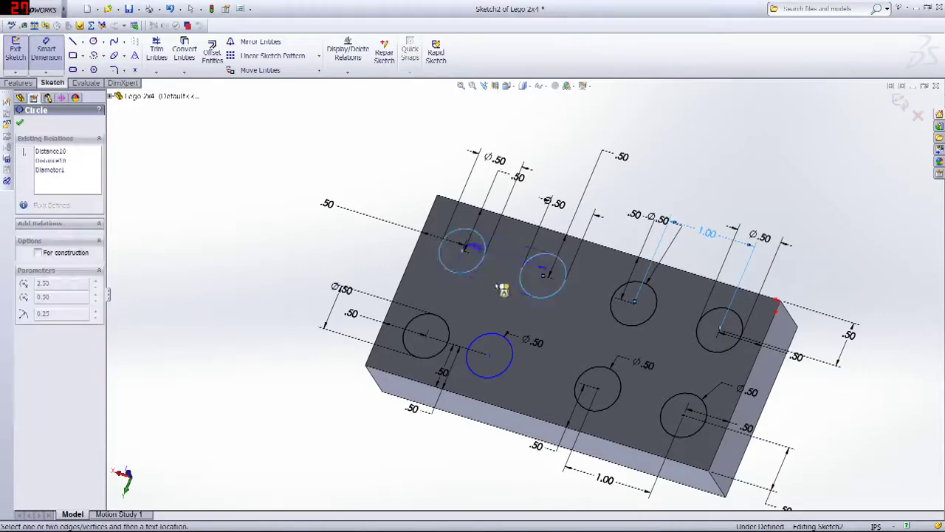
{"action": "left_click", "coordinate": [502, 288]}
{"action": "key", "text": "Return"}
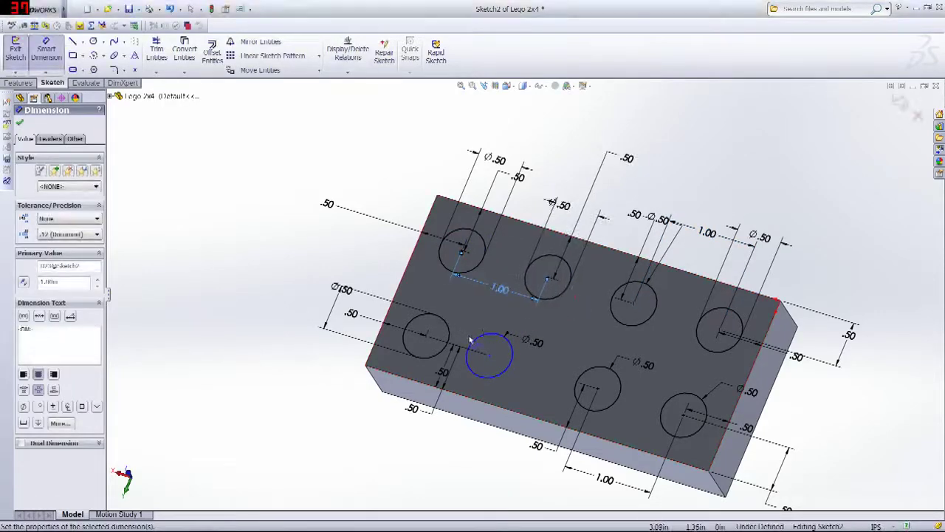
{"action": "left_click", "coordinate": [473, 342]}
{"action": "left_click", "coordinate": [448, 338]}
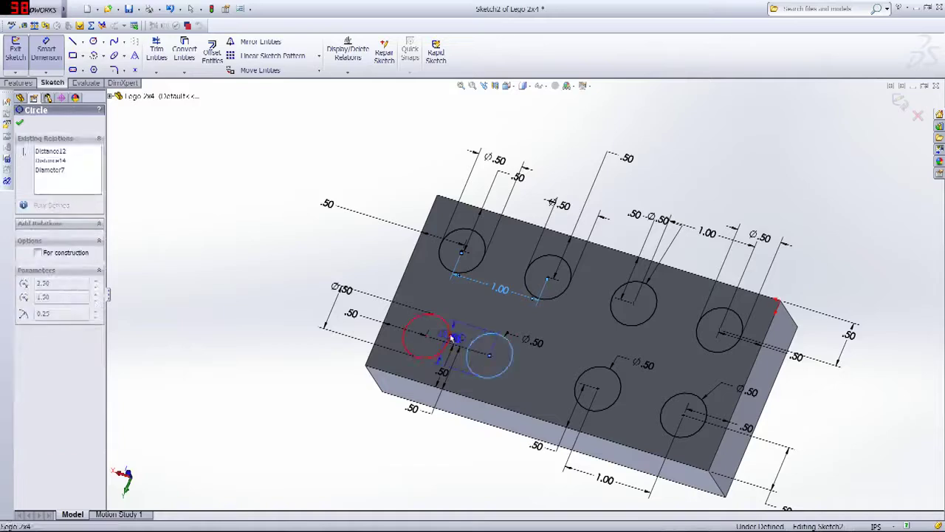
{"action": "left_click", "coordinate": [480, 307]}
{"action": "type", "text": "1"}
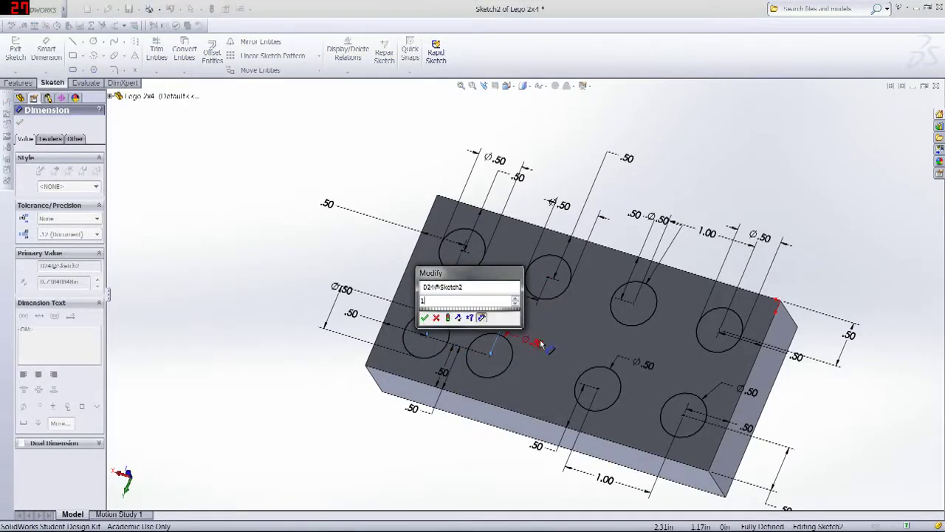
{"action": "key", "text": "Return"}
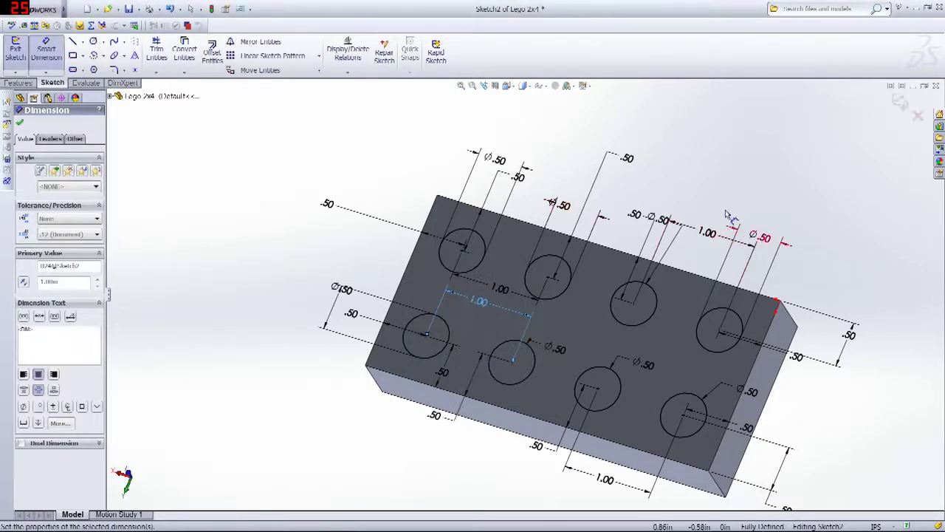
{"action": "middle_click_drag", "start_coordinate": [667, 163], "coordinate": [831, 158]}
{"action": "left_click", "coordinate": [900, 105]}
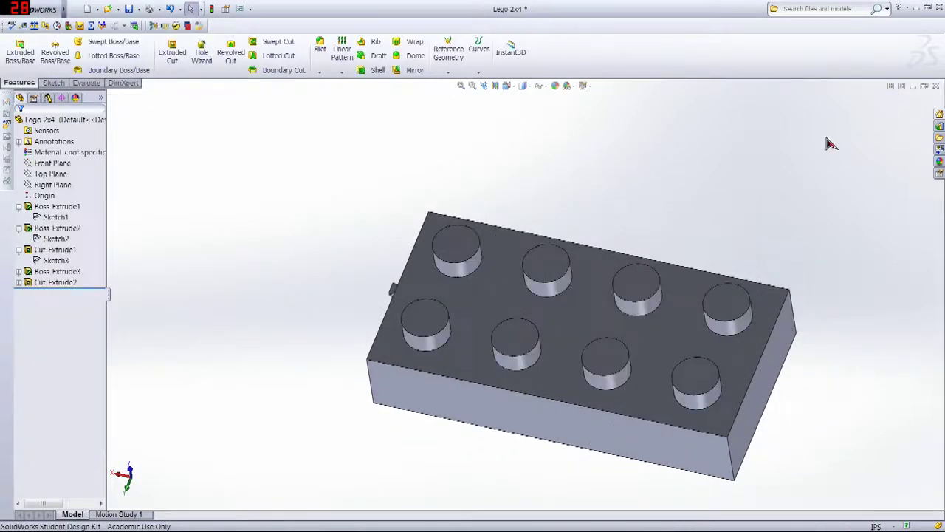
- Save the 2x4 brick part and minimize its document window
{"action": "middle_click_drag", "start_coordinate": [440, 360], "coordinate": [607, 198]}
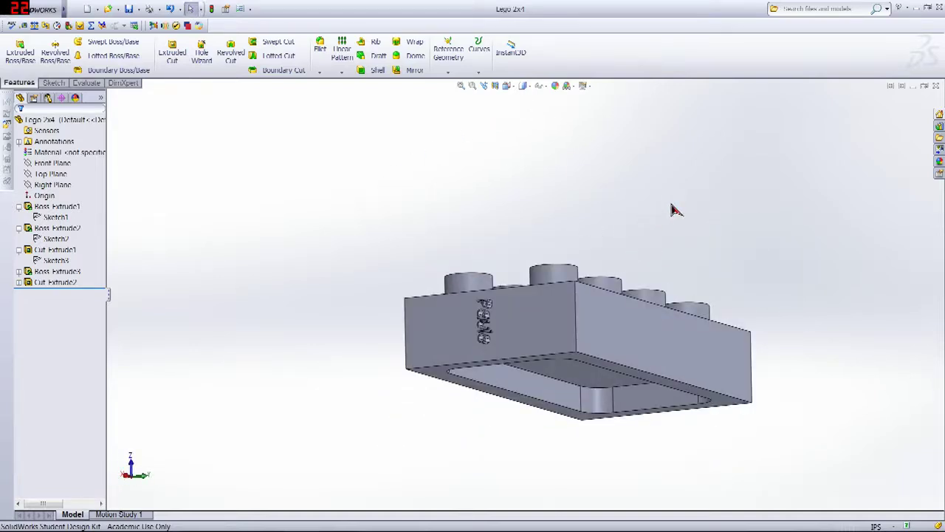
{"action": "middle_click_drag", "start_coordinate": [672, 210], "coordinate": [835, 239]}
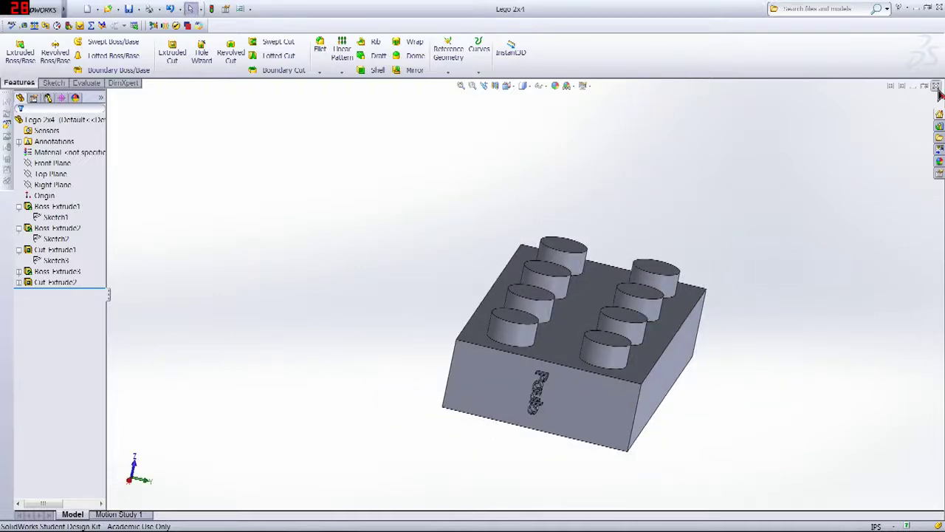
{"action": "left_click", "coordinate": [914, 86]}
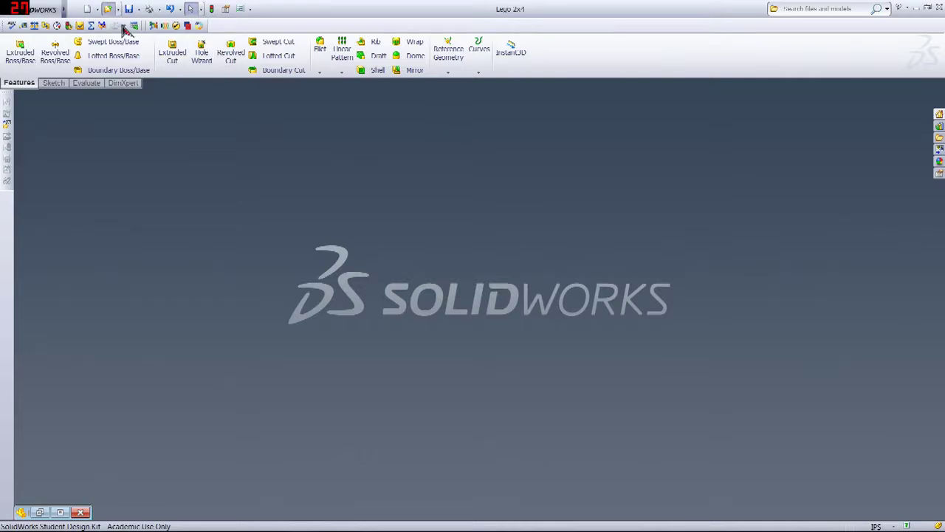
- Open the Lego 2x2 part and minimize its document window
{"action": "left_click", "coordinate": [107, 9]}
{"action": "left_click", "coordinate": [432, 163]}
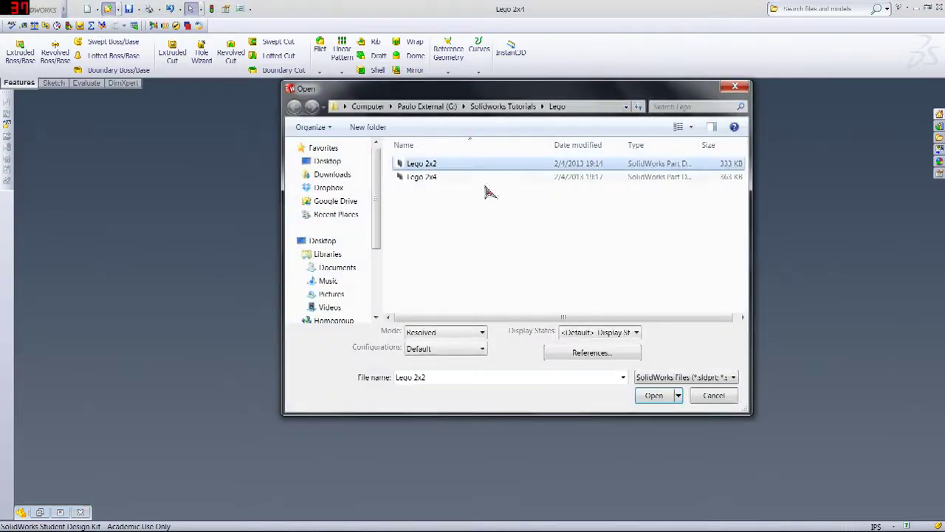
{"action": "left_click", "coordinate": [668, 396]}
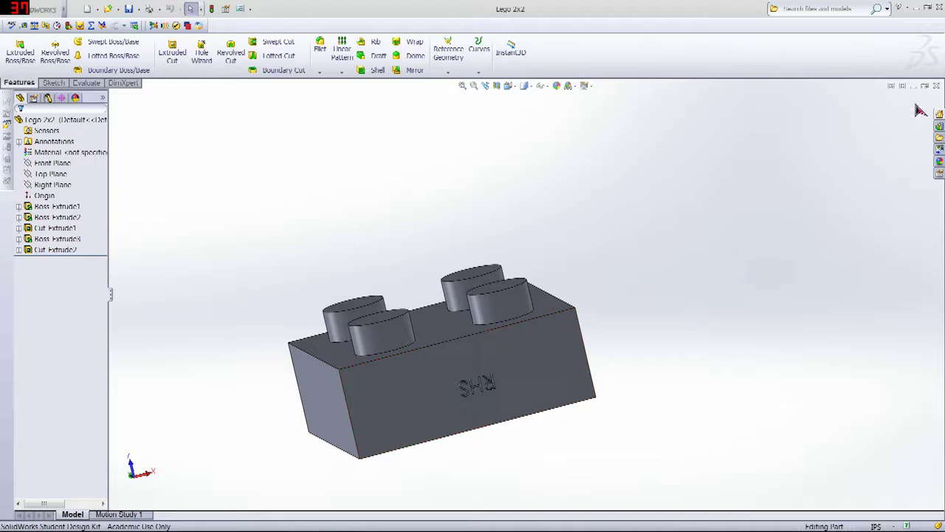
{"action": "left_click", "coordinate": [915, 86]}
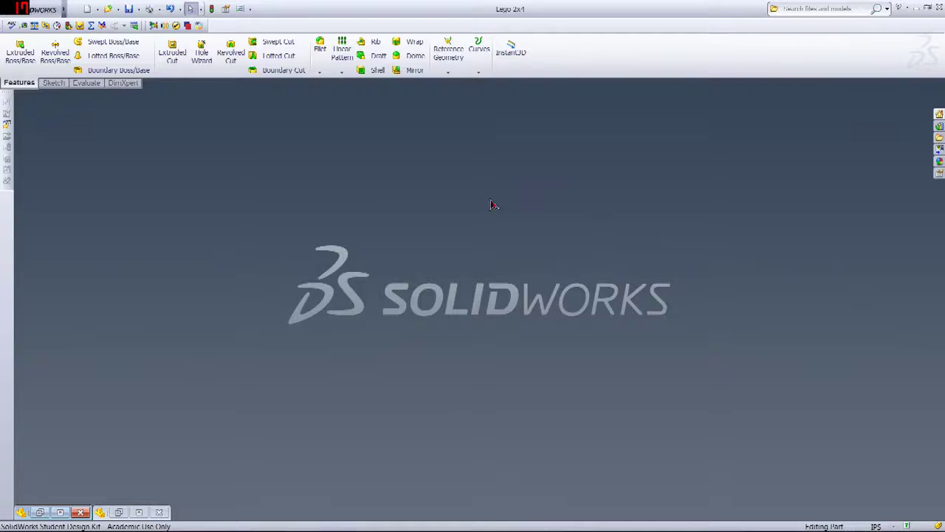
{"action": "left_click", "coordinate": [87, 12]}
{"action": "left_click", "coordinate": [392, 196]}
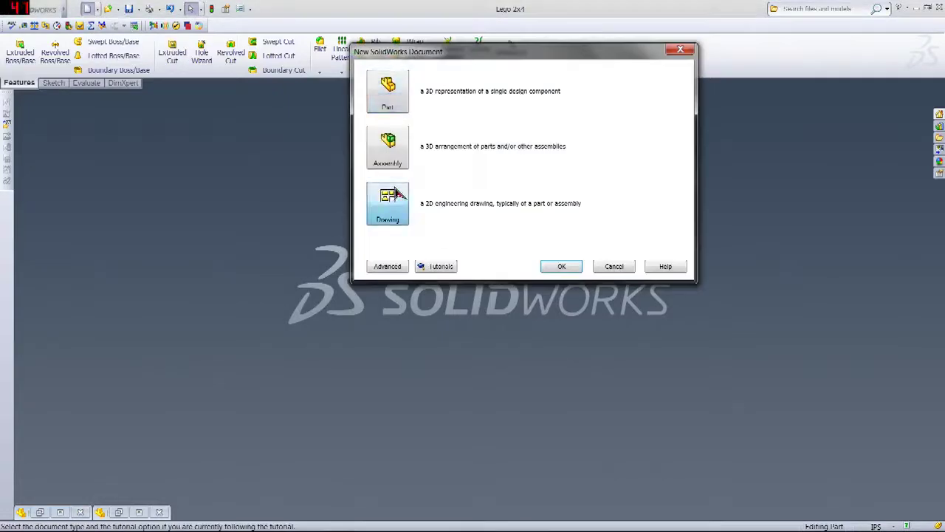
{"action": "left_click", "coordinate": [559, 268]}
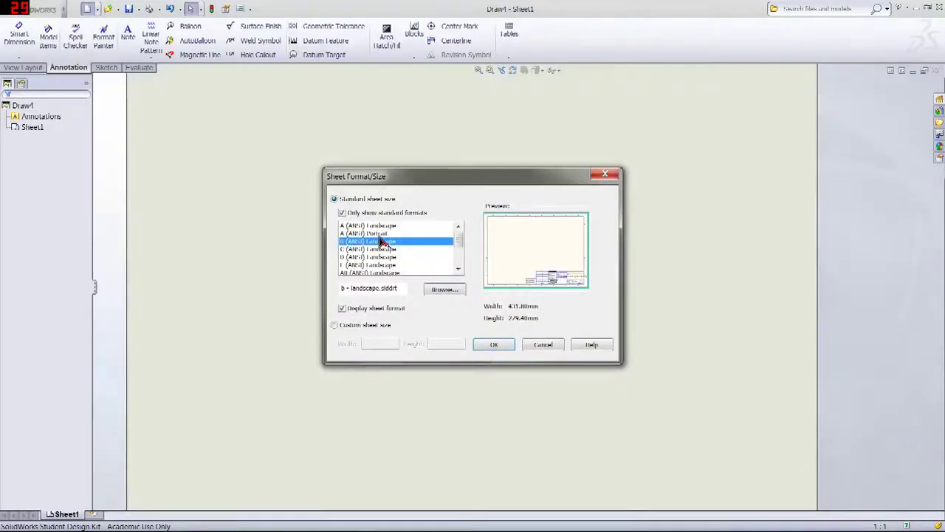
{"action": "left_click", "coordinate": [378, 250]}
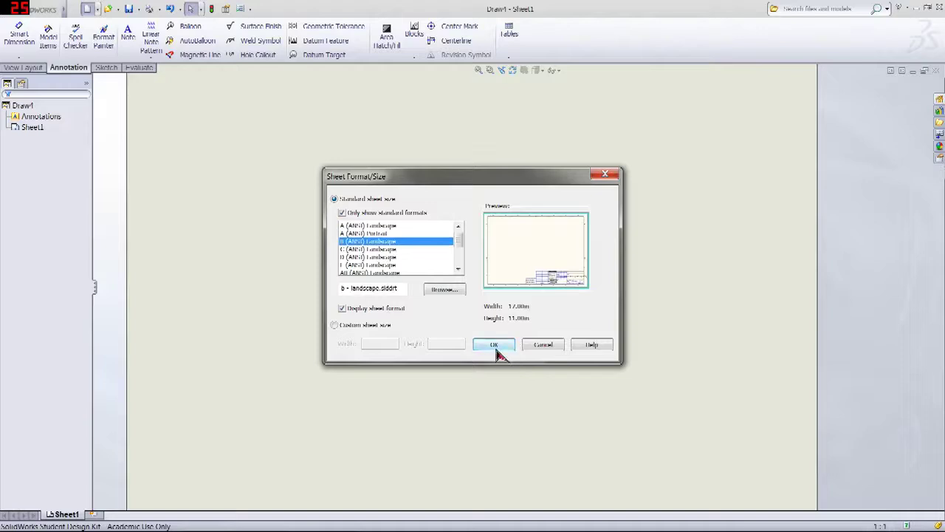
{"action": "left_click", "coordinate": [613, 181]}
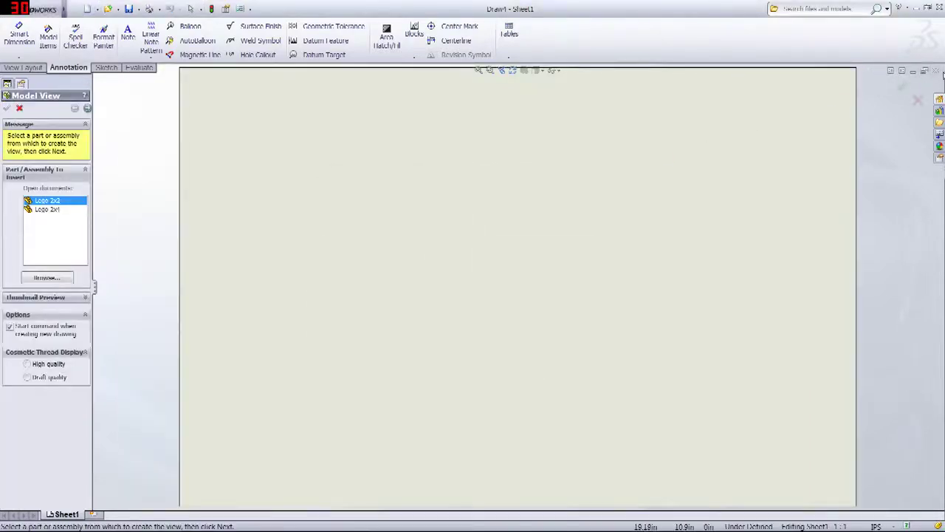
{"action": "left_click", "coordinate": [917, 99]}
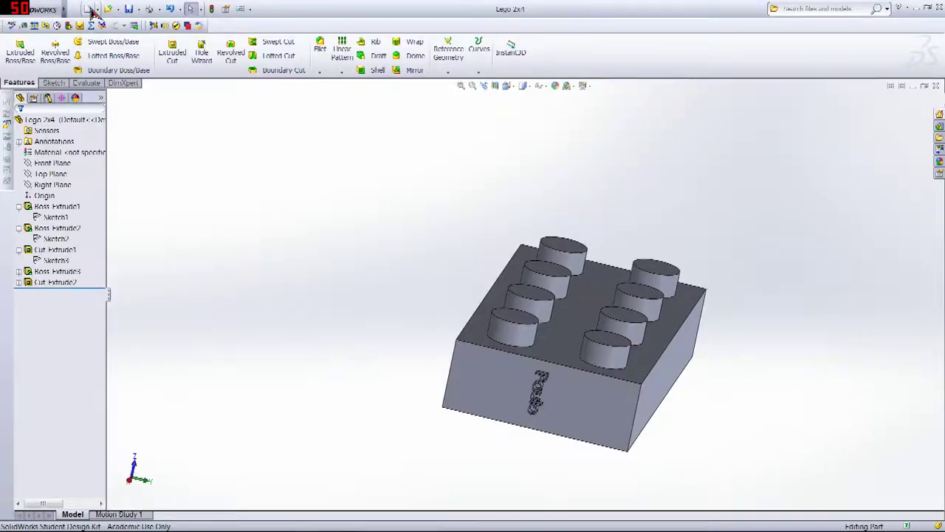
- Create a new assembly and place the Lego 2x2 part as its first component
{"action": "left_click", "coordinate": [87, 9]}
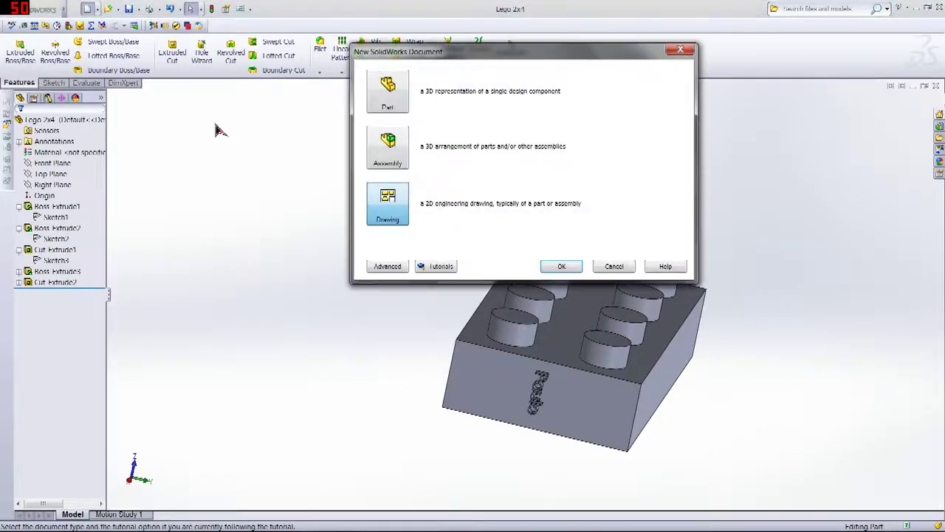
{"action": "left_click", "coordinate": [389, 147]}
{"action": "left_click", "coordinate": [560, 267]}
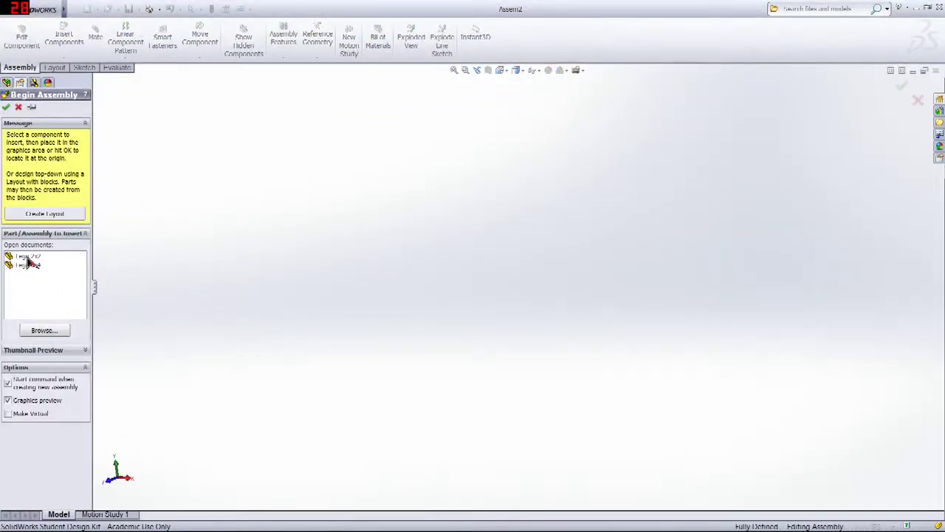
{"action": "left_click", "coordinate": [31, 266]}
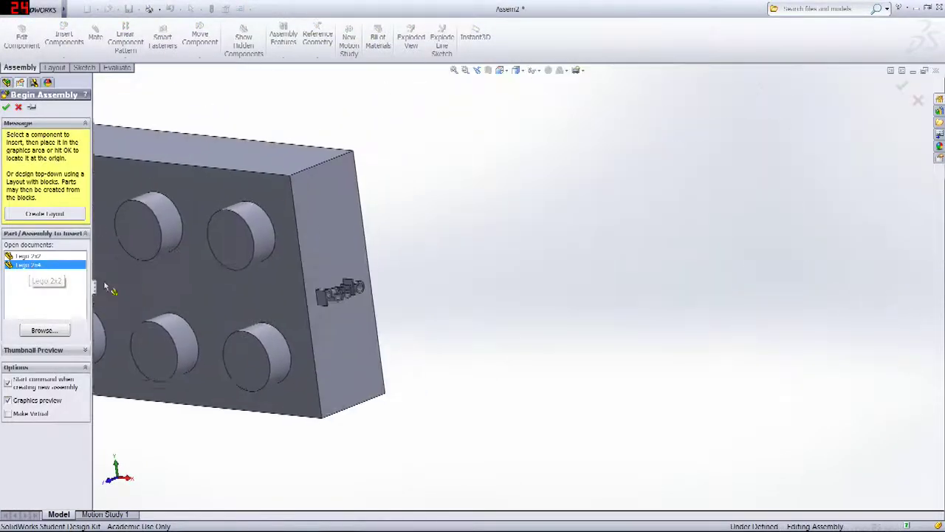
{"action": "left_click", "coordinate": [29, 257]}
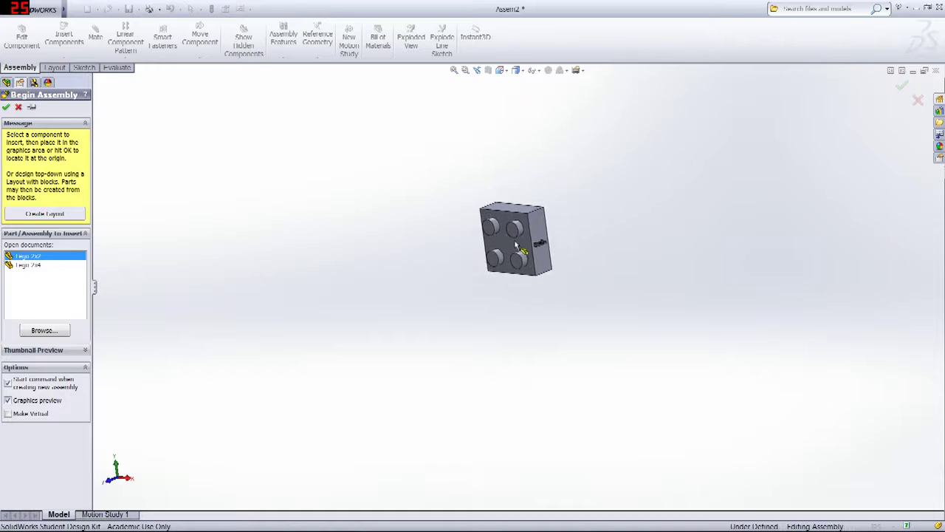
{"action": "left_click", "coordinate": [519, 241]}
- Insert a second copy of the Lego 2x2 part beside the first brick
{"action": "middle_click_drag", "start_coordinate": [374, 325], "coordinate": [198, 195]}
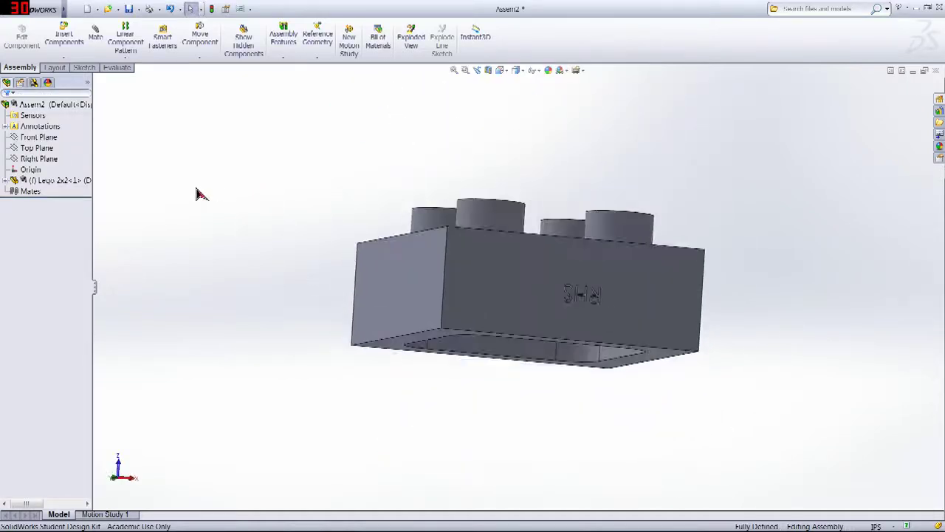
{"action": "left_click", "coordinate": [63, 38]}
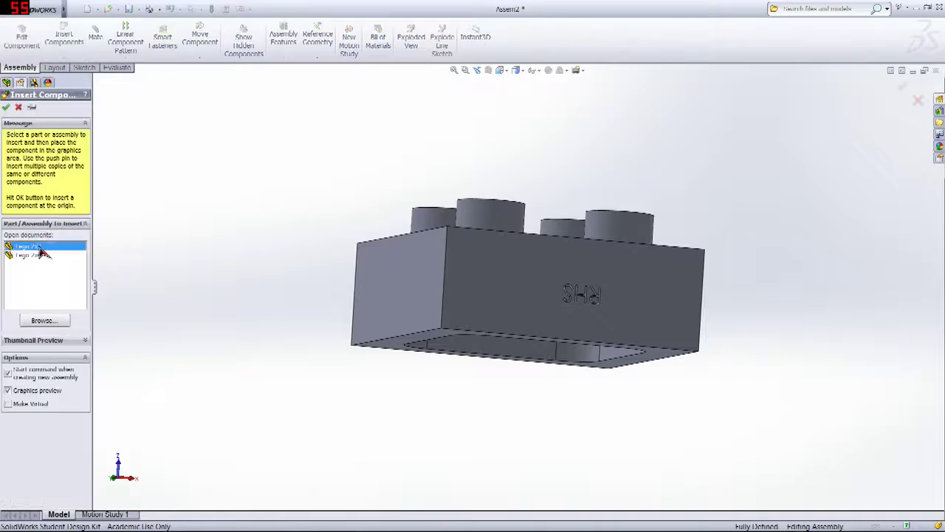
{"action": "left_click", "coordinate": [274, 115]}
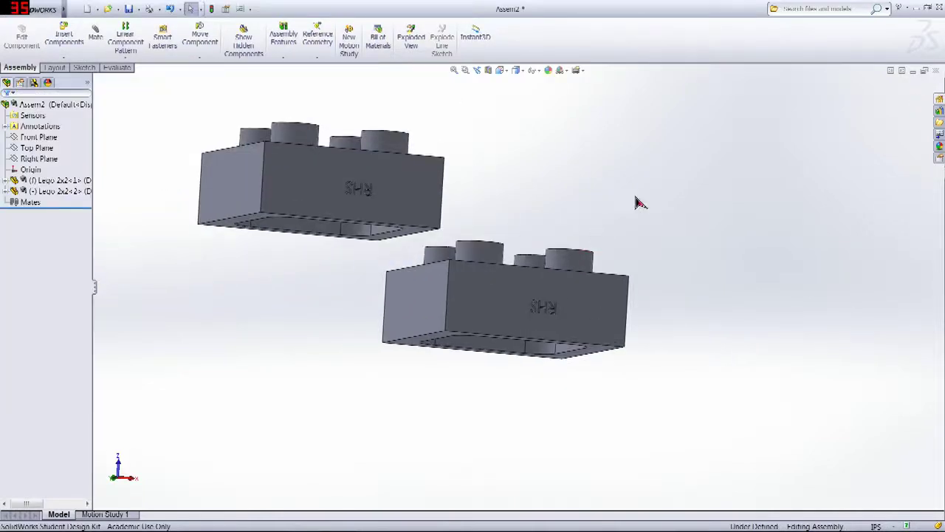
- Examine the two separate 2x2 bricks and their relative position from several sides
{"action": "middle_click_drag", "start_coordinate": [640, 203], "coordinate": [590, 236]}
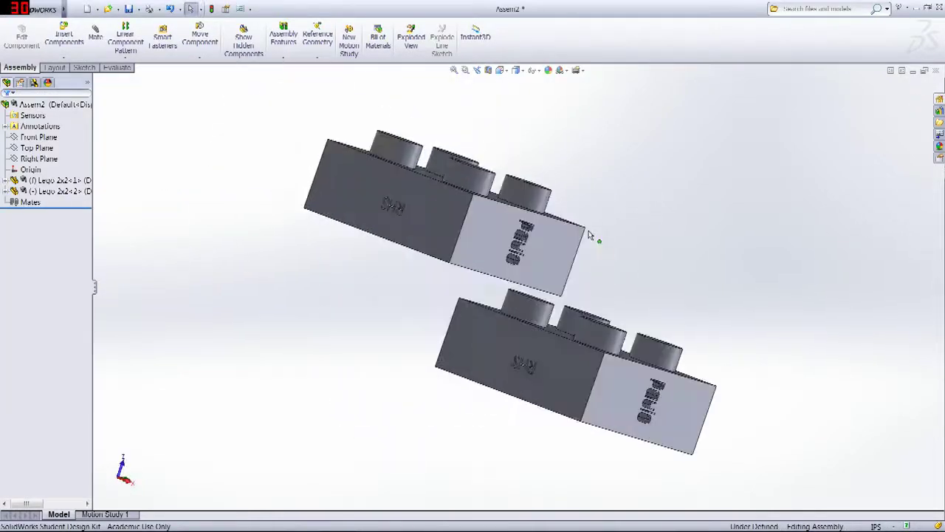
{"action": "middle_click_drag", "start_coordinate": [685, 233], "coordinate": [627, 197]}
{"action": "left_click_drag", "start_coordinate": [610, 239], "coordinate": [538, 179]}
{"action": "left_click", "coordinate": [706, 310]}
{"action": "middle_click_drag", "start_coordinate": [714, 286], "coordinate": [699, 290]}
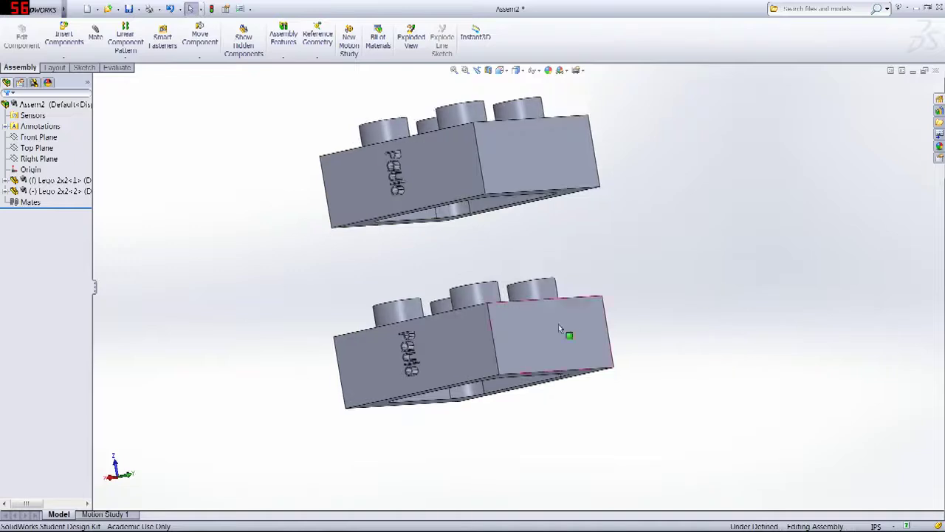
{"action": "left_click_drag", "start_coordinate": [556, 323], "coordinate": [570, 247]}
{"action": "left_click", "coordinate": [639, 225]}
{"action": "left_click_drag", "start_coordinate": [585, 196], "coordinate": [600, 183]}
{"action": "left_click", "coordinate": [748, 219]}
{"action": "middle_click_drag", "start_coordinate": [658, 245], "coordinate": [377, 272]}
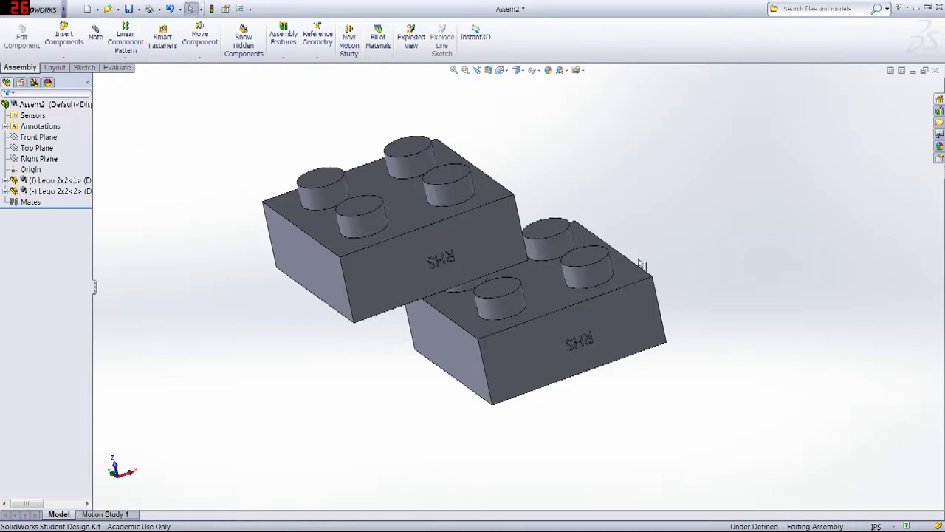
{"action": "middle_click_drag", "start_coordinate": [657, 134], "coordinate": [632, 220]}
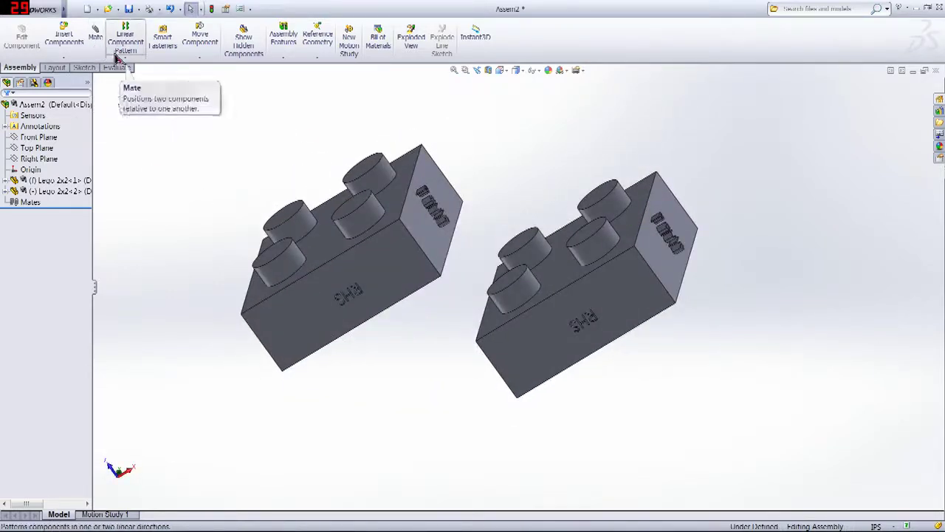
- Add a coincident mate between the matching blank side faces of the two bricks, opposite the engraved name
{"action": "left_click", "coordinate": [95, 37]}
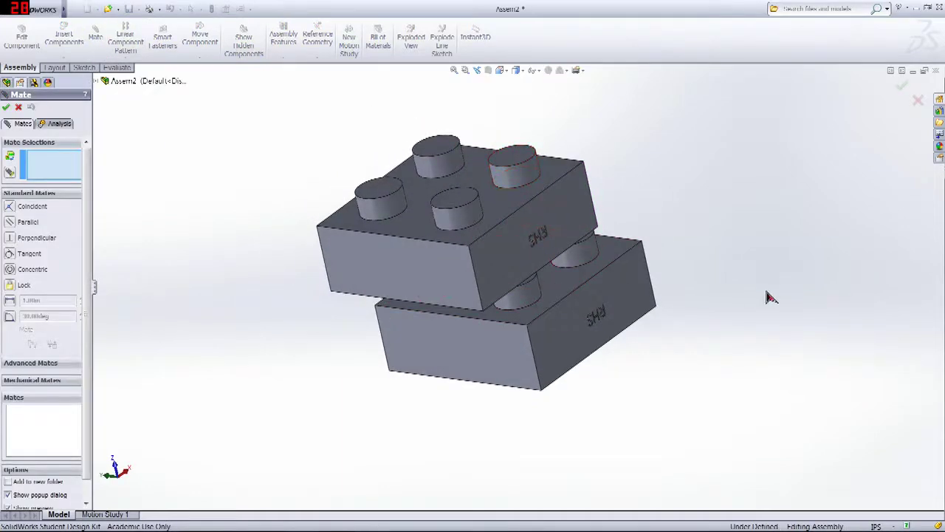
{"action": "middle_click_drag", "start_coordinate": [768, 297], "coordinate": [705, 337]}
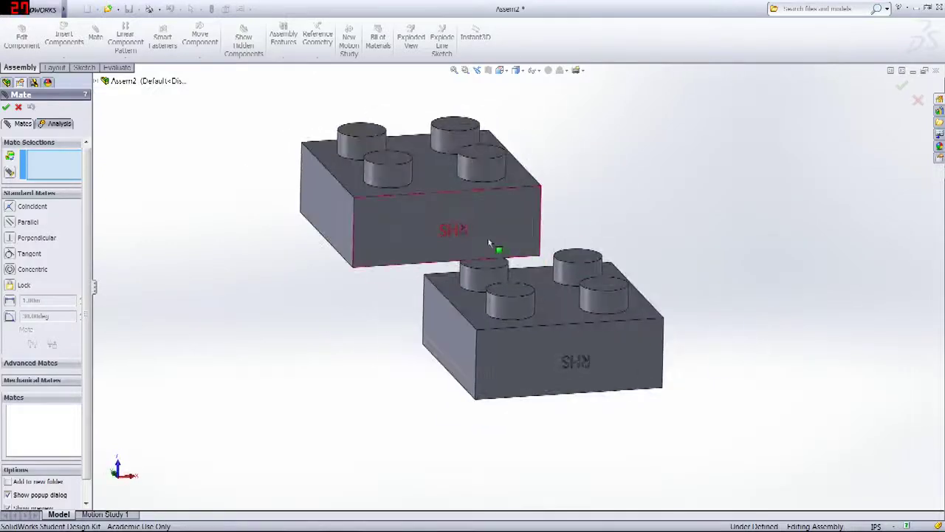
{"action": "middle_click_drag", "start_coordinate": [751, 256], "coordinate": [703, 257]}
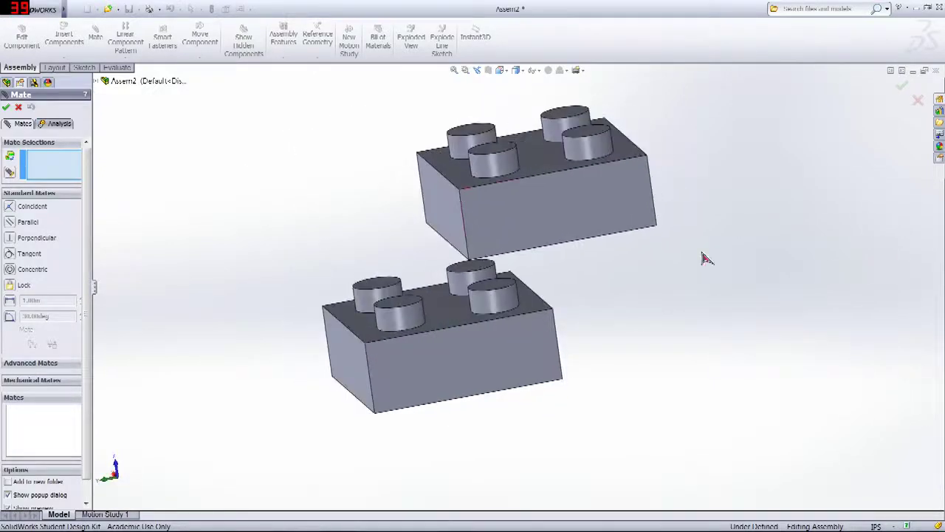
{"action": "left_click", "coordinate": [571, 224]}
{"action": "mouse_move", "coordinate": [661, 297]}
{"action": "middle_mouse_down"}
{"action": "mouse_move", "coordinate": [731, 249]}
{"action": "mouse_move", "coordinate": [738, 273]}
{"action": "mouse_move", "coordinate": [660, 316]}
{"action": "middle_mouse_up"}
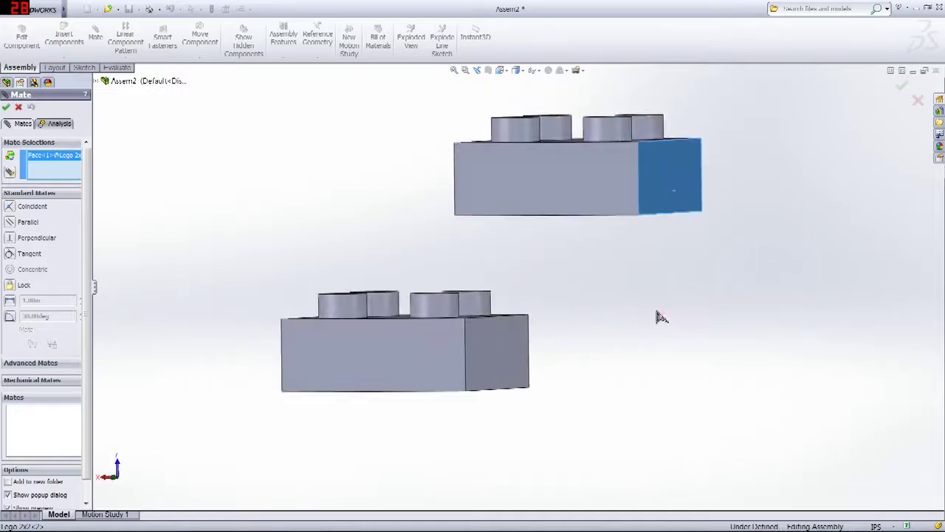
{"action": "left_click", "coordinate": [496, 355]}
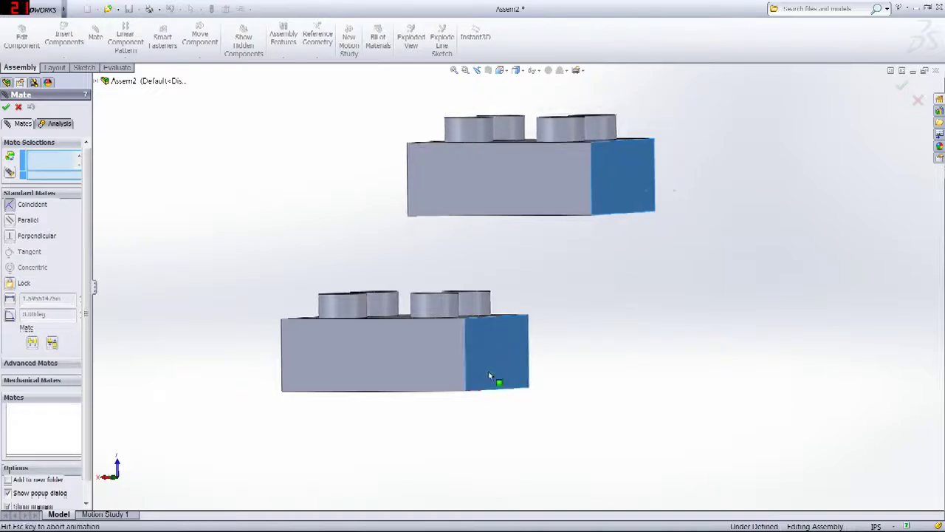
{"action": "middle_click_drag", "start_coordinate": [554, 317], "coordinate": [591, 353]}
{"action": "left_click", "coordinate": [904, 87]}
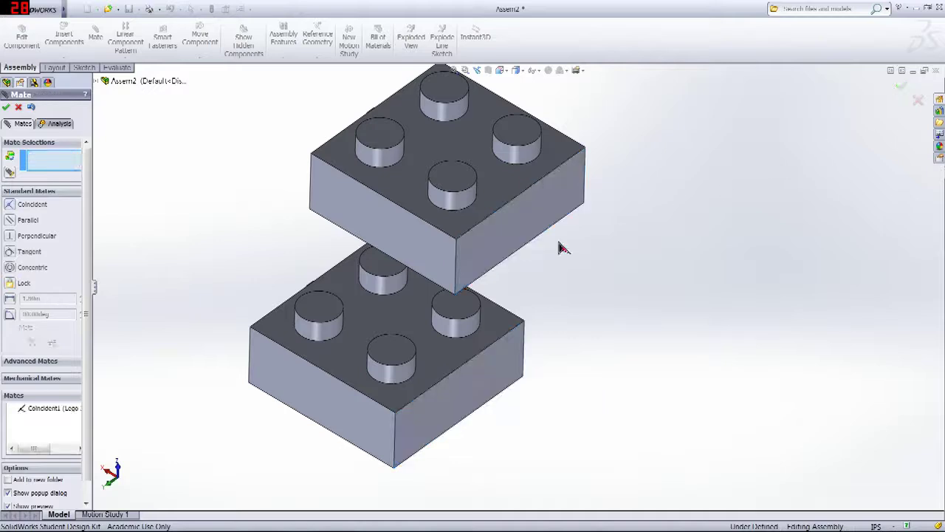
- Mate the underside of the second brick coincident with the top face of the first brick and finish mating
{"action": "middle_click_drag", "start_coordinate": [597, 291], "coordinate": [580, 177]}
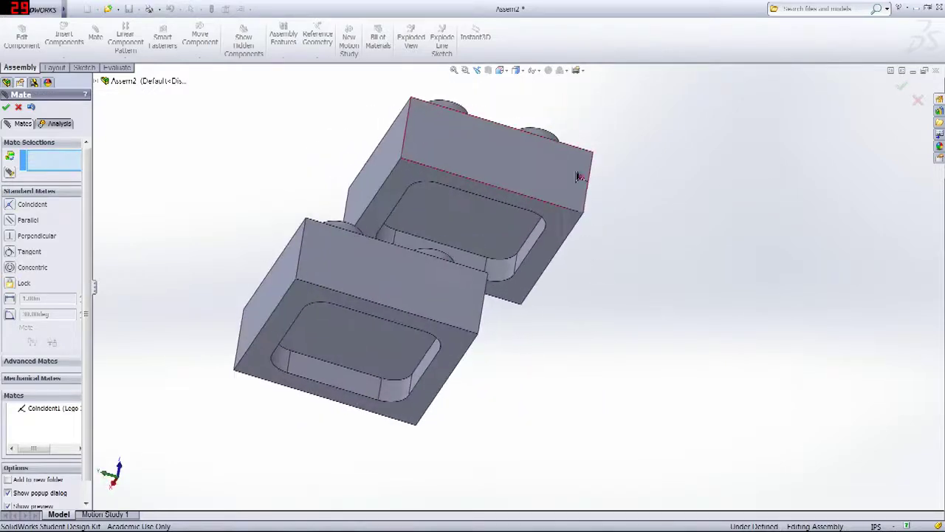
{"action": "left_click", "coordinate": [563, 225]}
{"action": "middle_click_drag", "start_coordinate": [564, 225], "coordinate": [702, 312]}
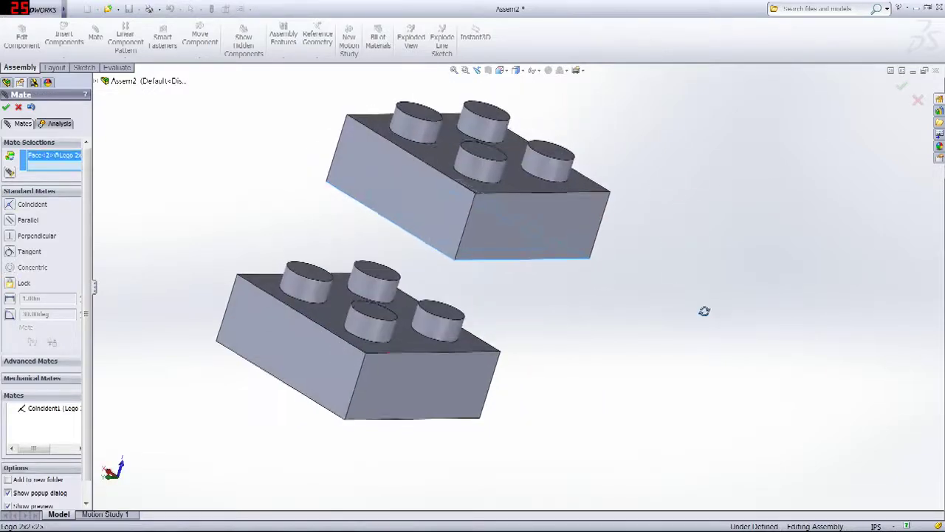
{"action": "left_click", "coordinate": [393, 318]}
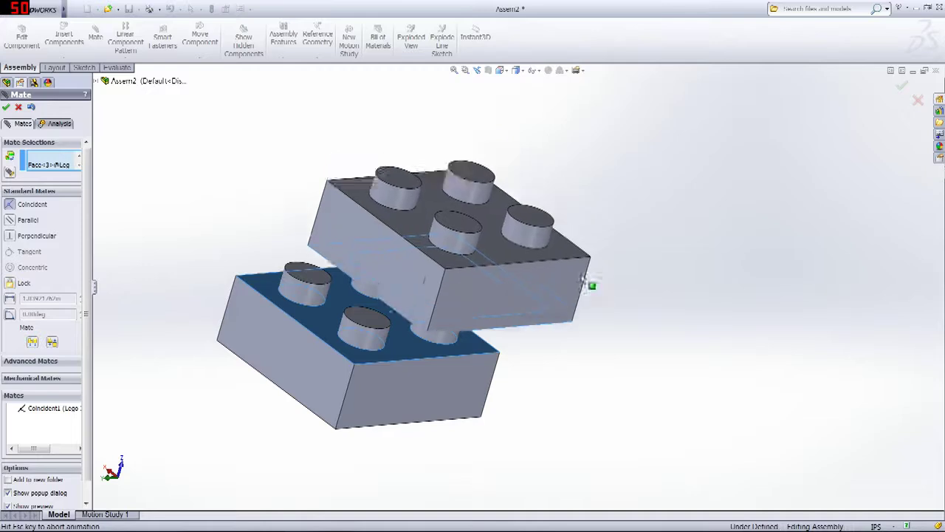
{"action": "left_click", "coordinate": [902, 89]}
{"action": "left_click", "coordinate": [902, 89]}
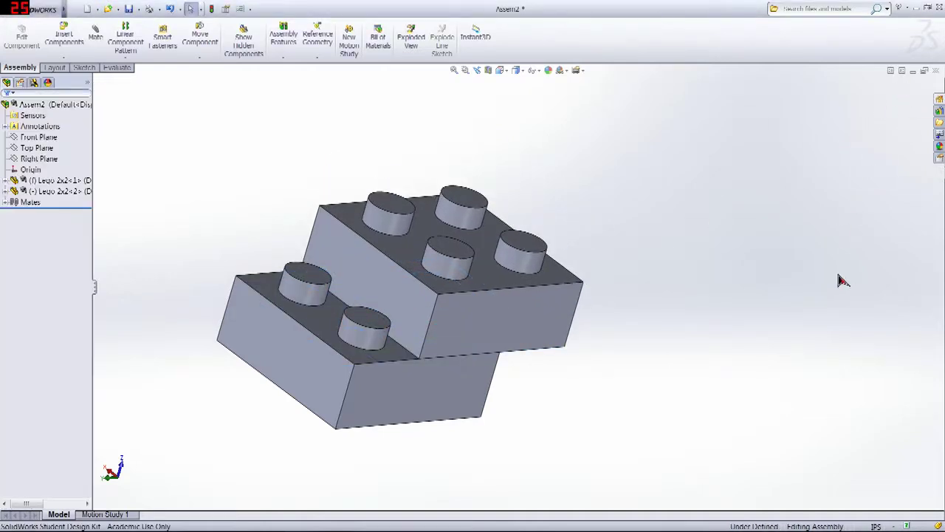
- Slide the second brick along its remaining free direction until it sits clear of the first brick
{"action": "left_click_drag", "start_coordinate": [489, 307], "coordinate": [460, 282]}
{"action": "middle_click_drag", "start_coordinate": [632, 279], "coordinate": [542, 248]}
{"action": "left_click", "coordinate": [541, 247]}
{"action": "left_click_drag", "start_coordinate": [447, 281], "coordinate": [812, 263]}
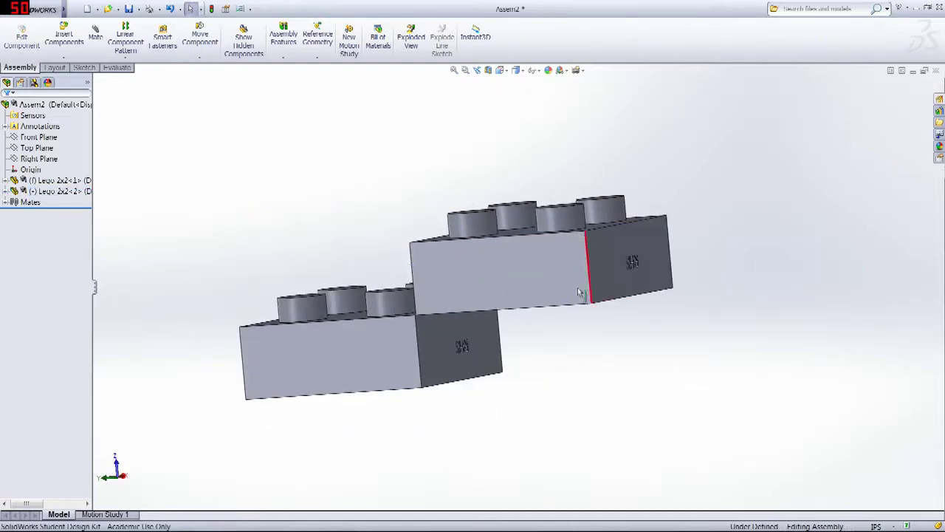
{"action": "left_click_drag", "start_coordinate": [580, 293], "coordinate": [708, 200]}
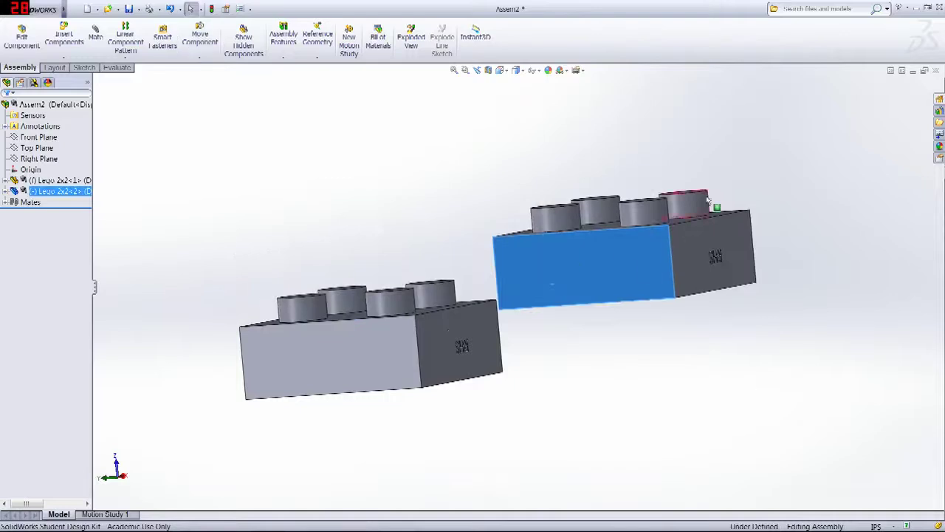
{"action": "left_click", "coordinate": [657, 135]}
- Mate the RHS-engraved side faces of both bricks coincident so the second brick stacks squarely on the first
{"action": "left_click", "coordinate": [96, 36]}
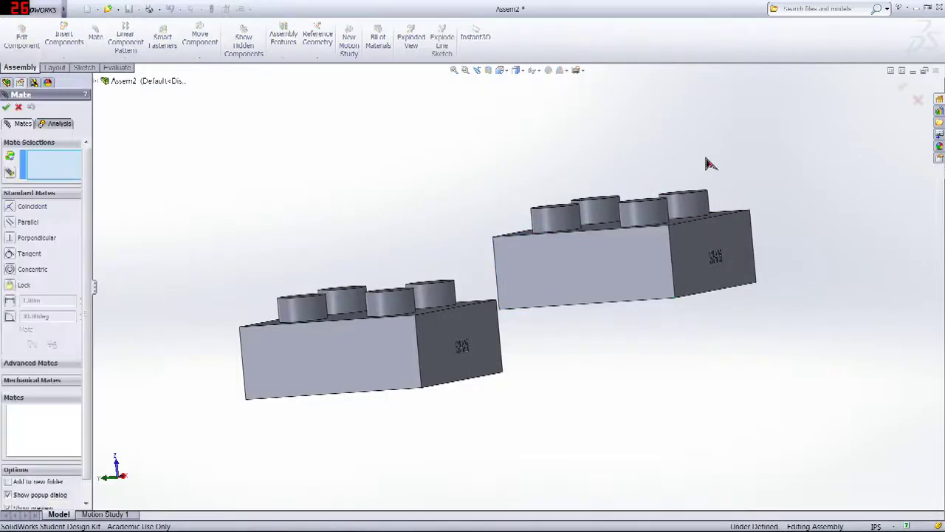
{"action": "middle_click_drag", "start_coordinate": [706, 158], "coordinate": [582, 262]}
{"action": "left_click", "coordinate": [583, 261]}
{"action": "middle_click_drag", "start_coordinate": [401, 233], "coordinate": [462, 250]}
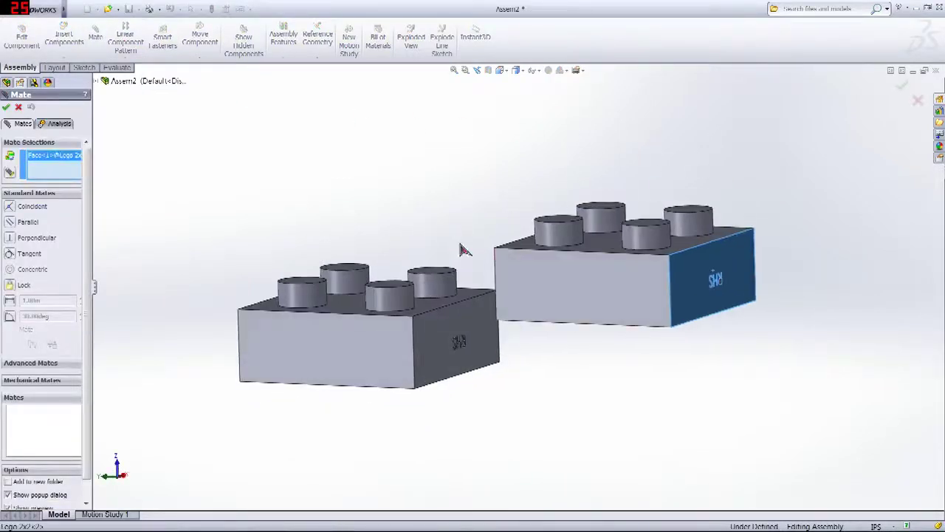
{"action": "left_click", "coordinate": [441, 336]}
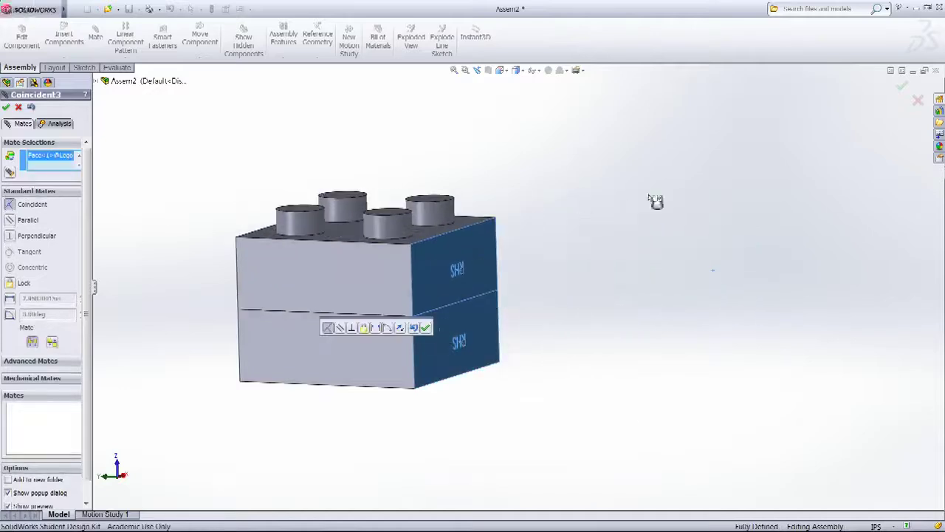
{"action": "left_click", "coordinate": [904, 88]}
{"action": "mouse_move", "coordinate": [635, 243]}
{"action": "middle_mouse_down"}
{"action": "mouse_move", "coordinate": [670, 216]}
{"action": "mouse_move", "coordinate": [638, 253]}
{"action": "middle_mouse_up"}
{"action": "left_click", "coordinate": [902, 87]}
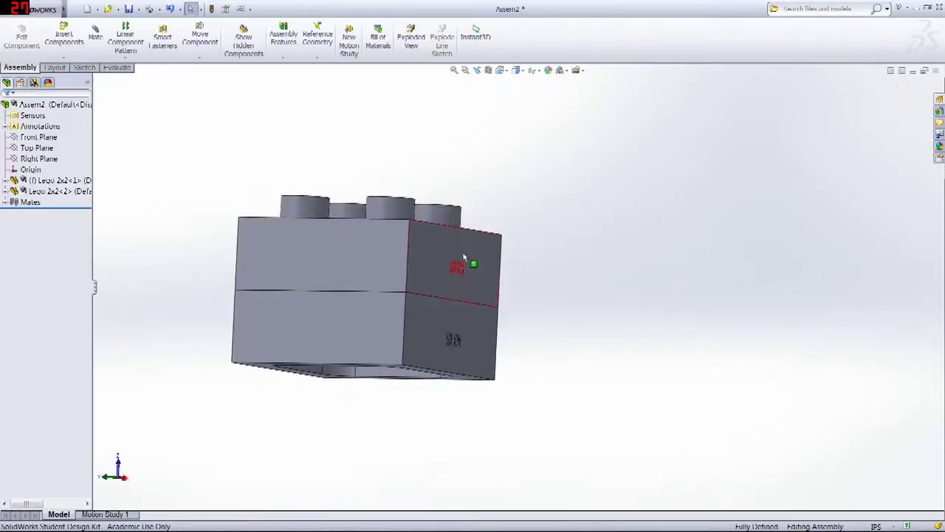
{"action": "left_click_drag", "start_coordinate": [361, 266], "coordinate": [570, 247]}
{"action": "left_click", "coordinate": [591, 171]}
{"action": "middle_click_drag", "start_coordinate": [591, 171], "coordinate": [506, 256]}
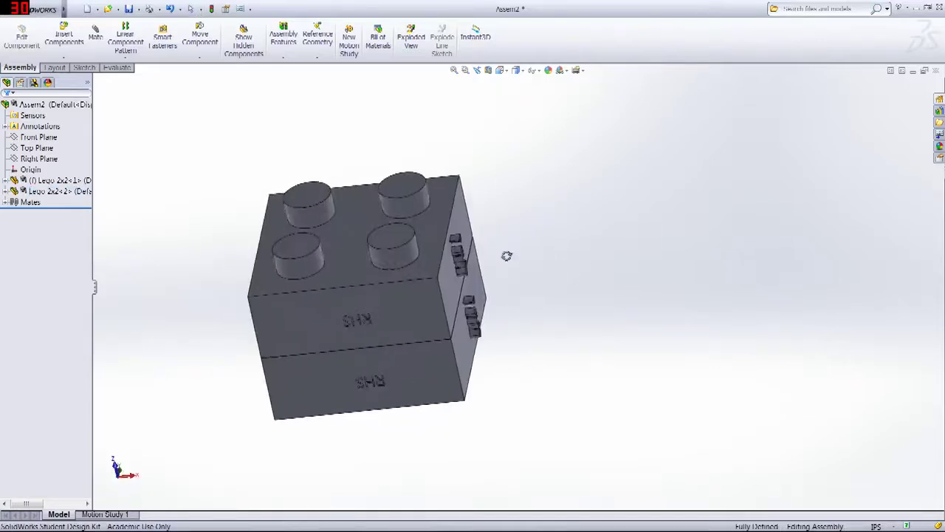
- Inspect the two stacked 2x2 bricks from all sides and underneath to check how they line up
{"action": "scroll", "coordinate": [473, 322], "scroll_direction": "up", "scroll_amount": 4}
{"action": "middle_click_drag", "start_coordinate": [286, 232], "coordinate": [549, 202]}
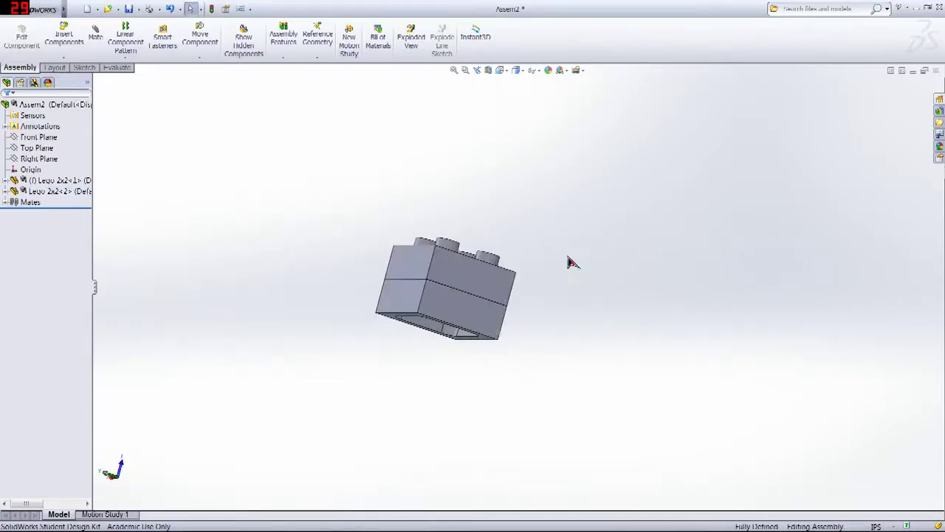
{"action": "middle_click_drag", "start_coordinate": [568, 258], "coordinate": [438, 262]}
{"action": "scroll", "coordinate": [327, 228], "scroll_direction": "up", "scroll_amount": 4}
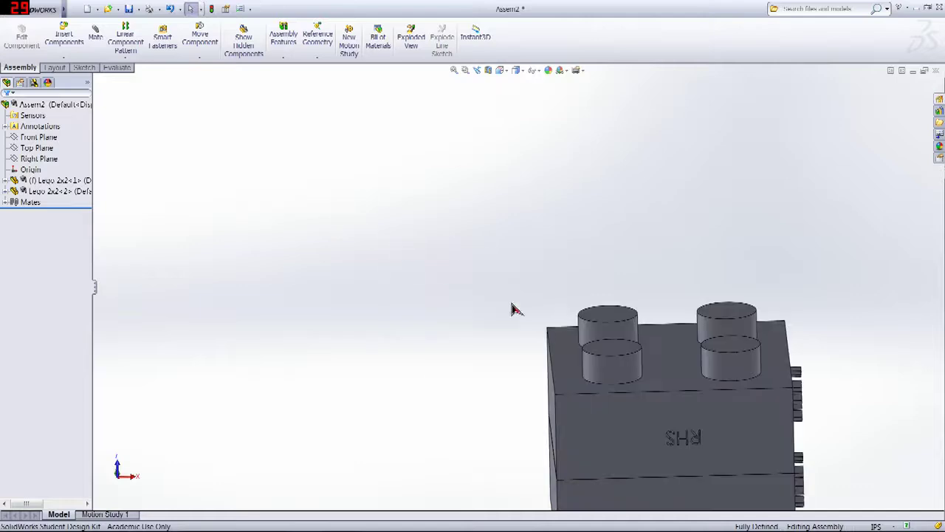
{"action": "scroll", "coordinate": [665, 417], "scroll_direction": "down", "scroll_amount": 6}
{"action": "middle_click_drag", "start_coordinate": [662, 384], "coordinate": [560, 398]}
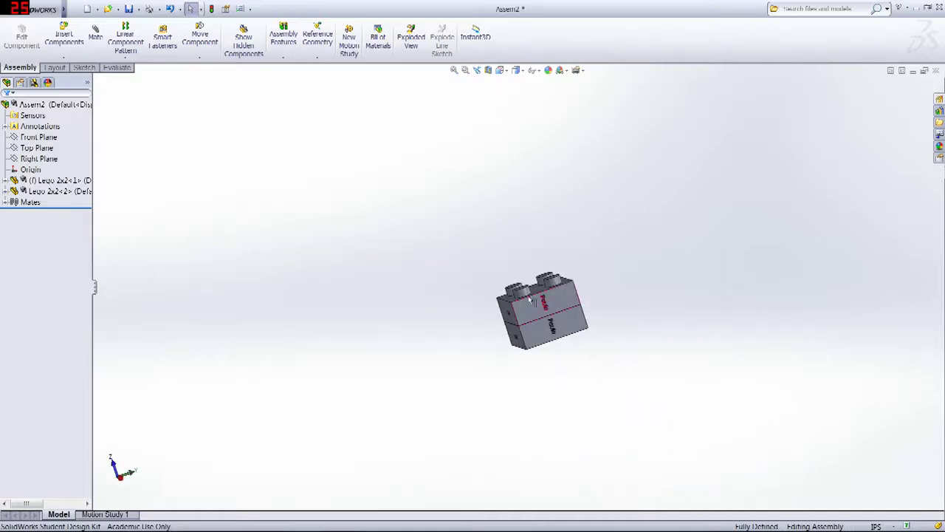
{"action": "scroll", "coordinate": [533, 291], "scroll_direction": "down", "scroll_amount": 7}
{"action": "middle_click_drag", "start_coordinate": [713, 375], "coordinate": [773, 376]}
{"action": "scroll", "coordinate": [756, 391], "scroll_direction": "up", "scroll_amount": 5}
{"action": "scroll", "coordinate": [837, 361], "scroll_direction": "down", "scroll_amount": 5}
{"action": "middle_click_drag", "start_coordinate": [838, 361], "coordinate": [777, 177]}
{"action": "key", "text": "ctrl+7"}
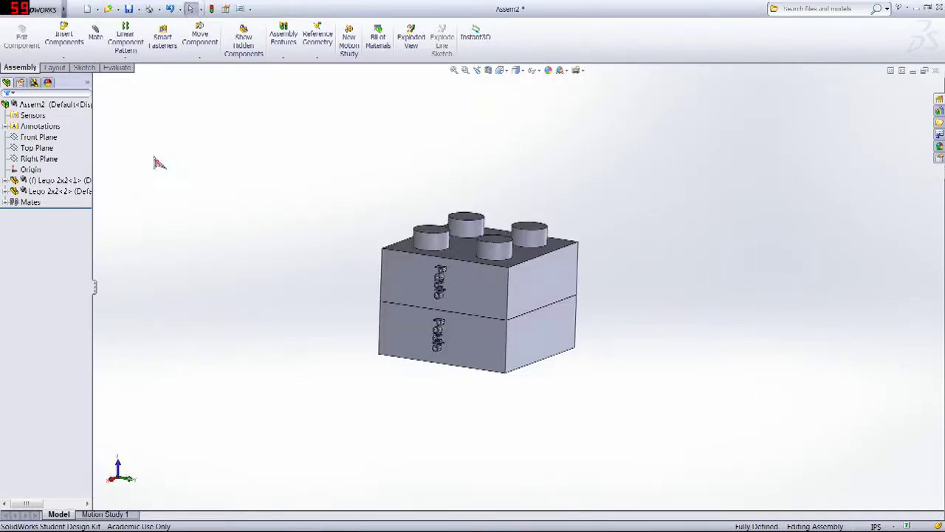
- Insert the Lego 2x4 part into the assembly and move it above the stacked 2x2 bricks
{"action": "left_click", "coordinate": [59, 31]}
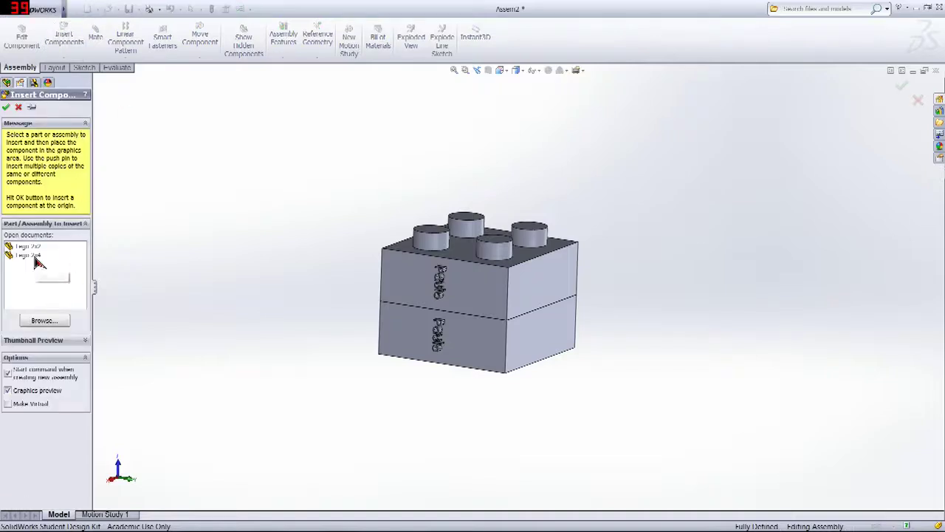
{"action": "left_click", "coordinate": [37, 259]}
{"action": "left_click", "coordinate": [808, 314]}
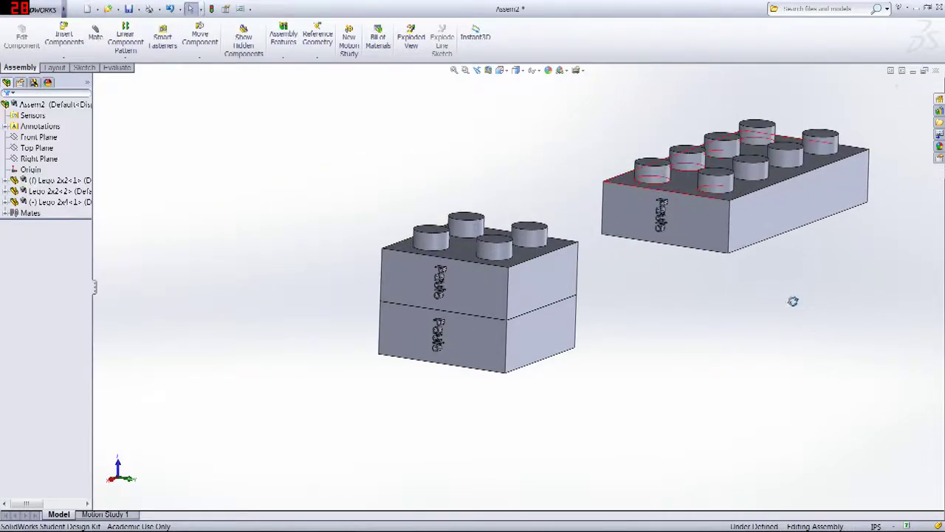
{"action": "key", "text": "ctrl+1"}
{"action": "left_click_drag", "start_coordinate": [738, 169], "coordinate": [428, 179]}
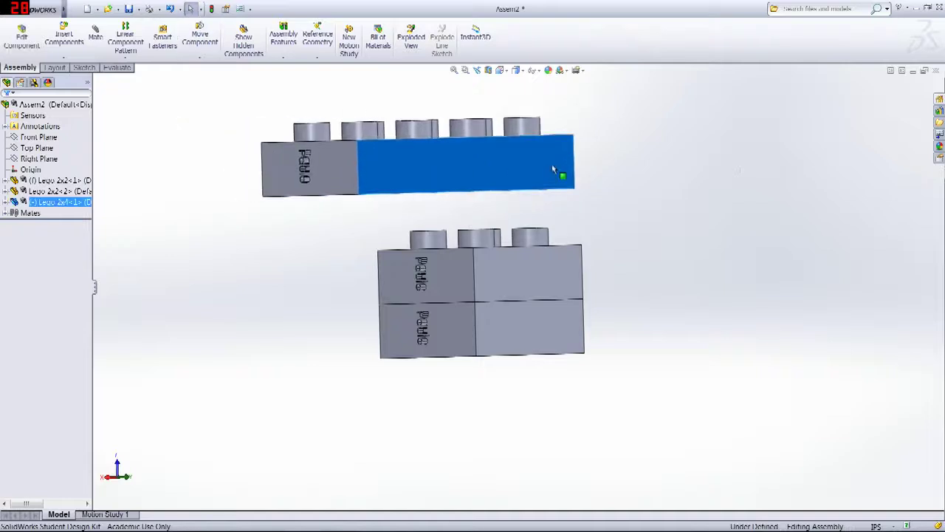
{"action": "middle_click_drag", "start_coordinate": [700, 184], "coordinate": [715, 235]}
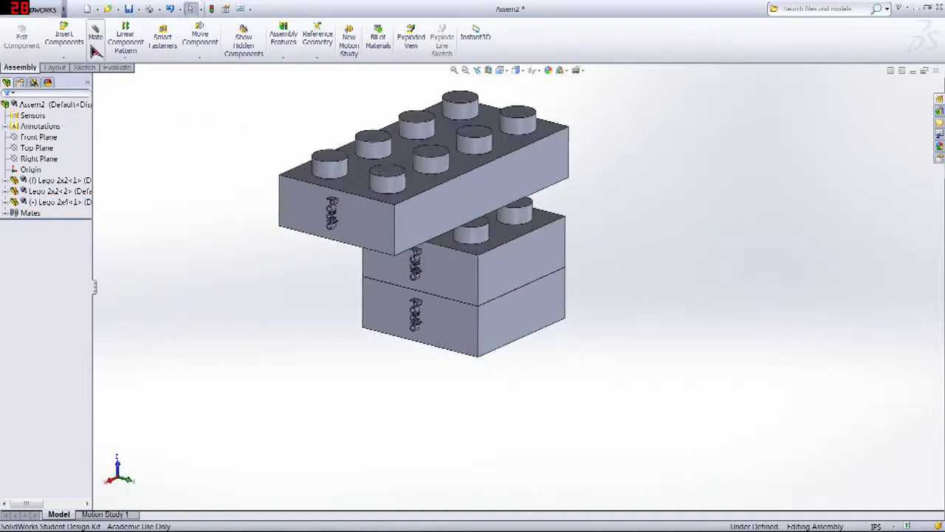
- Mate the underside of the 2x4 brick coincident with the top face of the upper 2x2 brick
{"action": "middle_click_drag", "start_coordinate": [539, 190], "coordinate": [609, 313]}
{"action": "left_click", "coordinate": [544, 153]}
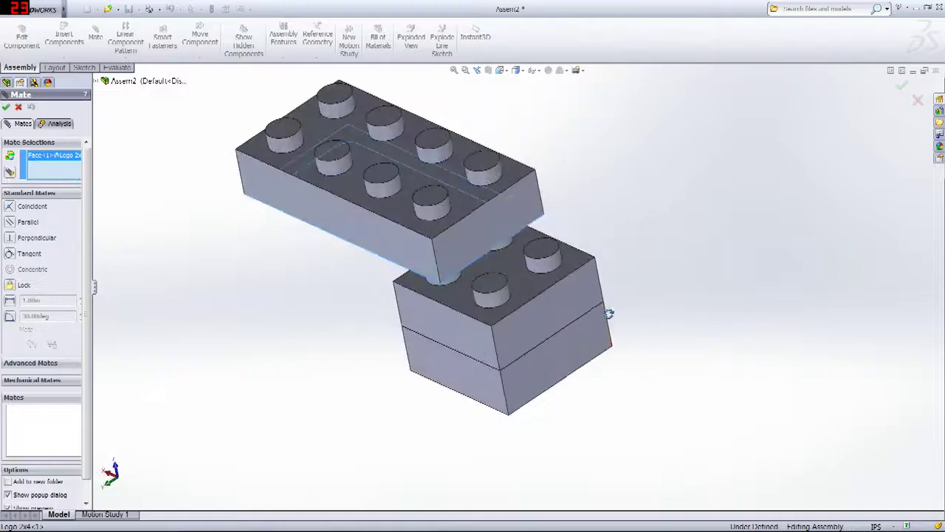
{"action": "left_click", "coordinate": [519, 280]}
{"action": "middle_click_drag", "start_coordinate": [519, 281], "coordinate": [747, 179]}
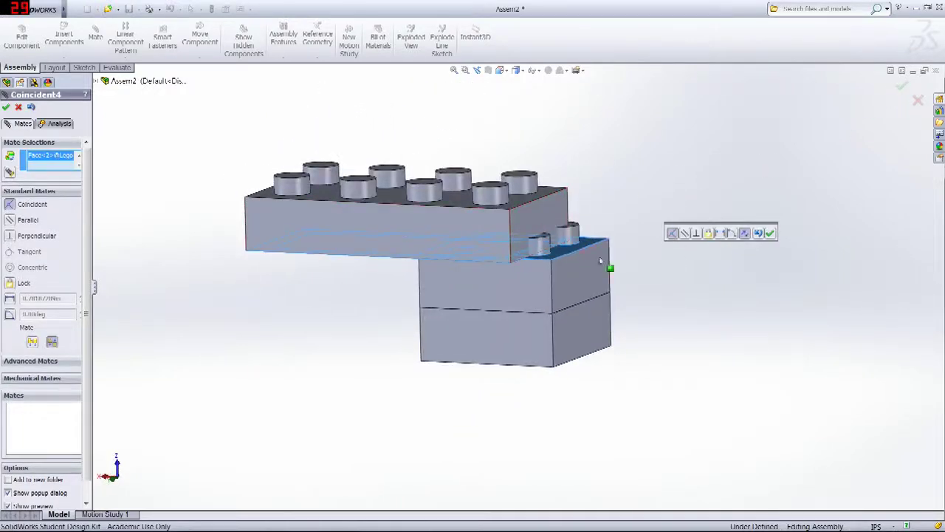
{"action": "left_click", "coordinate": [903, 87]}
- Mate the blank long side face of the 2x4 brick coincident with the upper 2x2 brick's matching side face and finish mating
{"action": "left_click", "coordinate": [457, 252]}
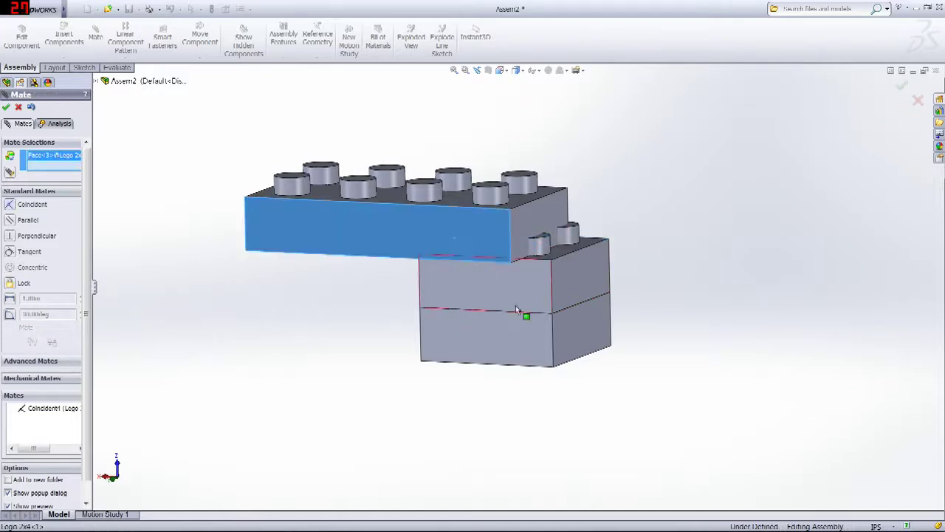
{"action": "left_click", "coordinate": [517, 305]}
{"action": "left_click", "coordinate": [903, 86]}
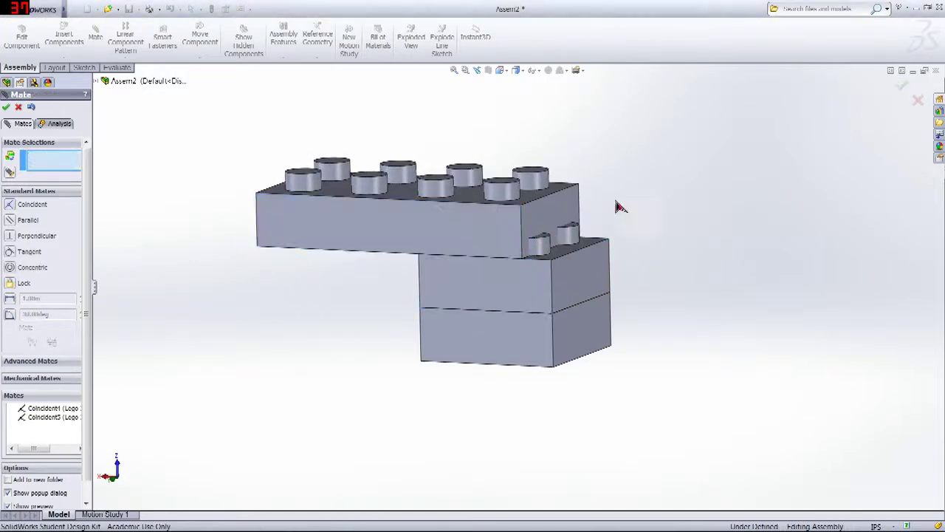
{"action": "middle_click_drag", "start_coordinate": [616, 205], "coordinate": [557, 283]}
{"action": "middle_click_drag", "start_coordinate": [730, 231], "coordinate": [740, 208]}
{"action": "left_click", "coordinate": [902, 90]}
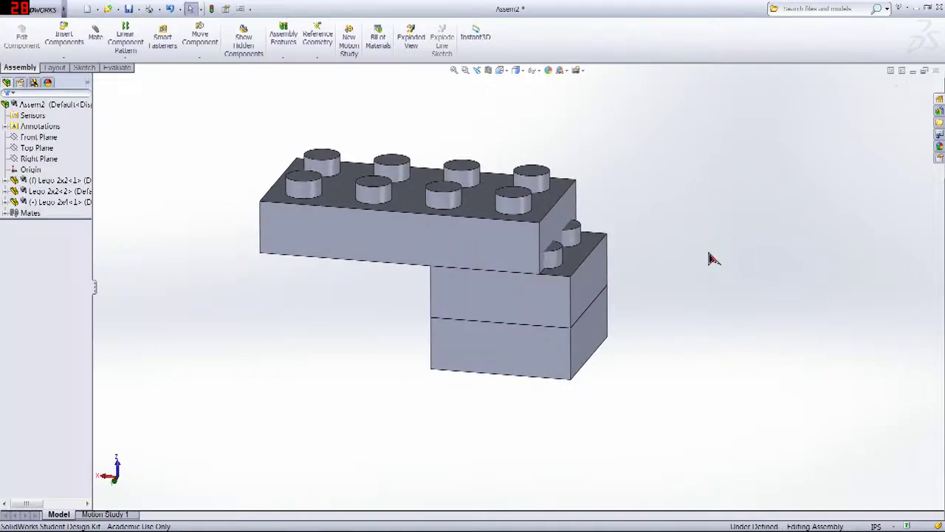
- Slide the 2x4 brick along its remaining free direction so that two studs of the upper 2x2 brick are exposed
{"action": "left_click_drag", "start_coordinate": [483, 243], "coordinate": [452, 234]}
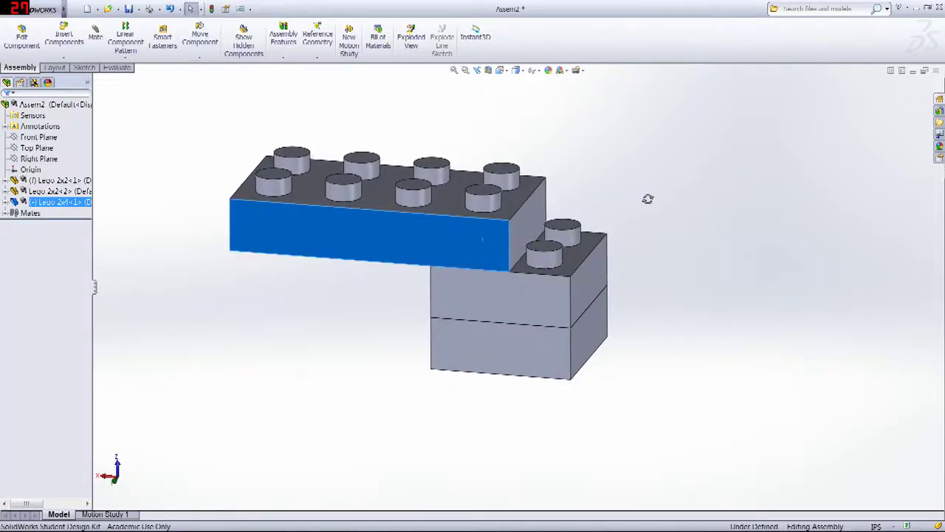
{"action": "left_click", "coordinate": [690, 164]}
{"action": "middle_click_drag", "start_coordinate": [648, 200], "coordinate": [704, 241]}
{"action": "left_click", "coordinate": [536, 212]}
{"action": "left_click", "coordinate": [678, 238]}
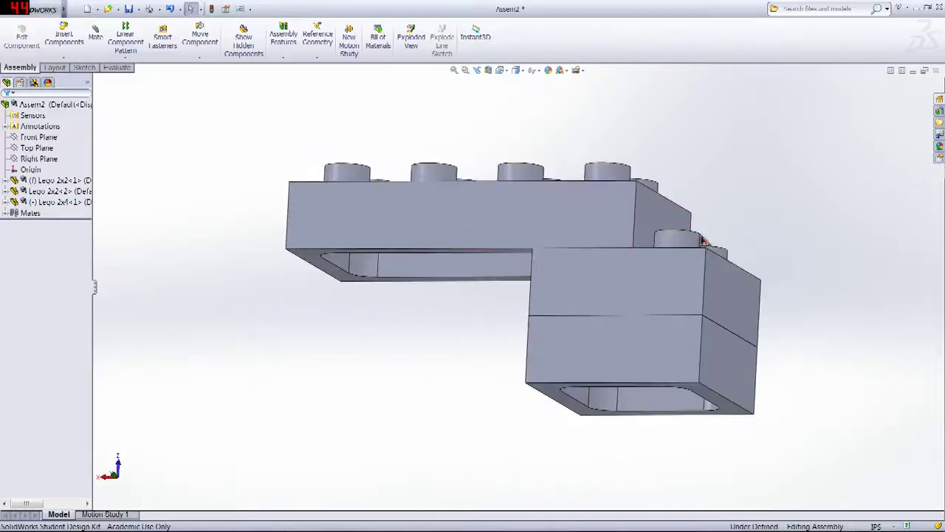
- Examine from below, the side and above how the 2x4 brick overhangs the 2x2 stack
{"action": "scroll", "coordinate": [491, 307], "scroll_direction": "down", "scroll_amount": 2}
{"action": "scroll", "coordinate": [492, 308], "scroll_direction": "up", "scroll_amount": 2}
{"action": "scroll", "coordinate": [496, 313], "scroll_direction": "down", "scroll_amount": 4}
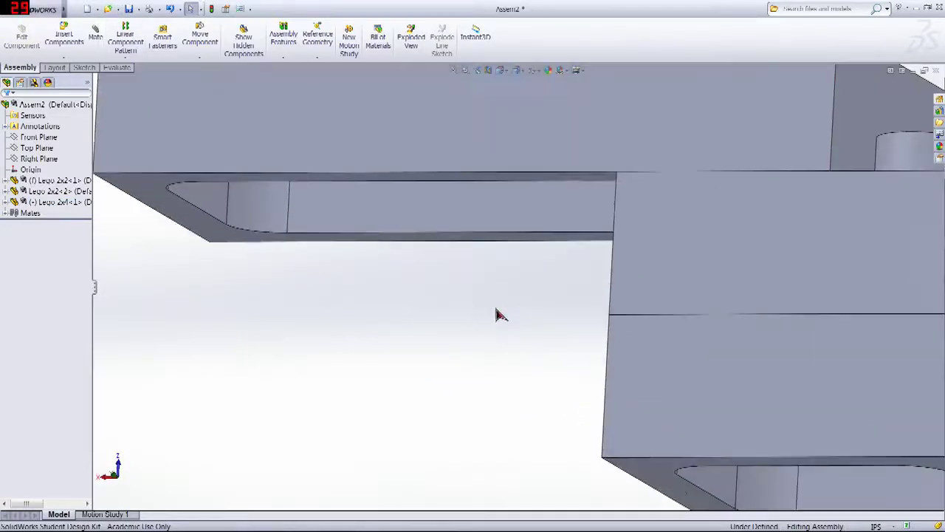
{"action": "scroll", "coordinate": [503, 317], "scroll_direction": "up", "scroll_amount": 9}
{"action": "middle_click_drag", "start_coordinate": [504, 318], "coordinate": [426, 257]}
{"action": "scroll", "coordinate": [426, 257], "scroll_direction": "down", "scroll_amount": 3}
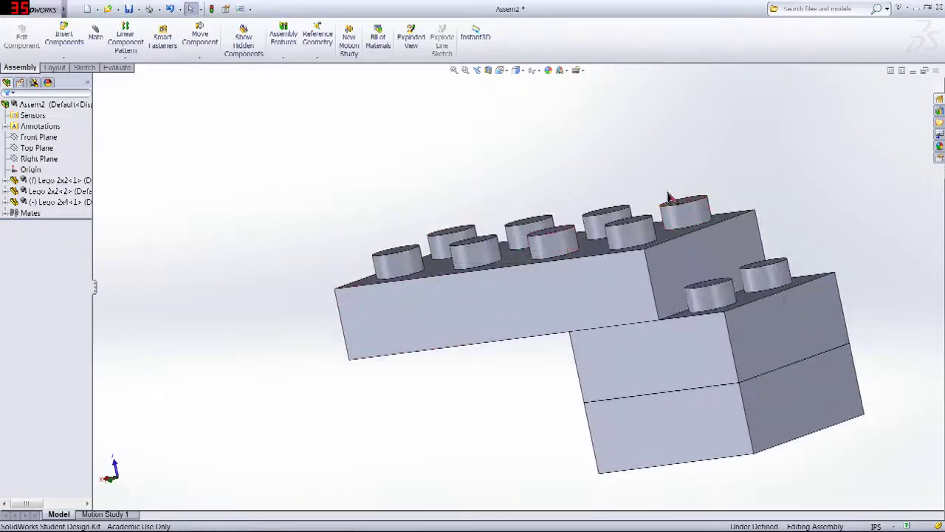
{"action": "scroll", "coordinate": [675, 207], "scroll_direction": "up", "scroll_amount": 2}
{"action": "middle_click_drag", "start_coordinate": [645, 412], "coordinate": [779, 368]}
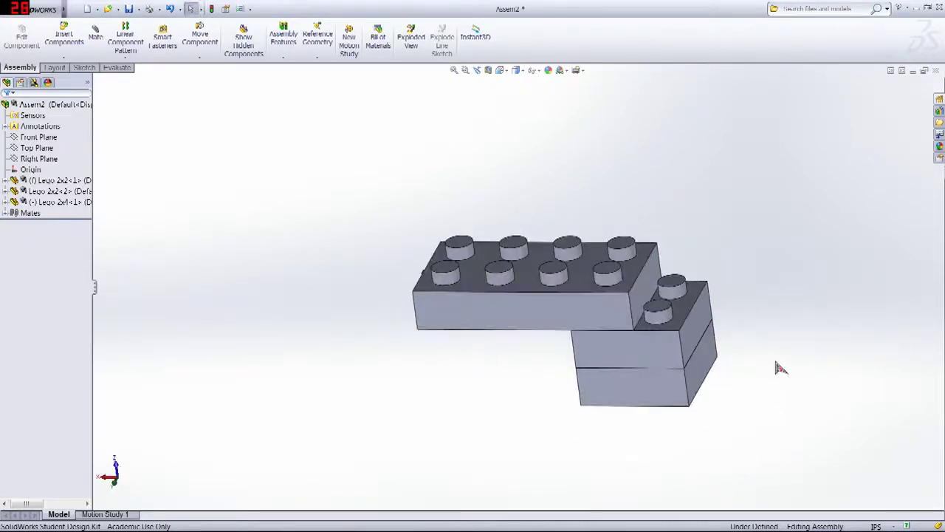
{"action": "left_click", "coordinate": [94, 34]}
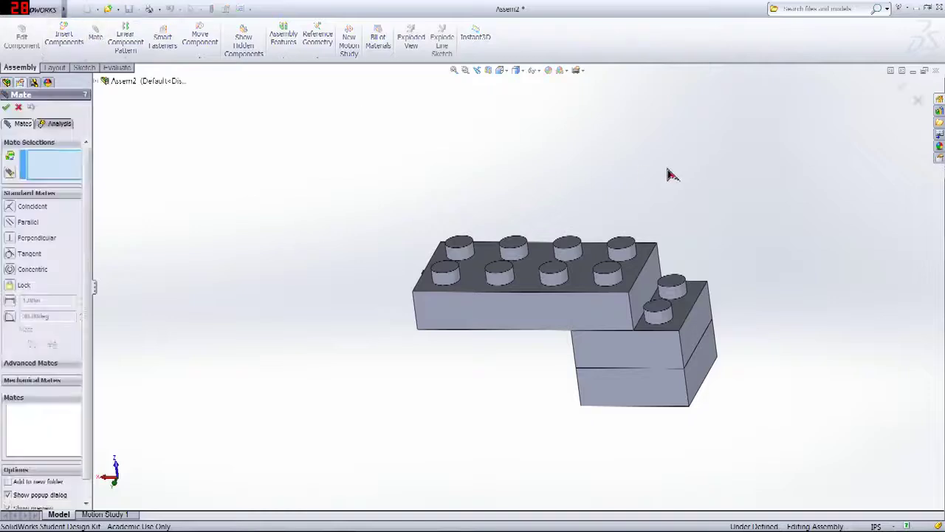
{"action": "middle_click_drag", "start_coordinate": [670, 173], "coordinate": [595, 185]}
{"action": "scroll", "coordinate": [569, 324], "scroll_direction": "down", "scroll_amount": 5}
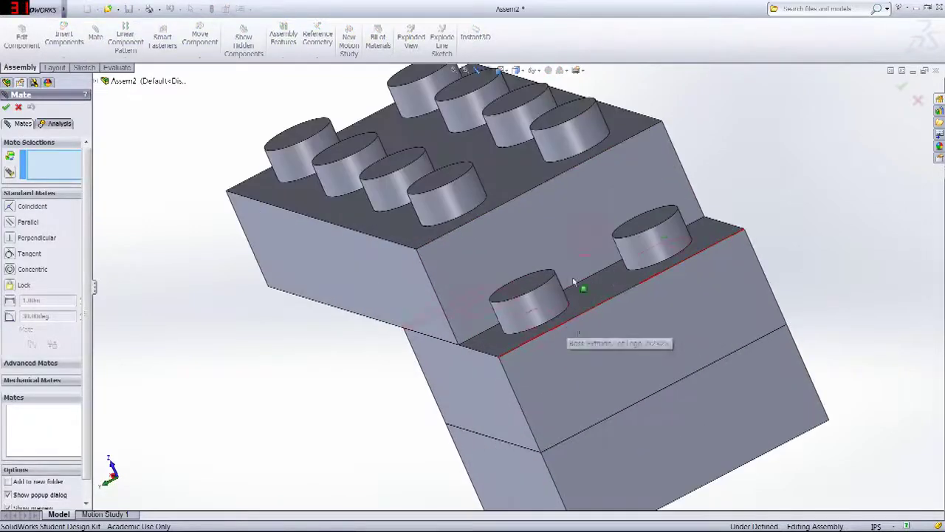
{"action": "key", "text": "Escape"}
- Slide the 2x4 brick lengthwise until it sits clear of the 2x2 stack
{"action": "left_click_drag", "start_coordinate": [393, 276], "coordinate": [297, 265]}
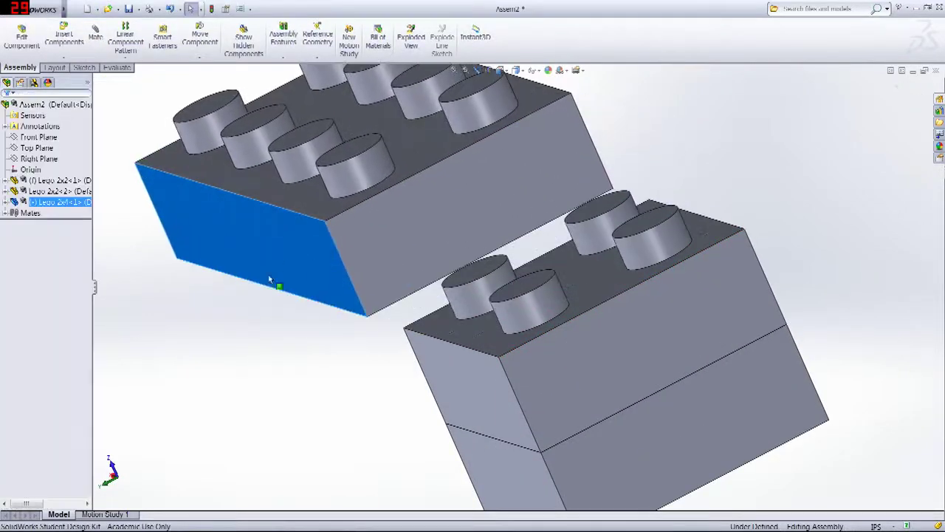
{"action": "left_click", "coordinate": [261, 294]}
{"action": "middle_click_drag", "start_coordinate": [255, 353], "coordinate": [325, 314]}
- Set up a coincident mate between the blank end face of the 2x4 brick and the matching face of the upper 2x2 brick
{"action": "left_click", "coordinate": [99, 40]}
{"action": "left_click", "coordinate": [102, 39]}
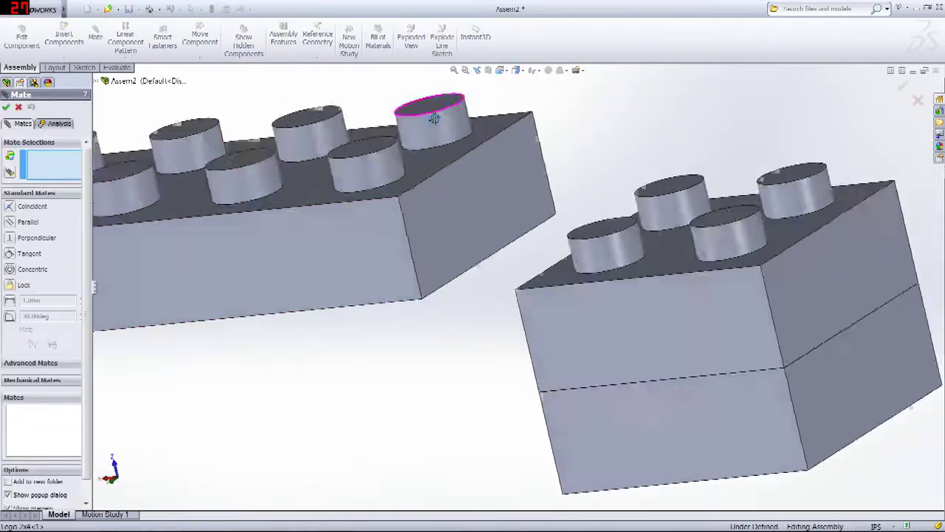
{"action": "middle_click_drag", "start_coordinate": [443, 118], "coordinate": [517, 216]}
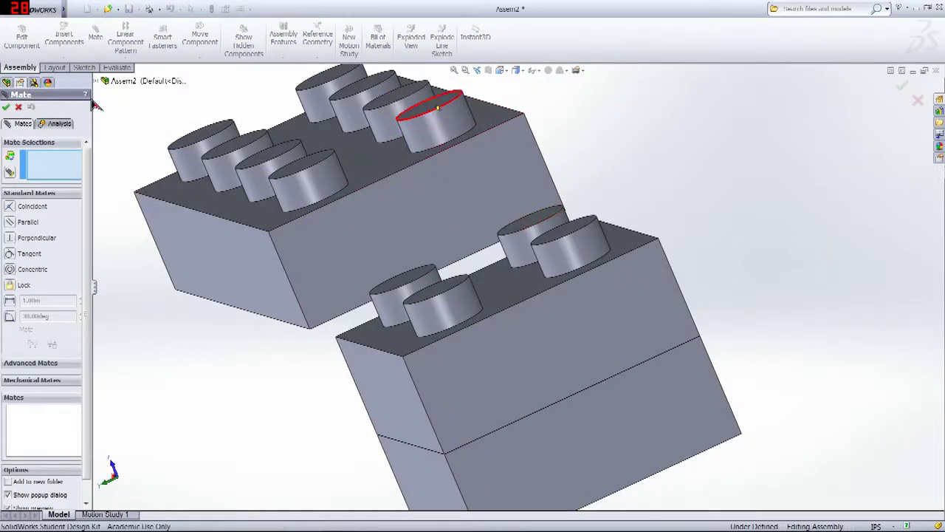
{"action": "left_click", "coordinate": [461, 207]}
{"action": "left_click", "coordinate": [661, 309]}
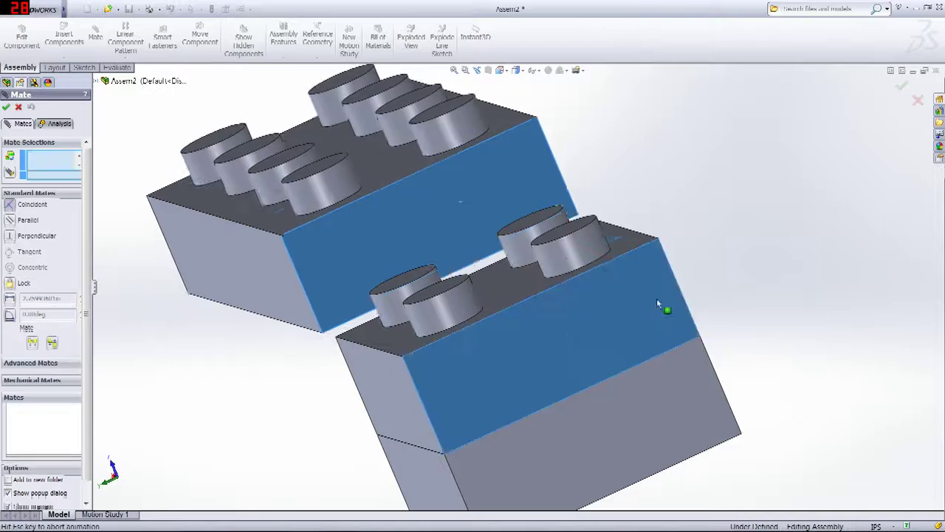
{"action": "mouse_move", "coordinate": [764, 259]}
{"action": "middle_mouse_down"}
{"action": "mouse_move", "coordinate": [802, 186]}
{"action": "mouse_move", "coordinate": [762, 205]}
{"action": "mouse_move", "coordinate": [797, 228]}
{"action": "mouse_move", "coordinate": [769, 260]}
{"action": "middle_mouse_up"}
{"action": "scroll", "coordinate": [648, 382], "scroll_direction": "up", "scroll_amount": 3}
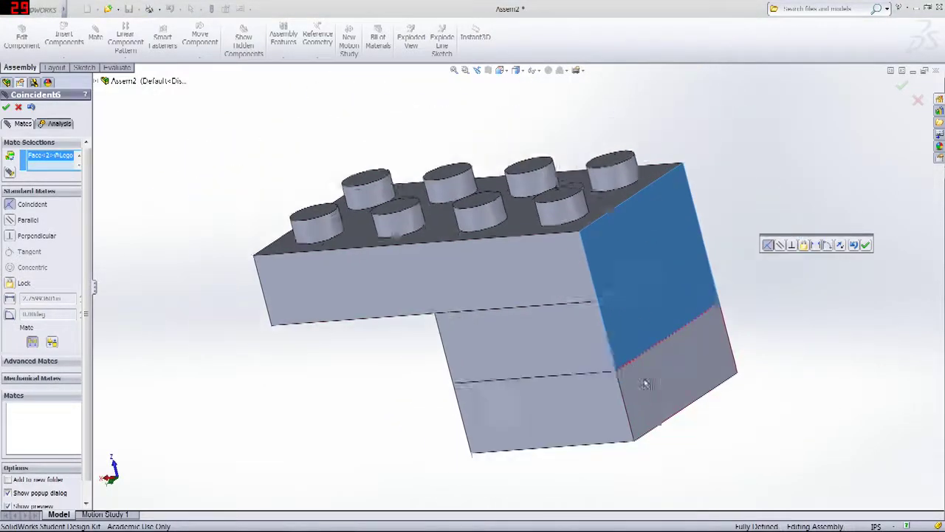
- Change the pending mate between the two blank end faces from coincident to a distance mate
{"action": "middle_click_drag", "start_coordinate": [760, 374], "coordinate": [763, 330]}
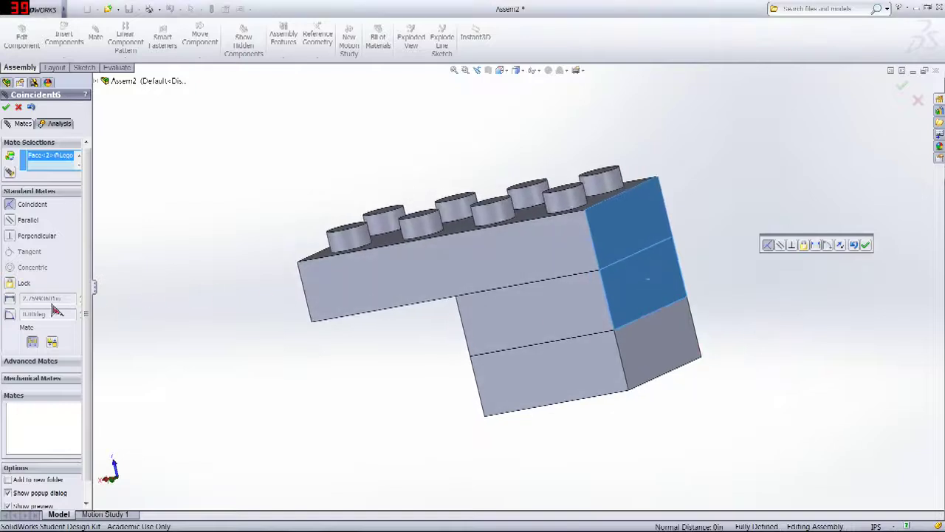
{"action": "middle_click_drag", "start_coordinate": [312, 365], "coordinate": [330, 346]}
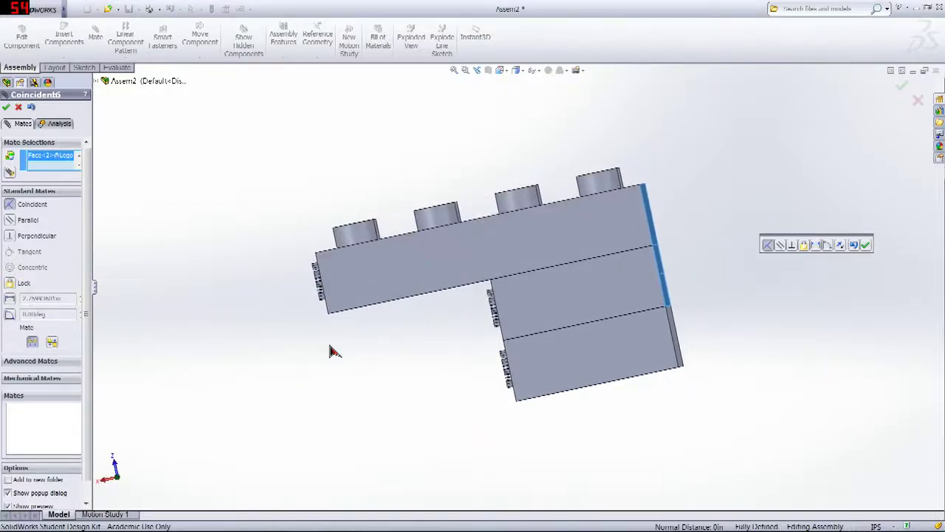
{"action": "left_click", "coordinate": [9, 299]}
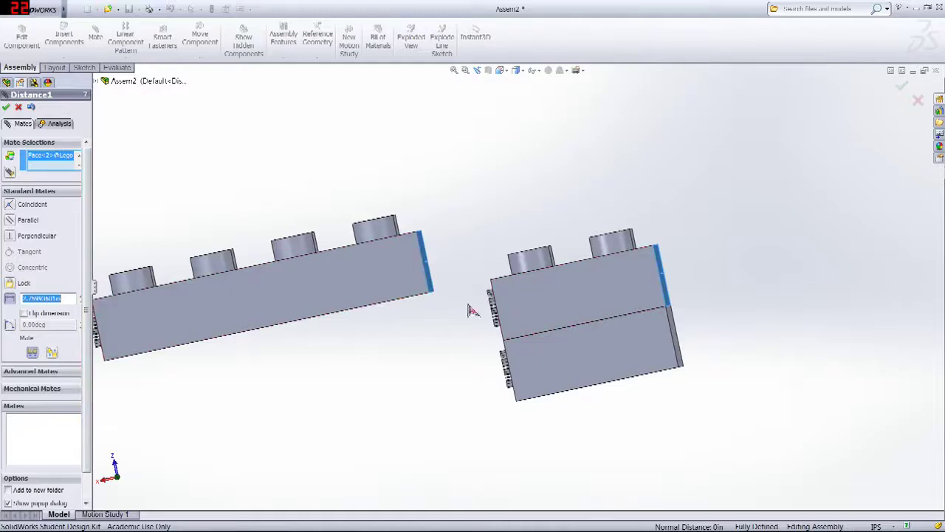
- Set the distance mate between the two blank end faces to 1 in, accept it and leave the Mate command
{"action": "type", "text": "1"}
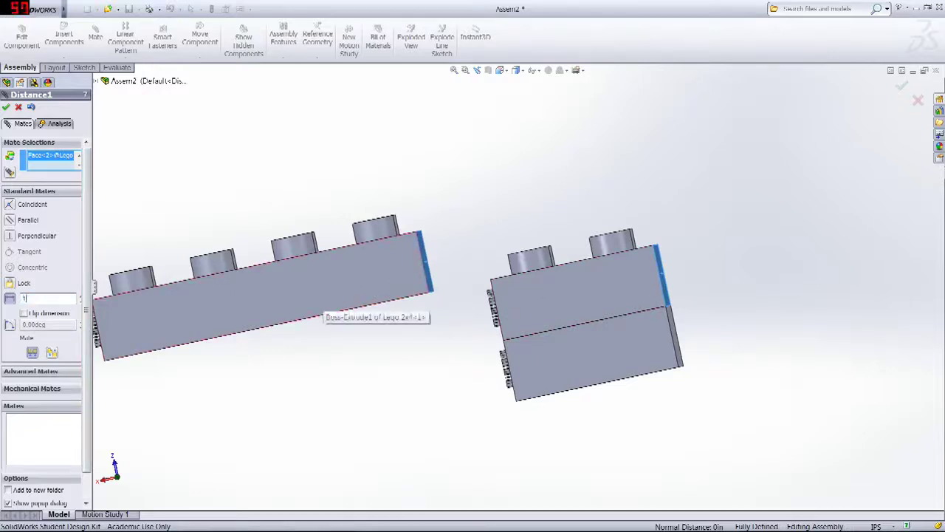
{"action": "key", "text": "Return"}
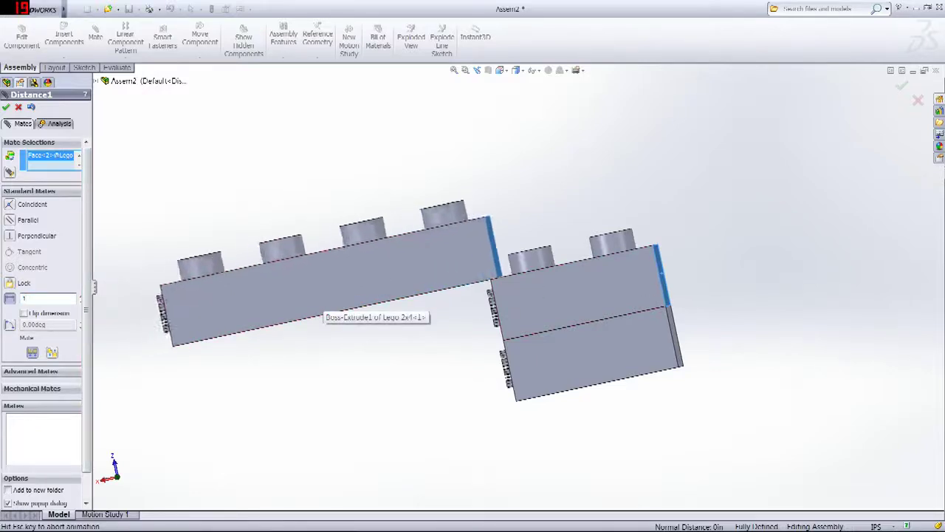
{"action": "middle_click_drag", "start_coordinate": [694, 203], "coordinate": [924, 114]}
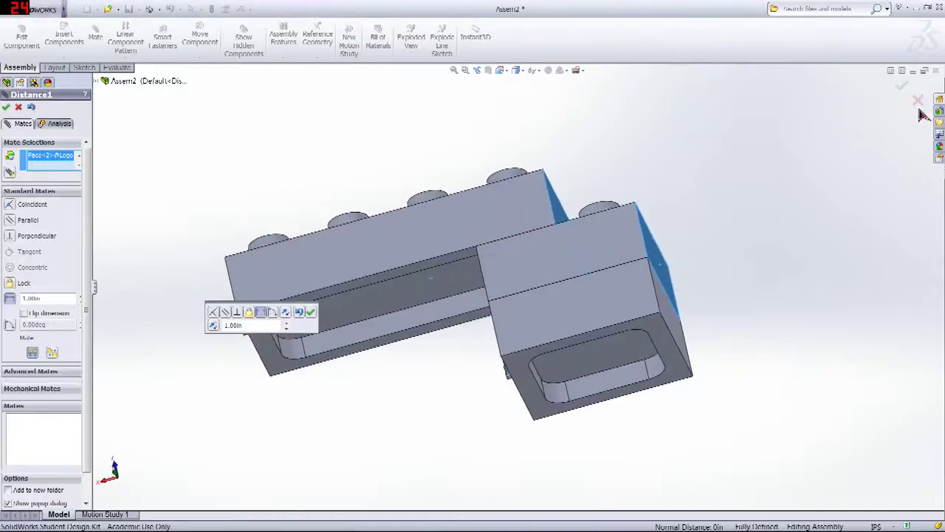
{"action": "left_click", "coordinate": [904, 89]}
{"action": "middle_click_drag", "start_coordinate": [686, 179], "coordinate": [669, 164]}
{"action": "left_click", "coordinate": [918, 98]}
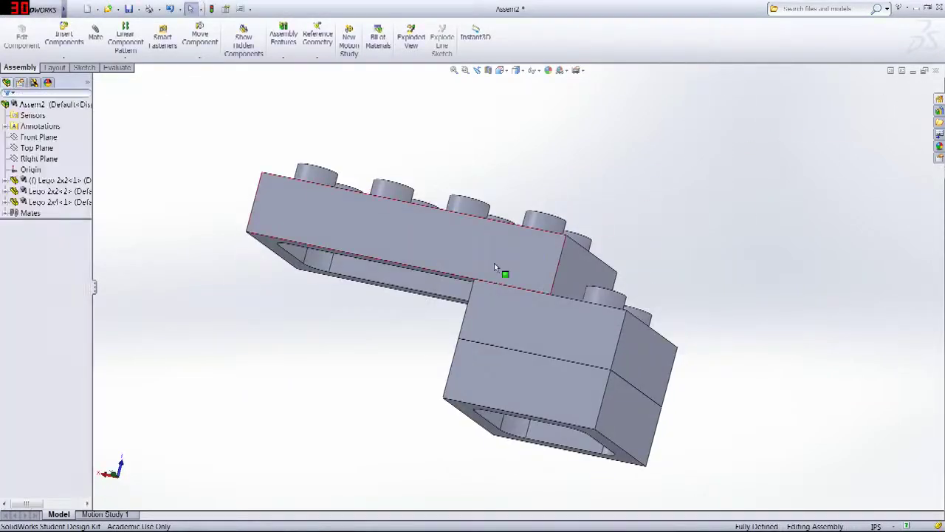
- Examine from below, the sides and above how the mated 2x4 brick sits offset on the 2x2 stack
{"action": "left_click_drag", "start_coordinate": [494, 264], "coordinate": [489, 269]}
{"action": "left_click", "coordinate": [728, 164]}
{"action": "middle_click_drag", "start_coordinate": [728, 164], "coordinate": [561, 196]}
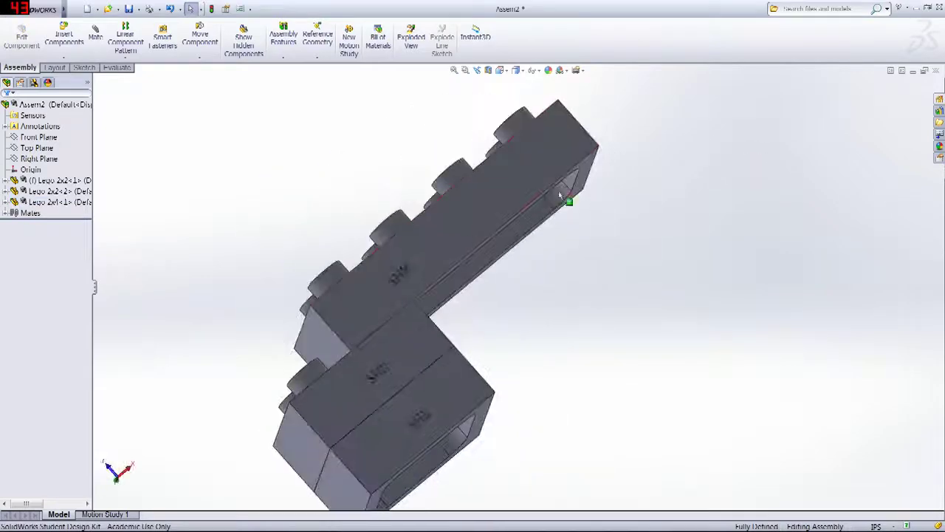
{"action": "middle_click_drag", "start_coordinate": [352, 311], "coordinate": [379, 283]}
{"action": "scroll", "coordinate": [307, 325], "scroll_direction": "up", "scroll_amount": 4}
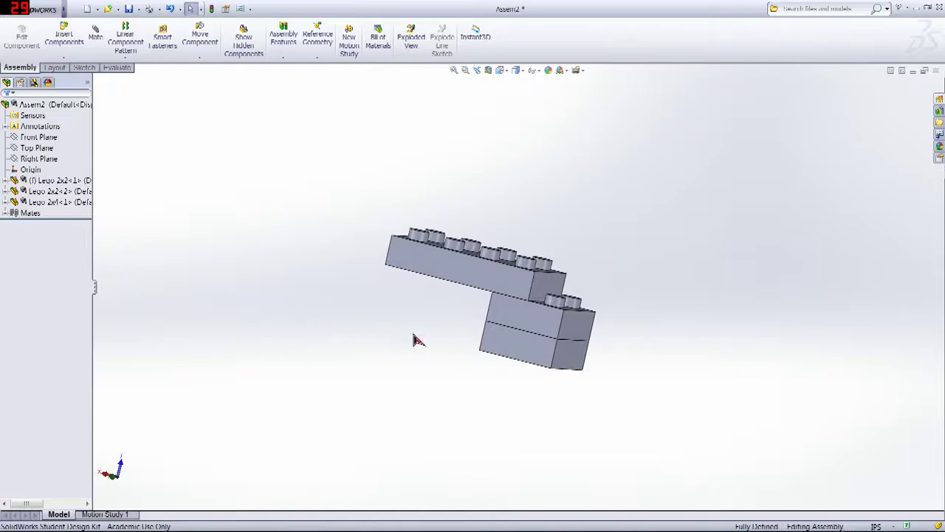
{"action": "middle_click_drag", "start_coordinate": [455, 327], "coordinate": [385, 284]}
{"action": "scroll", "coordinate": [545, 303], "scroll_direction": "down", "scroll_amount": 5}
{"action": "middle_click_drag", "start_coordinate": [577, 318], "coordinate": [629, 302]}
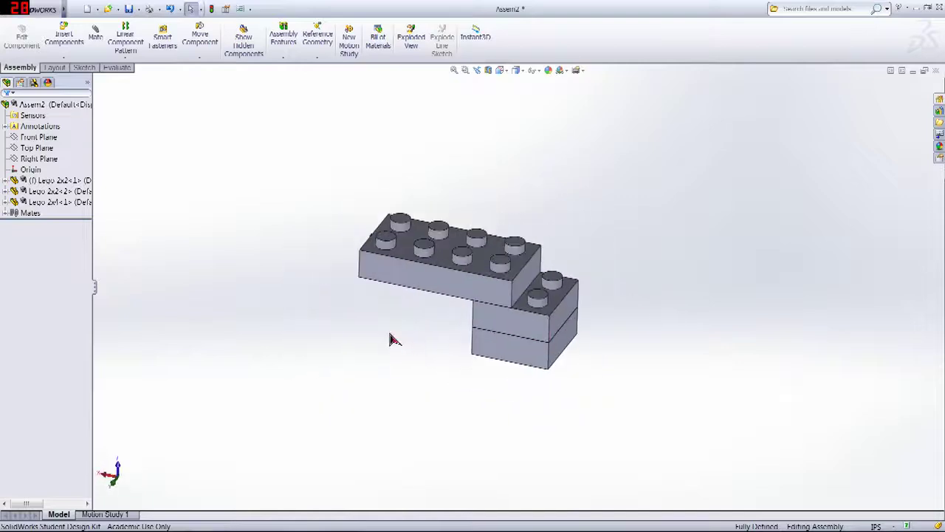
{"action": "scroll", "coordinate": [532, 339], "scroll_direction": "up", "scroll_amount": 4}
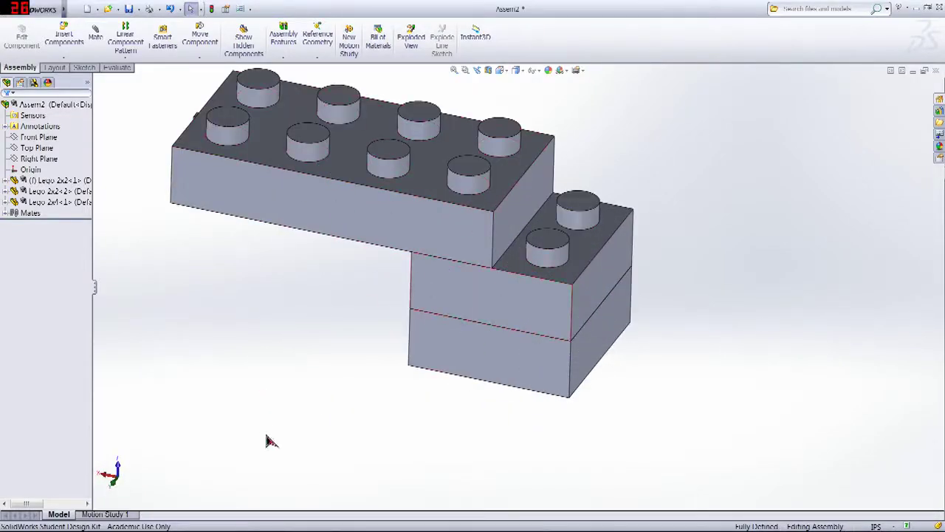
{"action": "middle_click_drag", "start_coordinate": [270, 441], "coordinate": [372, 407]}
{"action": "scroll", "coordinate": [263, 380], "scroll_direction": "down", "scroll_amount": 3}
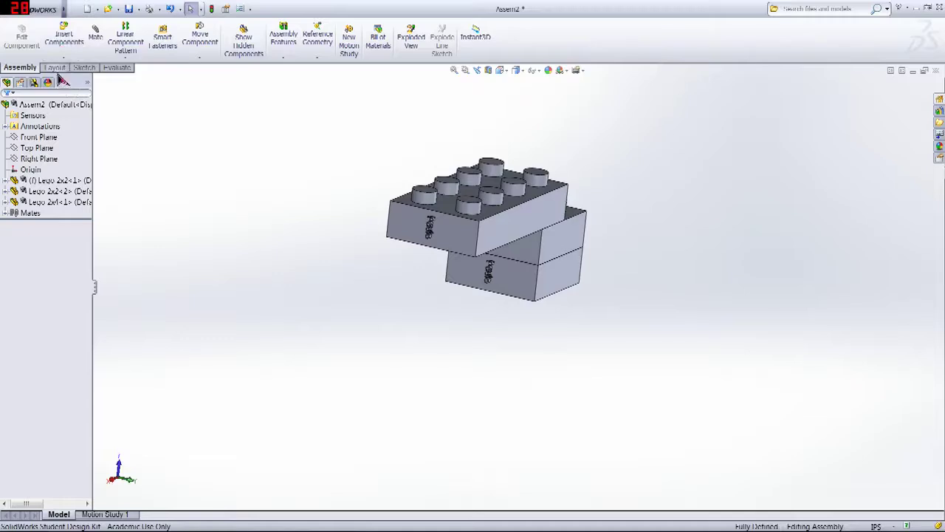
- Insert another Lego 2x2 brick into the assembly, placed loose beside the stack
{"action": "left_click", "coordinate": [65, 38]}
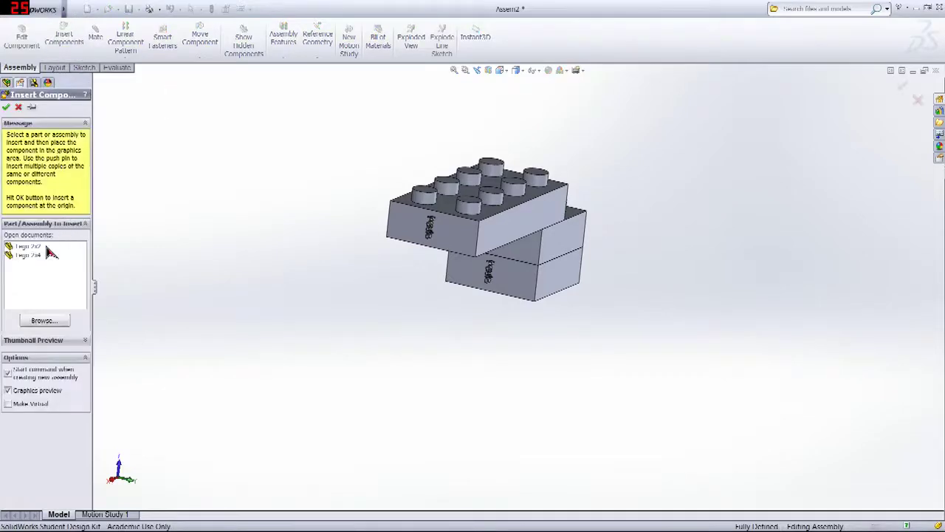
{"action": "left_click", "coordinate": [45, 247]}
{"action": "left_click", "coordinate": [668, 151]}
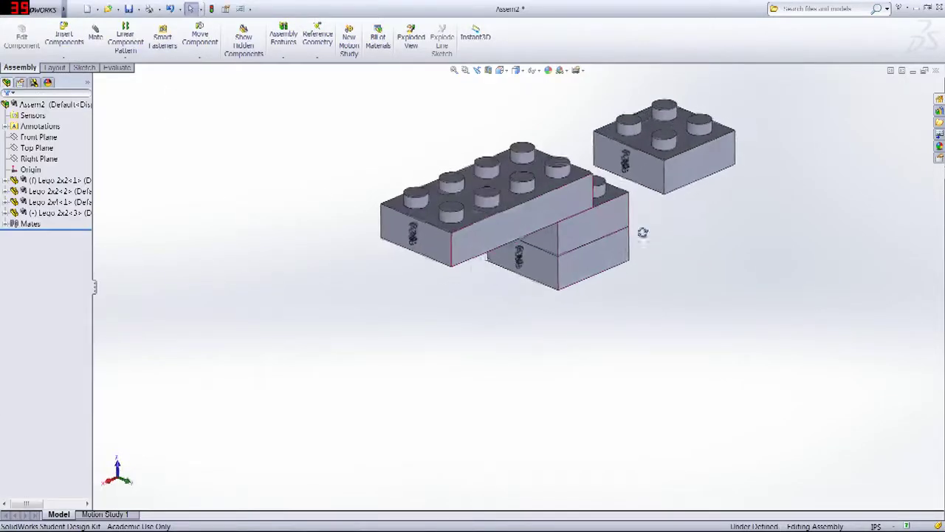
- Delete the loose 2x2 brick from the assembly
{"action": "left_click", "coordinate": [700, 168]}
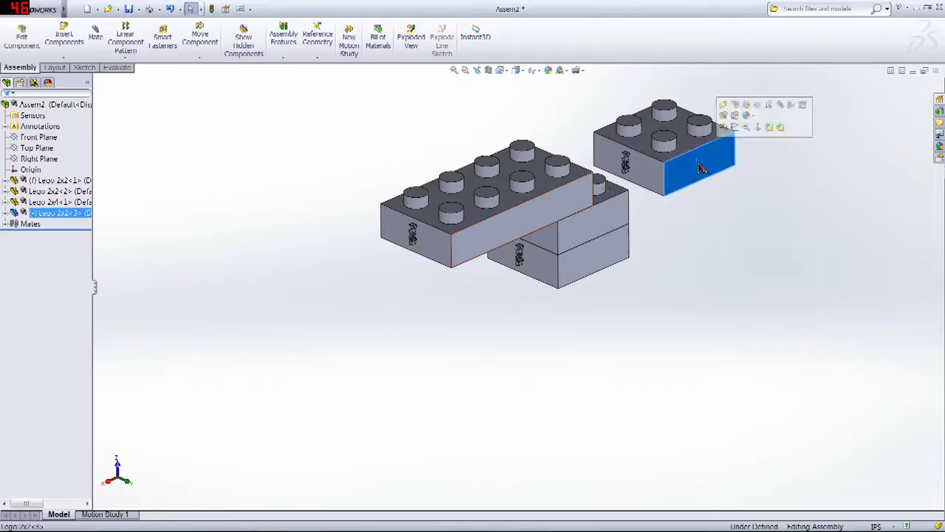
{"action": "key", "text": "Delete"}
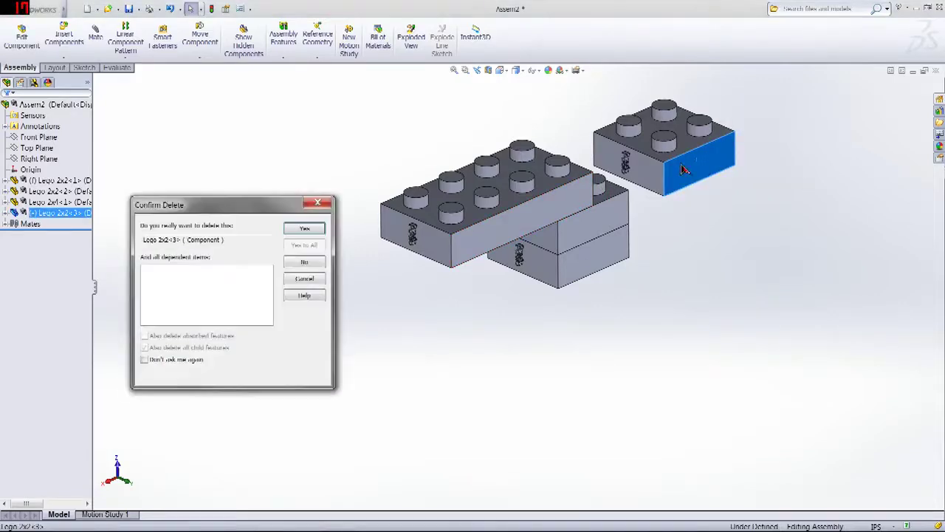
{"action": "left_click", "coordinate": [306, 229]}
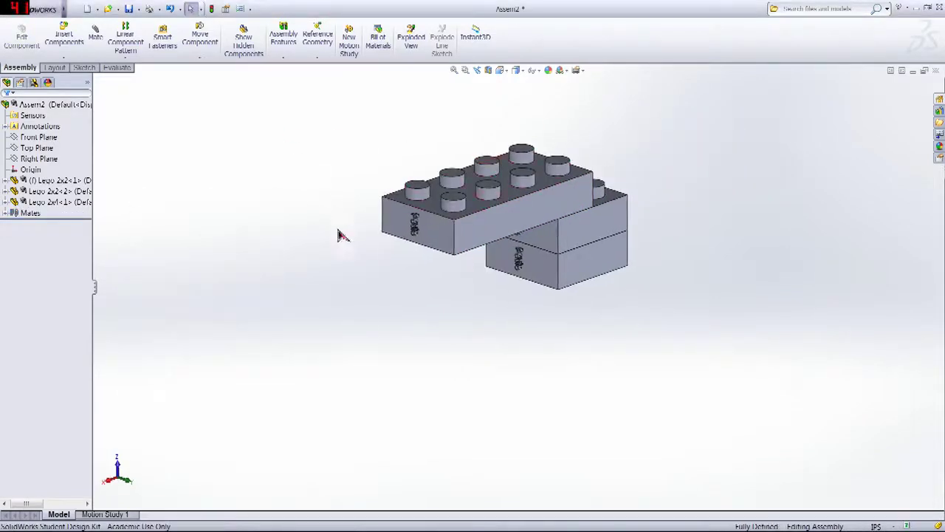
- Insert a second Lego 2x4 brick into the assembly, placed loose beside the stack
{"action": "middle_click_drag", "start_coordinate": [340, 235], "coordinate": [509, 179]}
{"action": "middle_click_drag", "start_coordinate": [461, 229], "coordinate": [654, 274]}
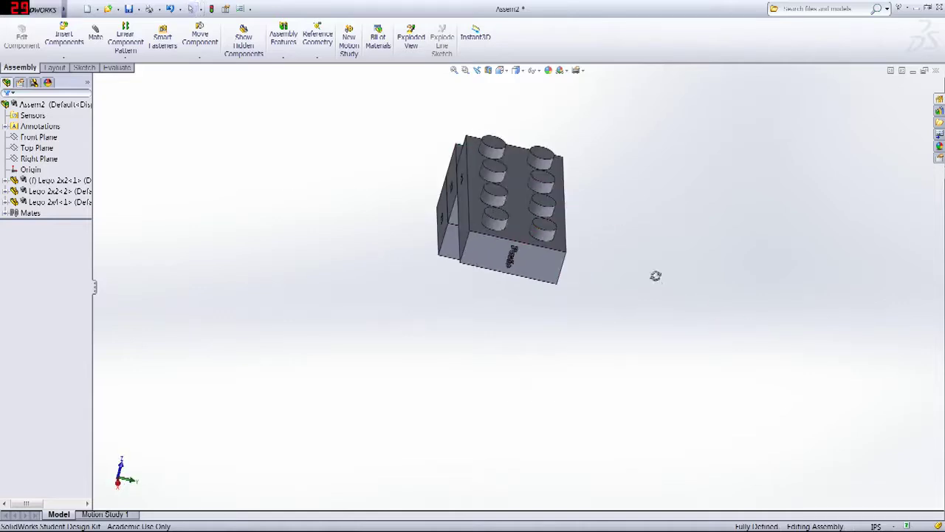
{"action": "left_click", "coordinate": [64, 36]}
{"action": "left_click", "coordinate": [29, 253]}
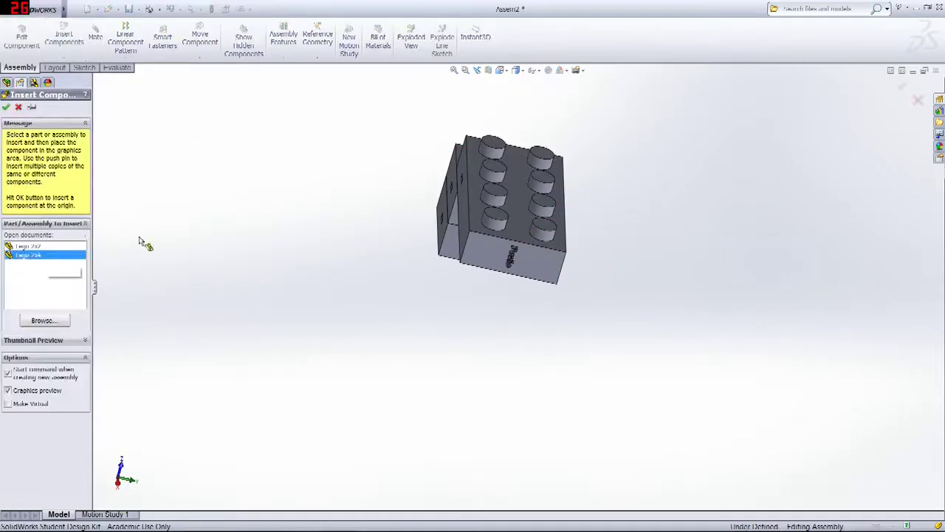
{"action": "left_click", "coordinate": [327, 196]}
- Set up Rotate Component for the loose 2x4 brick with the By Delta XYZ rotation method
{"action": "middle_click_drag", "start_coordinate": [707, 285], "coordinate": [687, 232]}
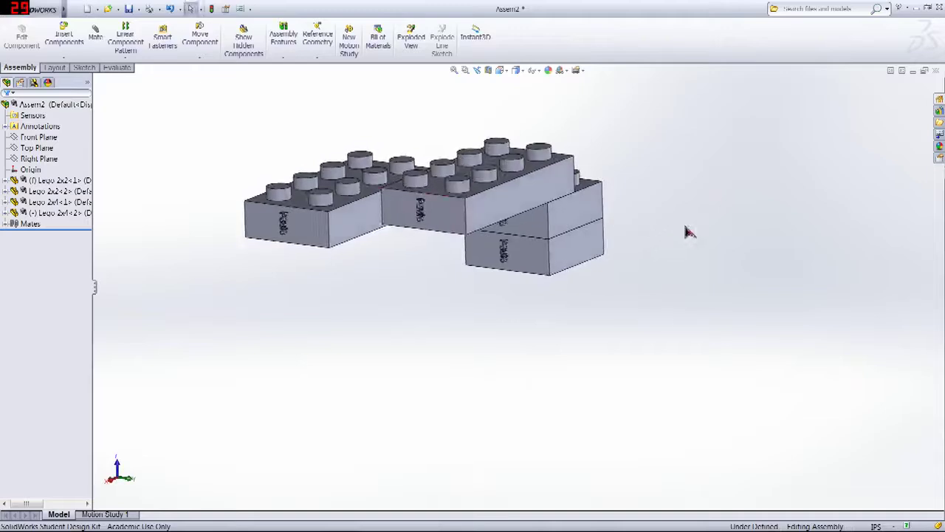
{"action": "middle_click_drag", "start_coordinate": [414, 297], "coordinate": [424, 309]}
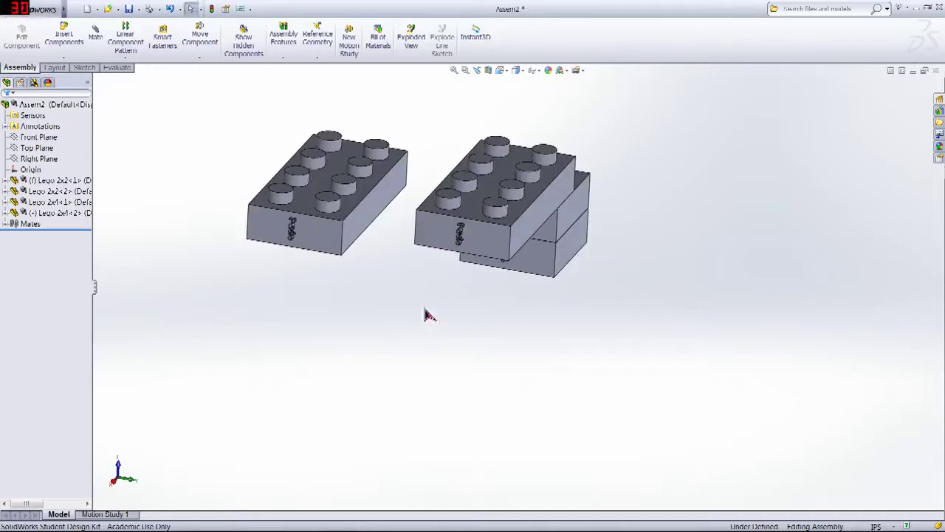
{"action": "left_click", "coordinate": [207, 60]}
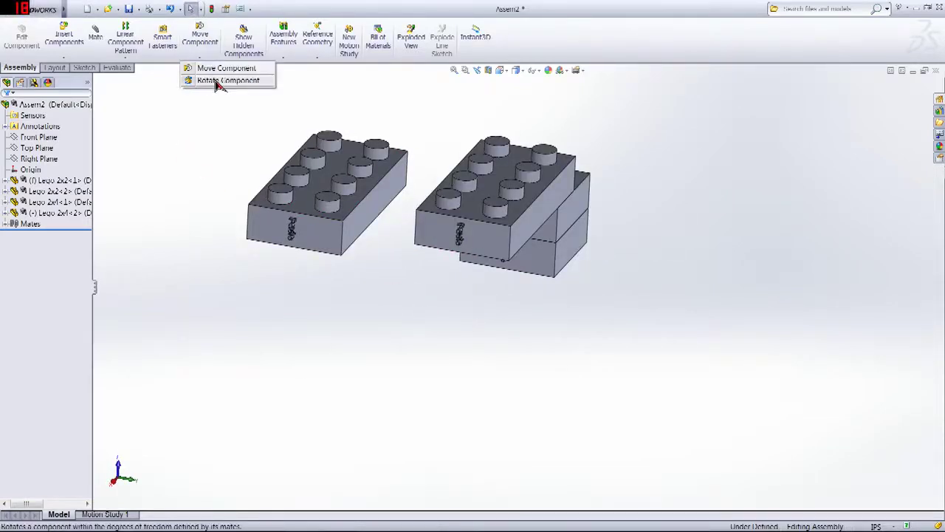
{"action": "left_click", "coordinate": [201, 56]}
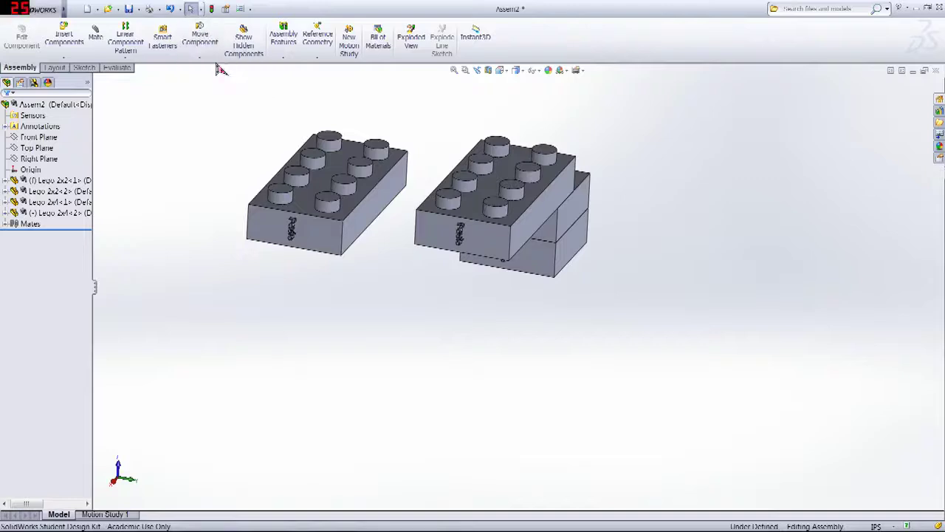
{"action": "left_click", "coordinate": [198, 56]}
{"action": "left_click", "coordinate": [206, 79]}
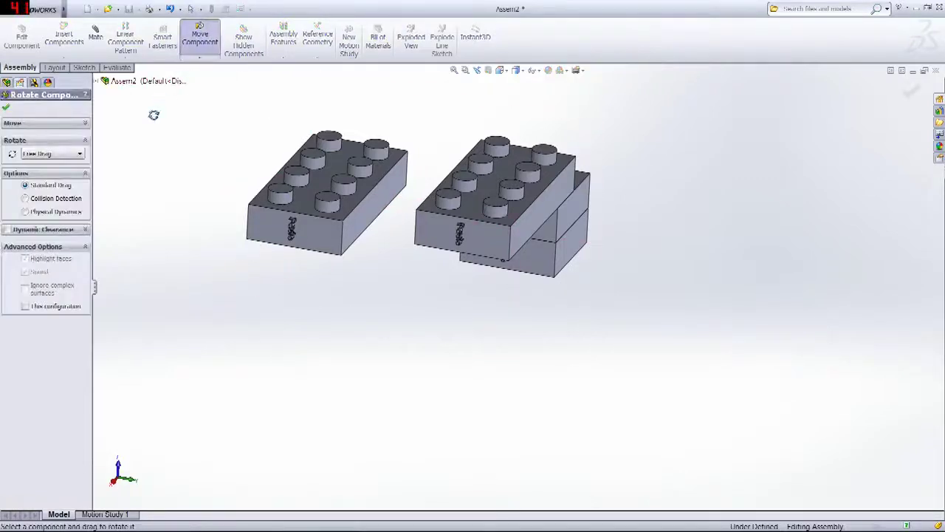
{"action": "middle_click_drag", "start_coordinate": [392, 168], "coordinate": [385, 185]}
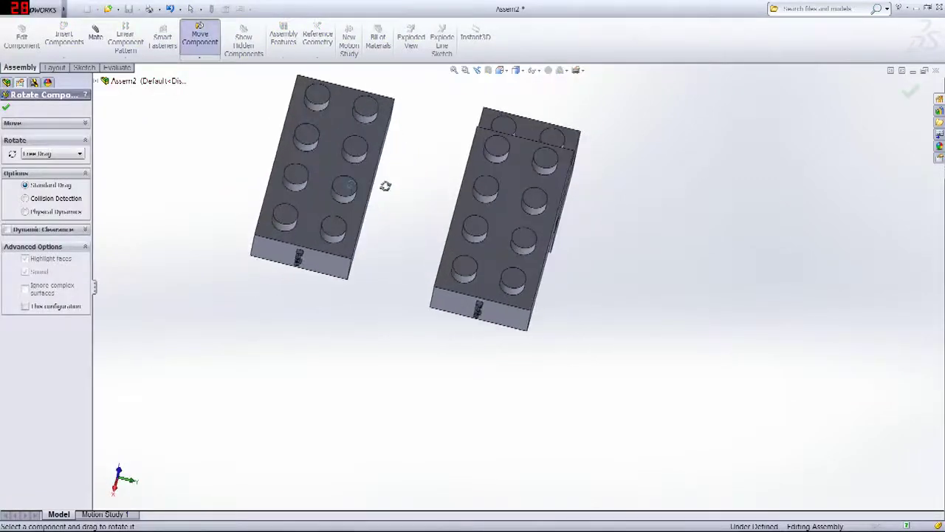
{"action": "left_click", "coordinate": [322, 156]}
{"action": "middle_click_drag", "start_coordinate": [435, 260], "coordinate": [432, 154]}
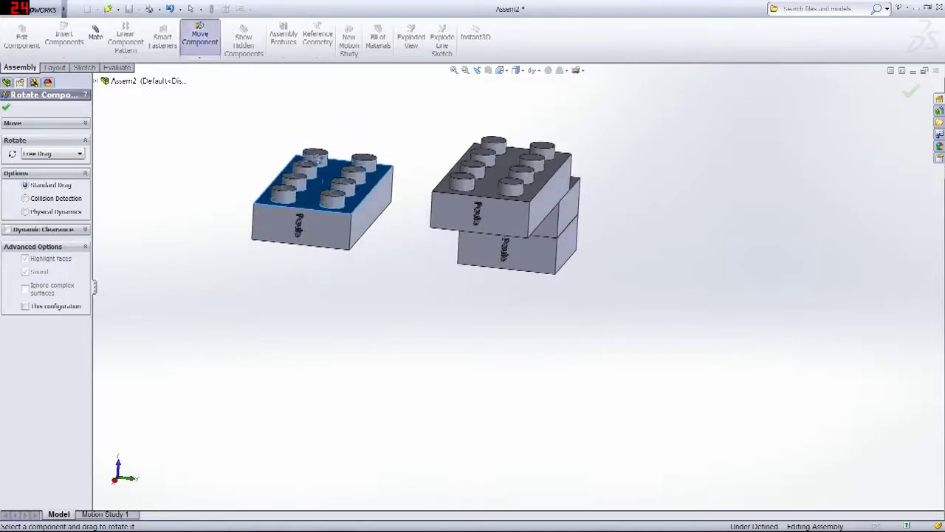
{"action": "left_click", "coordinate": [52, 157]}
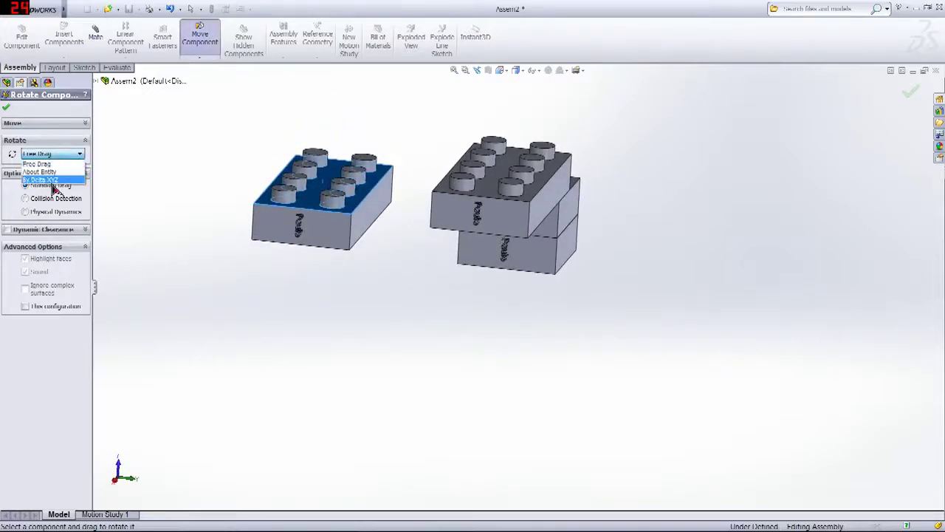
{"action": "left_click", "coordinate": [44, 180]}
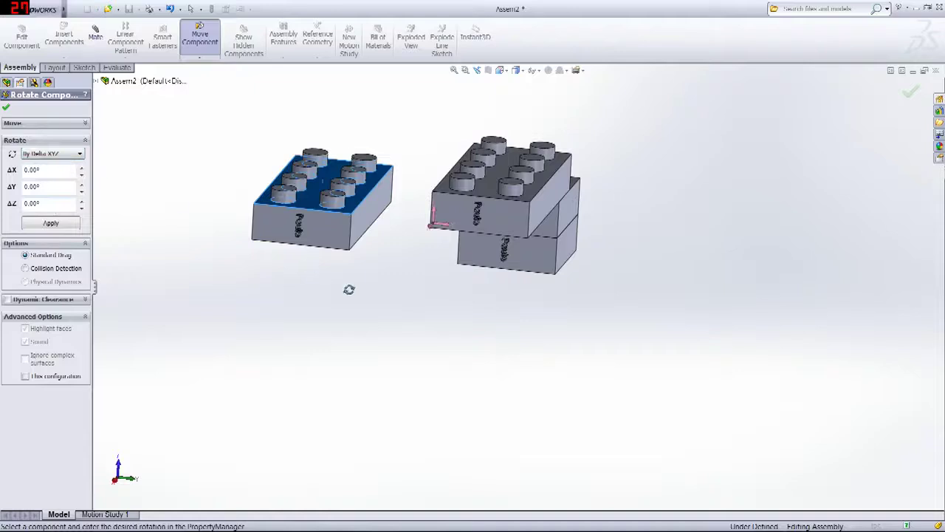
- Rotate the loose 2x4 brick 90° about the Z axis and finish the rotation
{"action": "middle_click_drag", "start_coordinate": [348, 290], "coordinate": [258, 199]}
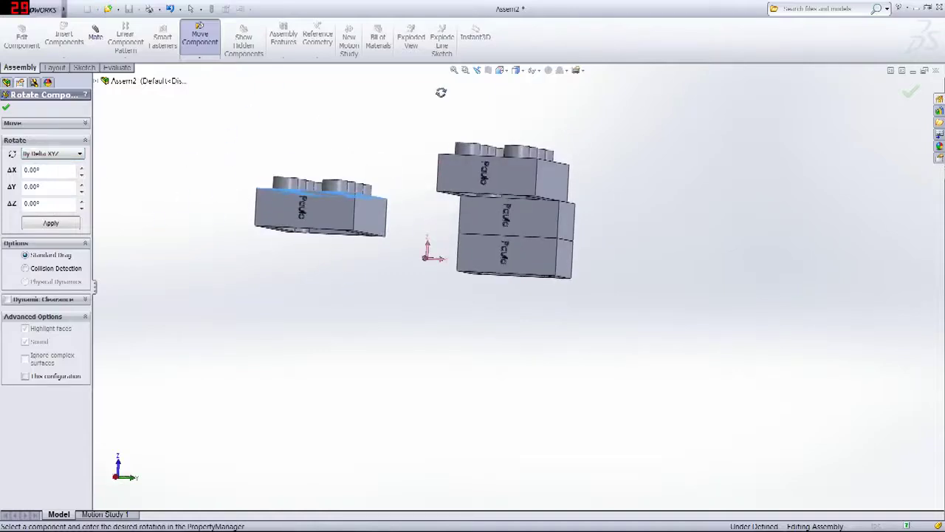
{"action": "middle_click_drag", "start_coordinate": [342, 212], "coordinate": [362, 298]}
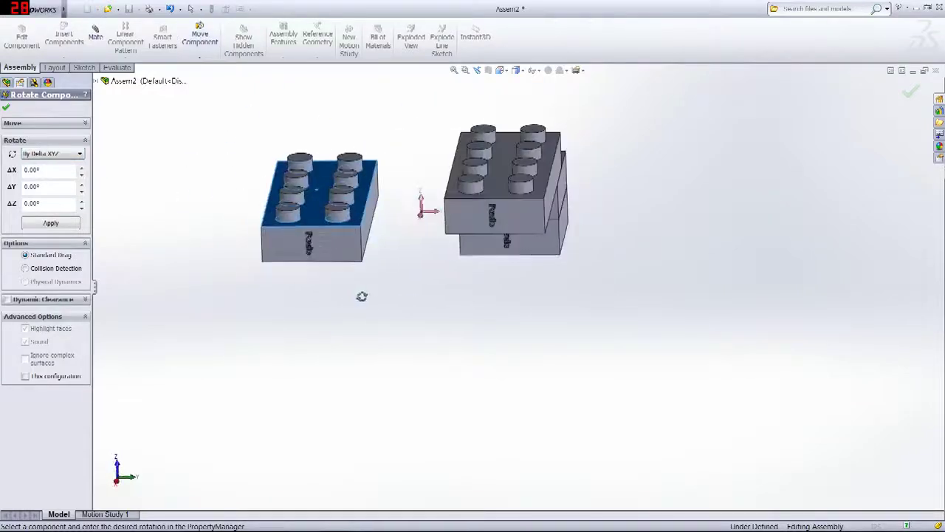
{"action": "middle_click_drag", "start_coordinate": [374, 229], "coordinate": [320, 348]}
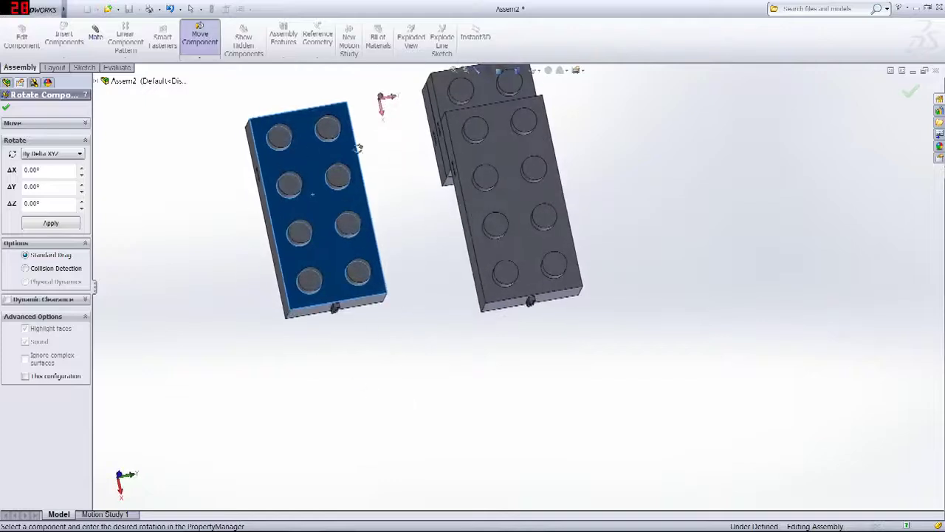
{"action": "middle_click_drag", "start_coordinate": [325, 392], "coordinate": [155, 229]}
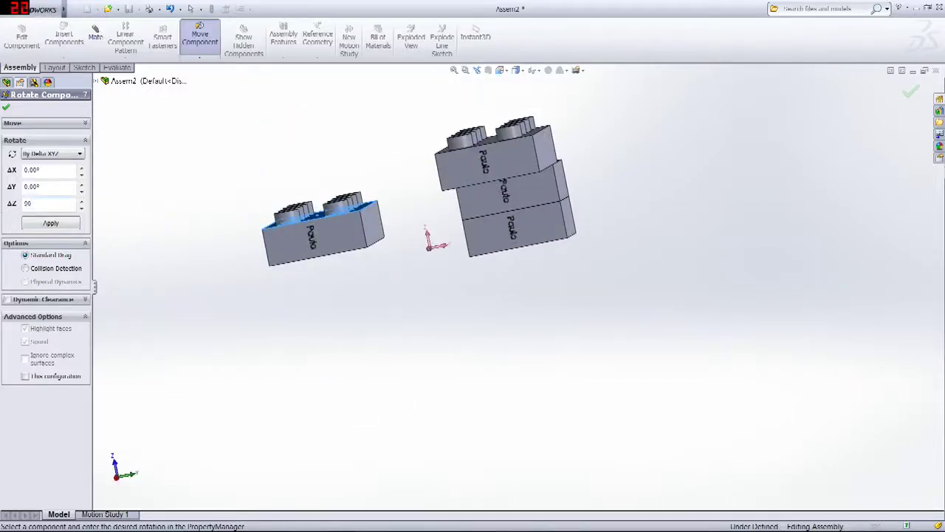
{"action": "key", "text": "Return"}
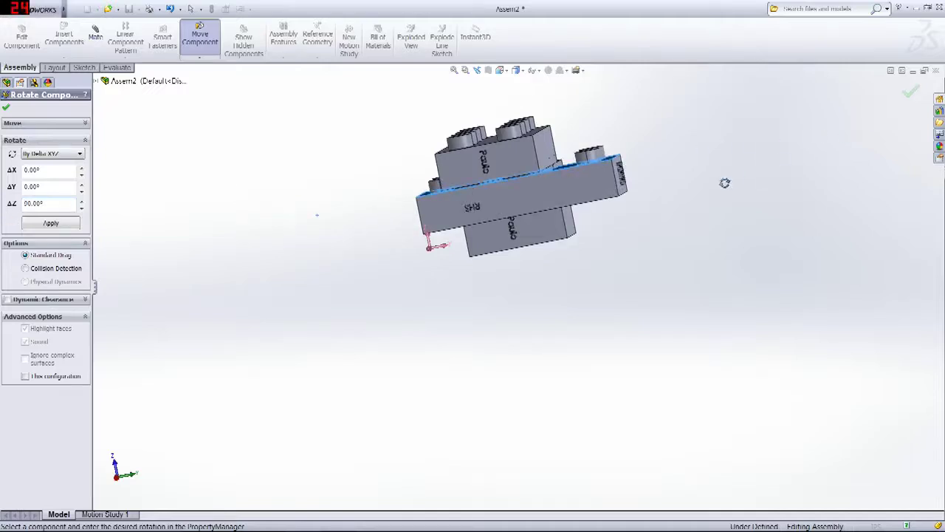
{"action": "middle_click_drag", "start_coordinate": [725, 182], "coordinate": [932, 76]}
{"action": "left_click", "coordinate": [909, 93]}
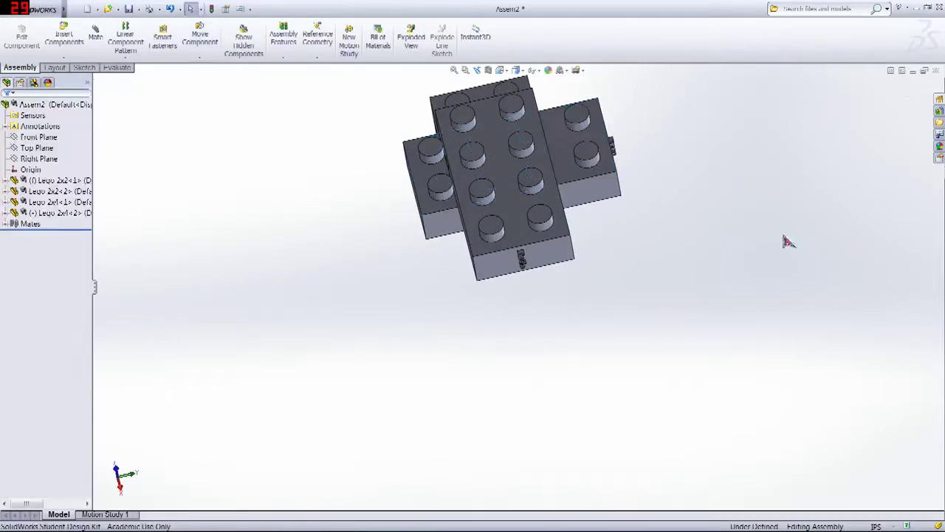
- Move the rotated 2x4 brick out of the stack so that it sits clear beside it
{"action": "middle_click_drag", "start_coordinate": [785, 239], "coordinate": [561, 192]}
{"action": "left_click", "coordinate": [563, 171]}
{"action": "left_click_drag", "start_coordinate": [563, 172], "coordinate": [365, 168]}
{"action": "left_click", "coordinate": [285, 295]}
- Add a coincident mate between the loose 2x4 brick's long RHS-labelled side and the stacked 2x4 brick's lettered end face
{"action": "left_click", "coordinate": [91, 38]}
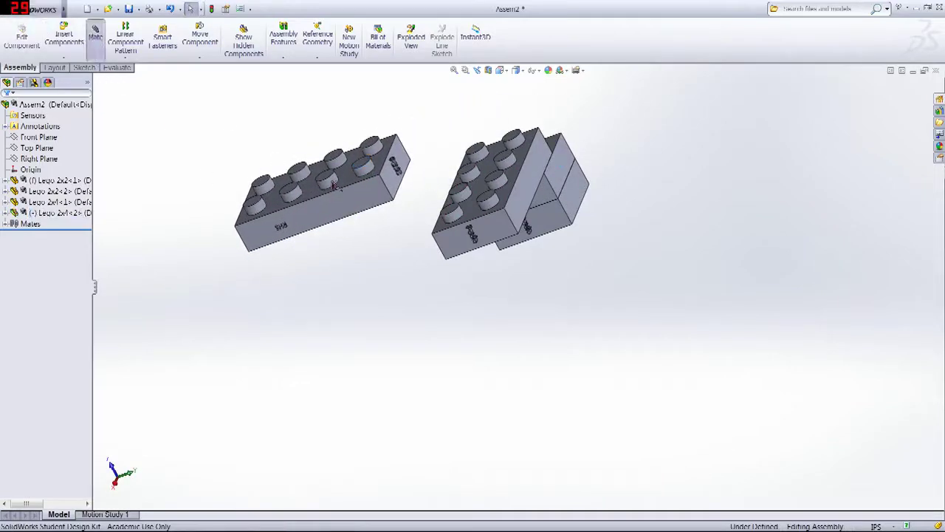
{"action": "left_click", "coordinate": [359, 198]}
{"action": "left_click", "coordinate": [494, 234]}
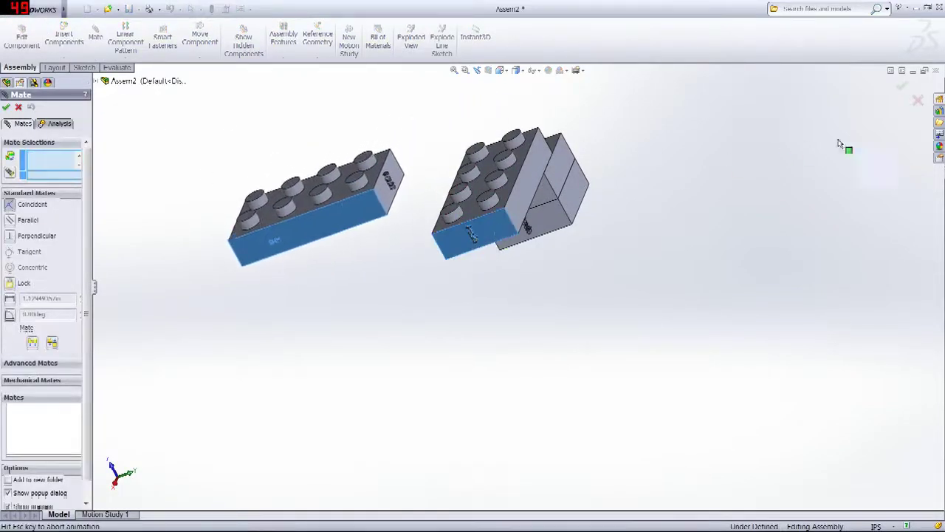
{"action": "left_click", "coordinate": [932, 98]}
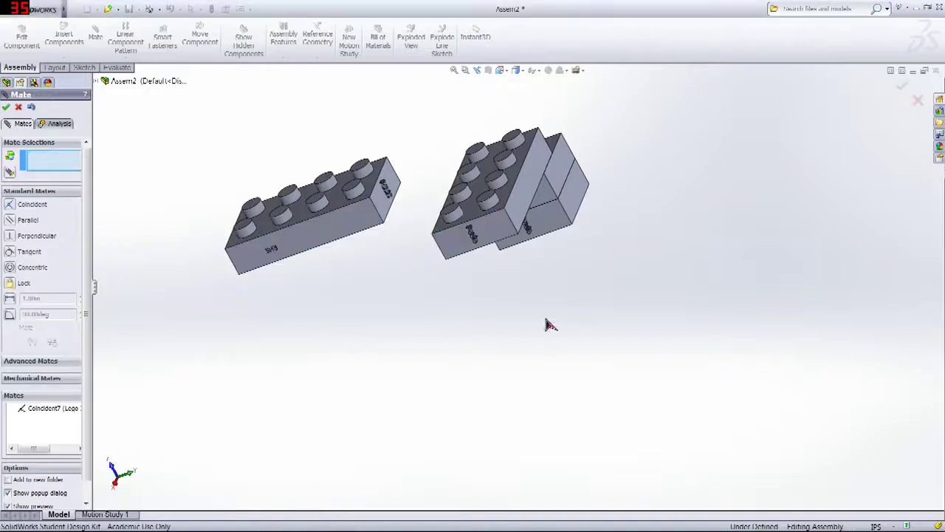
- Add a coincident mate between the loose 2x4 brick's underside and the studded top face of the stacked 2x4 brick
{"action": "middle_click_drag", "start_coordinate": [546, 323], "coordinate": [510, 233]}
{"action": "left_click", "coordinate": [393, 160]}
{"action": "left_click", "coordinate": [520, 164]}
{"action": "left_click", "coordinate": [445, 259]}
{"action": "middle_click_drag", "start_coordinate": [572, 267], "coordinate": [512, 238]}
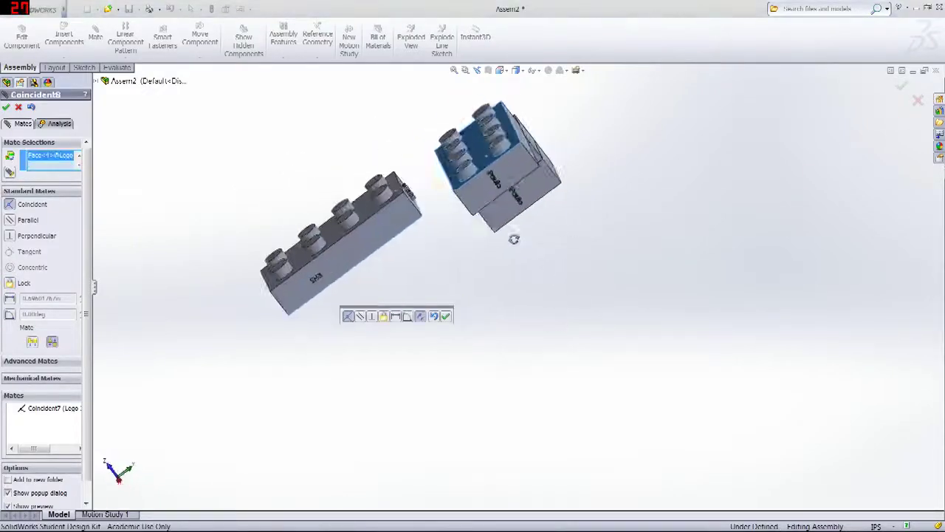
{"action": "left_click", "coordinate": [446, 316]}
- Add a coincident mate between the loose 2x4 brick's lettered end face and the stacked 2x4 brick's long side, and finish mating
{"action": "middle_click_drag", "start_coordinate": [479, 299], "coordinate": [449, 295]}
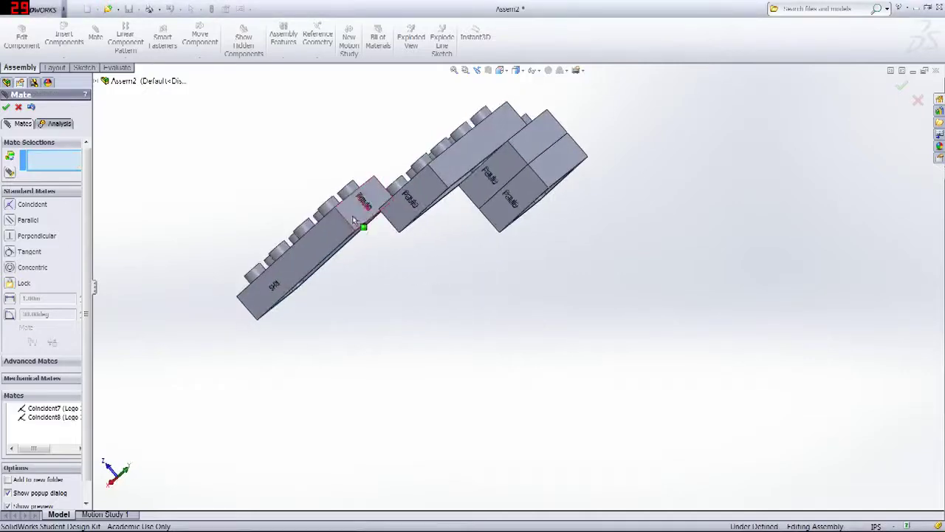
{"action": "left_click", "coordinate": [364, 221]}
{"action": "left_click", "coordinate": [458, 164]}
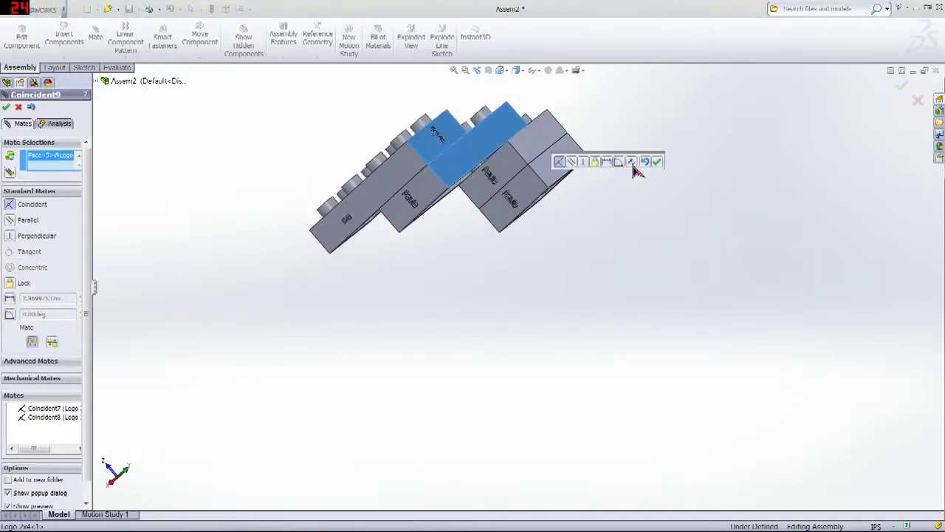
{"action": "left_click", "coordinate": [657, 163]}
{"action": "middle_click_drag", "start_coordinate": [616, 204], "coordinate": [662, 340]}
{"action": "scroll", "coordinate": [450, 367], "scroll_direction": "up", "scroll_amount": 2}
{"action": "scroll", "coordinate": [452, 336], "scroll_direction": "down", "scroll_amount": 3}
{"action": "scroll", "coordinate": [580, 356], "scroll_direction": "down", "scroll_amount": 4}
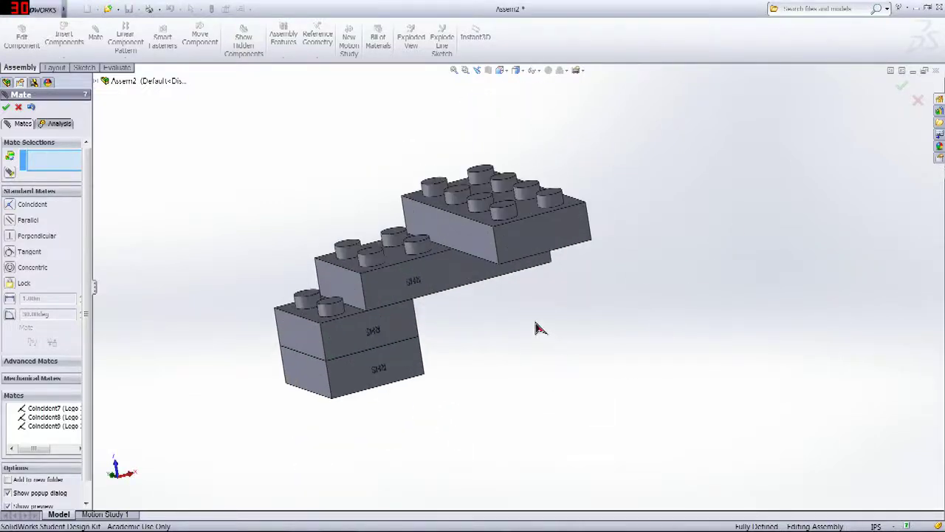
{"action": "middle_click_drag", "start_coordinate": [523, 338], "coordinate": [428, 296]}
{"action": "middle_click_drag", "start_coordinate": [344, 338], "coordinate": [669, 268]}
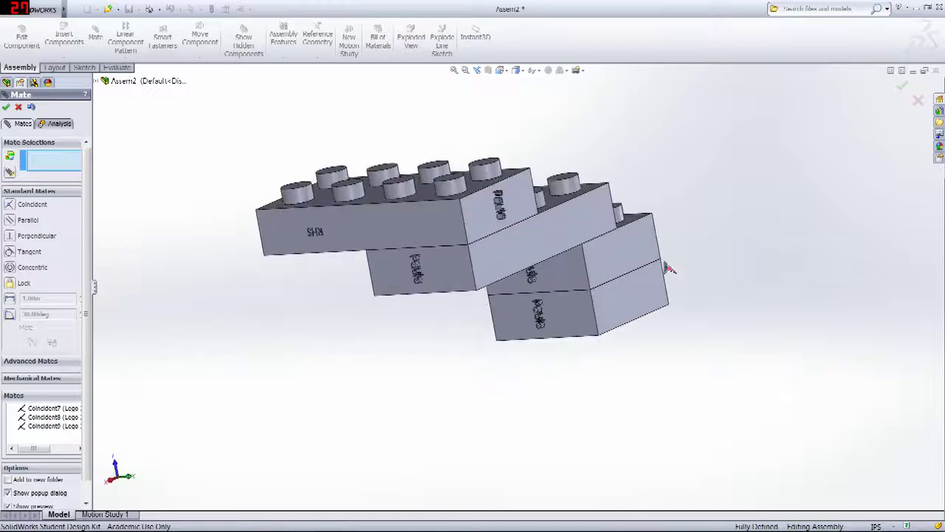
{"action": "left_click", "coordinate": [900, 85]}
- Save the finished brick assembly as LegoAssembly in the Lego folder
{"action": "middle_click_drag", "start_coordinate": [757, 258], "coordinate": [440, 340]}
{"action": "scroll", "coordinate": [483, 294], "scroll_direction": "down", "scroll_amount": 3}
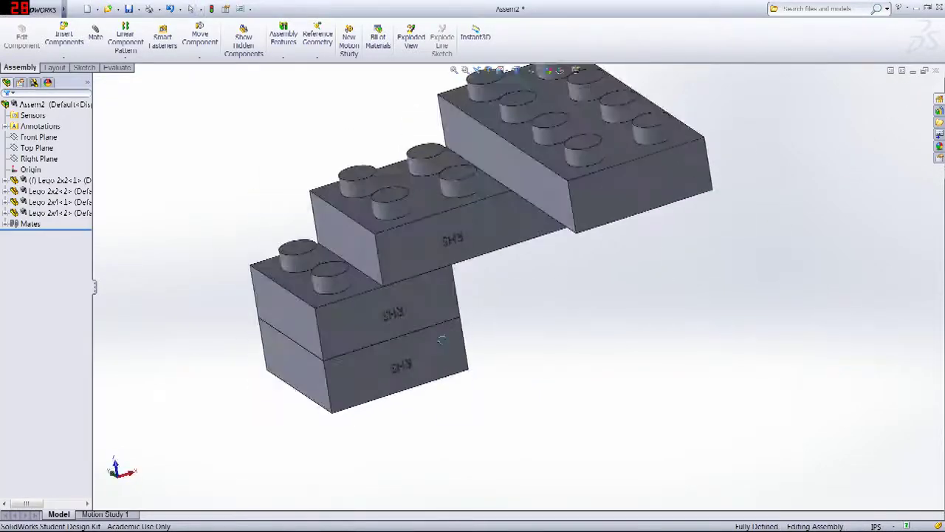
{"action": "scroll", "coordinate": [450, 336], "scroll_direction": "up", "scroll_amount": 2}
{"action": "scroll", "coordinate": [404, 213], "scroll_direction": "up", "scroll_amount": 3}
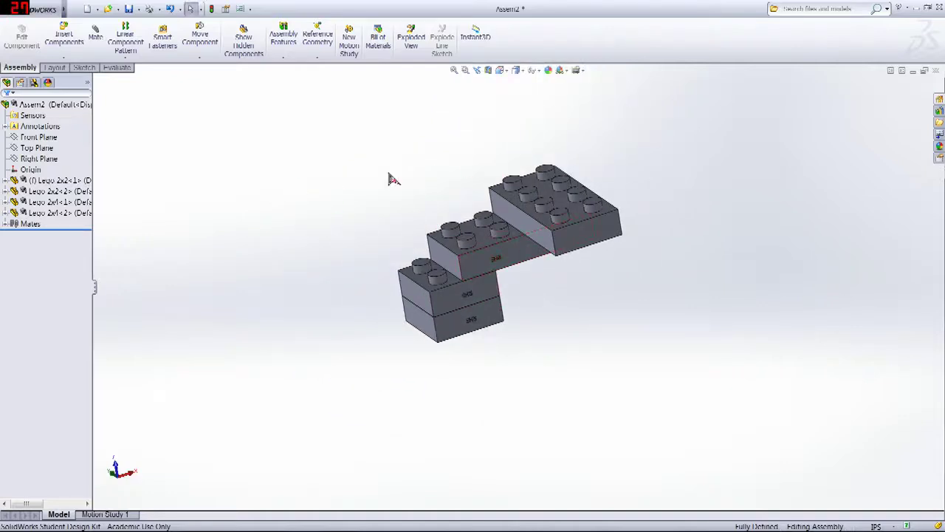
{"action": "middle_click_drag", "start_coordinate": [655, 233], "coordinate": [424, 160]}
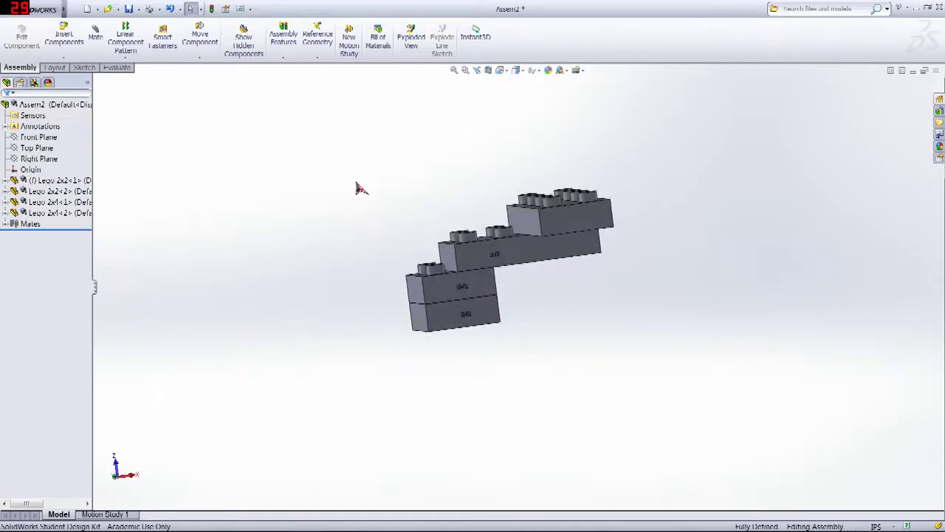
{"action": "key", "text": "ctrl+s"}
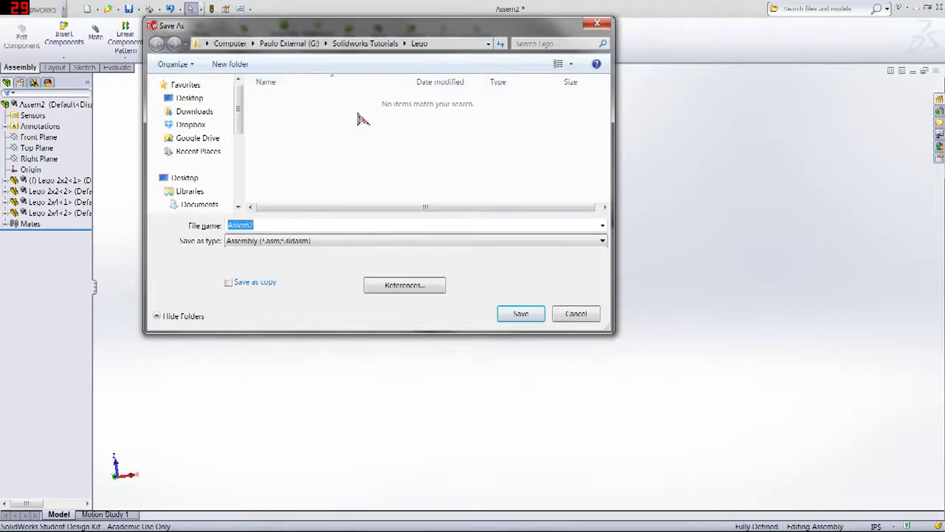
{"action": "type", "text": "Lego"}
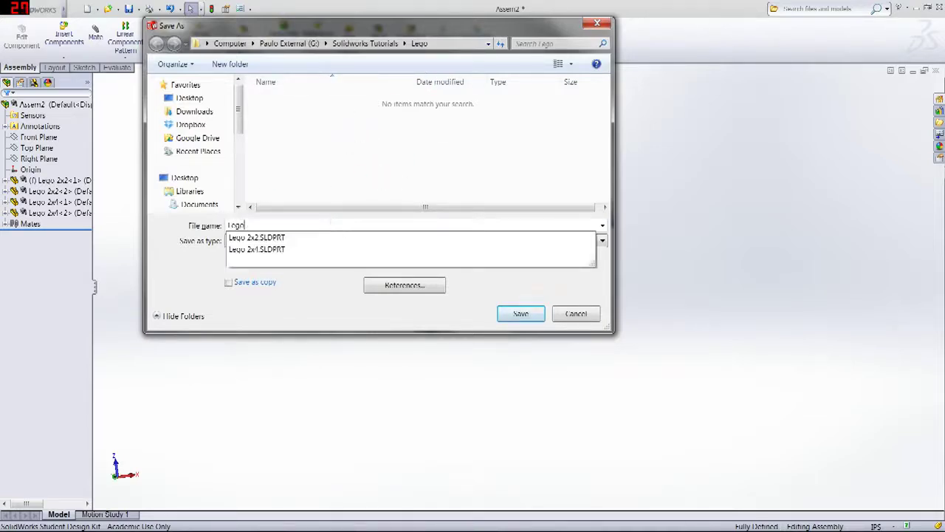
{"action": "type", "text": "Assembly"}
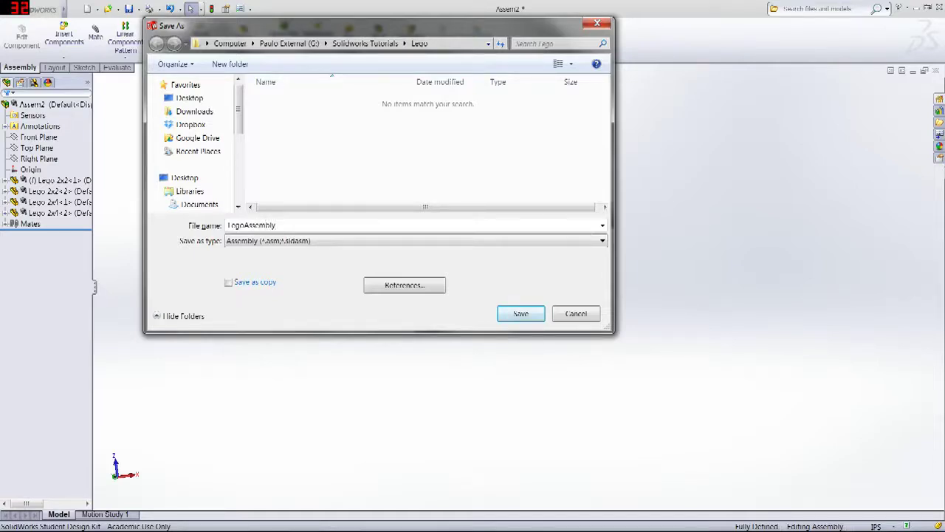
{"action": "key", "text": "Return"}
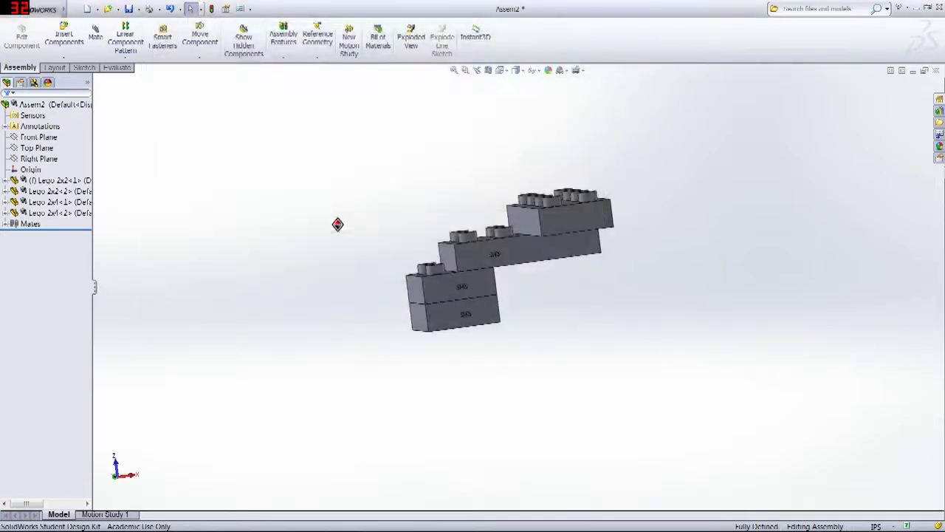
- Close the assembly and minimize the two open Lego part windows
{"action": "middle_click_drag", "start_coordinate": [865, 155], "coordinate": [924, 89]}
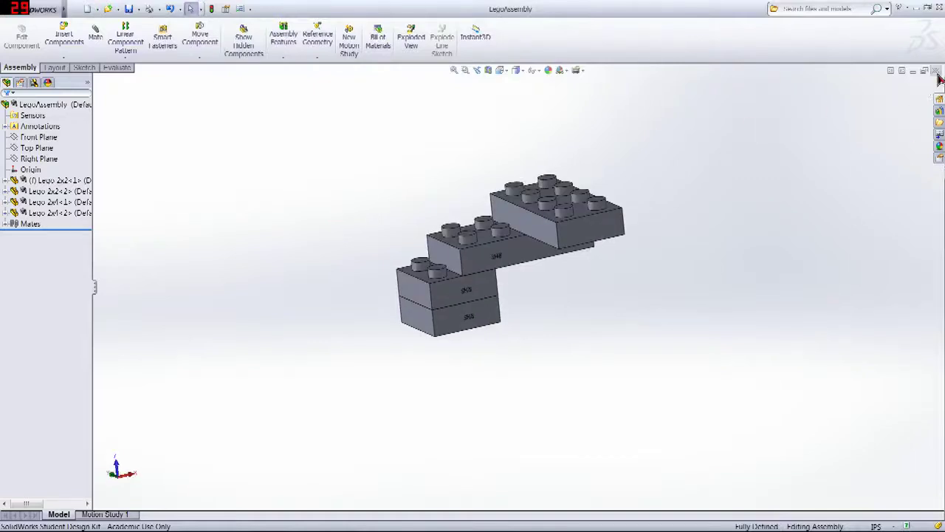
{"action": "left_click", "coordinate": [937, 71]}
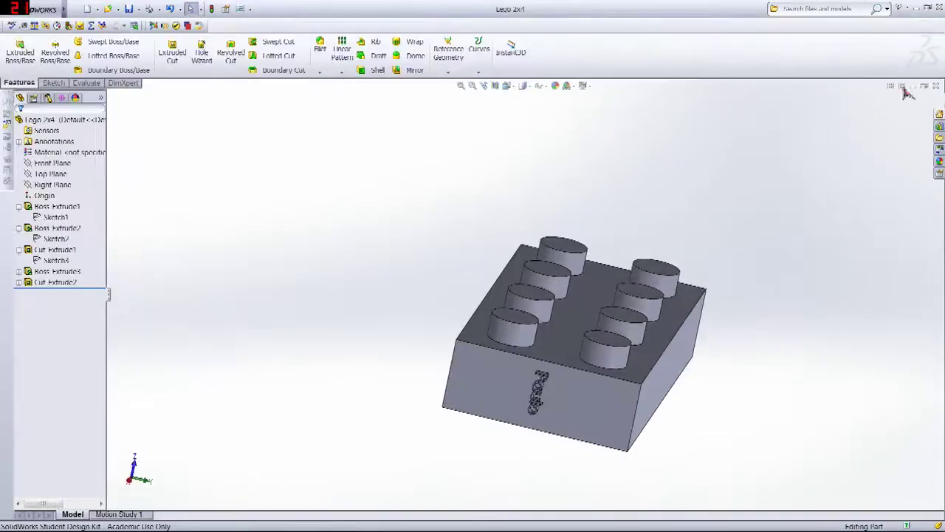
{"action": "left_click", "coordinate": [935, 87]}
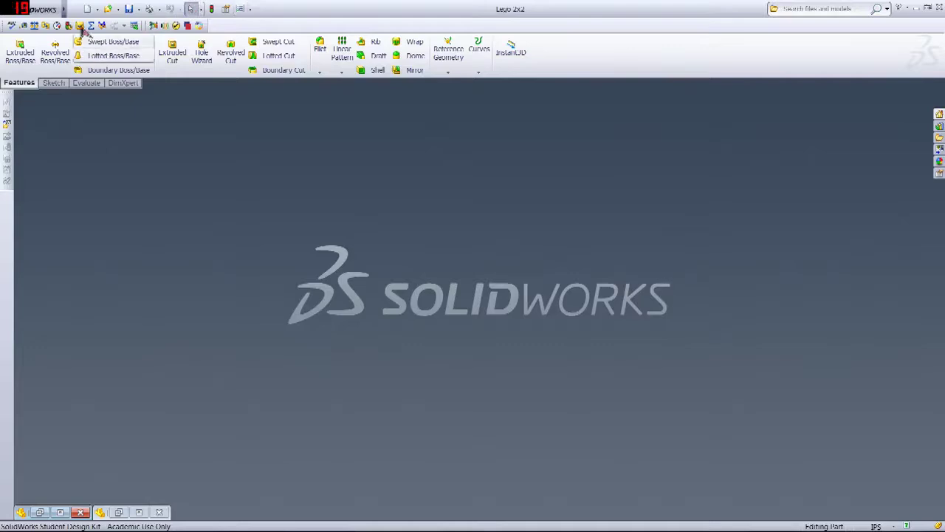
- Create a new drawing on a standard B (ANSI) Landscape sheet
{"action": "mouse_move", "coordinate": [93, 14]}
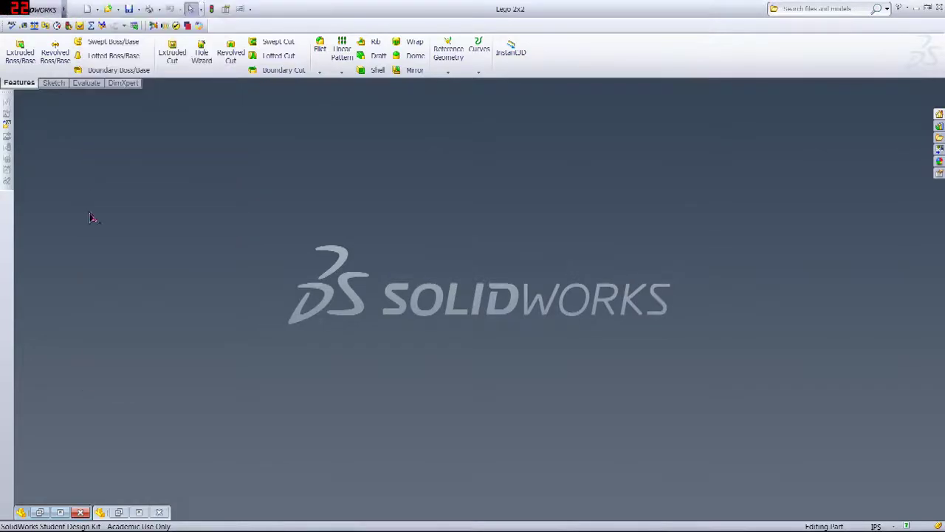
{"action": "left_click", "coordinate": [87, 11]}
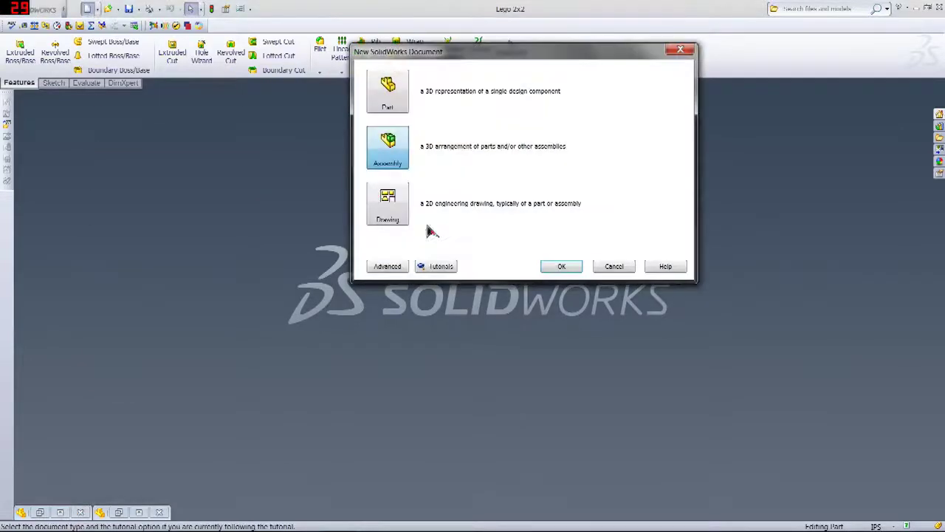
{"action": "left_click", "coordinate": [379, 216]}
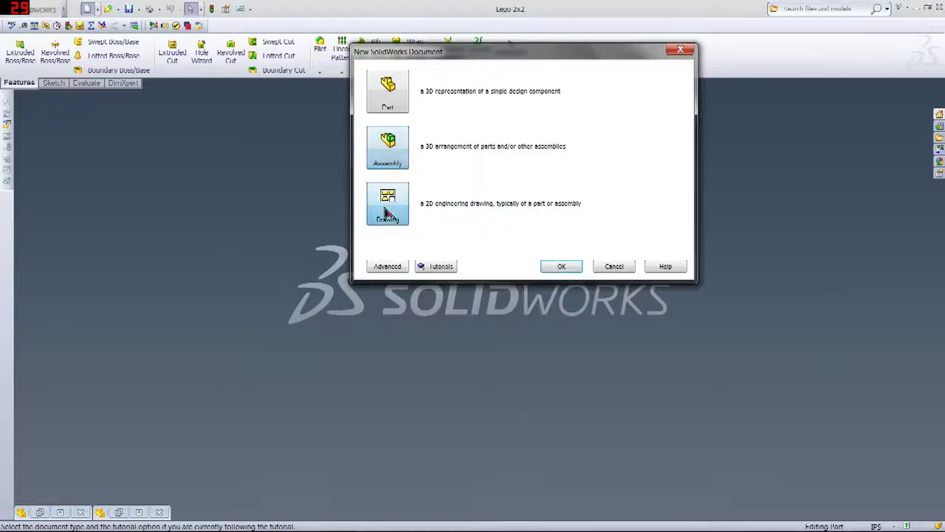
{"action": "left_click", "coordinate": [575, 272]}
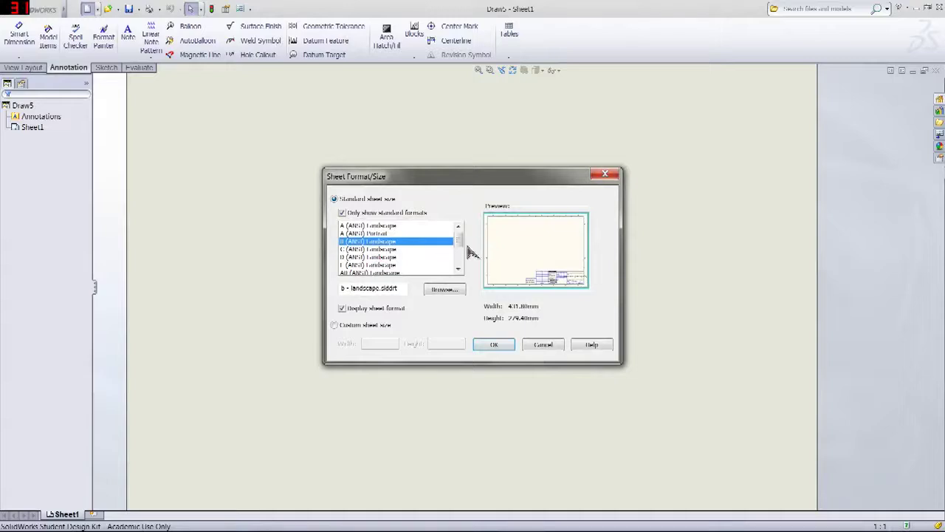
{"action": "scroll", "coordinate": [463, 248], "scroll_direction": "down", "scroll_amount": 1}
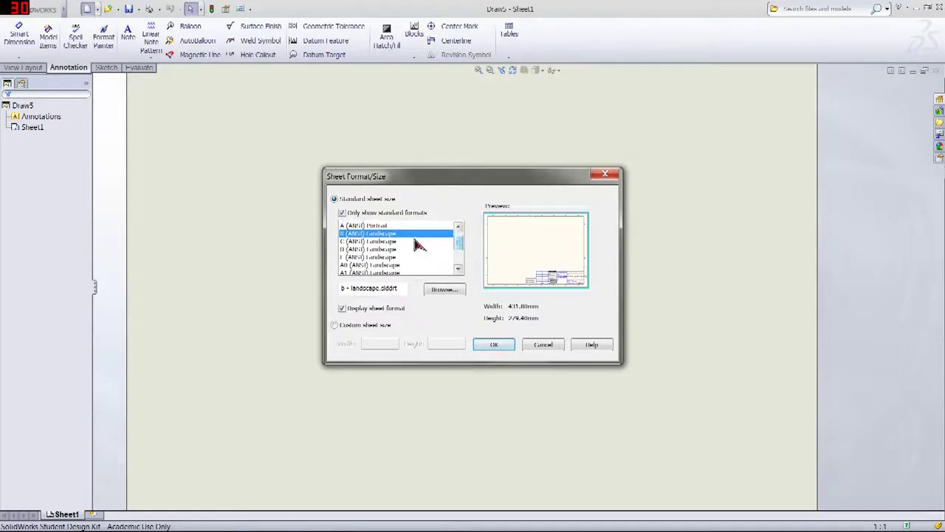
{"action": "left_click", "coordinate": [399, 241]}
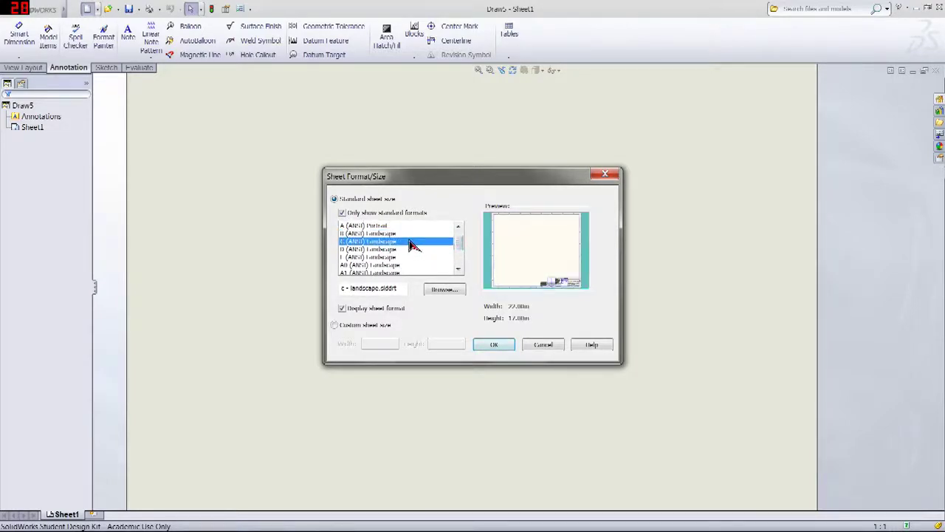
{"action": "left_click", "coordinate": [404, 234]}
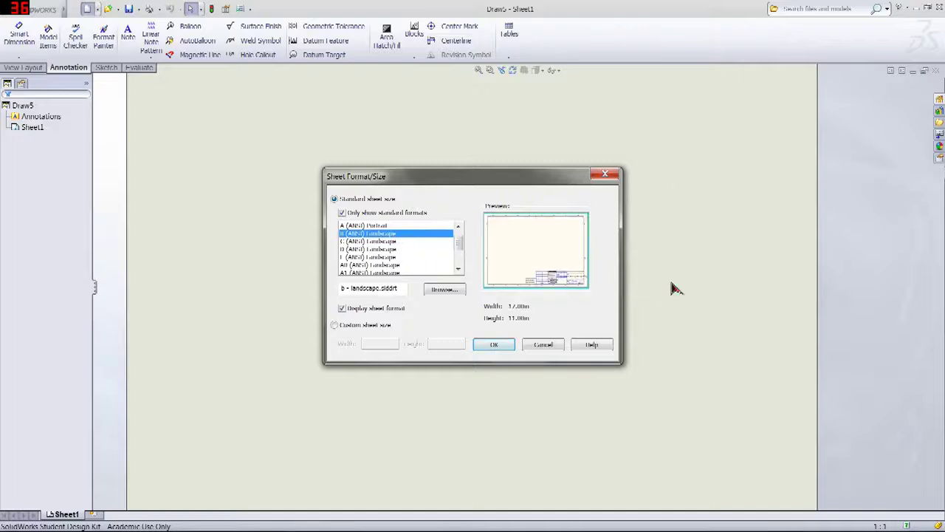
{"action": "left_click", "coordinate": [495, 345]}
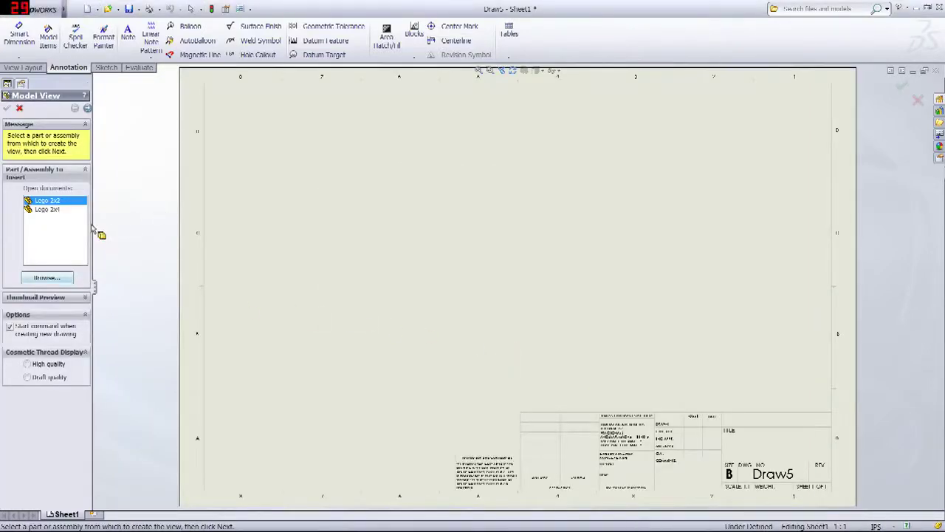
- Choose the LegoAssembly file from the Lego folder as the model for the drawing view
{"action": "scroll", "coordinate": [315, 261], "scroll_direction": "up", "scroll_amount": 1}
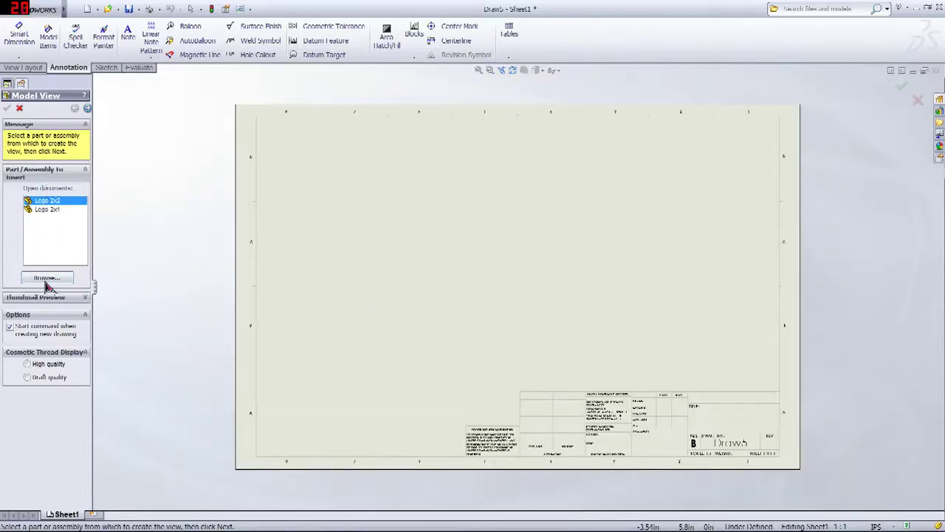
{"action": "left_click", "coordinate": [51, 211]}
{"action": "left_click", "coordinate": [57, 282]}
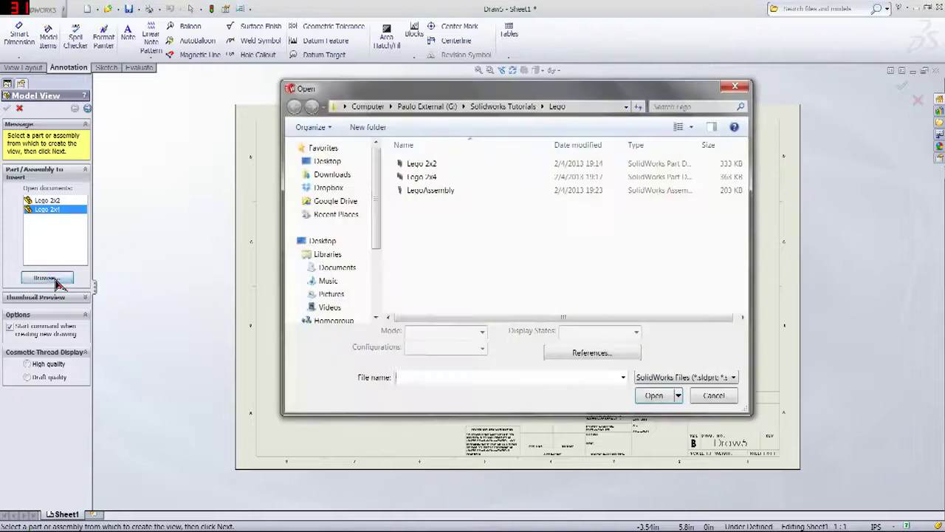
{"action": "left_click", "coordinate": [436, 191]}
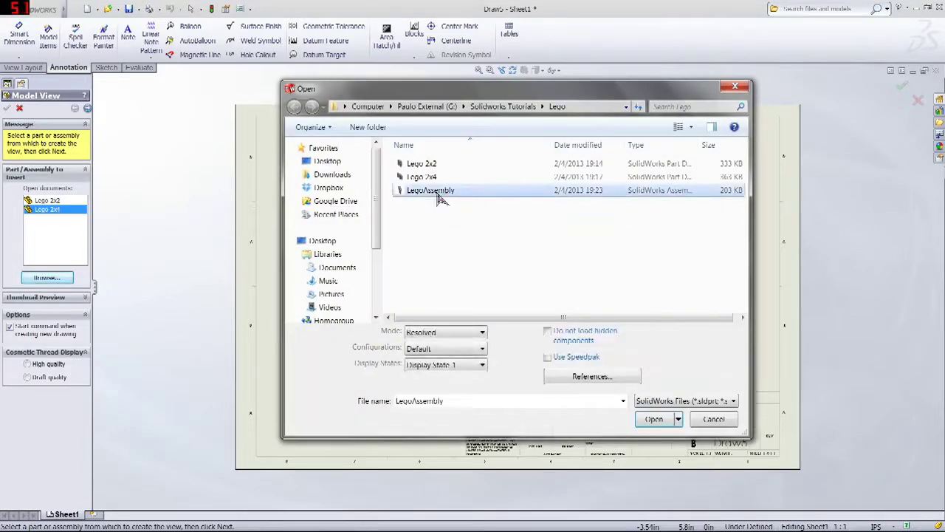
{"action": "left_click", "coordinate": [653, 420]}
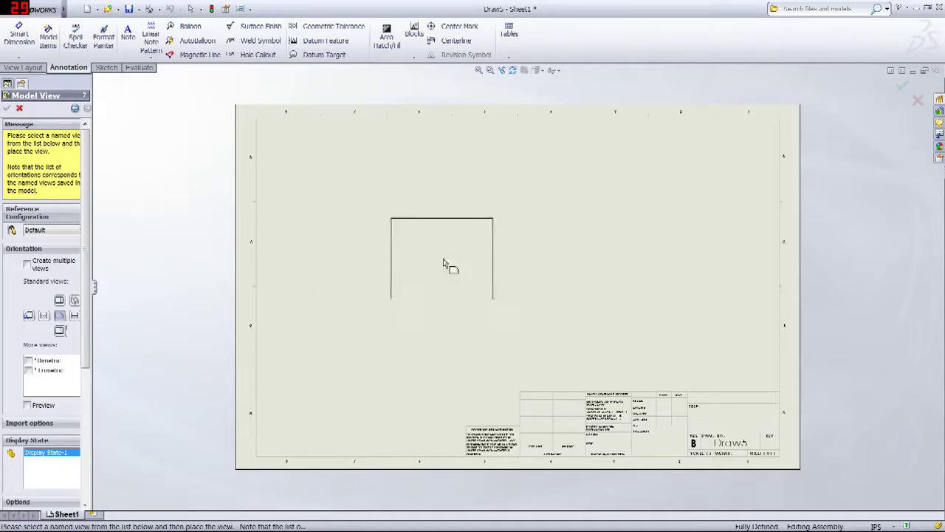
- Place the assembly's main view, showing the studs face-on, in the upper left half of the drawing sheet
{"action": "key", "text": "z"}
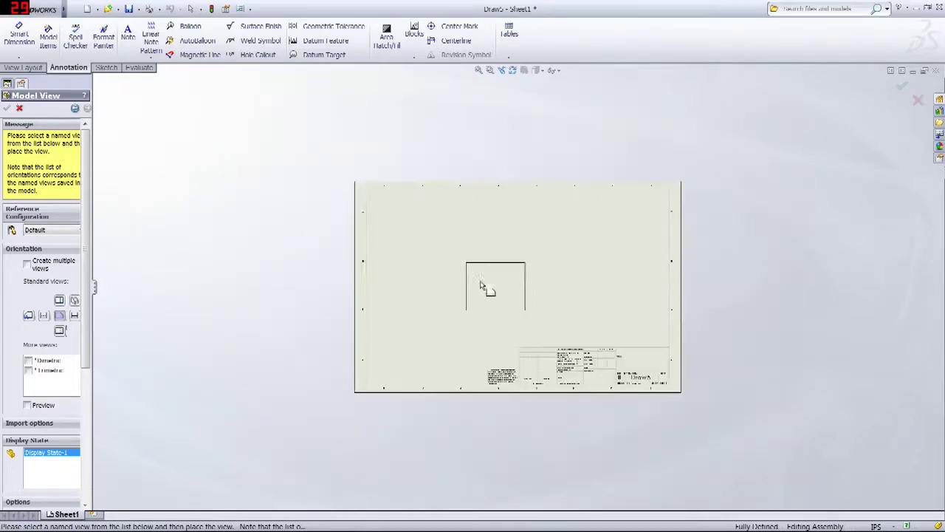
{"action": "scroll", "coordinate": [478, 281], "scroll_direction": "up", "scroll_amount": 3}
{"action": "scroll", "coordinate": [466, 268], "scroll_direction": "down", "scroll_amount": 4}
{"action": "scroll", "coordinate": [578, 314], "scroll_direction": "down", "scroll_amount": 1}
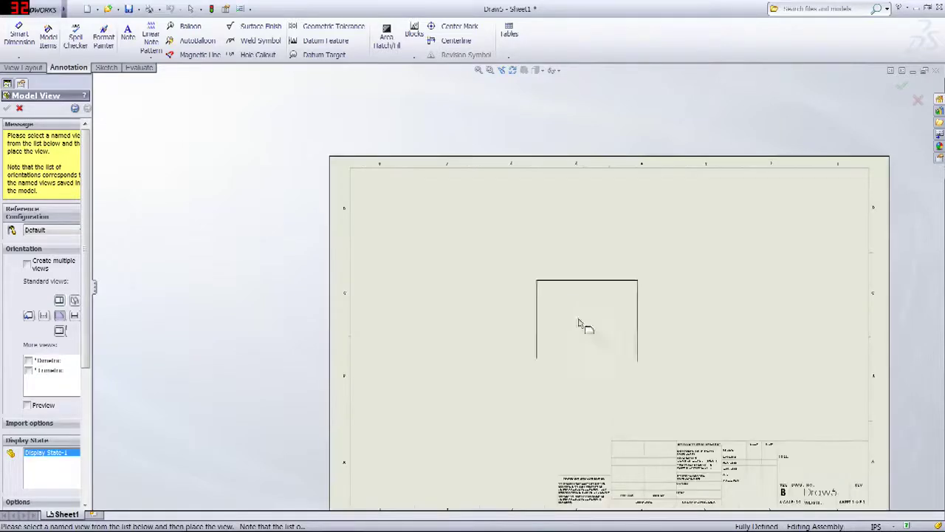
{"action": "left_click", "coordinate": [537, 289]}
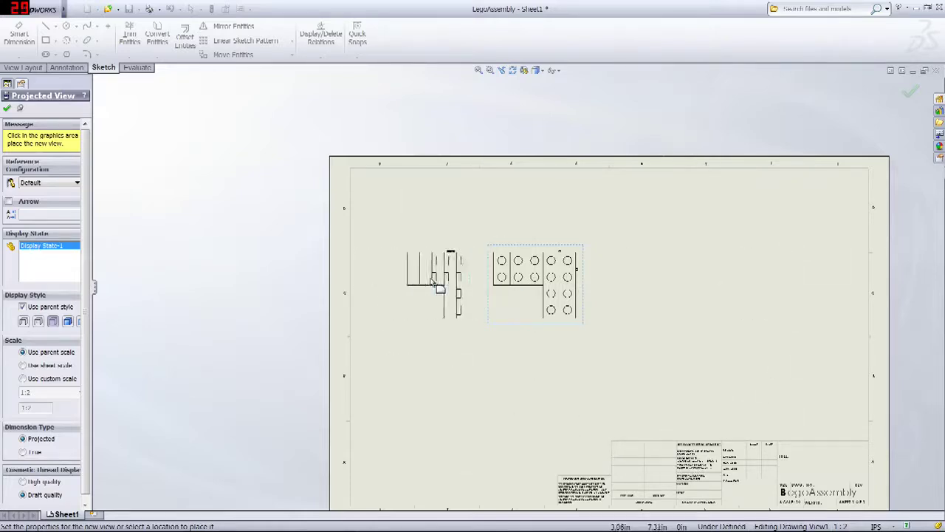
- Place projected views left of and below the main view plus an isometric view diagonally above its right side, and finish projecting
{"action": "left_click", "coordinate": [406, 285]}
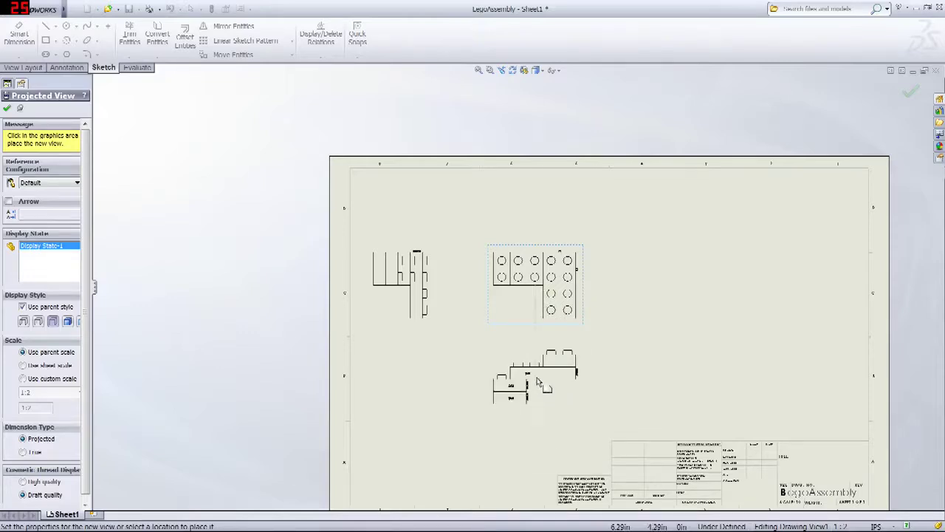
{"action": "left_click", "coordinate": [529, 380]}
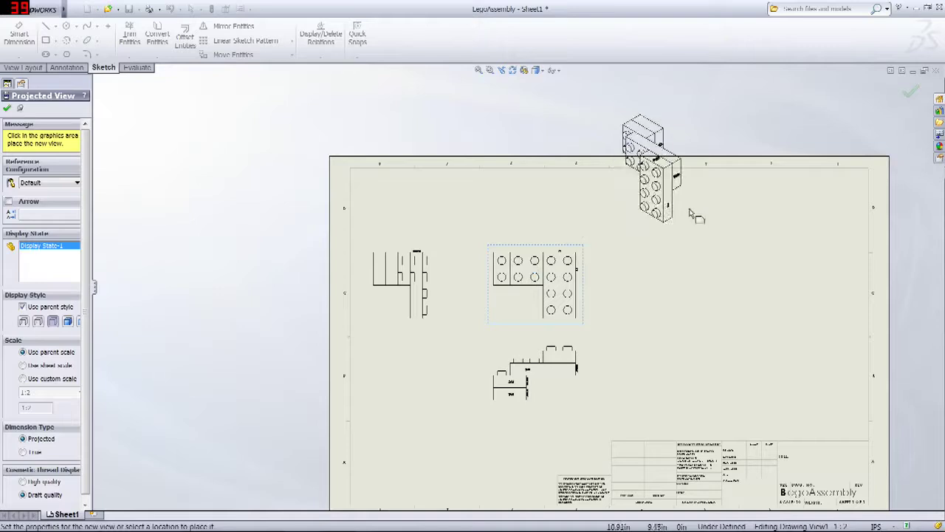
{"action": "left_click", "coordinate": [670, 225]}
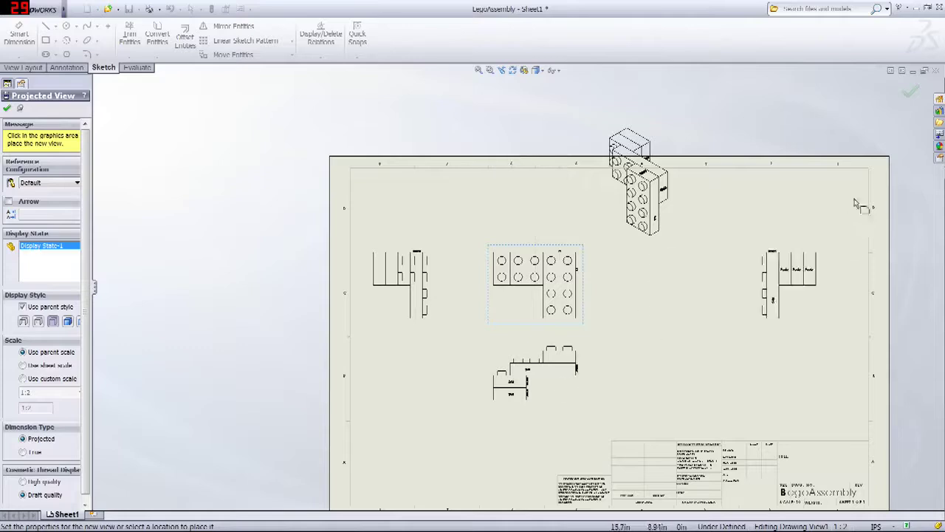
{"action": "left_click", "coordinate": [912, 96]}
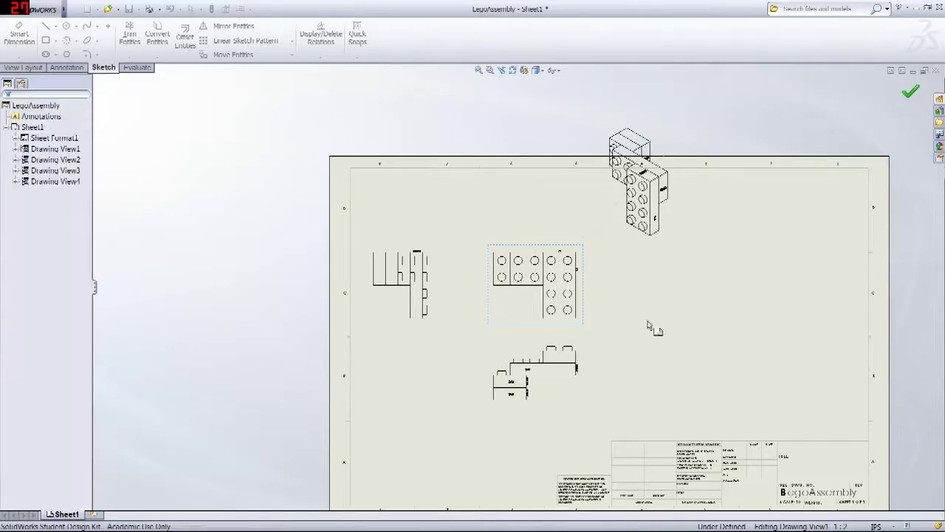
{"action": "scroll", "coordinate": [652, 329], "scroll_direction": "up", "scroll_amount": 3}
{"action": "scroll", "coordinate": [575, 357], "scroll_direction": "down", "scroll_amount": 3}
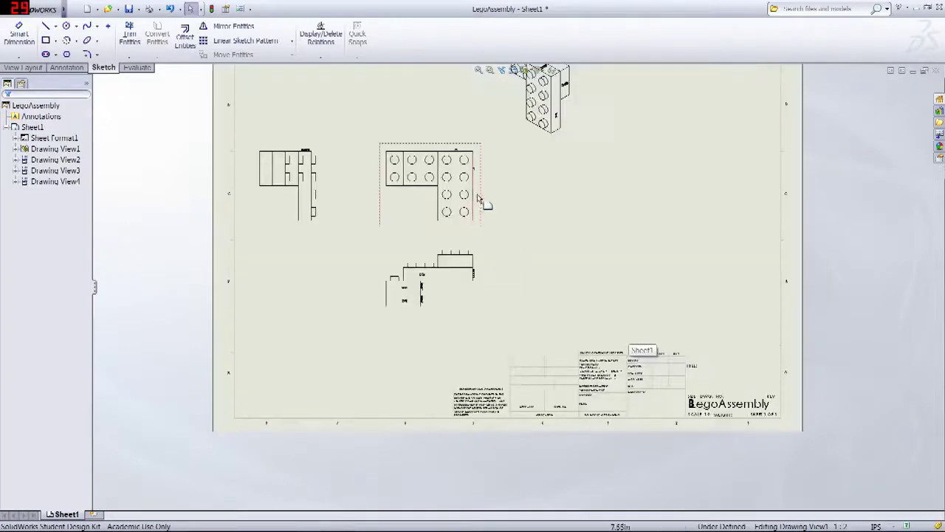
- Shift the main view slightly lower and move the isometric view to the upper right area of the sheet
{"action": "left_click", "coordinate": [481, 215]}
{"action": "mouse_move", "coordinate": [482, 212]}
{"action": "left_mouse_down"}
{"action": "mouse_move", "coordinate": [483, 238]}
{"action": "mouse_move", "coordinate": [448, 265]}
{"action": "mouse_move", "coordinate": [272, 246]}
{"action": "mouse_move", "coordinate": [523, 226]}
{"action": "mouse_move", "coordinate": [461, 279]}
{"action": "mouse_move", "coordinate": [496, 209]}
{"action": "mouse_move", "coordinate": [484, 228]}
{"action": "left_mouse_up"}
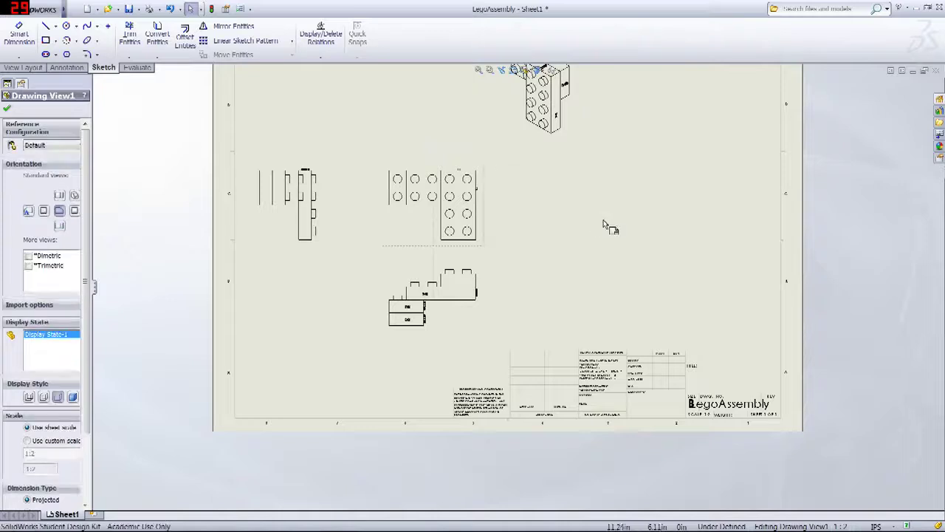
{"action": "scroll", "coordinate": [600, 216], "scroll_direction": "up", "scroll_amount": 1}
{"action": "left_click", "coordinate": [596, 206]}
{"action": "mouse_move", "coordinate": [568, 148]}
{"action": "left_mouse_down"}
{"action": "mouse_move", "coordinate": [607, 224]}
{"action": "mouse_move", "coordinate": [623, 194]}
{"action": "left_mouse_up"}
{"action": "left_click", "coordinate": [583, 176]}
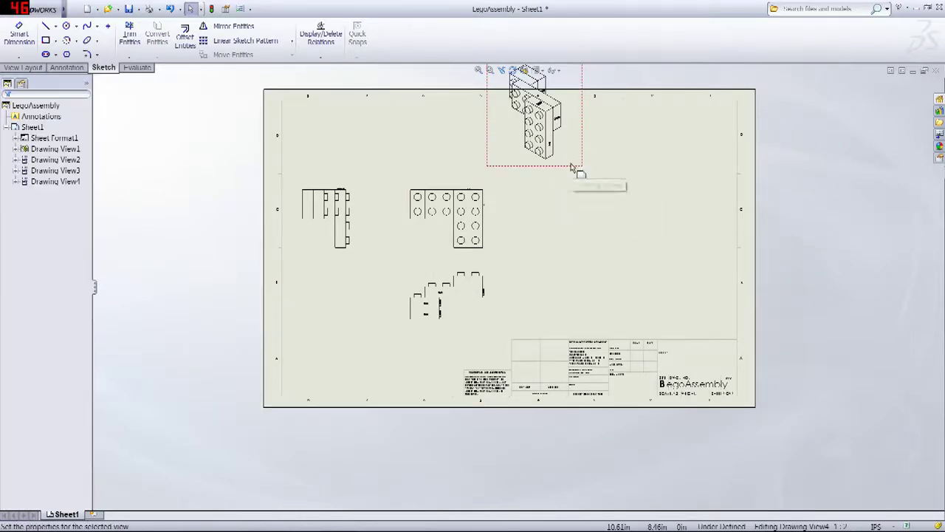
{"action": "left_click_drag", "start_coordinate": [576, 172], "coordinate": [709, 240]}
{"action": "left_click", "coordinate": [520, 297]}
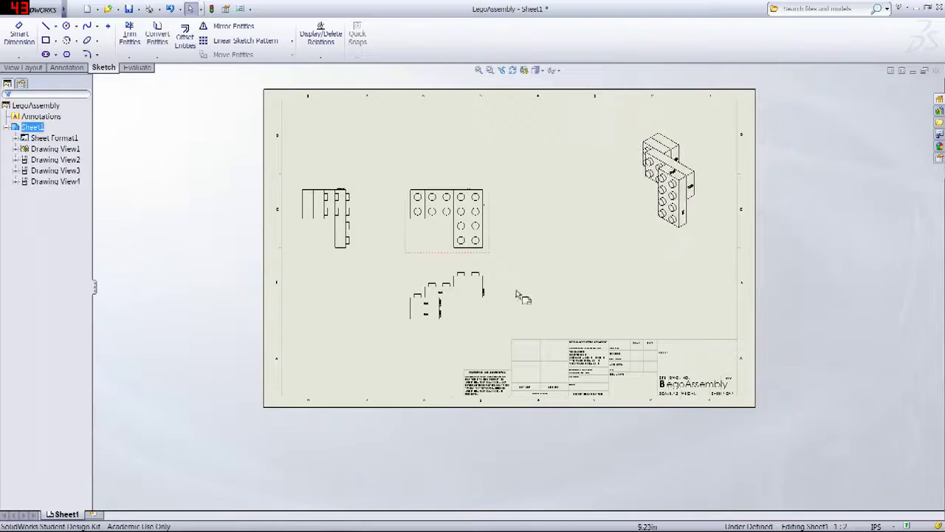
- Examine the main view and the projected views beside and below it
{"action": "scroll", "coordinate": [373, 297], "scroll_direction": "down", "scroll_amount": 5}
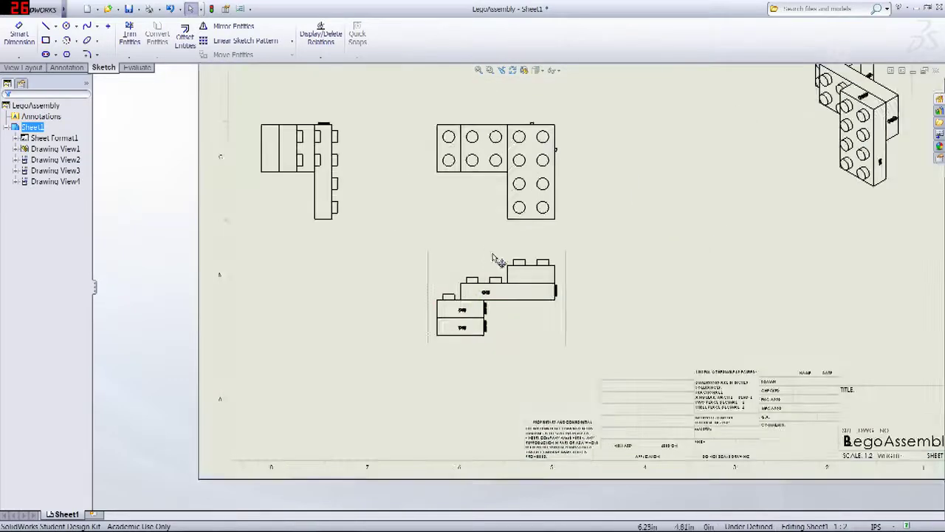
{"action": "scroll", "coordinate": [449, 226], "scroll_direction": "up", "scroll_amount": 4}
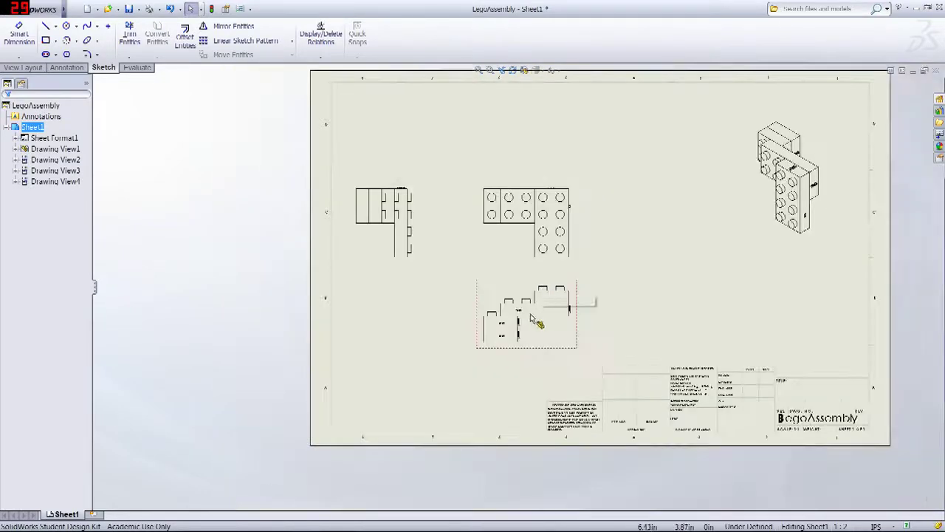
{"action": "scroll", "coordinate": [530, 316], "scroll_direction": "down", "scroll_amount": 6}
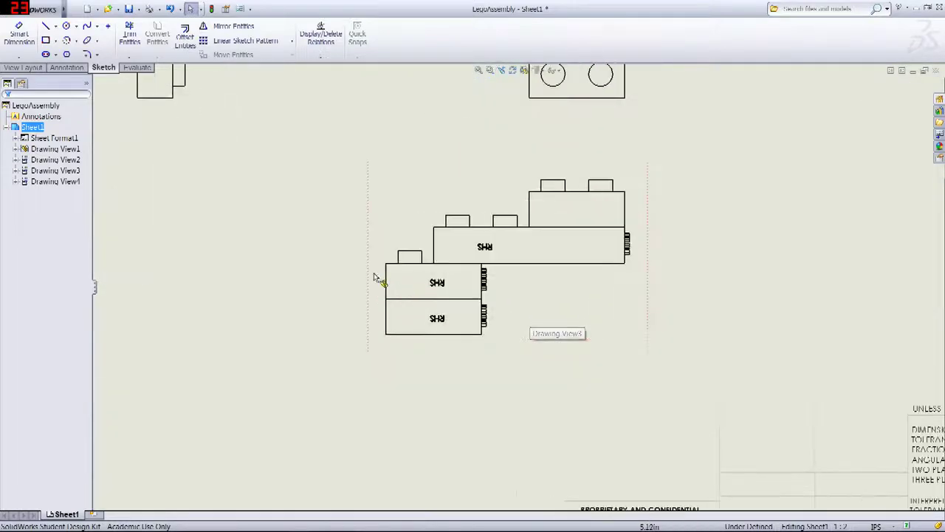
{"action": "scroll", "coordinate": [462, 289], "scroll_direction": "up", "scroll_amount": 3}
{"action": "scroll", "coordinate": [580, 322], "scroll_direction": "up", "scroll_amount": 5}
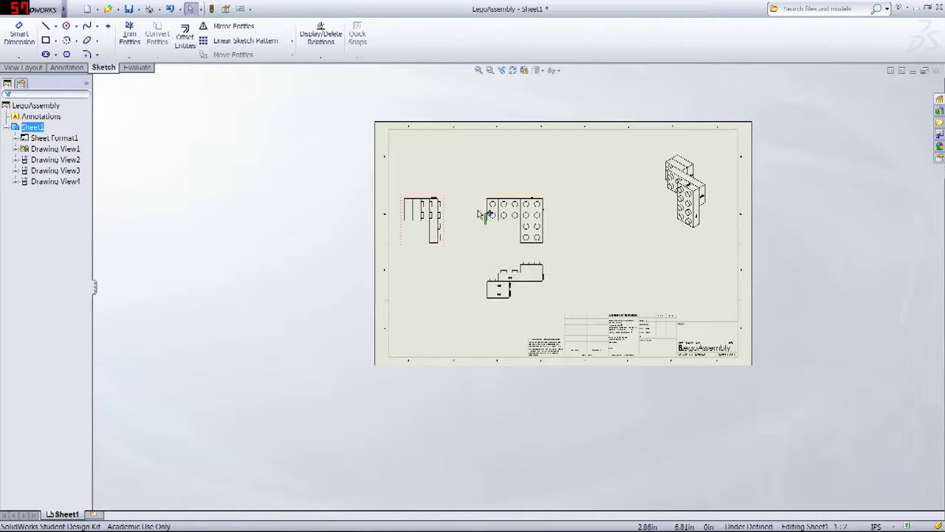
{"action": "scroll", "coordinate": [543, 225], "scroll_direction": "down", "scroll_amount": 5}
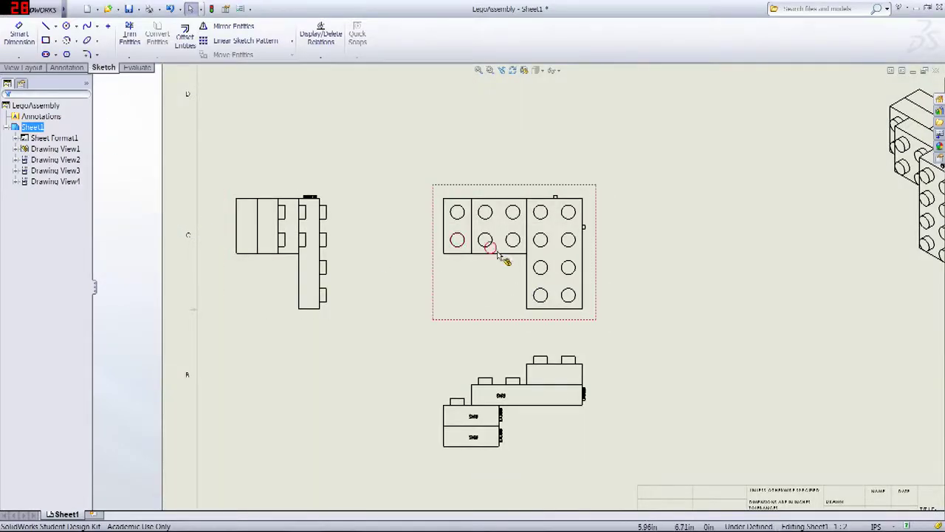
{"action": "scroll", "coordinate": [502, 253], "scroll_direction": "up", "scroll_amount": 4}
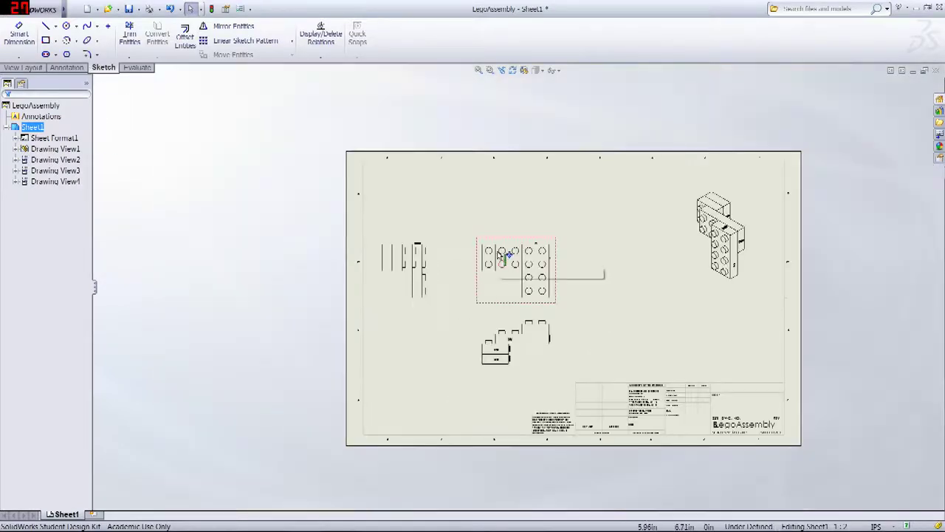
- Dimension the length and width of the vertical 2x4 brick in the main view with Smart Dimension
{"action": "left_click", "coordinate": [67, 68]}
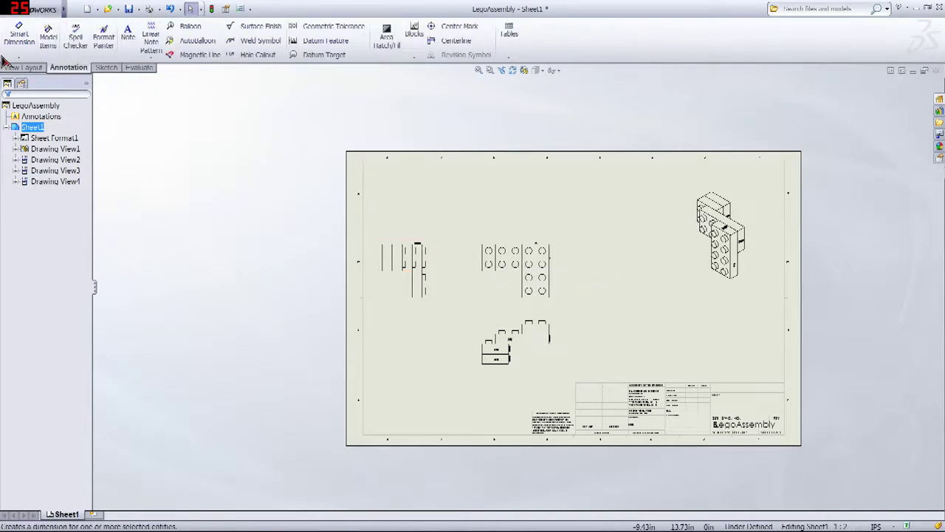
{"action": "left_click", "coordinate": [22, 41]}
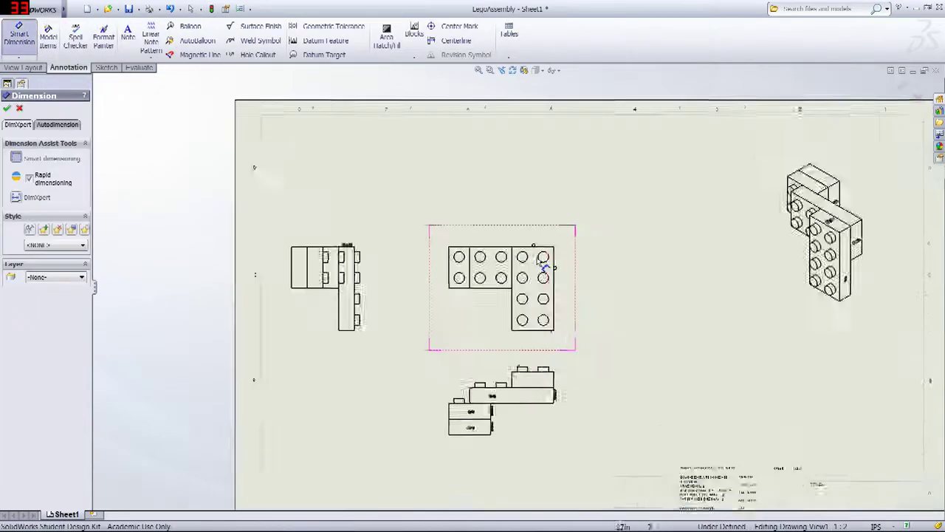
{"action": "scroll", "coordinate": [565, 314], "scroll_direction": "down", "scroll_amount": 4}
{"action": "scroll", "coordinate": [505, 376], "scroll_direction": "down", "scroll_amount": 3}
{"action": "scroll", "coordinate": [546, 198], "scroll_direction": "up", "scroll_amount": 1}
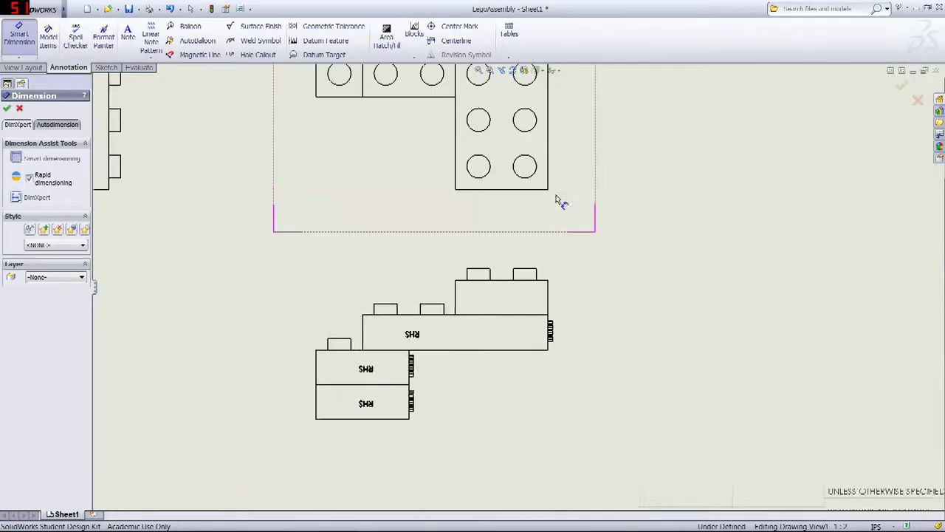
{"action": "middle_click_drag", "start_coordinate": [627, 164], "coordinate": [621, 303]}
{"action": "scroll", "coordinate": [621, 303], "scroll_direction": "up", "scroll_amount": 3}
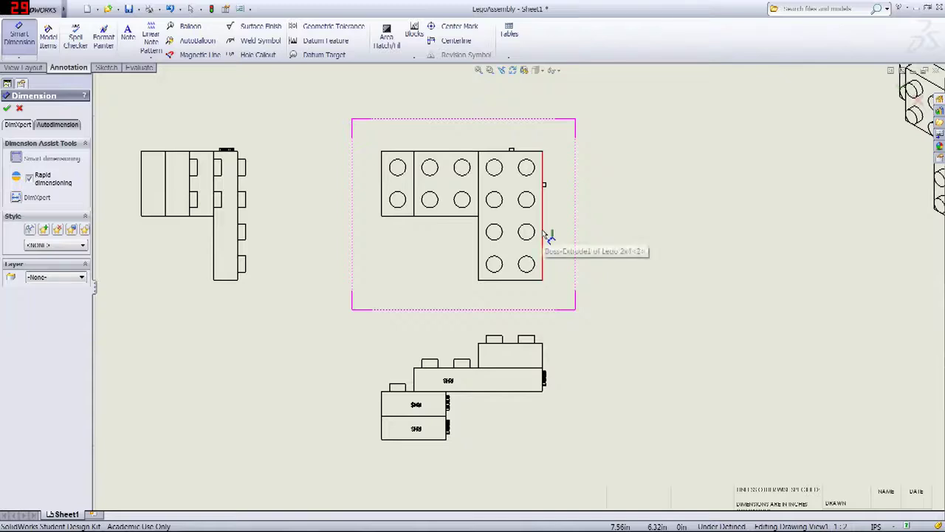
{"action": "left_click", "coordinate": [545, 181]}
{"action": "left_click", "coordinate": [641, 216]}
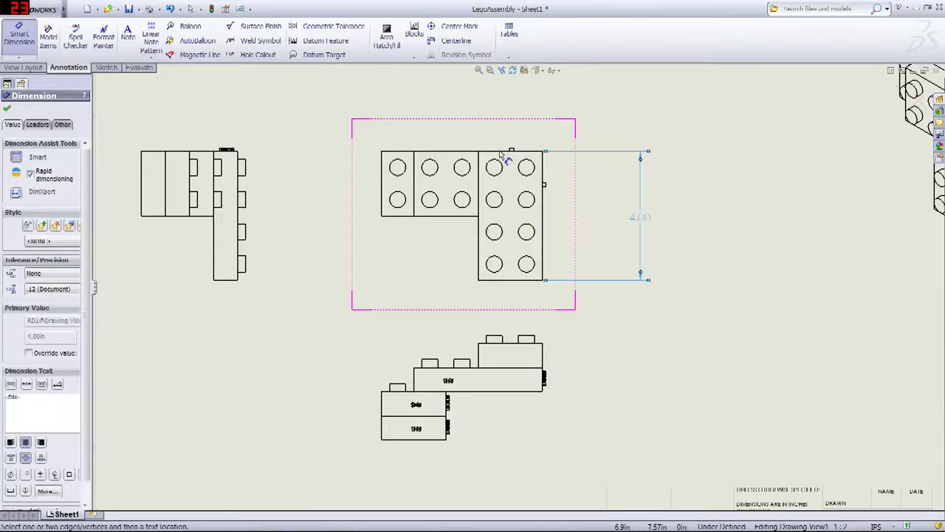
{"action": "left_click", "coordinate": [502, 152]}
{"action": "left_click", "coordinate": [499, 95]}
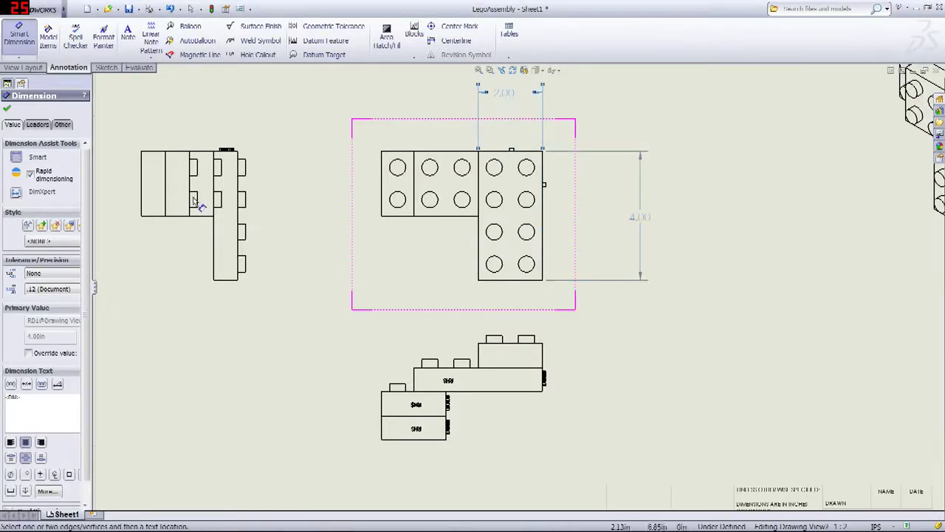
- Dimension the top brick's body height and its stud height in the view below the main view
{"action": "left_click", "coordinate": [523, 372]}
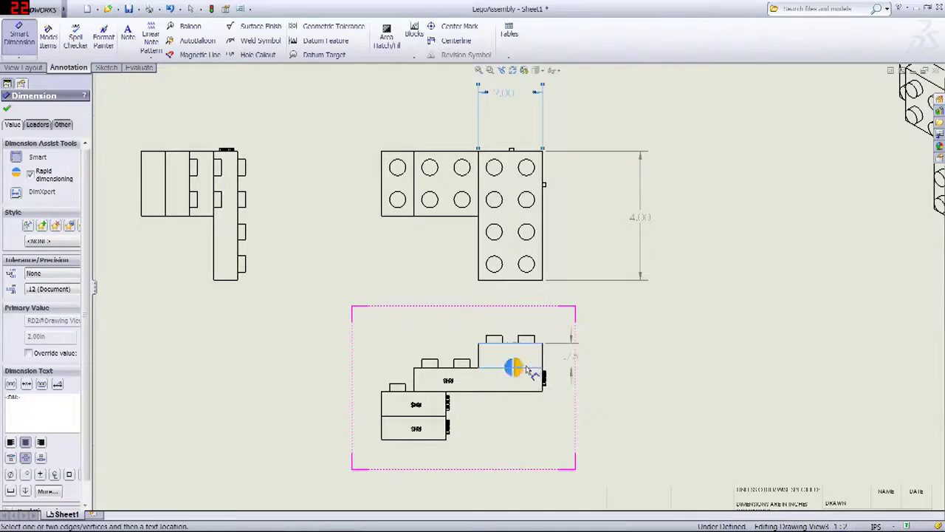
{"action": "left_click", "coordinate": [611, 360]}
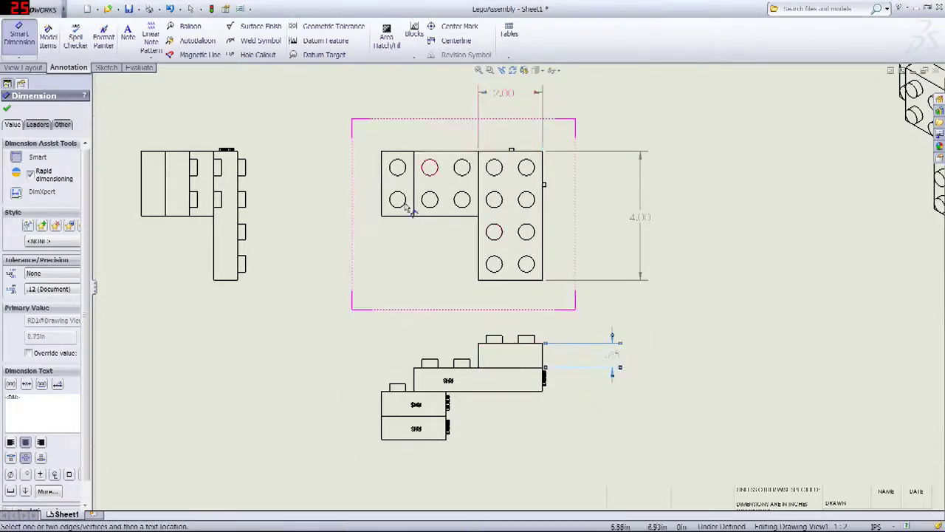
{"action": "scroll", "coordinate": [516, 316], "scroll_direction": "down", "scroll_amount": 3}
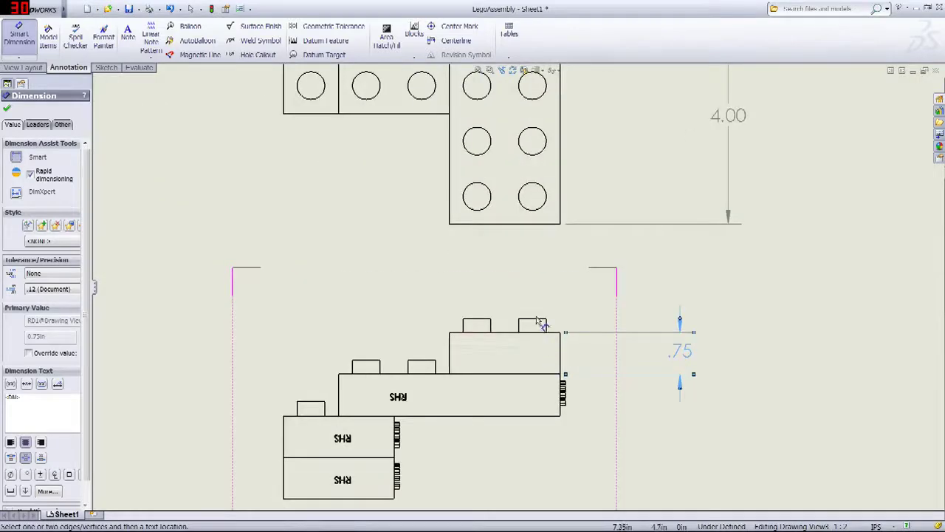
{"action": "left_click", "coordinate": [542, 325]}
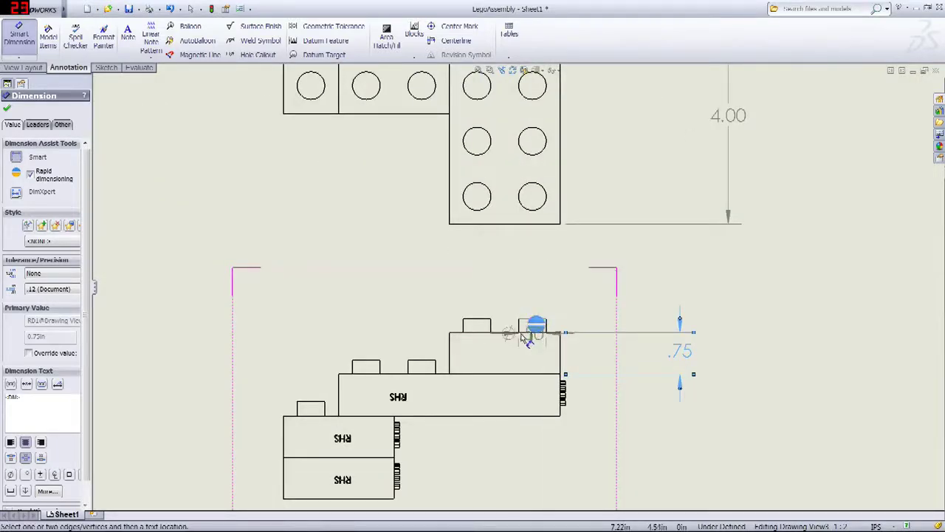
{"action": "left_click", "coordinate": [506, 333]}
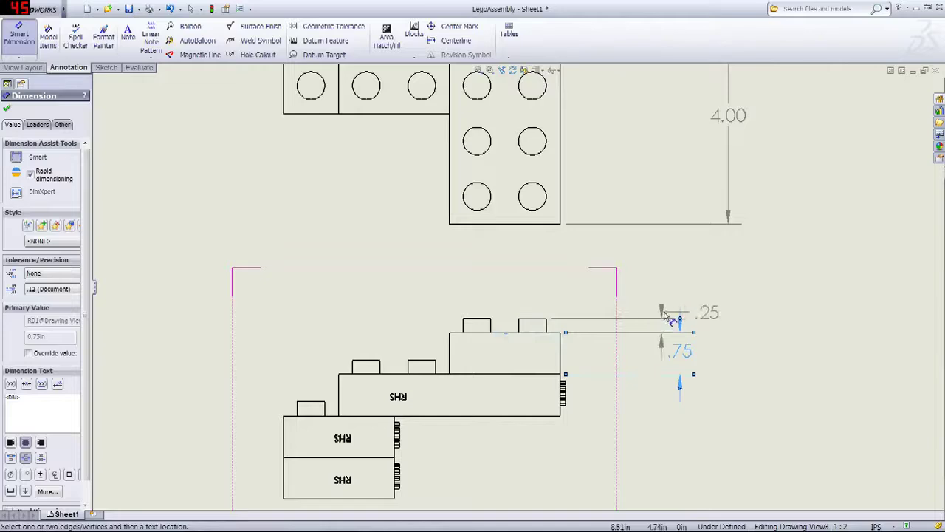
{"action": "left_click", "coordinate": [642, 303]}
- Dimension the diameter of the lower right stud in the main view
{"action": "scroll", "coordinate": [512, 296], "scroll_direction": "up", "scroll_amount": 4}
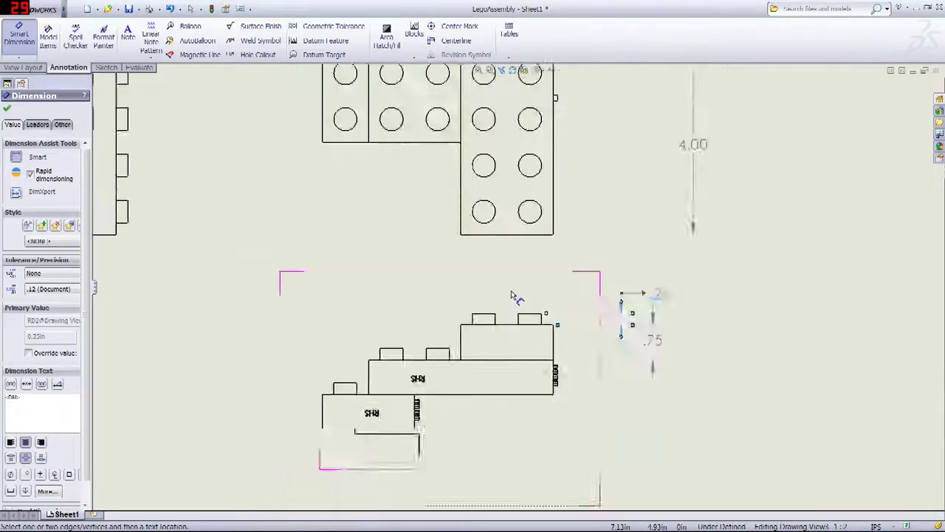
{"action": "left_click", "coordinate": [526, 235]}
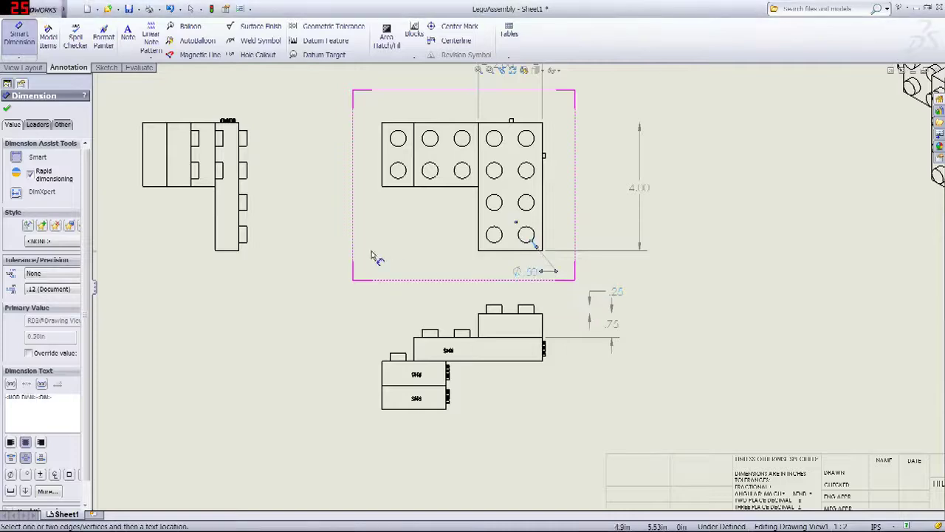
{"action": "scroll", "coordinate": [516, 284], "scroll_direction": "up", "scroll_amount": 2}
{"action": "scroll", "coordinate": [504, 273], "scroll_direction": "up", "scroll_amount": 2}
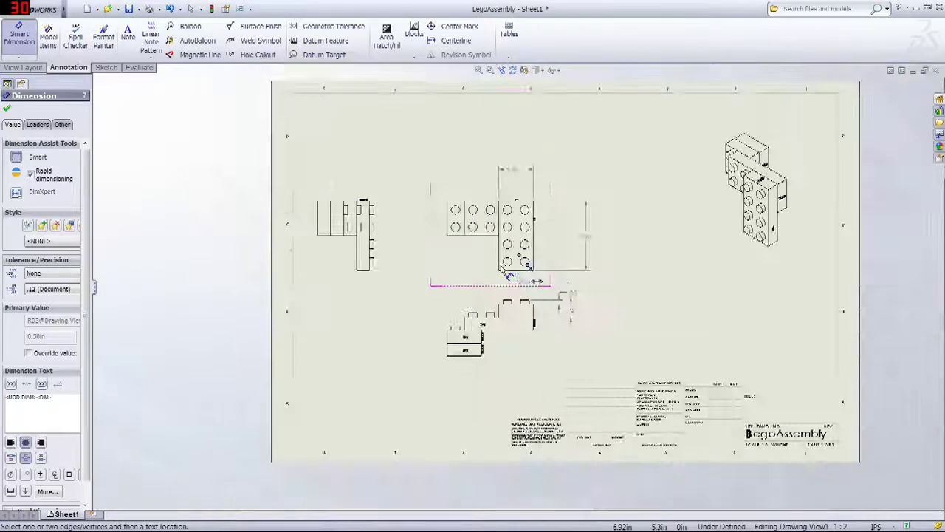
- Dimension the short end edge of the horizontal 2x4 brick, placing it left of the main view, and finish dimensioning
{"action": "scroll", "coordinate": [461, 336], "scroll_direction": "down", "scroll_amount": 2}
{"action": "scroll", "coordinate": [528, 248], "scroll_direction": "down", "scroll_amount": 2}
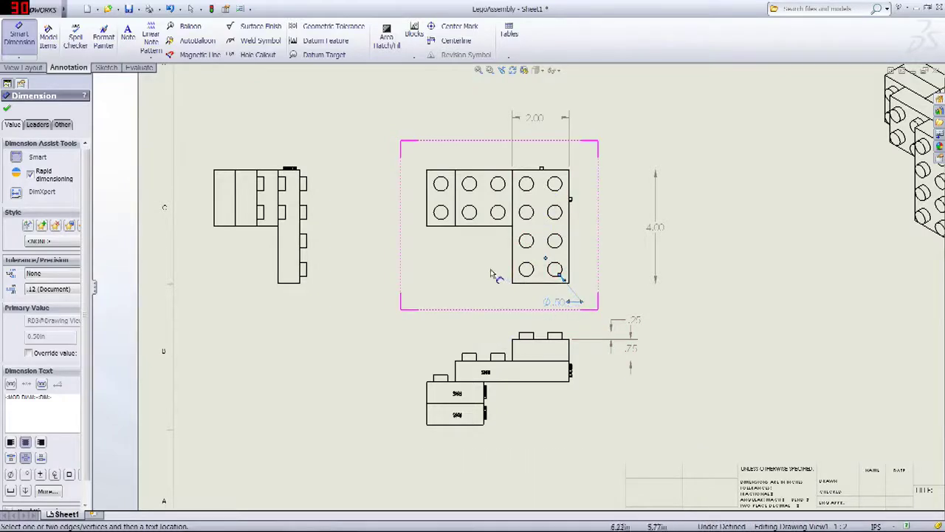
{"action": "left_click", "coordinate": [456, 202]}
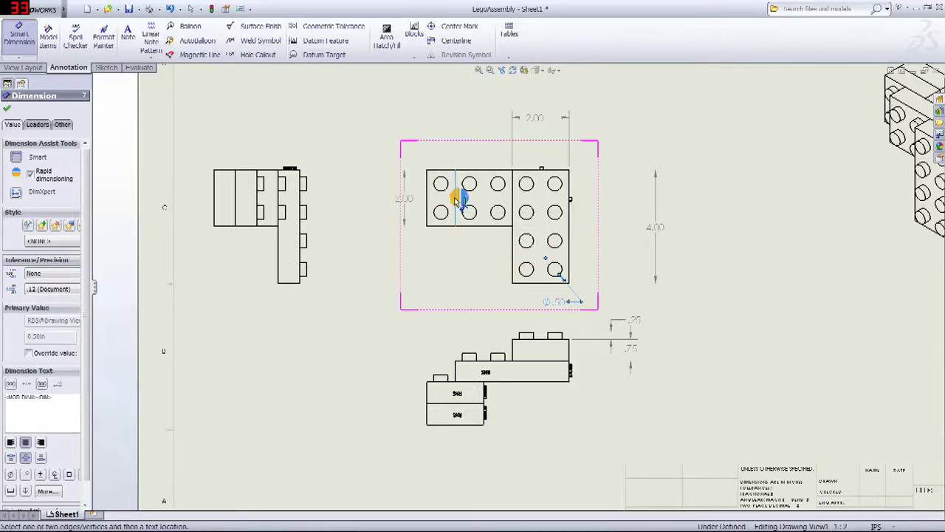
{"action": "left_click", "coordinate": [362, 204]}
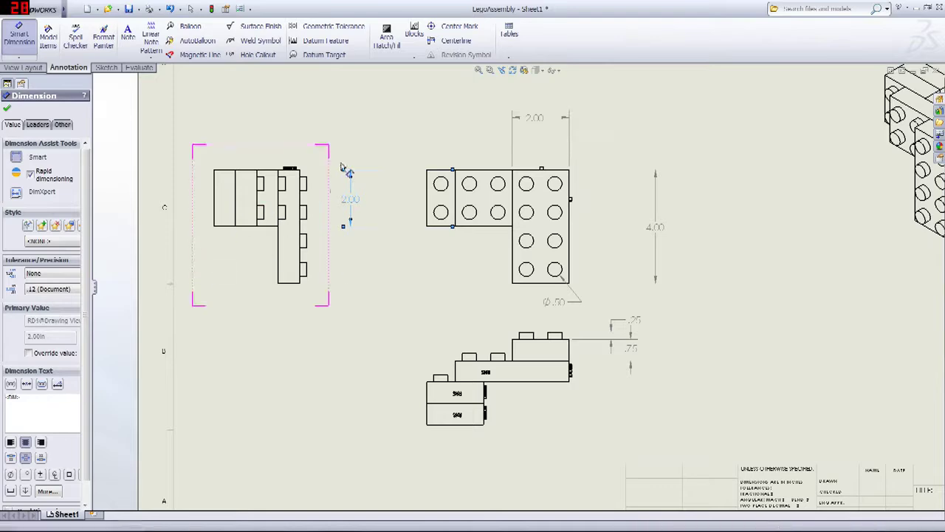
{"action": "key", "text": "Escape"}
- Start a section view and sketch a horizontal section line across the left side view, midway between its two upper stud rows
{"action": "scroll", "coordinate": [362, 286], "scroll_direction": "up", "scroll_amount": 5}
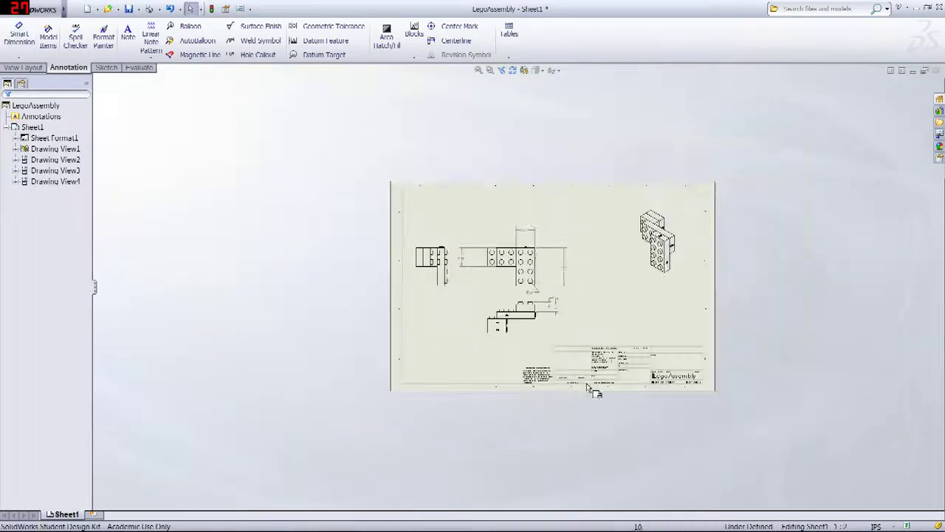
{"action": "scroll", "coordinate": [529, 304], "scroll_direction": "down", "scroll_amount": 2}
{"action": "scroll", "coordinate": [528, 306], "scroll_direction": "down", "scroll_amount": 2}
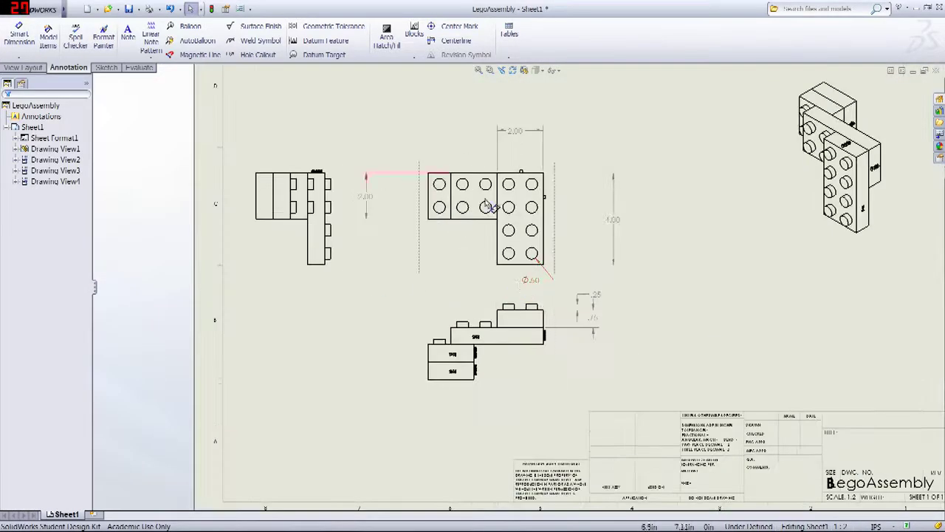
{"action": "scroll", "coordinate": [681, 257], "scroll_direction": "up", "scroll_amount": 5}
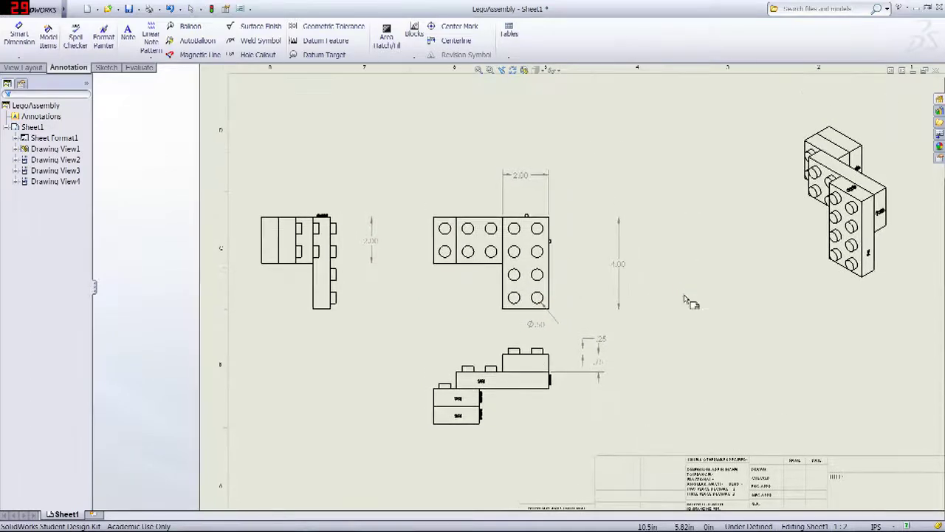
{"action": "left_click", "coordinate": [23, 68]}
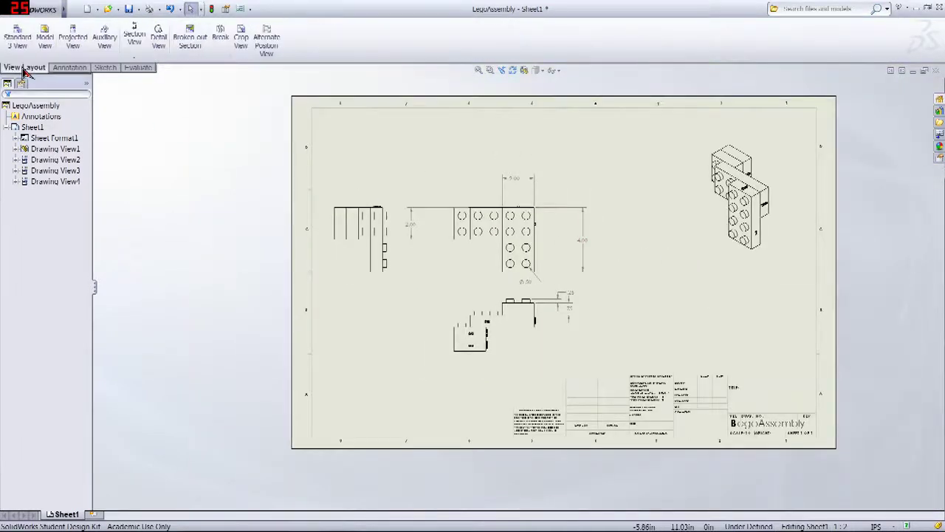
{"action": "left_click", "coordinate": [134, 42]}
{"action": "scroll", "coordinate": [495, 222], "scroll_direction": "down", "scroll_amount": 3}
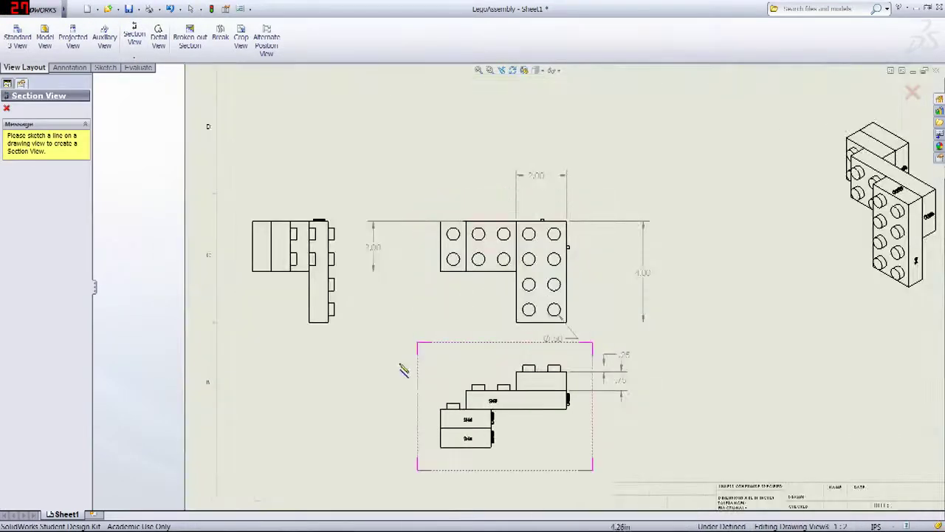
{"action": "scroll", "coordinate": [434, 392], "scroll_direction": "up", "scroll_amount": 3}
{"action": "scroll", "coordinate": [435, 295], "scroll_direction": "down", "scroll_amount": 3}
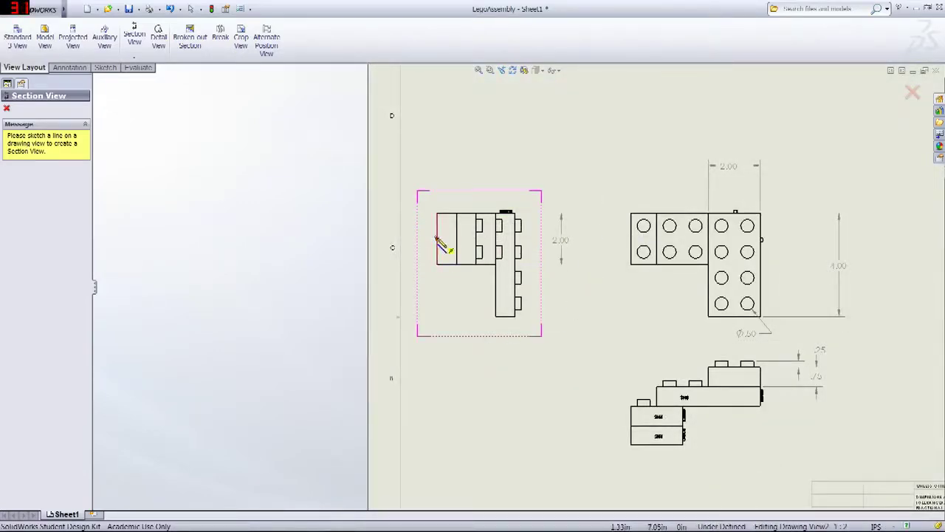
{"action": "left_click", "coordinate": [438, 238]}
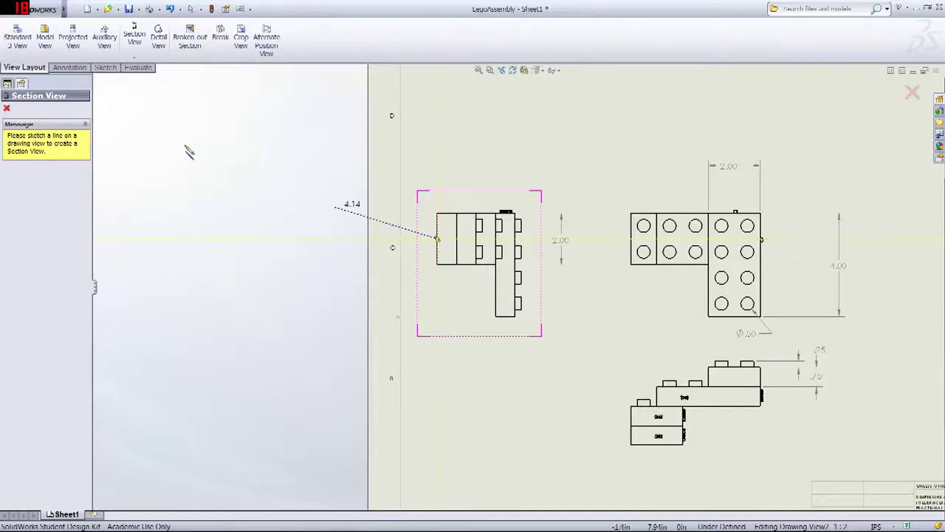
{"action": "left_click", "coordinate": [515, 240]}
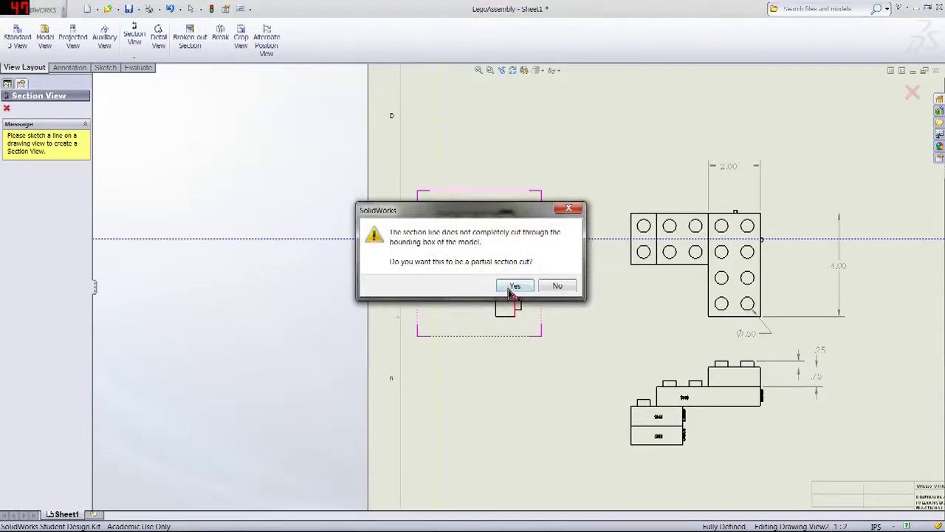
- Accept a partial section cut with the default section scope and place the section view below the left side view
{"action": "left_click", "coordinate": [513, 288]}
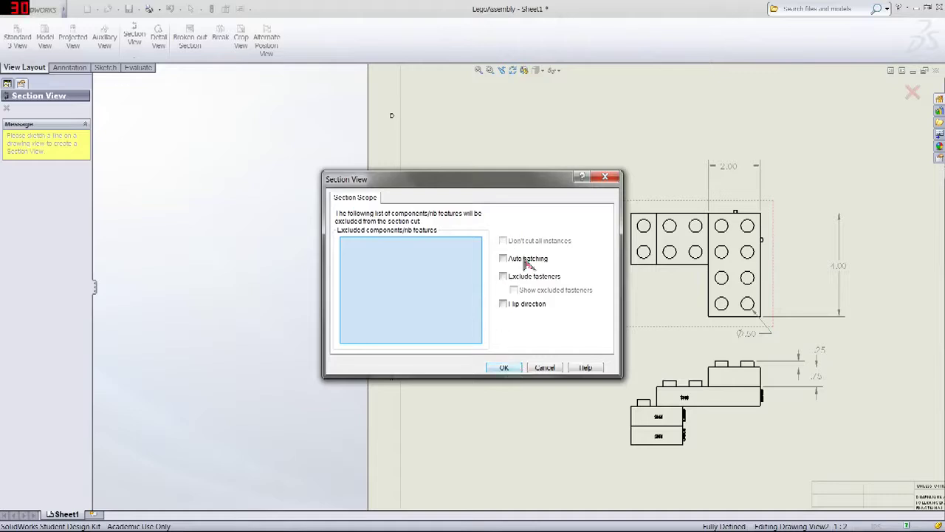
{"action": "left_click", "coordinate": [516, 372]}
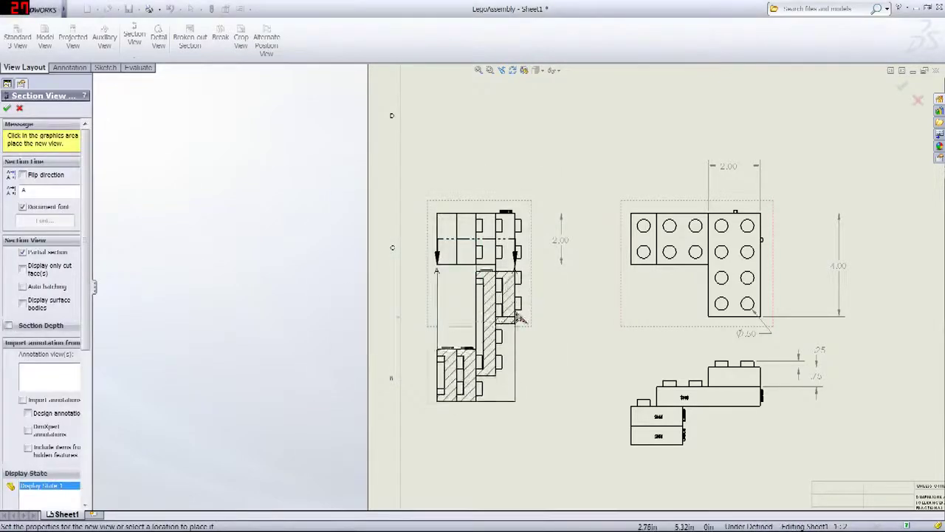
{"action": "scroll", "coordinate": [519, 385], "scroll_direction": "up", "scroll_amount": 1}
{"action": "scroll", "coordinate": [519, 388], "scroll_direction": "down", "scroll_amount": 1}
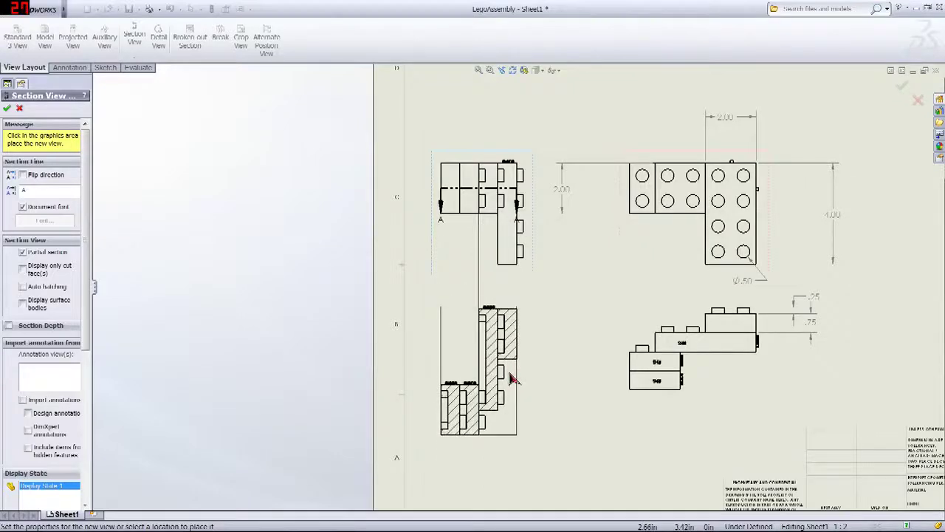
{"action": "left_click", "coordinate": [515, 374]}
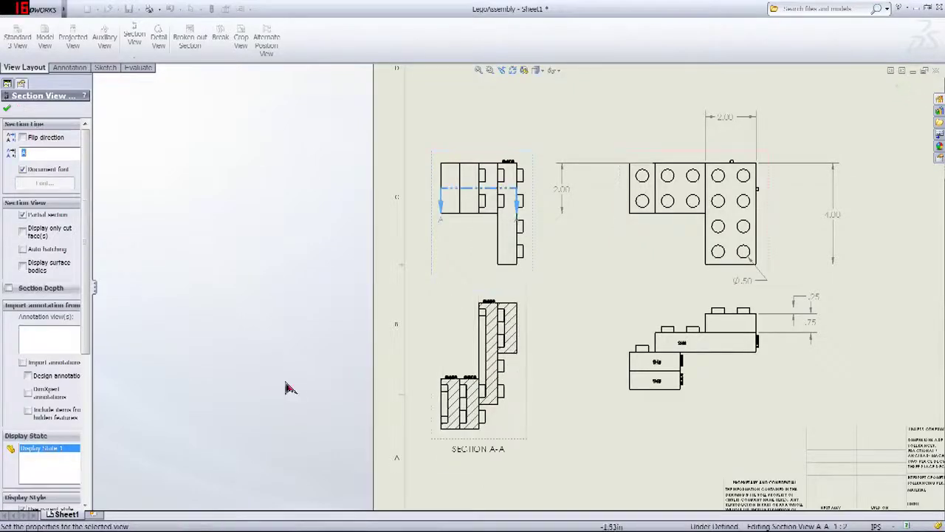
- Dimension the cavity depth of the leftmost brick in the section view, placing it above the brick, and finish dimensioning
{"action": "left_click", "coordinate": [65, 69]}
{"action": "left_click", "coordinate": [27, 45]}
{"action": "scroll", "coordinate": [473, 348], "scroll_direction": "down", "scroll_amount": 5}
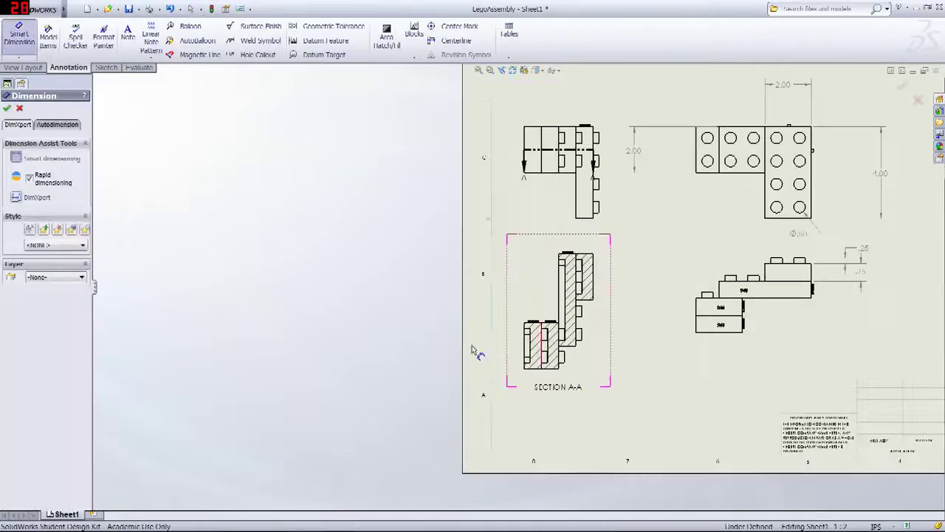
{"action": "scroll", "coordinate": [529, 303], "scroll_direction": "down", "scroll_amount": 6}
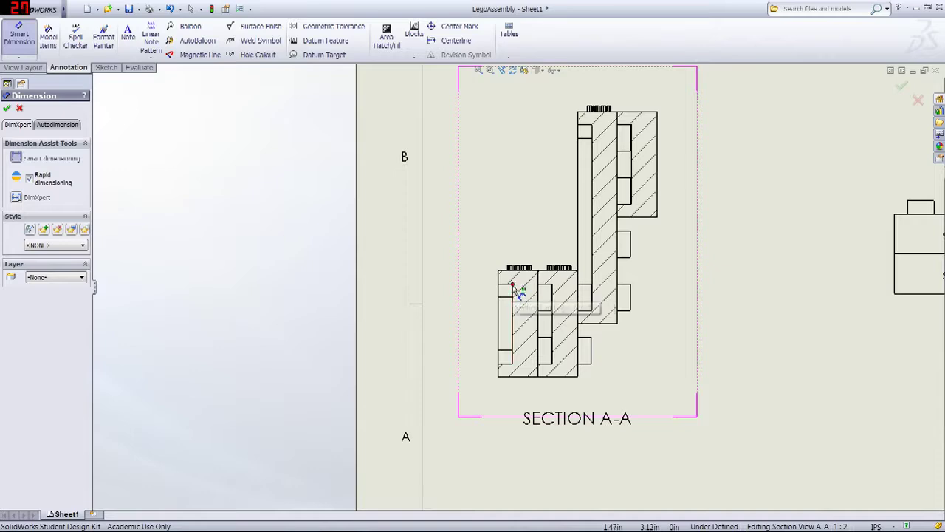
{"action": "left_click", "coordinate": [505, 286]}
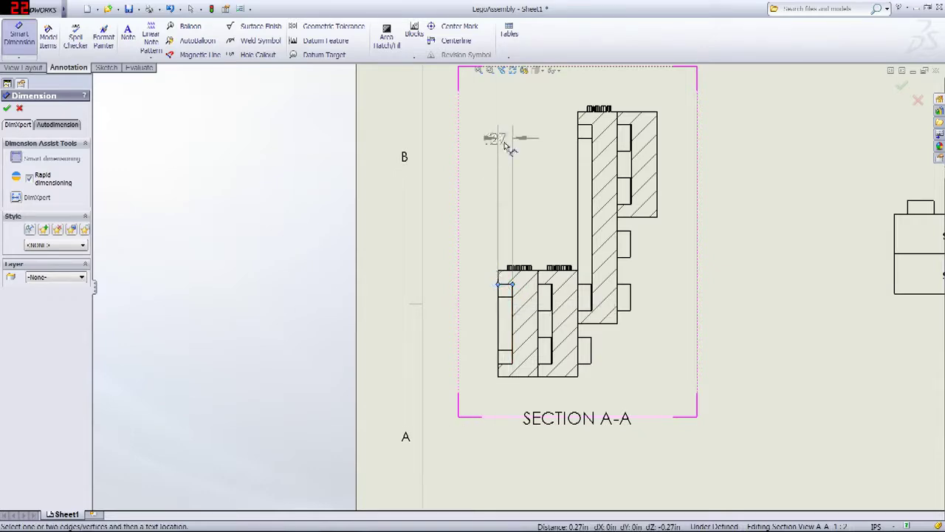
{"action": "left_click", "coordinate": [506, 155]}
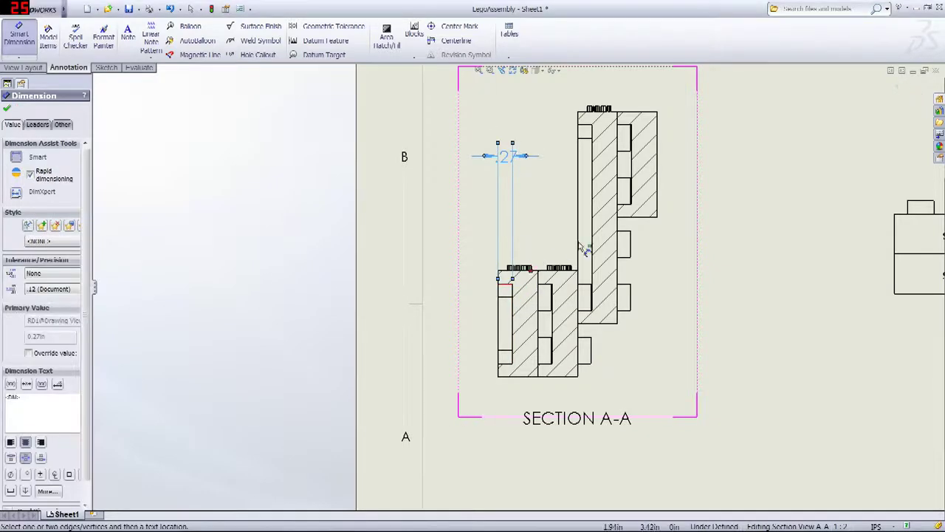
{"action": "scroll", "coordinate": [584, 246], "scroll_direction": "up", "scroll_amount": 6}
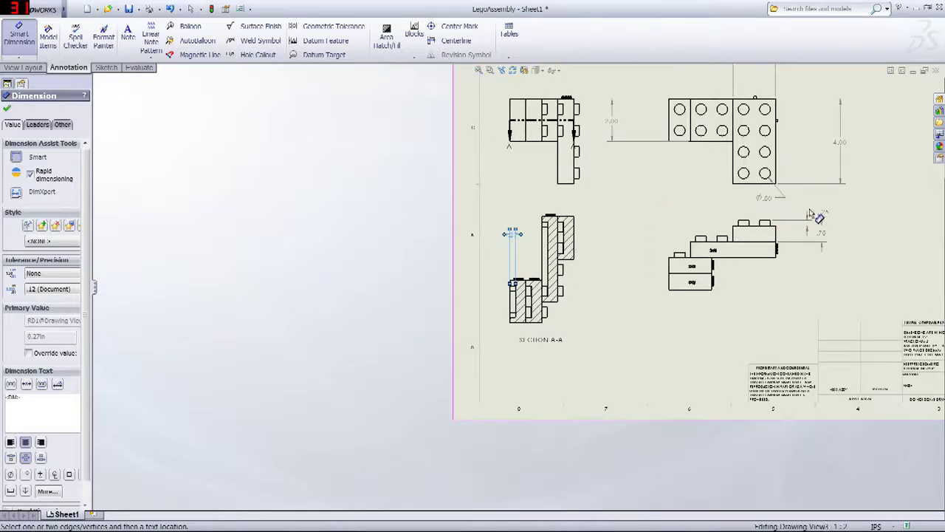
{"action": "scroll", "coordinate": [647, 219], "scroll_direction": "up", "scroll_amount": 5}
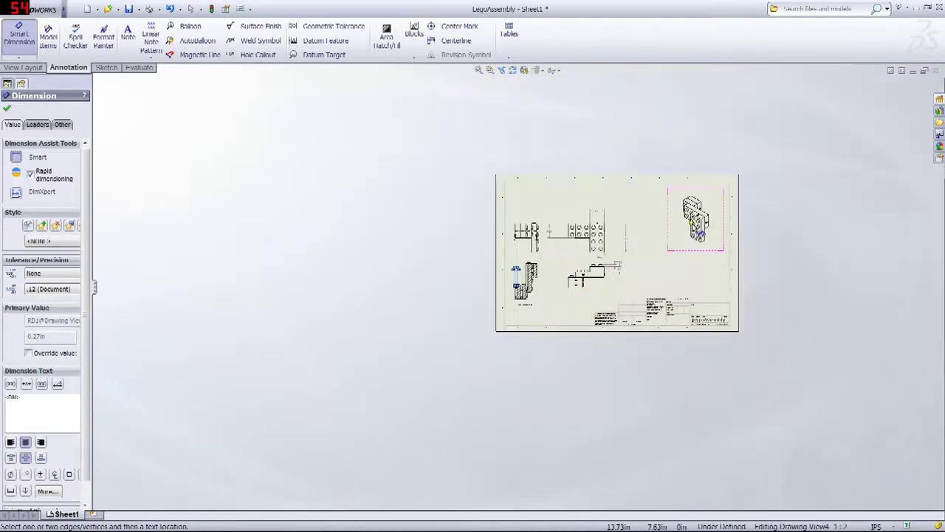
{"action": "scroll", "coordinate": [622, 300], "scroll_direction": "down", "scroll_amount": 1}
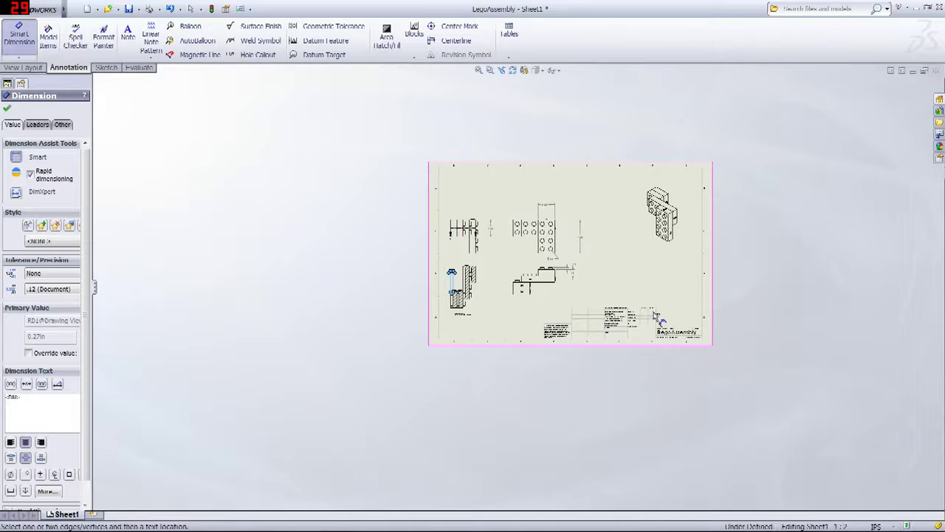
{"action": "scroll", "coordinate": [628, 295], "scroll_direction": "down", "scroll_amount": 3}
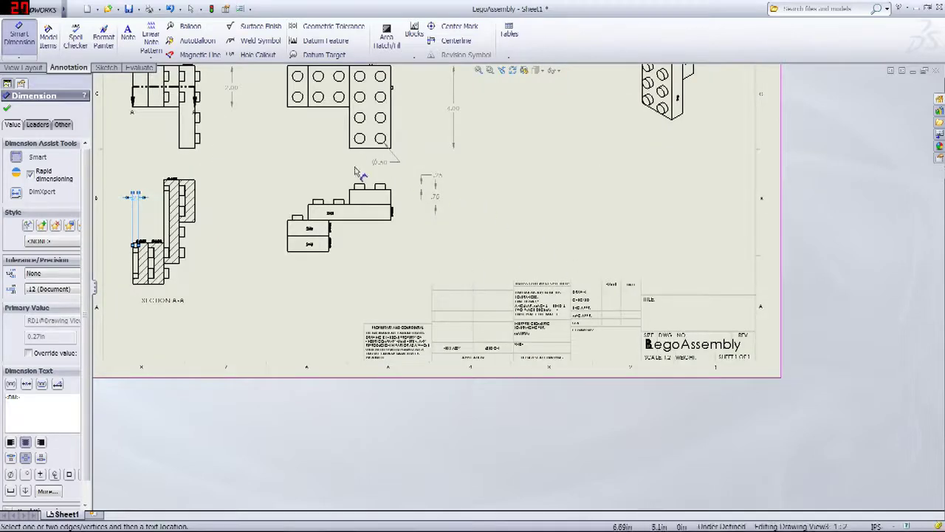
{"action": "key", "text": "Escape"}
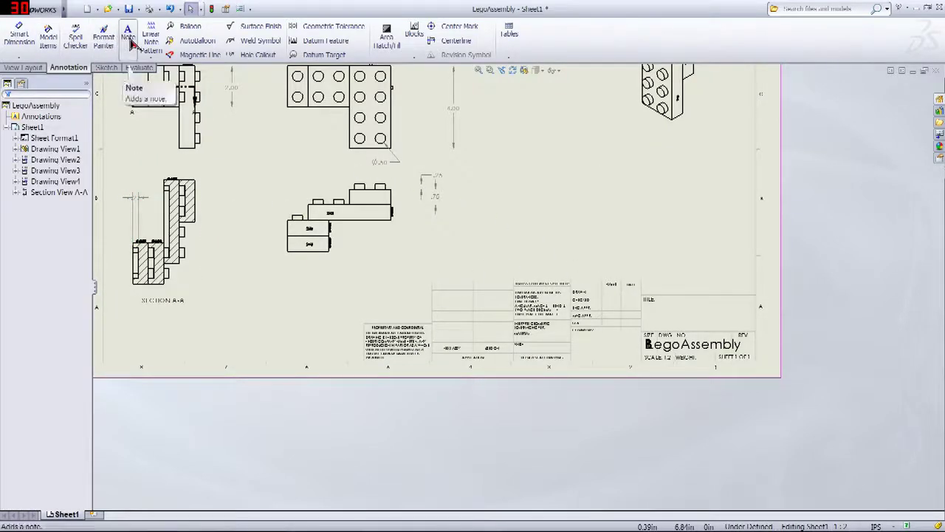
- Add a note with the drafter's full name in the title block, just above the TITLE label
{"action": "left_click", "coordinate": [130, 42]}
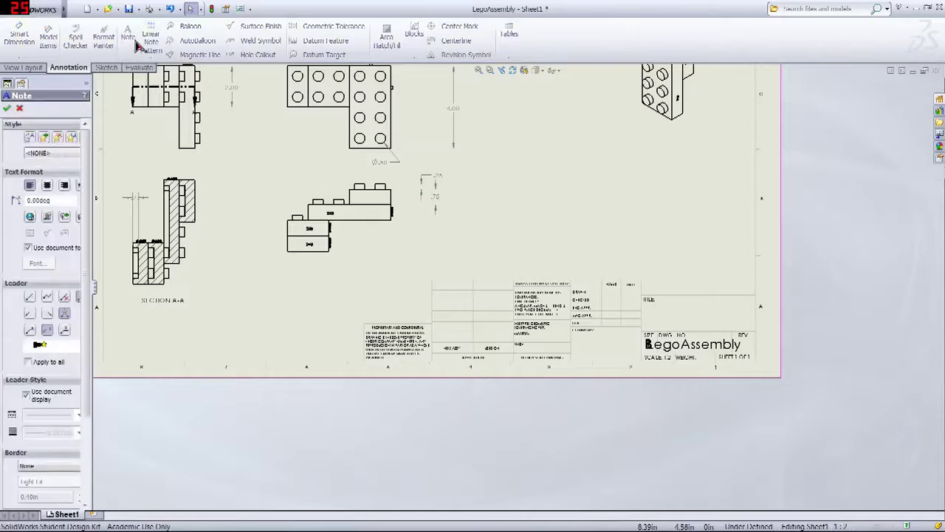
{"action": "scroll", "coordinate": [659, 309], "scroll_direction": "down", "scroll_amount": 3}
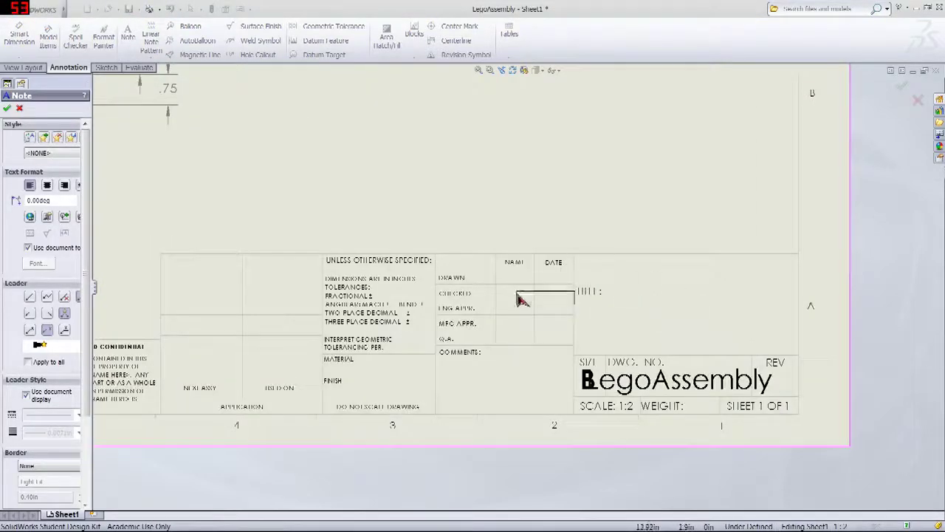
{"action": "left_click", "coordinate": [593, 268]}
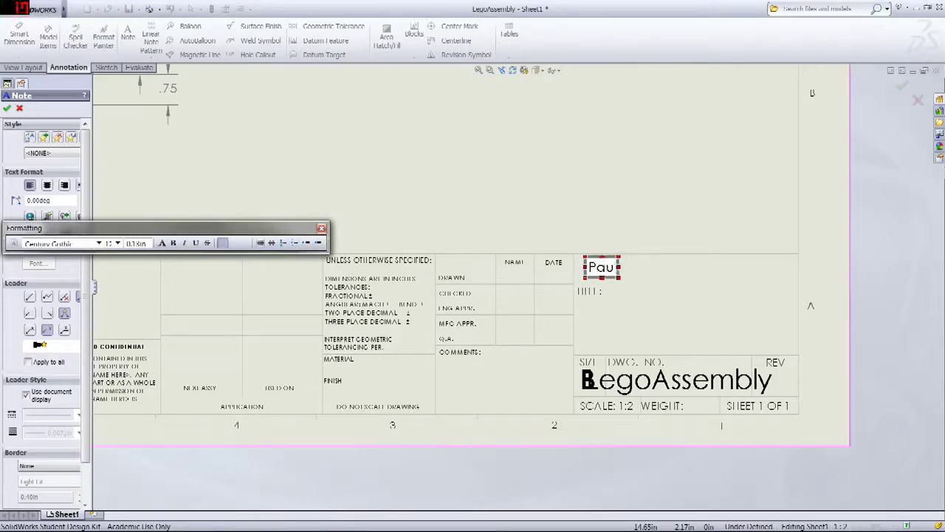
{"action": "type", "text": "encamino"}
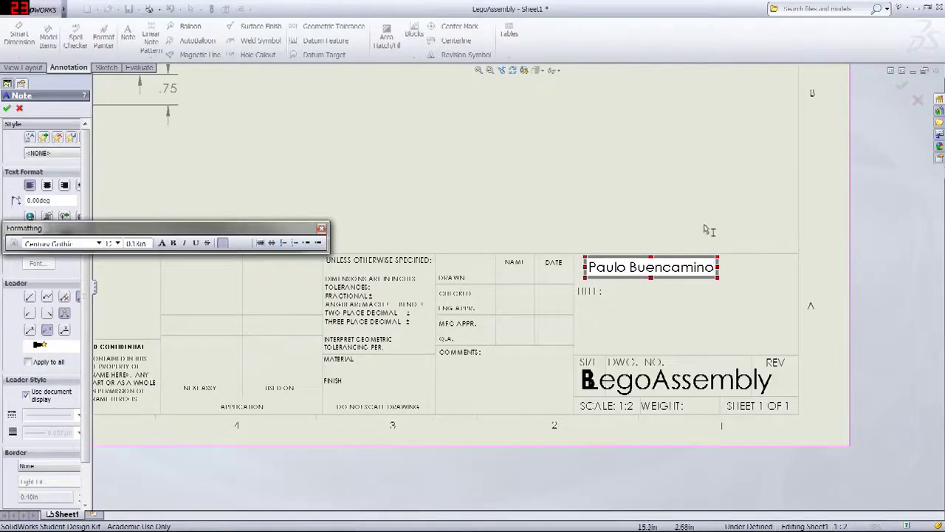
{"action": "left_click", "coordinate": [614, 304]}
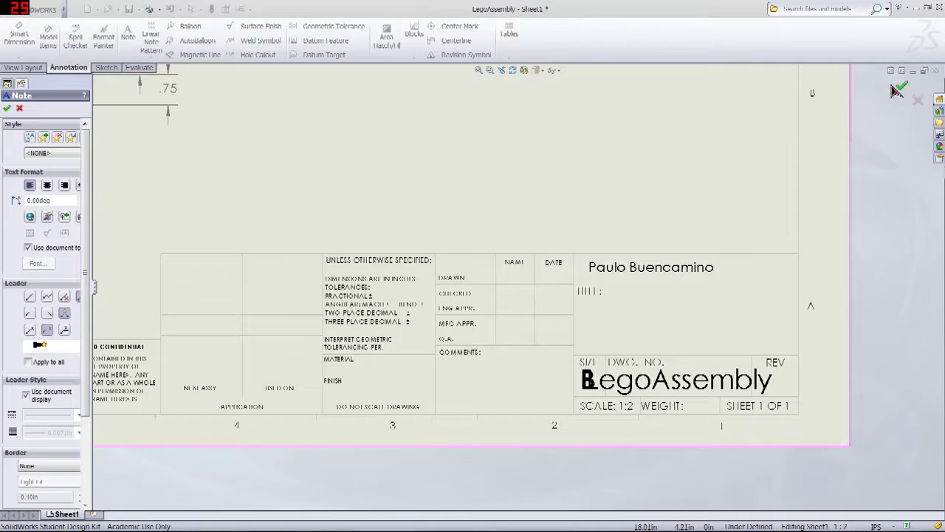
{"action": "left_click", "coordinate": [897, 88]}
- Add a note reading "Per. 8" in the COMMENTS area of the title block
{"action": "left_click", "coordinate": [127, 37]}
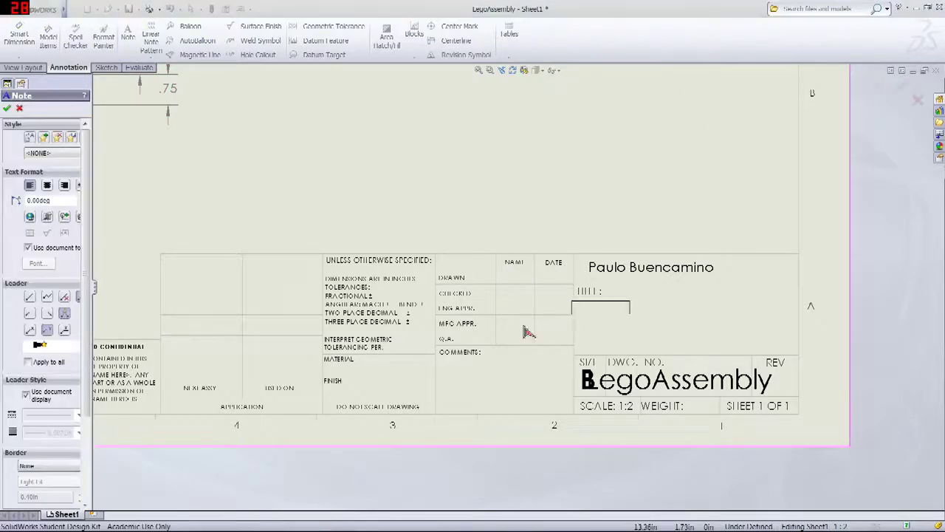
{"action": "left_click", "coordinate": [480, 358]}
{"action": "type", "text": "P"}
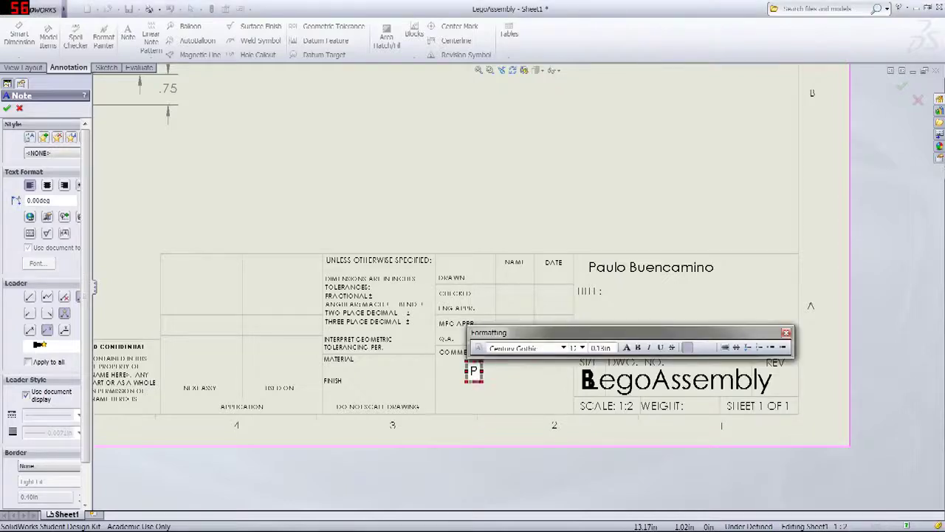
{"action": "type", "text": "er"}
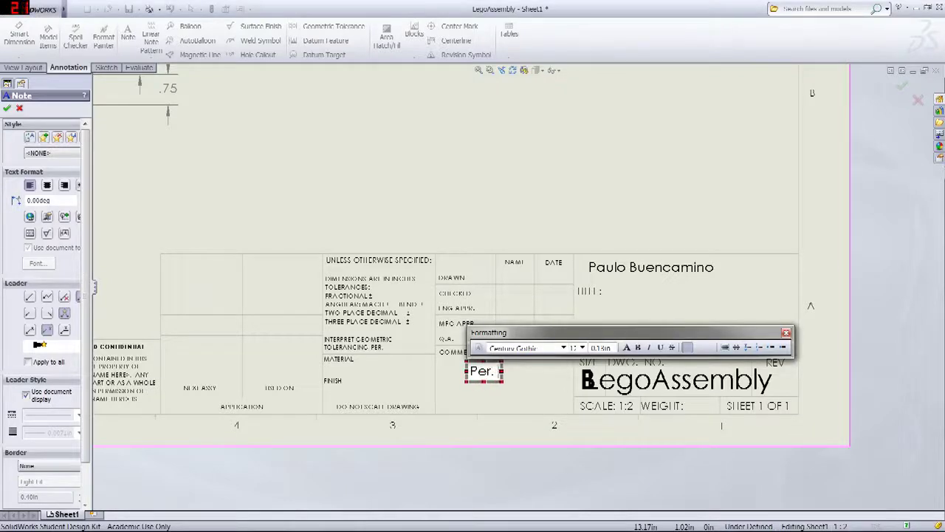
{"action": "type", "text": ". 8"}
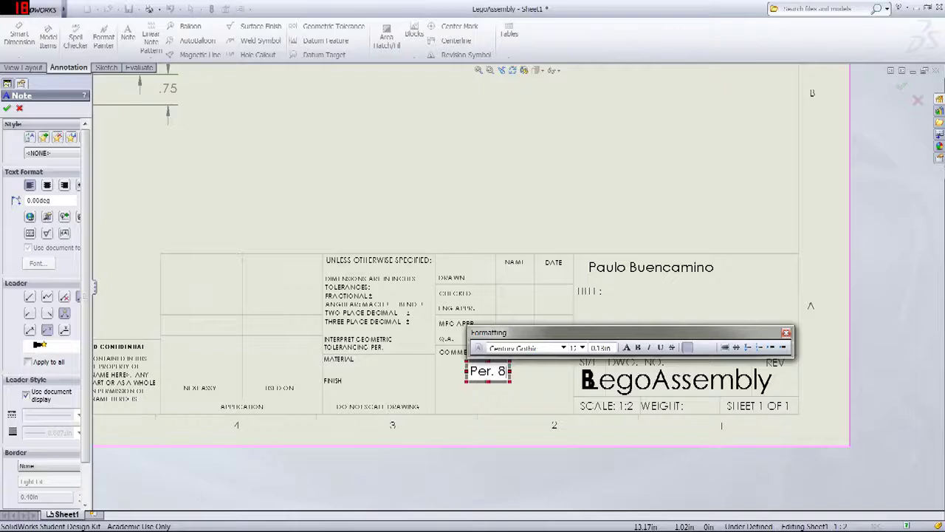
{"action": "left_click", "coordinate": [565, 383]}
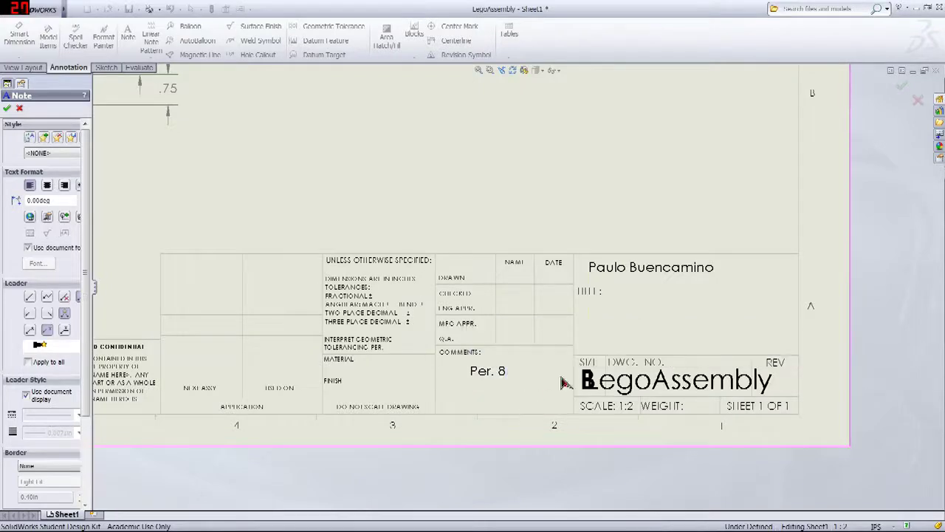
{"action": "key", "text": "Escape"}
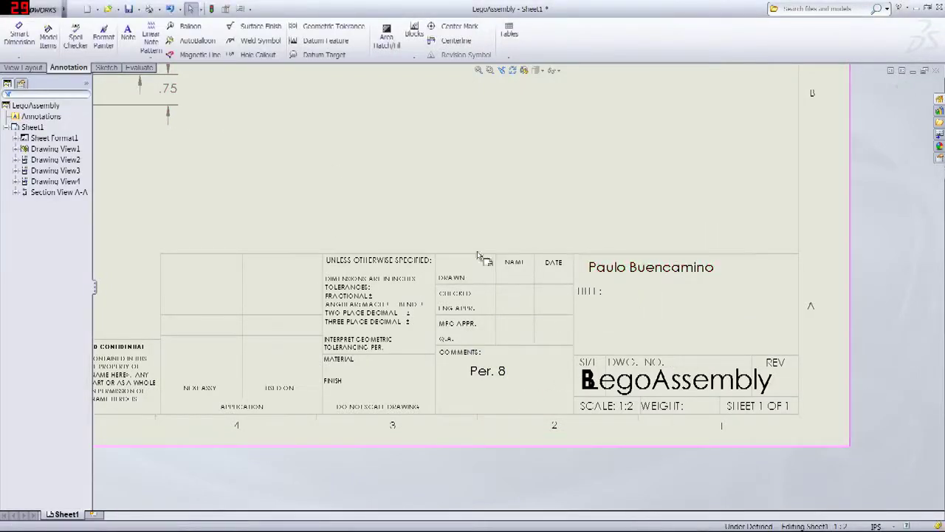
- Add a note reading "Random Thing" in the title block, just below the TITLE label, and finish placing notes
{"action": "left_click", "coordinate": [128, 33]}
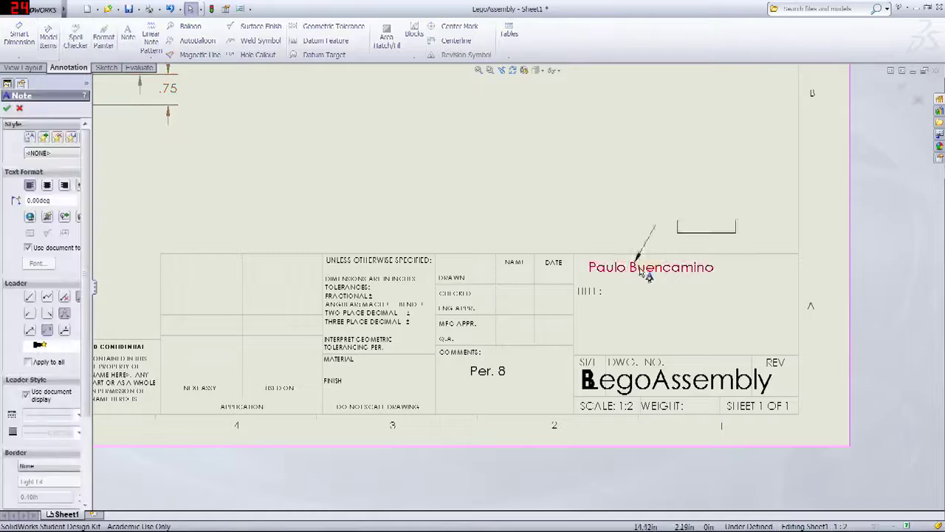
{"action": "left_click", "coordinate": [639, 314]}
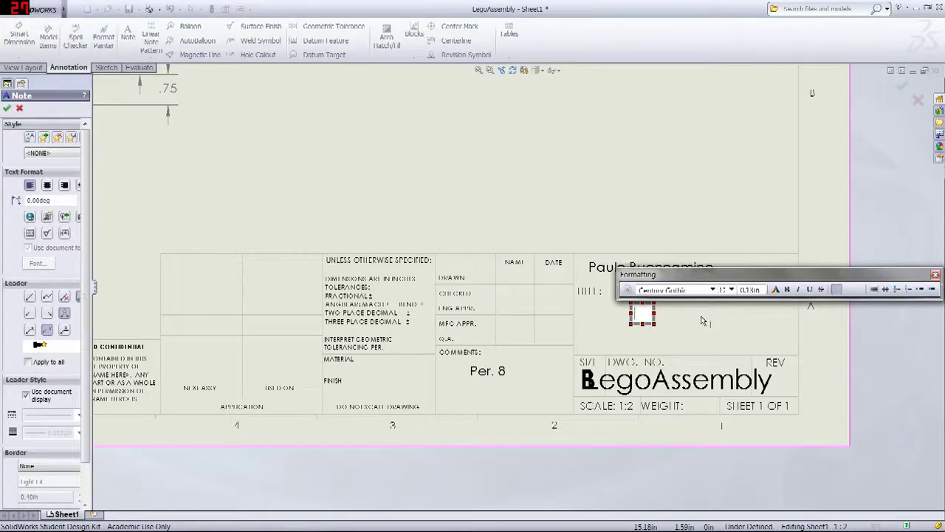
{"action": "type", "text": "Dino"}
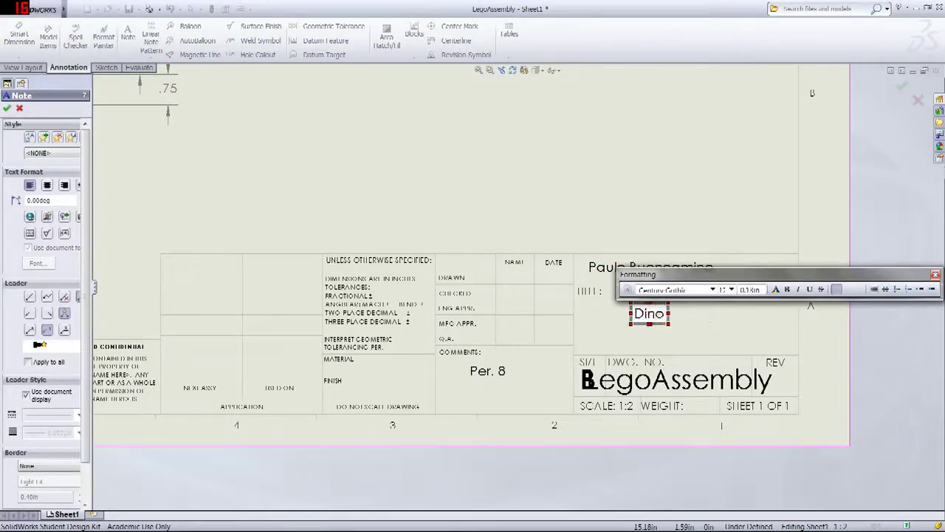
{"action": "type", "text": "saur"}
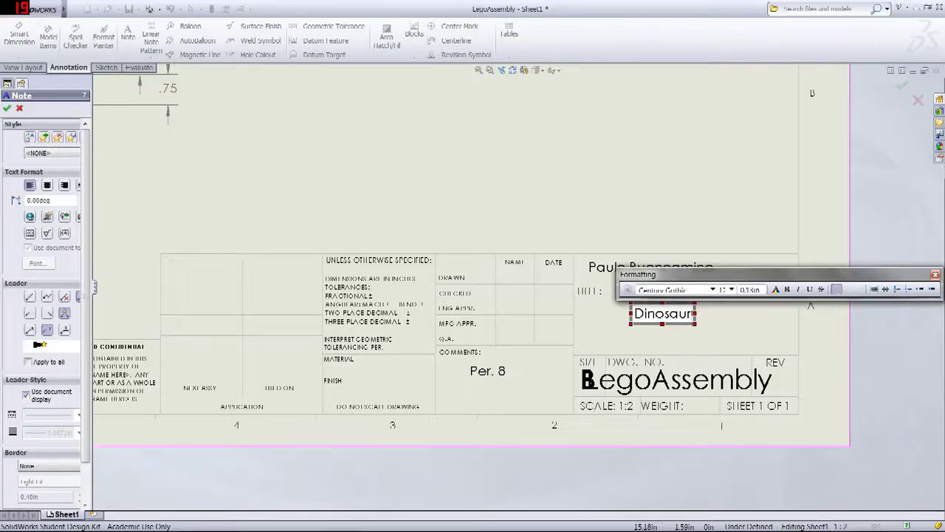
{"action": "key", "text": "ctrl+a"}
{"action": "key", "text": "BackSpace"}
{"action": "type", "text": "Rando"}
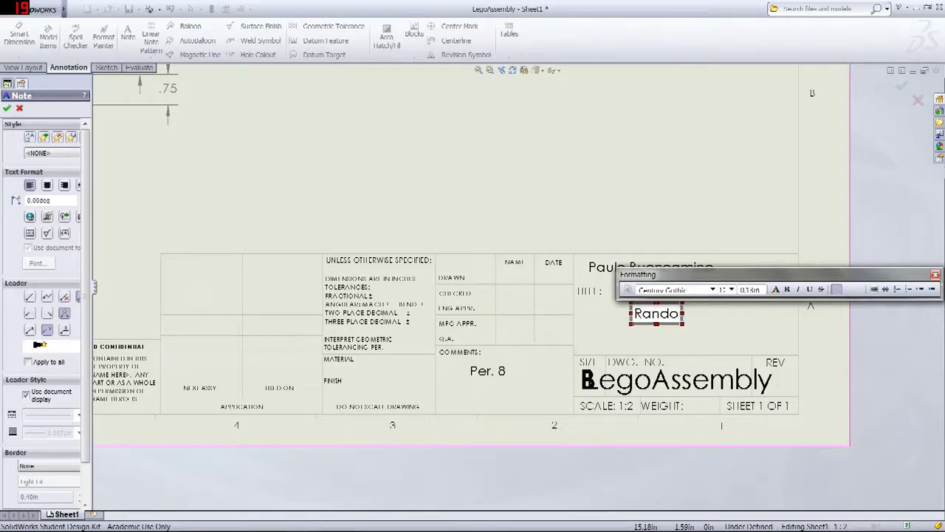
{"action": "type", "text": "m Thing"}
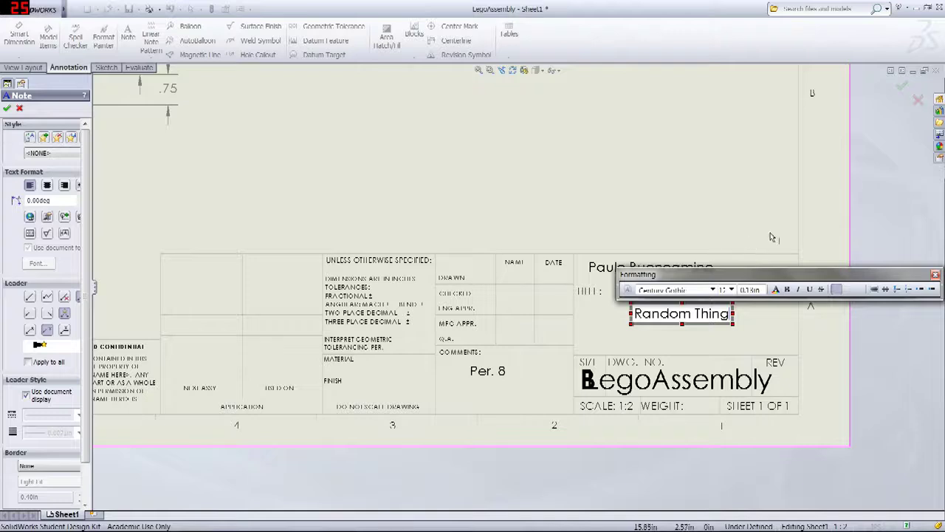
{"action": "left_click", "coordinate": [744, 338]}
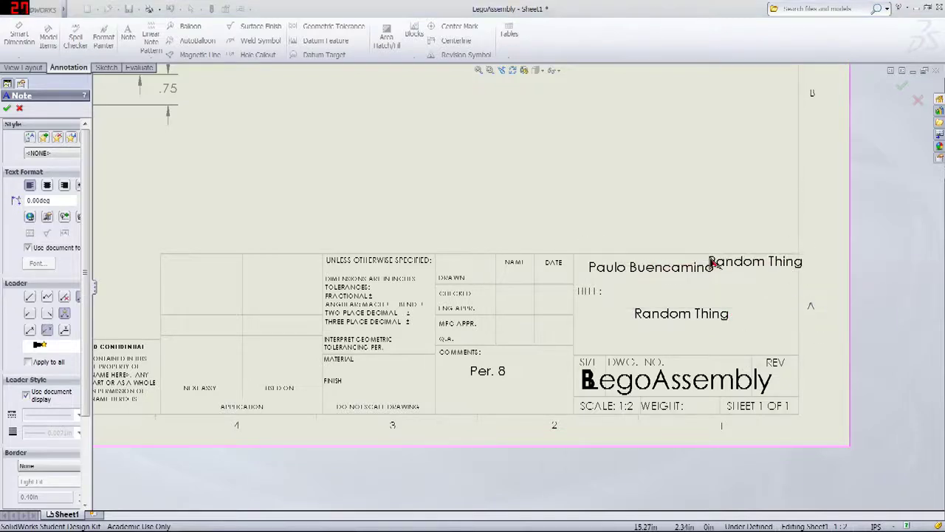
{"action": "key", "text": "Escape"}
- Review the complete drawing sheet, checking the arrangement of its views, dimensions and title block notes
{"action": "scroll", "coordinate": [458, 264], "scroll_direction": "down", "scroll_amount": 5}
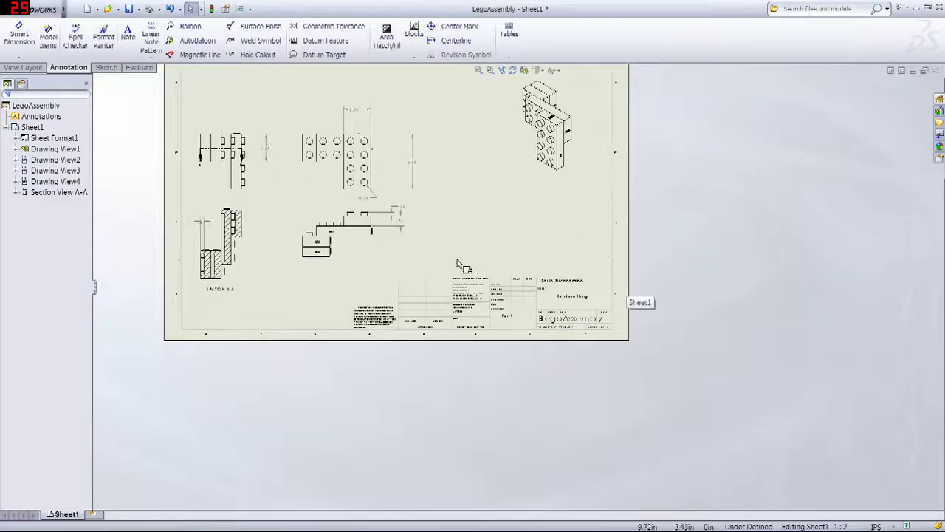
{"action": "scroll", "coordinate": [458, 264], "scroll_direction": "down", "scroll_amount": 2}
{"action": "scroll", "coordinate": [550, 288], "scroll_direction": "up", "scroll_amount": 5}
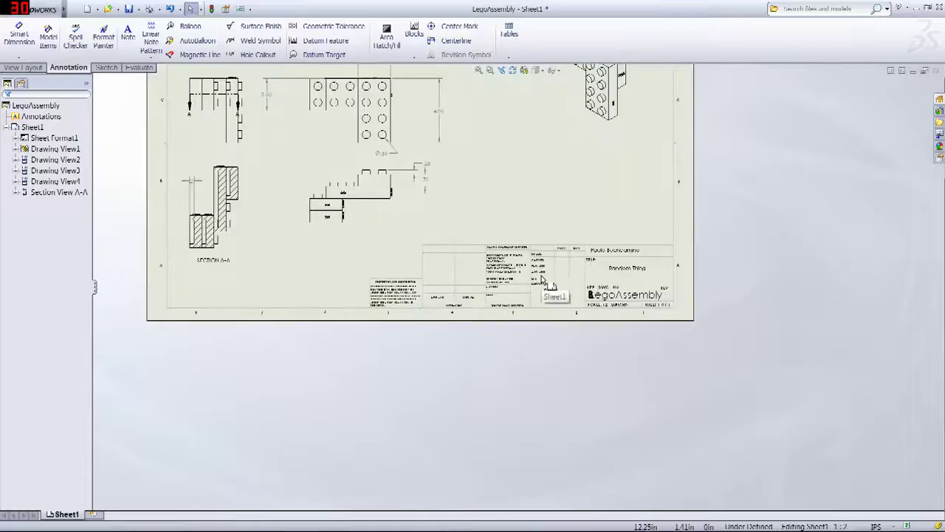
{"action": "scroll", "coordinate": [550, 287], "scroll_direction": "up", "scroll_amount": 2}
{"action": "scroll", "coordinate": [544, 273], "scroll_direction": "down", "scroll_amount": 4}
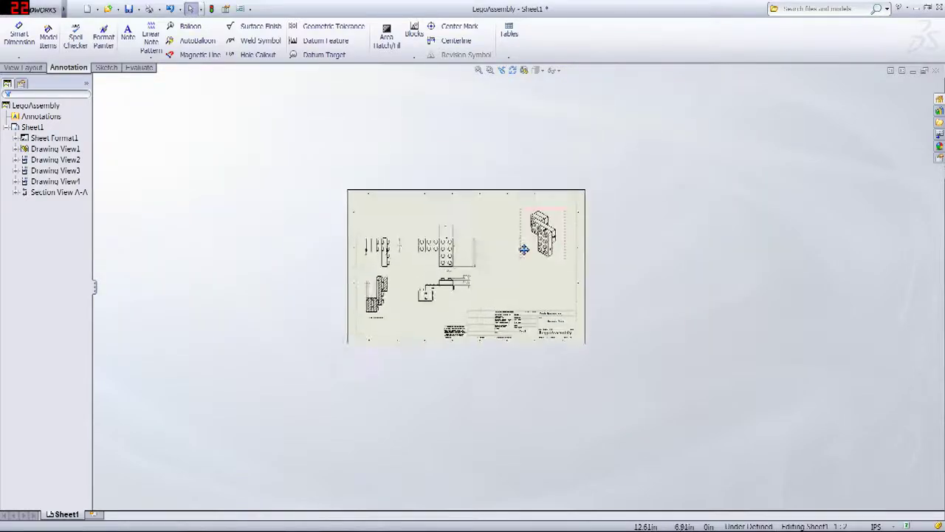
{"action": "scroll", "coordinate": [521, 259], "scroll_direction": "down", "scroll_amount": 2}
{"action": "scroll", "coordinate": [504, 292], "scroll_direction": "up", "scroll_amount": 5}
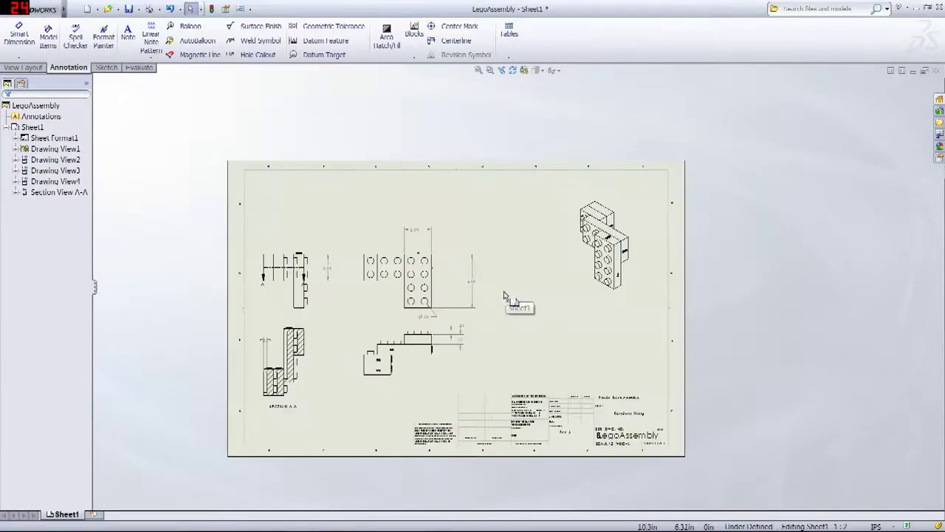
{"action": "middle_click_drag", "start_coordinate": [561, 276], "coordinate": [599, 224]}
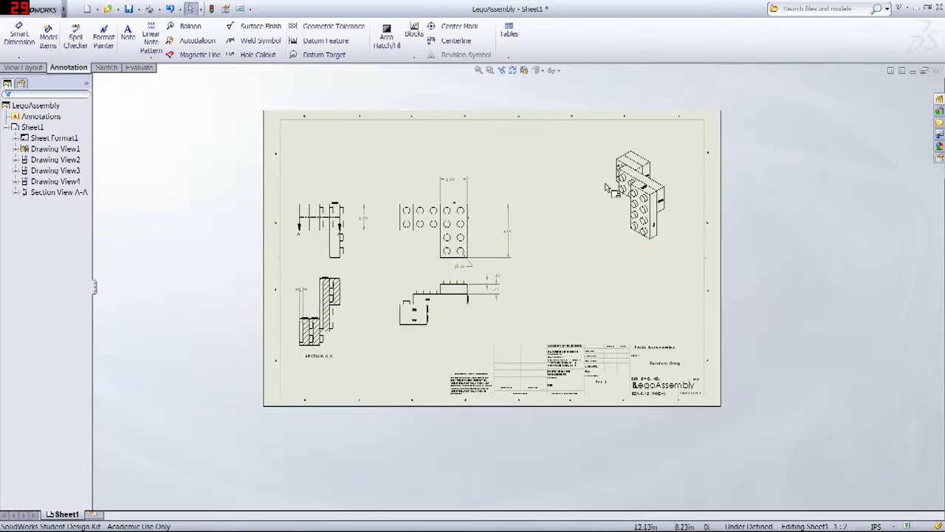
{"action": "middle_click_drag", "start_coordinate": [753, 126], "coordinate": [779, 152]}
- Save the drawing in the Lego folder as LegoDrawing, using the Drawing (*.drw;*.slddrw) file type
{"action": "left_click", "coordinate": [74, 9]}
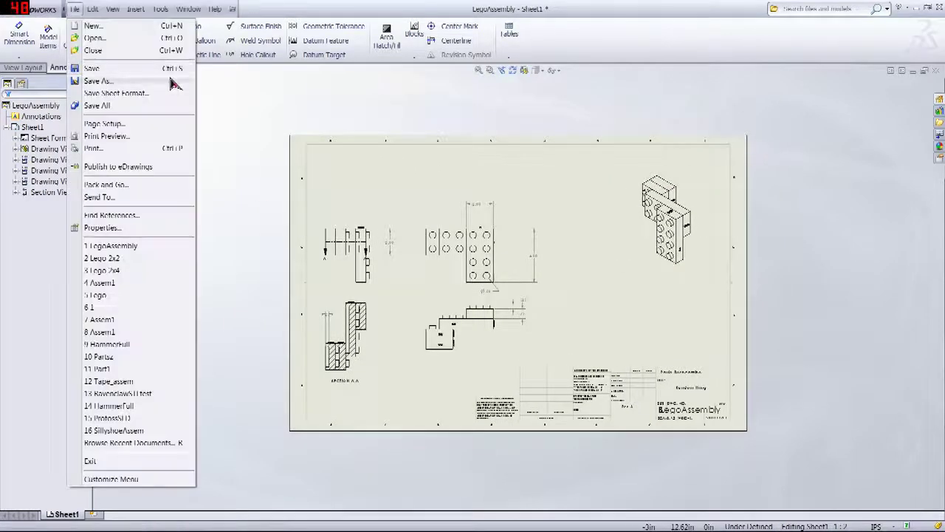
{"action": "left_click", "coordinate": [699, 112]}
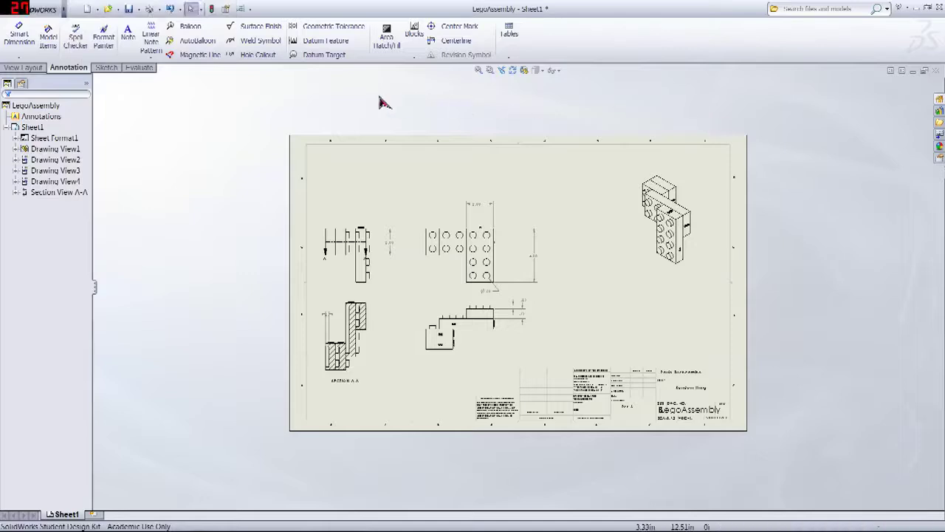
{"action": "key", "text": "ctrl+s"}
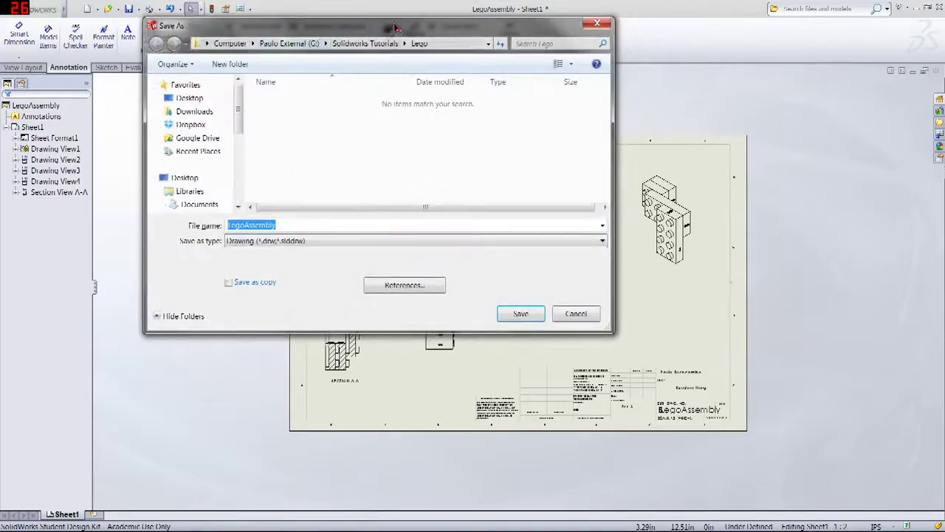
{"action": "left_click", "coordinate": [295, 245]}
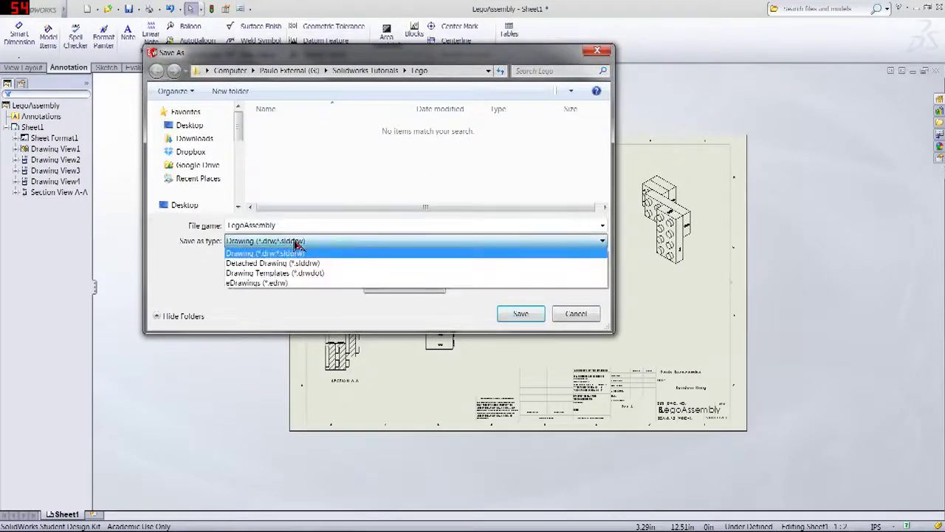
{"action": "left_click", "coordinate": [310, 225]}
{"action": "double_click", "coordinate": [267, 225]}
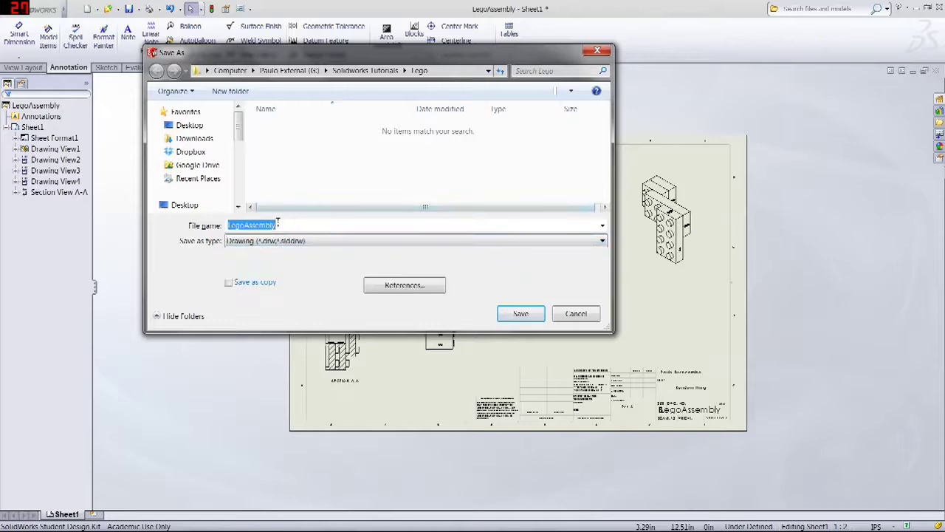
{"action": "left_click", "coordinate": [246, 224]}
{"action": "double_click", "coordinate": [246, 224]}
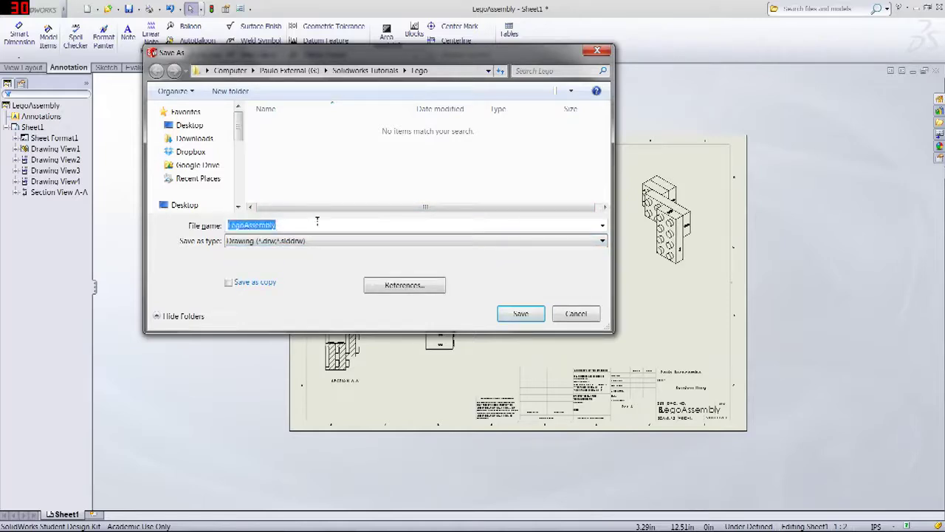
{"action": "left_click", "coordinate": [316, 222]}
{"action": "key", "text": "BackSpace"}
{"action": "key", "text": "BackSpace"}
{"action": "key", "text": "BackSpace"}
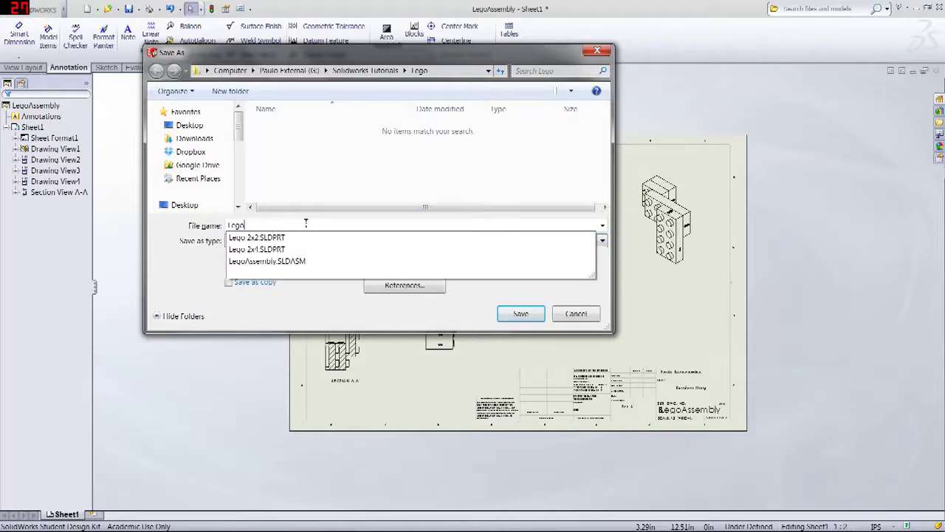
{"action": "type", "text": "Drawing"}
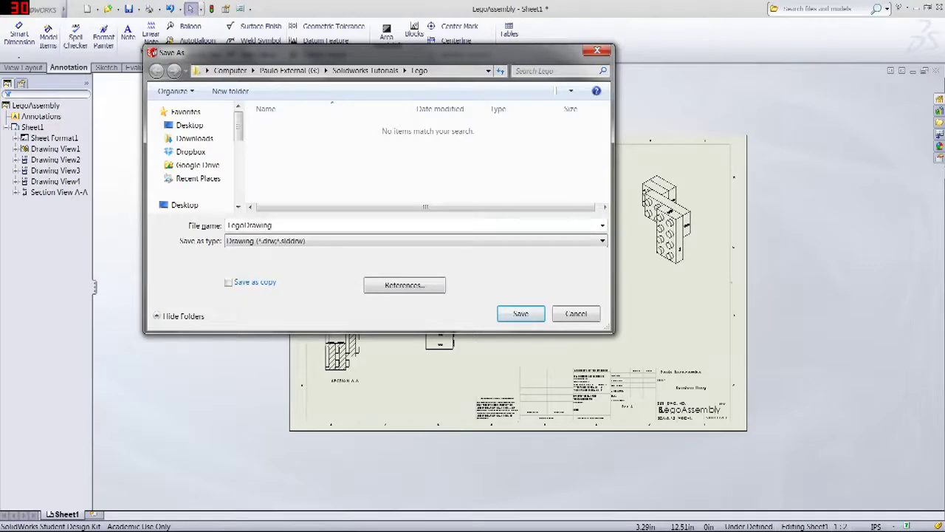
{"action": "key", "text": "Return"}
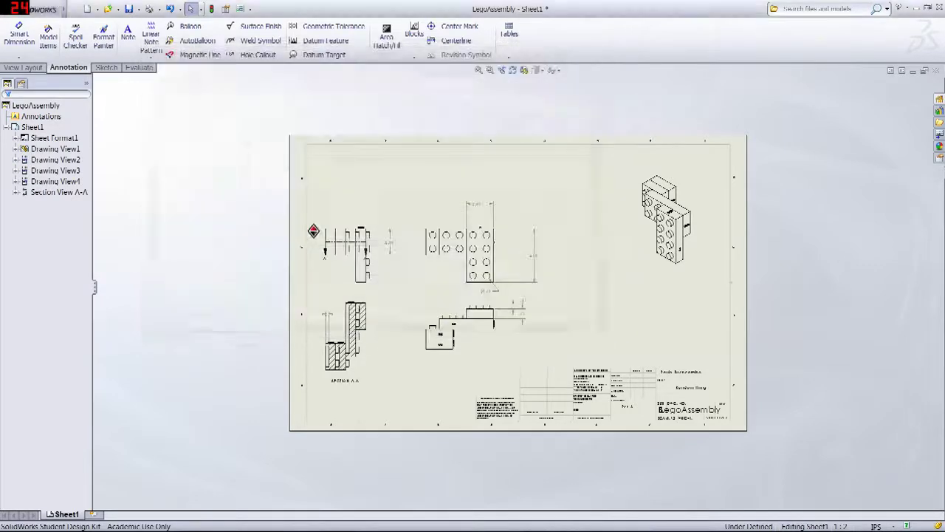
- Open Save As for the drawing, look at the eDrawings (*.edrw) file type option and cancel
{"action": "left_click", "coordinate": [138, 9]}
{"action": "left_click", "coordinate": [153, 35]}
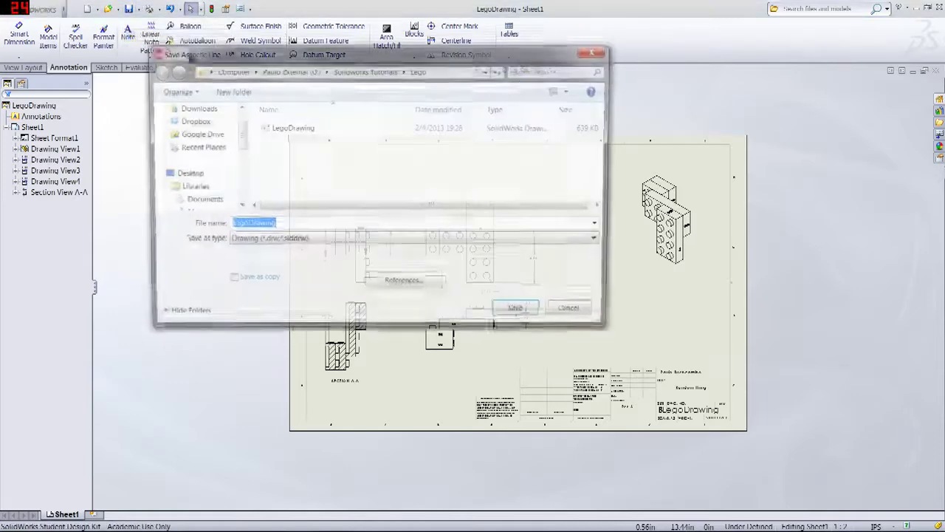
{"action": "left_click_drag", "start_coordinate": [429, 57], "coordinate": [562, 32]}
{"action": "left_click", "coordinate": [361, 219]}
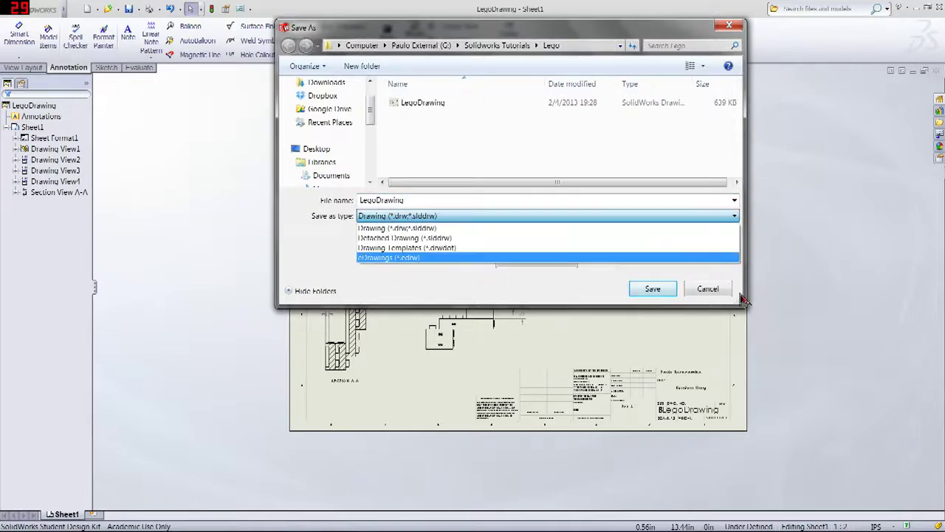
{"action": "left_click", "coordinate": [707, 295]}
{"action": "left_click", "coordinate": [708, 297]}
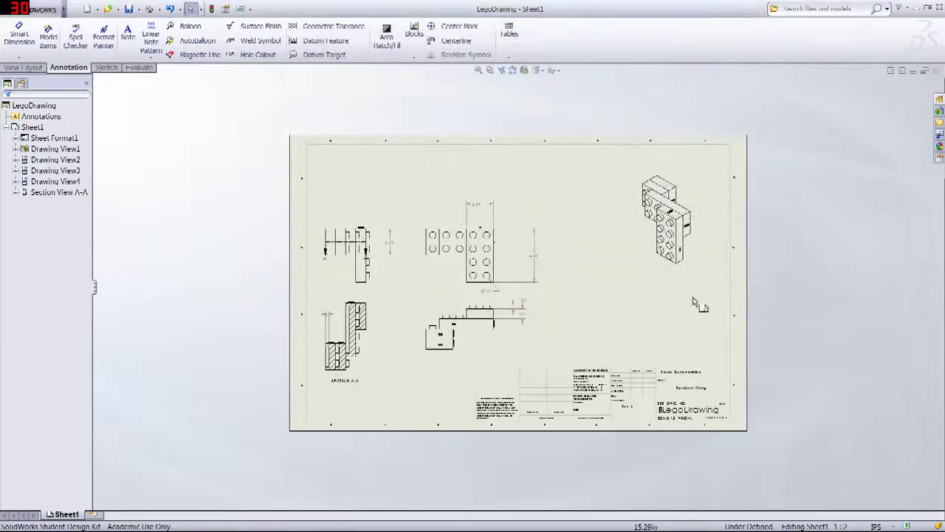
{"action": "scroll", "coordinate": [416, 300], "scroll_direction": "down", "scroll_amount": 3}
{"action": "scroll", "coordinate": [431, 304], "scroll_direction": "up", "scroll_amount": 3}
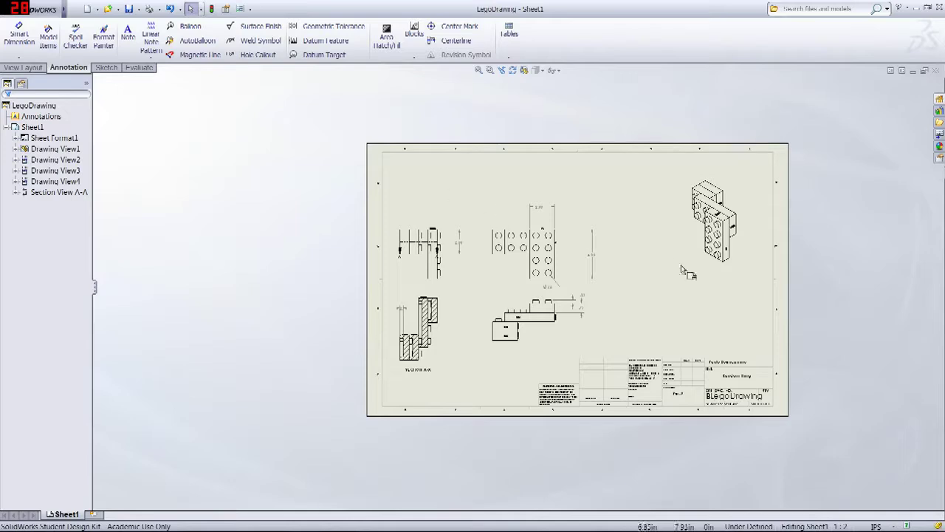
{"action": "scroll", "coordinate": [702, 347], "scroll_direction": "down", "scroll_amount": 1}
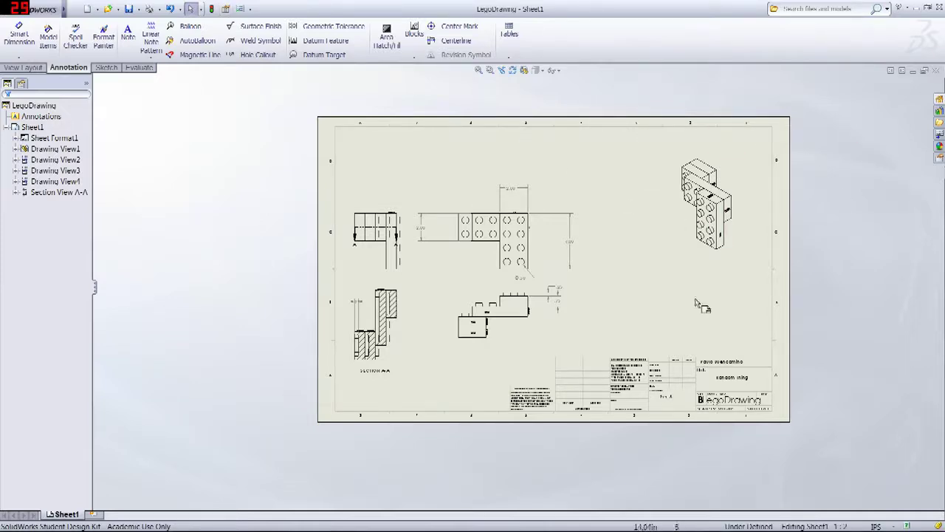
{"action": "scroll", "coordinate": [697, 304], "scroll_direction": "down", "scroll_amount": 3}
{"action": "scroll", "coordinate": [627, 313], "scroll_direction": "up", "scroll_amount": 1}
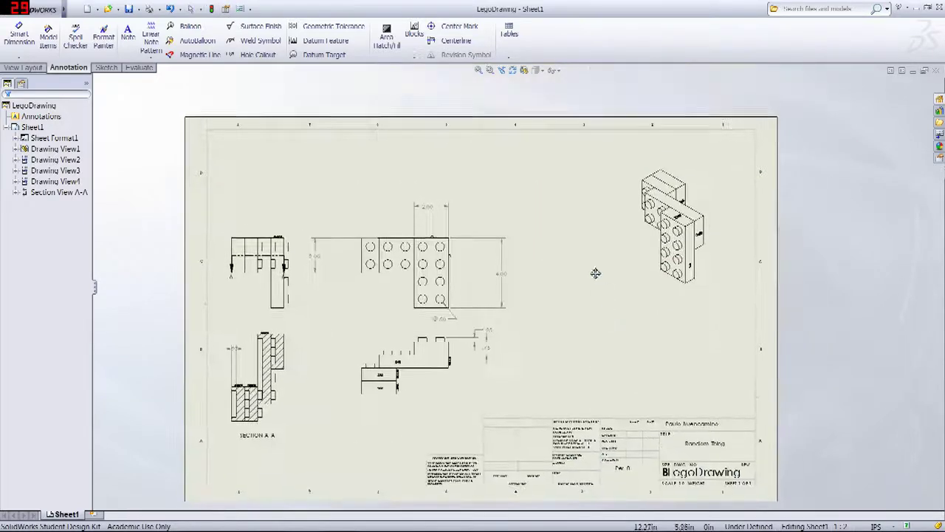
{"action": "middle_click_drag", "start_coordinate": [596, 273], "coordinate": [600, 294]}
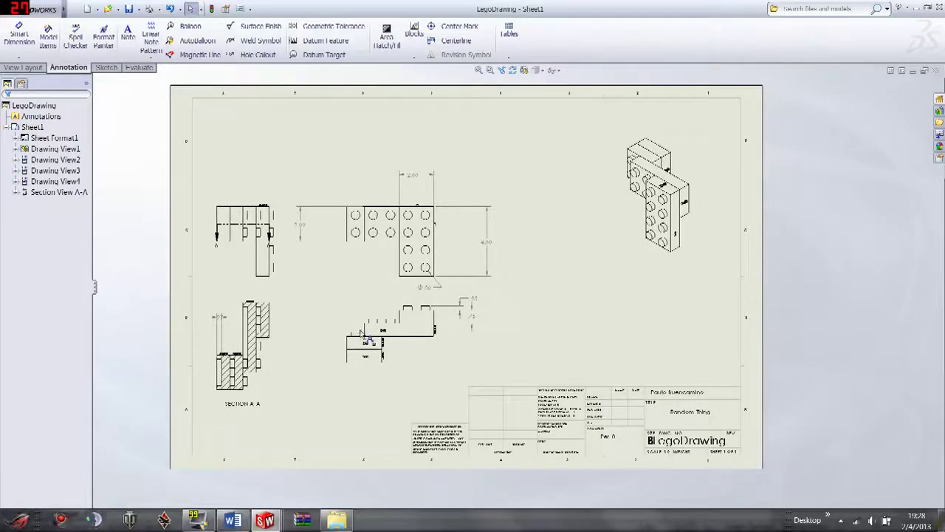
{"action": "left_click", "coordinate": [61, 525]}
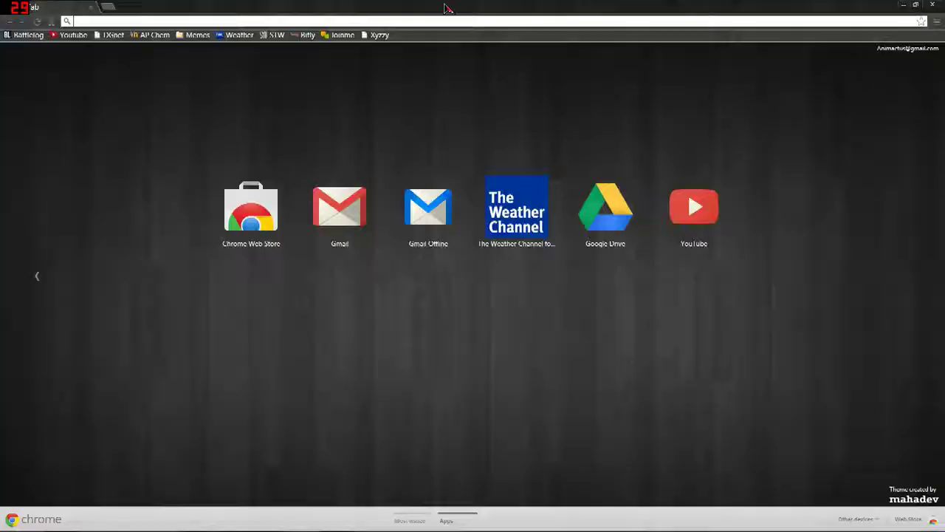
{"action": "left_click_drag", "start_coordinate": [446, 7], "coordinate": [944, 7]}
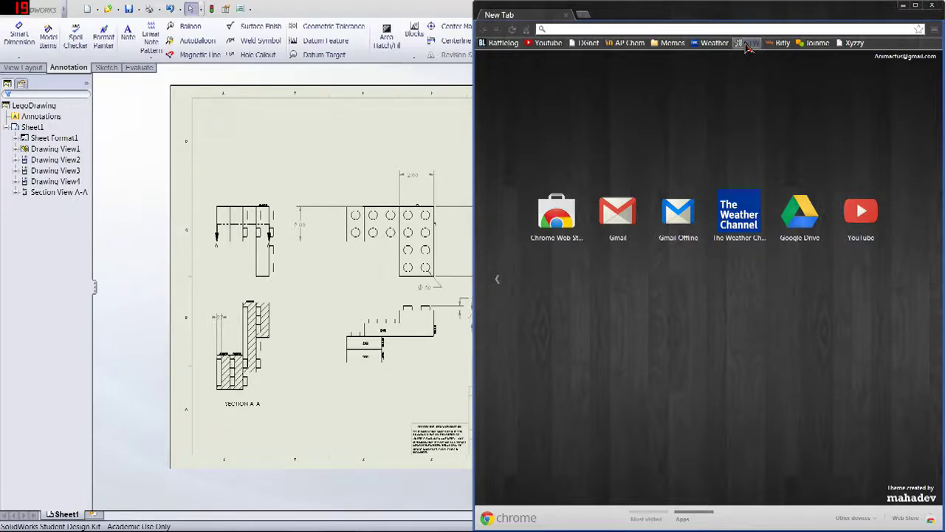
{"action": "type", "text": "rhs.rocklin.k12.ca.us"}
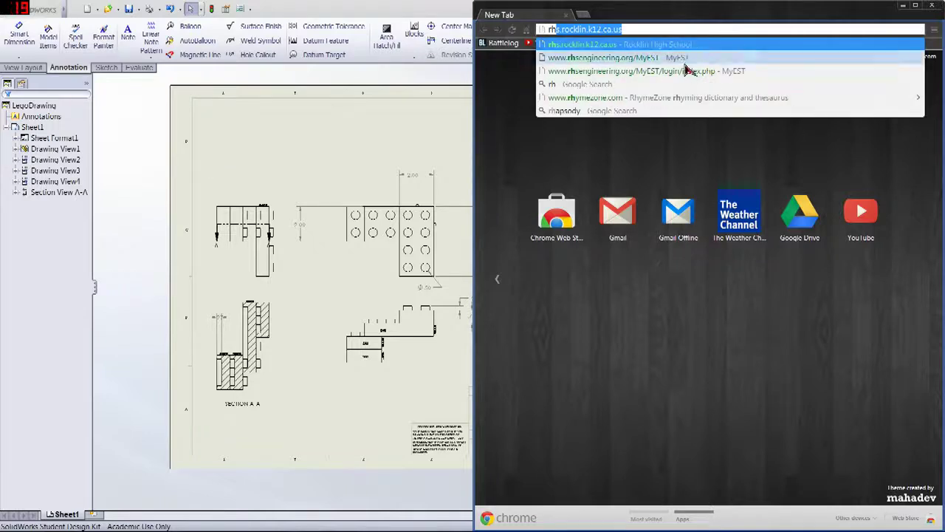
{"action": "left_click", "coordinate": [665, 59]}
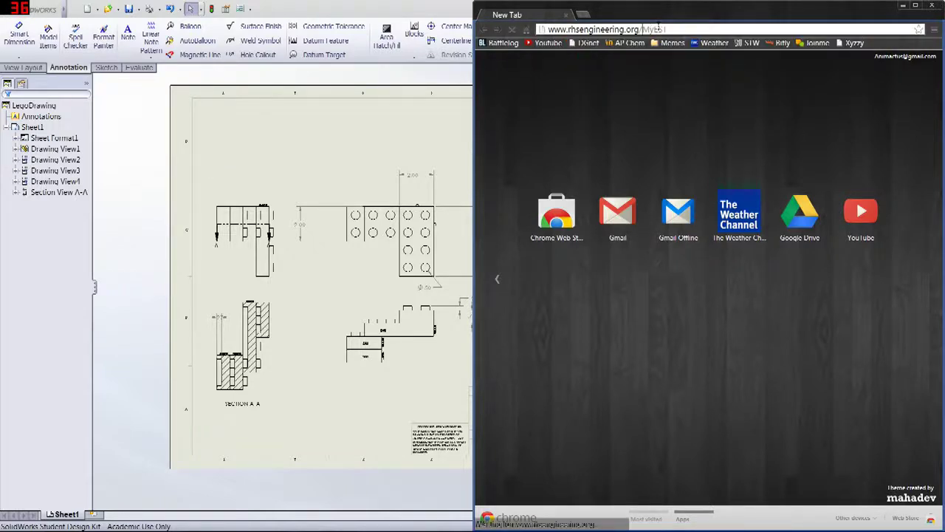
{"action": "double_click", "coordinate": [655, 29]}
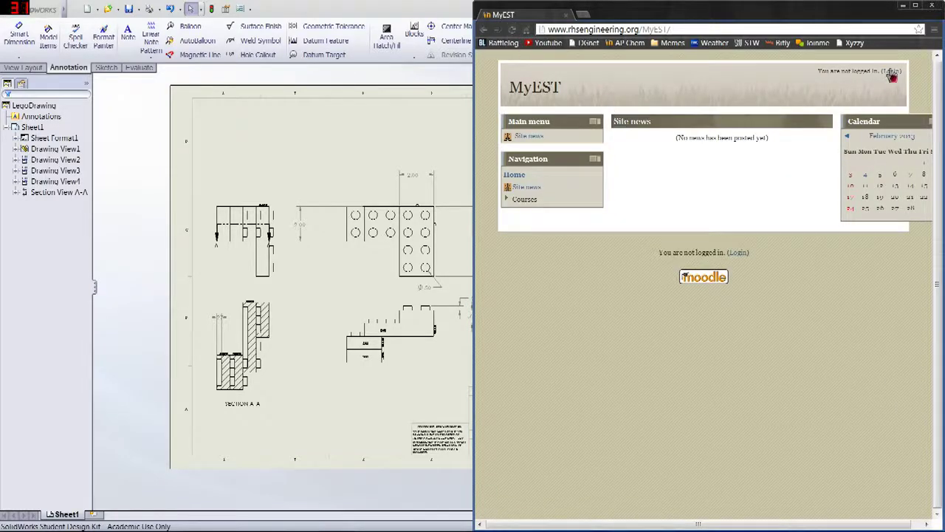
- Maximize the browser, log in to MyEST with the prefilled credentials and open the Mass Media course
{"action": "left_click", "coordinate": [891, 72]}
{"action": "left_click_drag", "start_coordinate": [632, 21], "coordinate": [485, 4]}
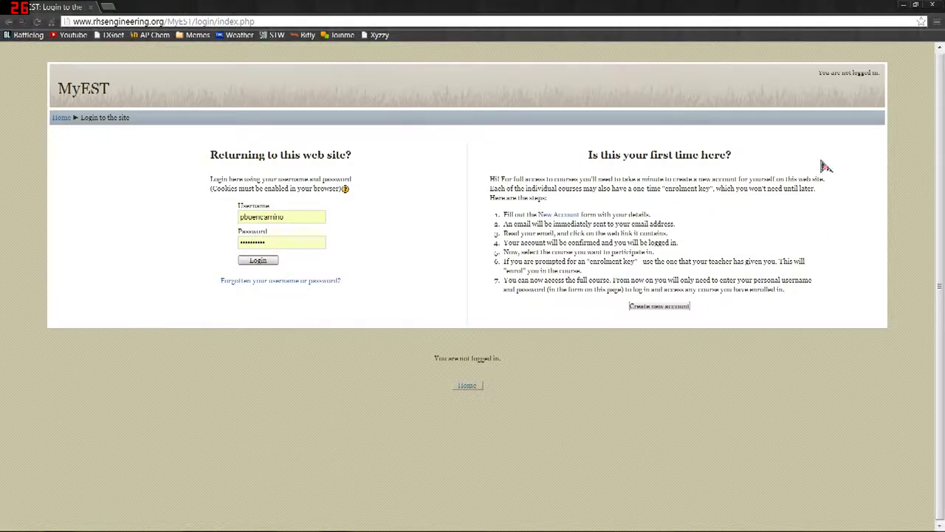
{"action": "left_click", "coordinate": [258, 263]}
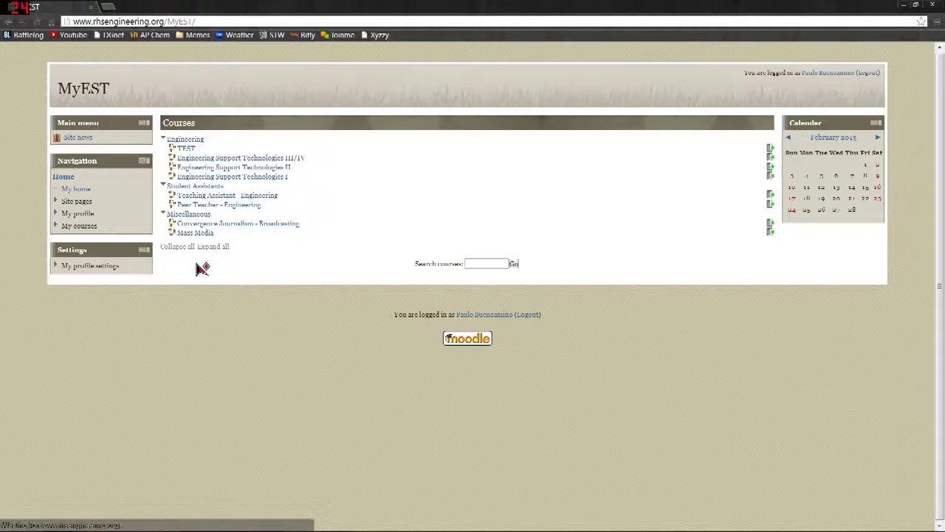
{"action": "left_click", "coordinate": [192, 233]}
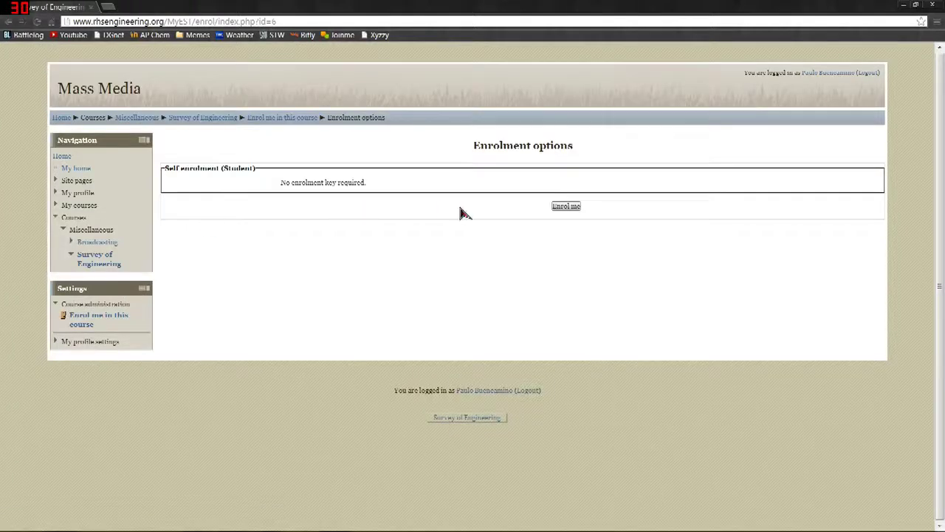
- Return from the Mass Media enrolment page to the MyEST course list and open the Engineering Support Technologies III/IV course
{"action": "key", "text": "alt+Left"}
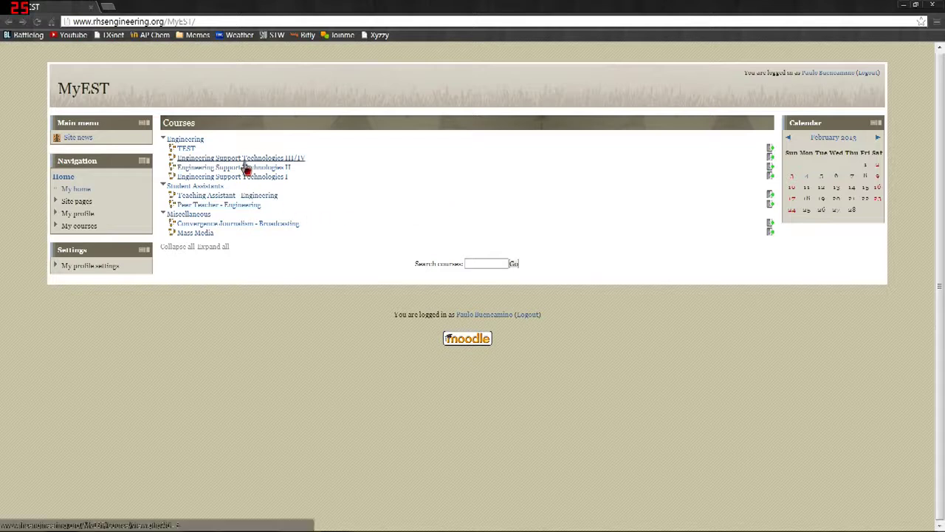
{"action": "left_click", "coordinate": [195, 234]}
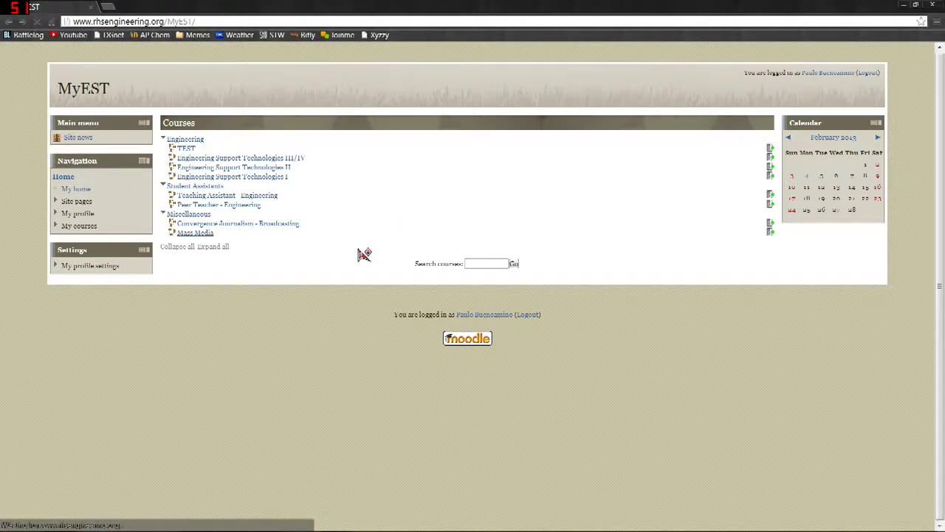
{"action": "left_click", "coordinate": [239, 158]}
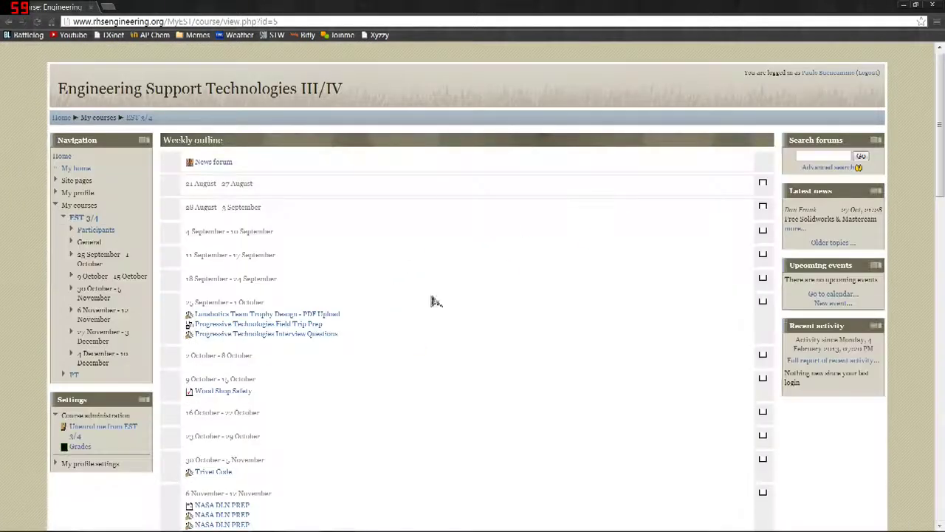
- Open the Lunabotics Team Trophy Design - PDF Upload assignment and look over its instructions, submission feedback and submitted file
{"action": "scroll", "coordinate": [373, 285], "scroll_direction": "down", "scroll_amount": 3}
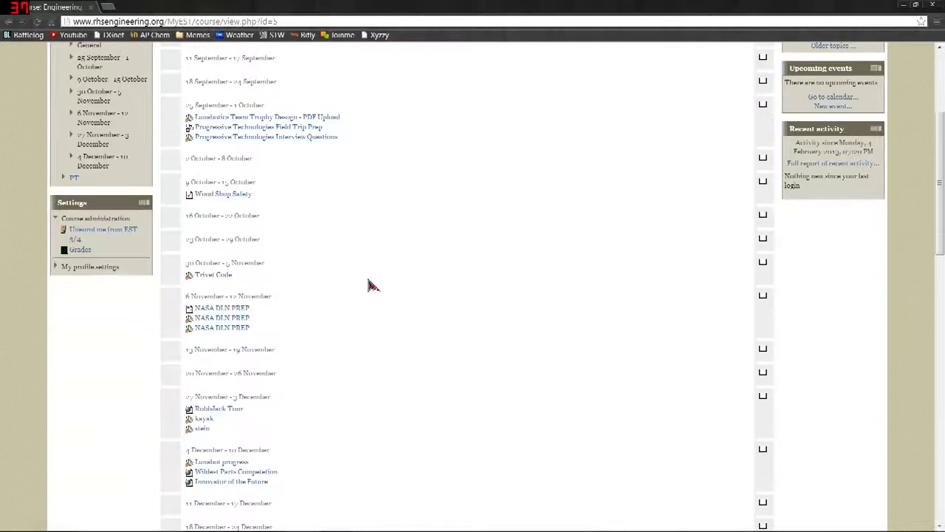
{"action": "left_click", "coordinate": [289, 118]}
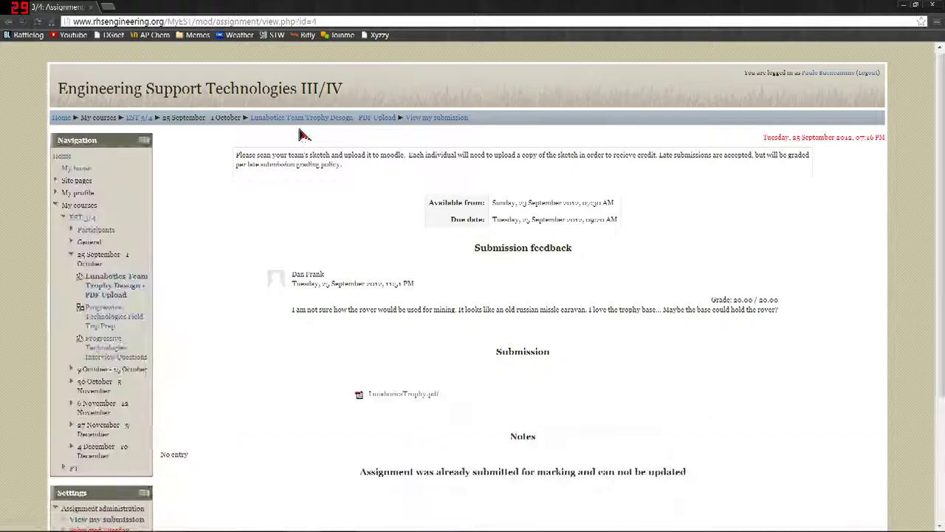
{"action": "scroll", "coordinate": [460, 333], "scroll_direction": "down", "scroll_amount": 2}
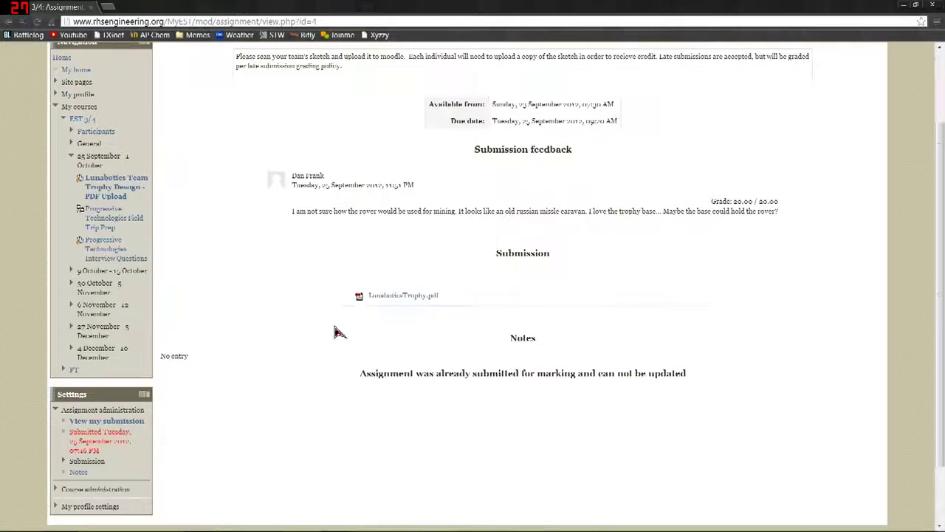
{"action": "scroll", "coordinate": [333, 331], "scroll_direction": "up", "scroll_amount": 2}
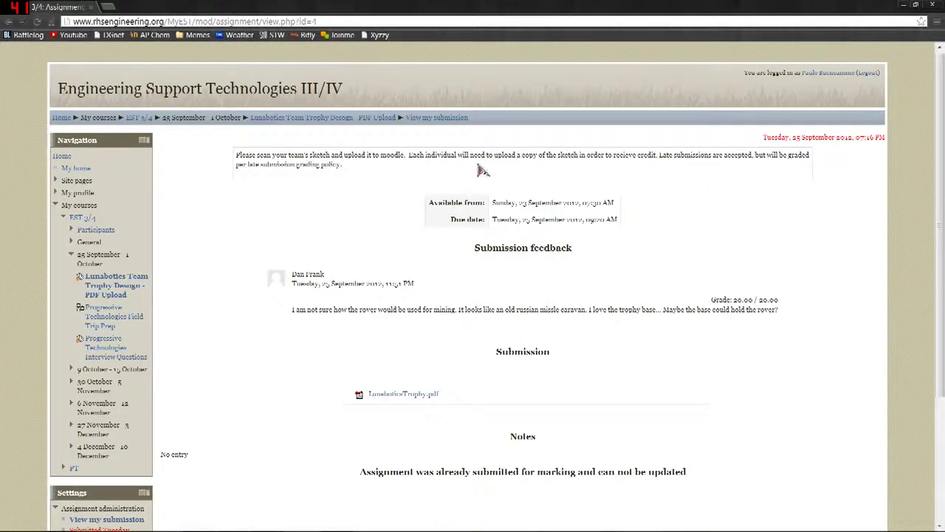